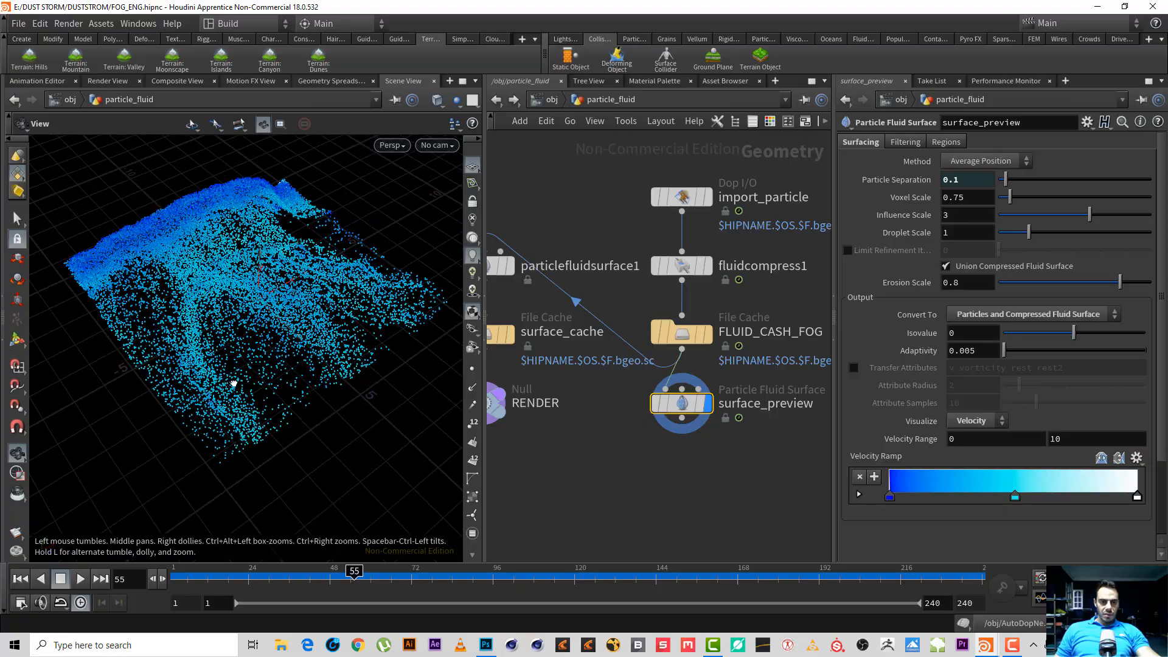
Step: Play the cached fluid simulation, stop it, and scrub the timeline to frame 111
{"action": "left_click", "coordinate": [81, 579]}
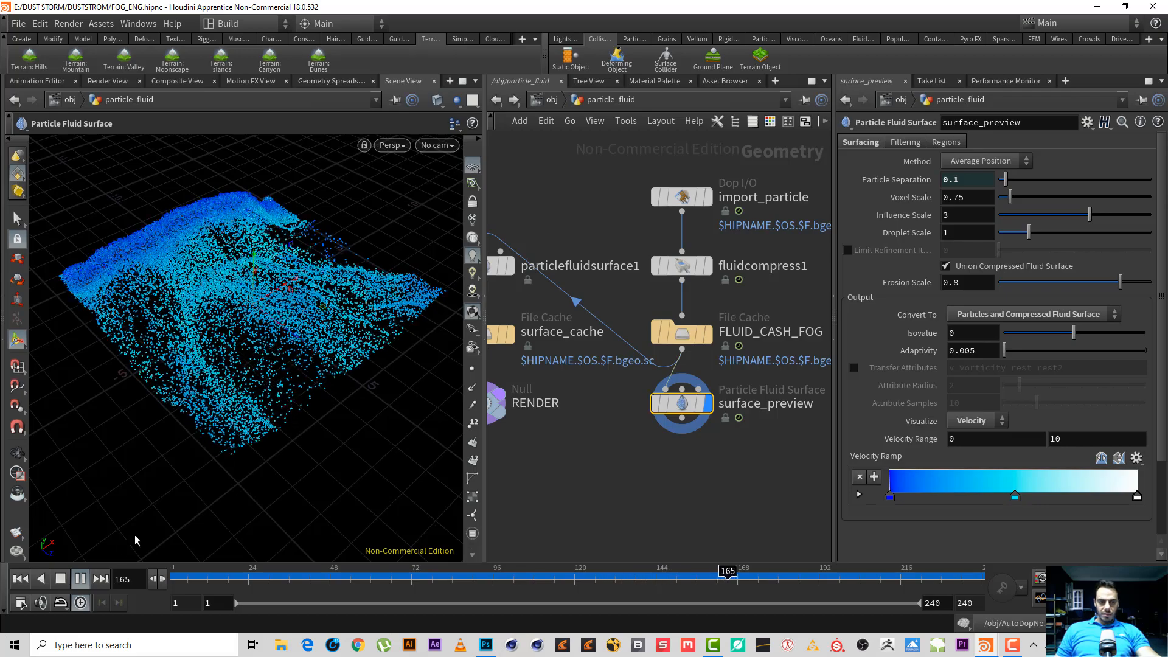
{"action": "left_click", "coordinate": [60, 579]}
{"action": "key", "text": "space"}
{"action": "key", "text": "Return"}
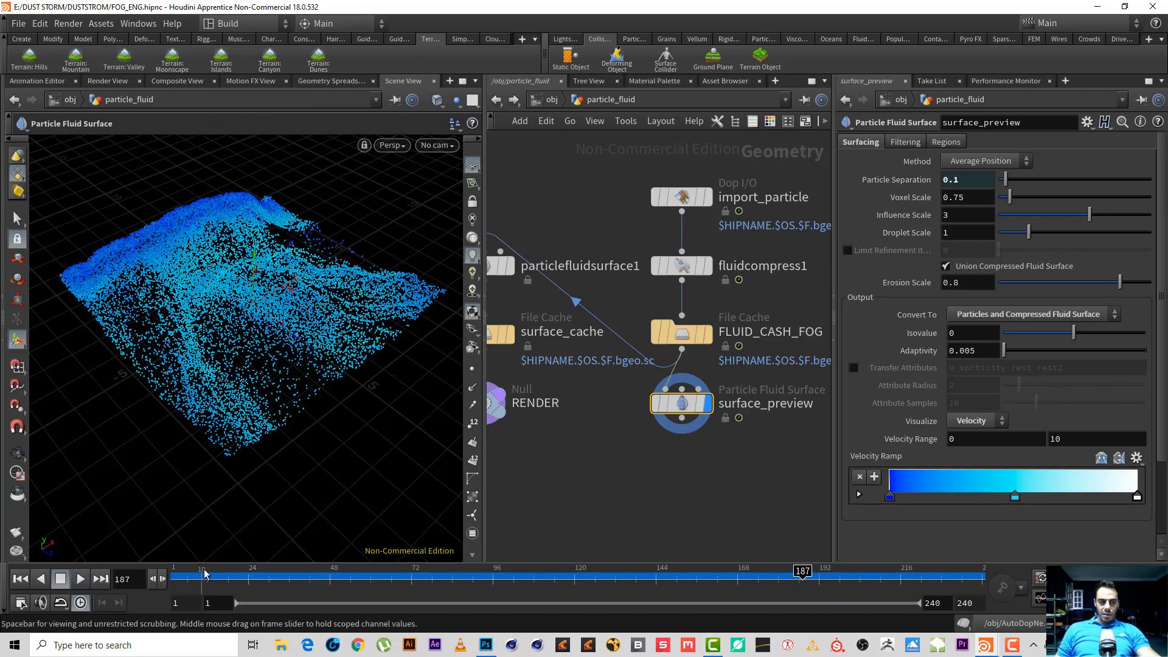
{"action": "left_click_drag", "start_coordinate": [188, 572], "coordinate": [544, 573]}
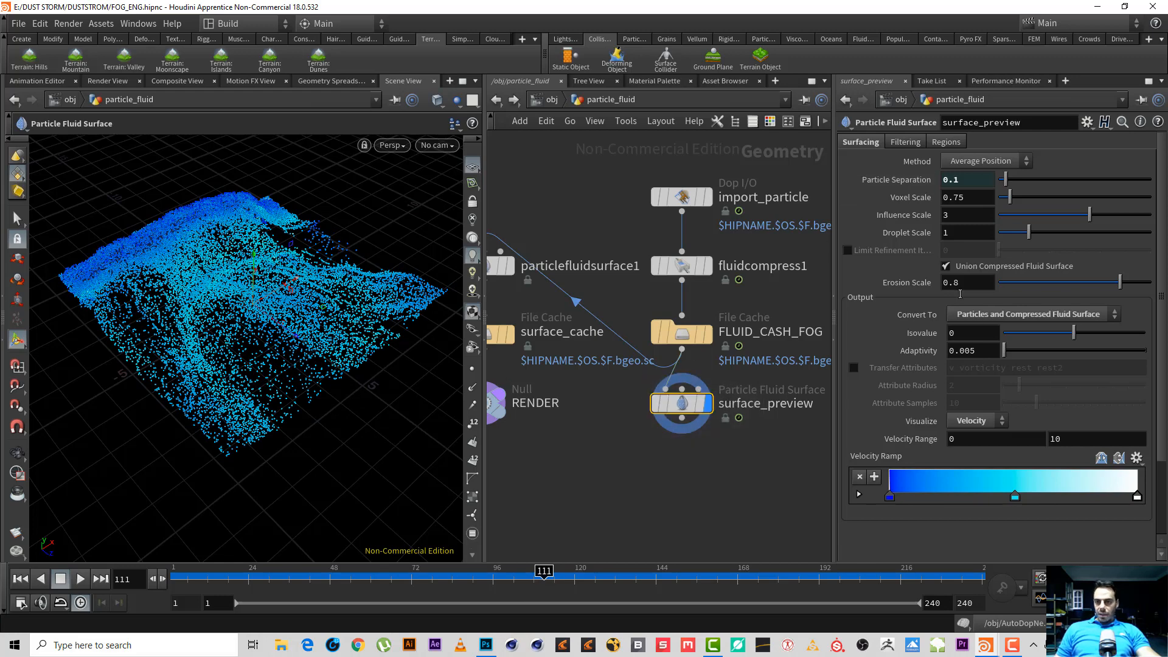
Step: Try Particles as the Convert To output of surface_preview and undo the change
{"action": "left_click", "coordinate": [1045, 317]}
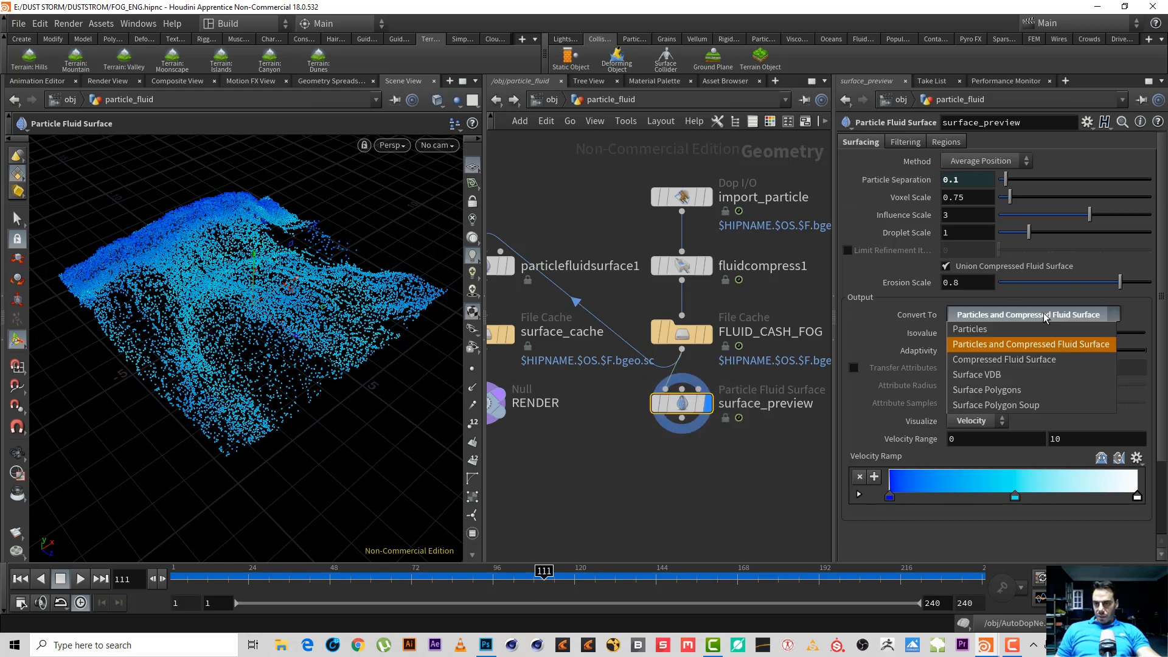
{"action": "left_click", "coordinate": [993, 329]}
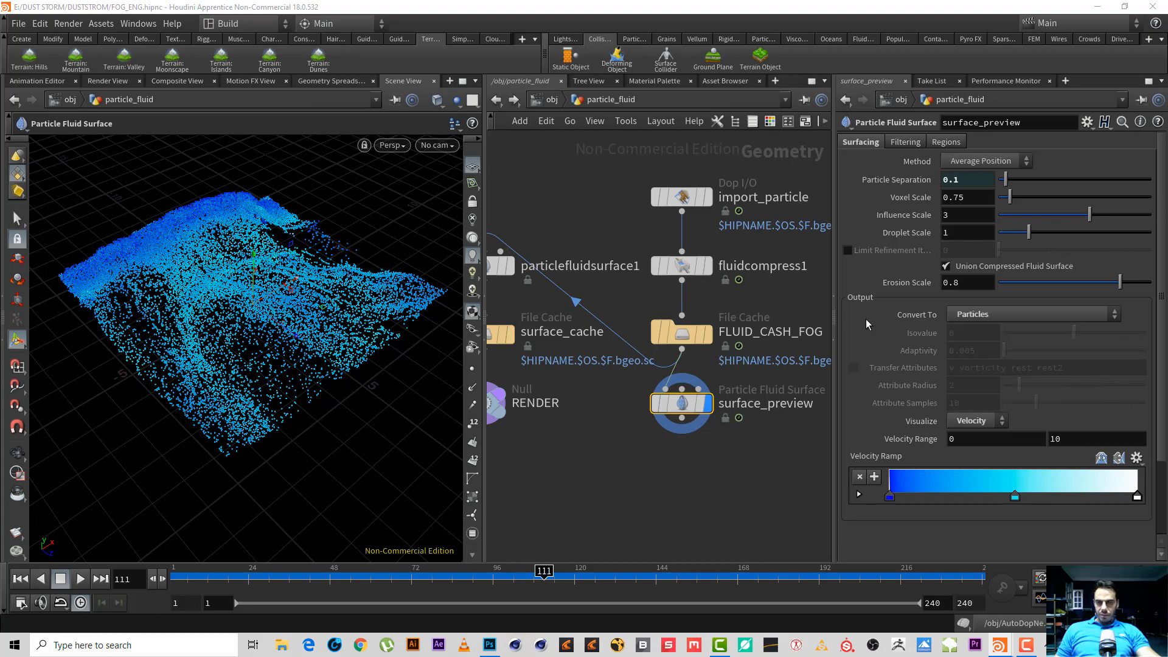
{"action": "right_click_drag", "start_coordinate": [101, 208], "coordinate": [188, 219], "text": "alt"}
{"action": "left_click_drag", "start_coordinate": [188, 219], "coordinate": [149, 243], "text": "alt"}
{"action": "key", "text": "ctrl+z"}
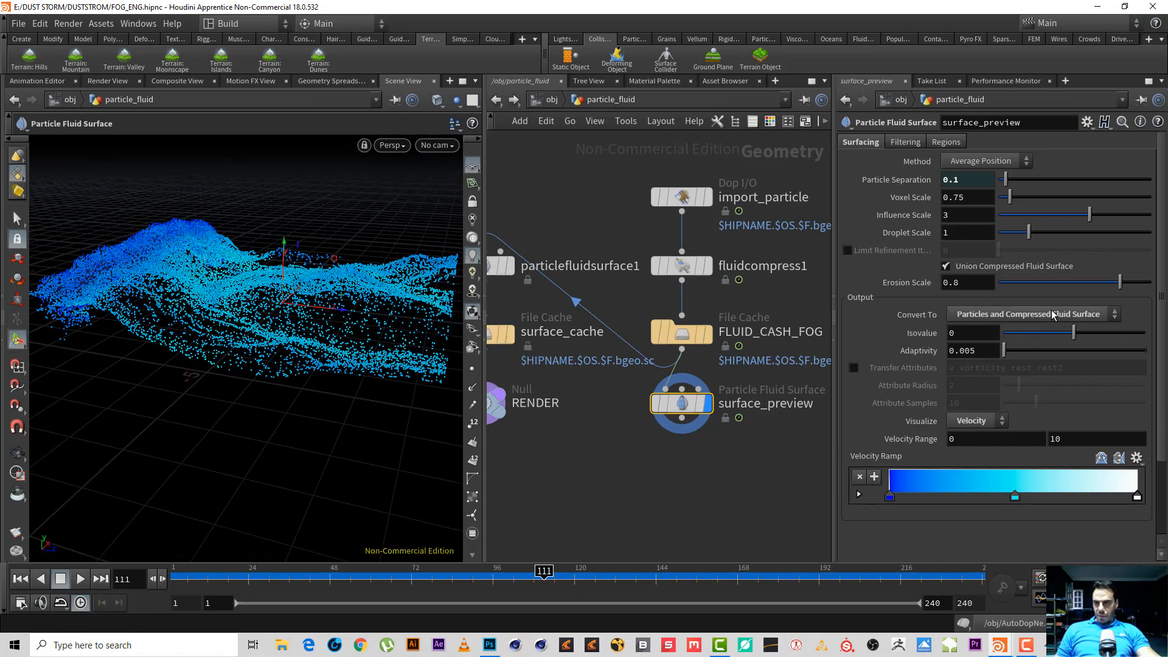
Step: Set the Convert To output of surface_preview to Particles and inspect the particles from another angle
{"action": "left_click", "coordinate": [1053, 316]}
{"action": "left_click", "coordinate": [1042, 326]}
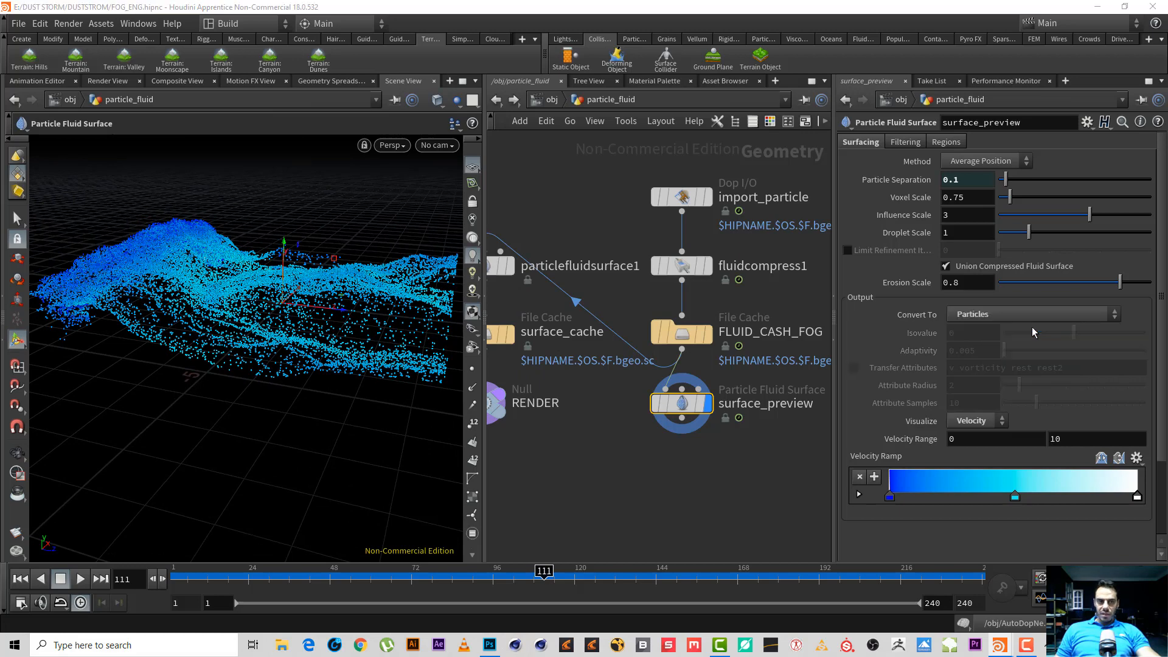
{"action": "left_click_drag", "start_coordinate": [223, 273], "coordinate": [204, 295], "text": "alt"}
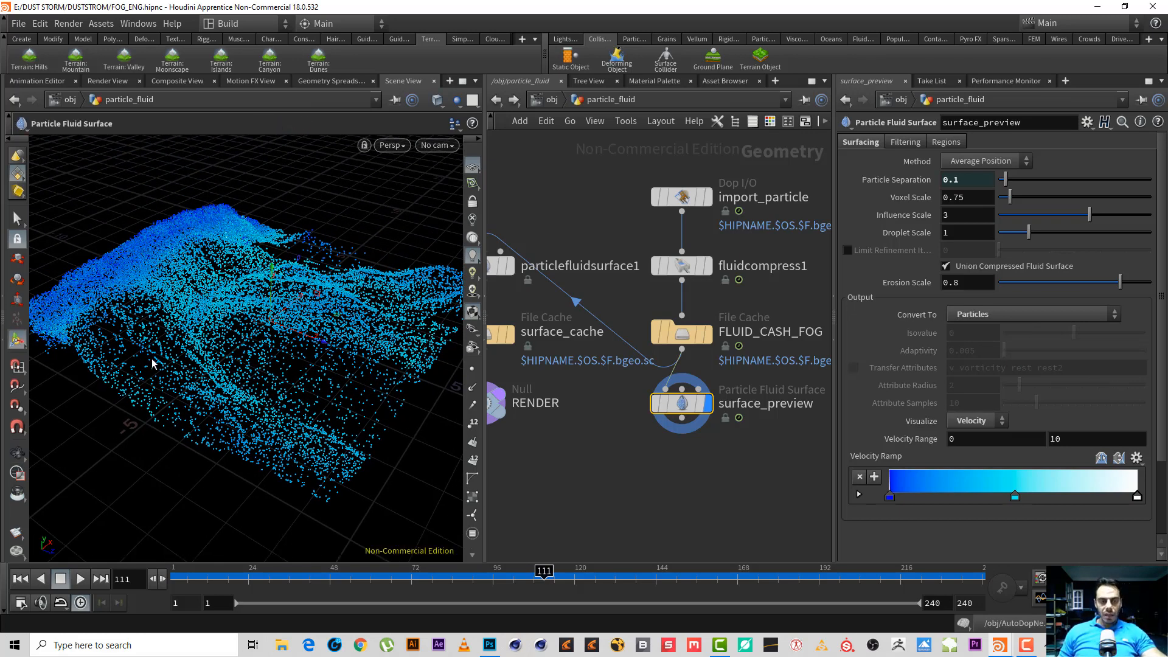
{"action": "left_click_drag", "start_coordinate": [256, 310], "coordinate": [222, 311], "text": "alt"}
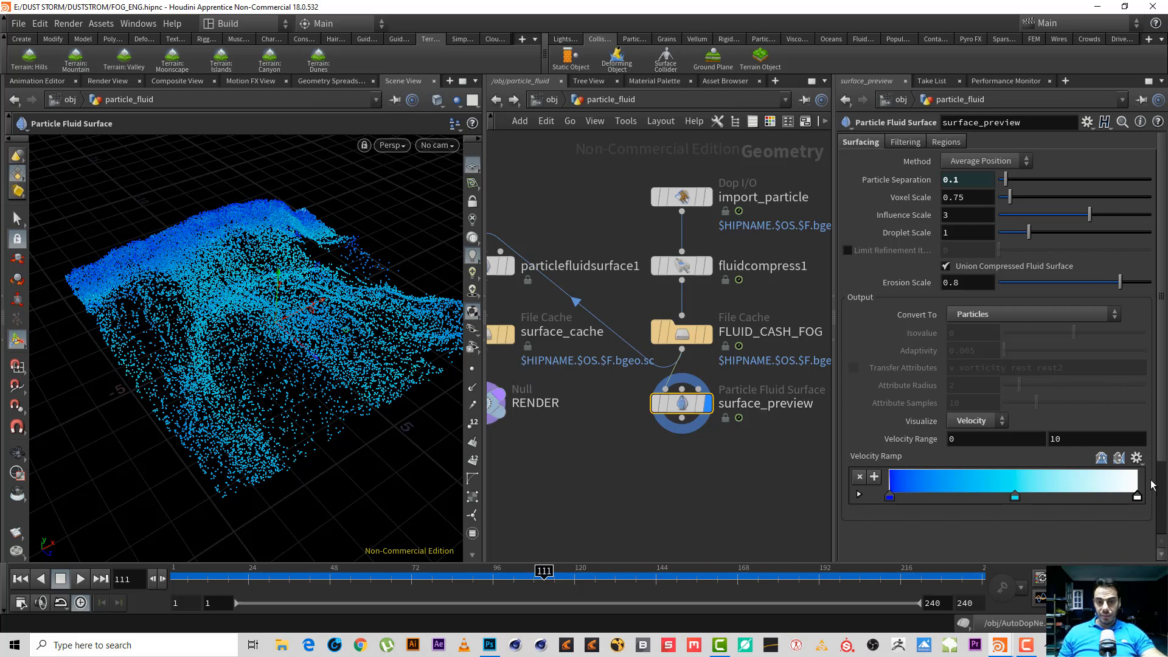
Step: Set the upper limit of surface_preview's Velocity Range to 4
{"action": "middle_click_drag", "start_coordinate": [1076, 443], "coordinate": [701, 365]}
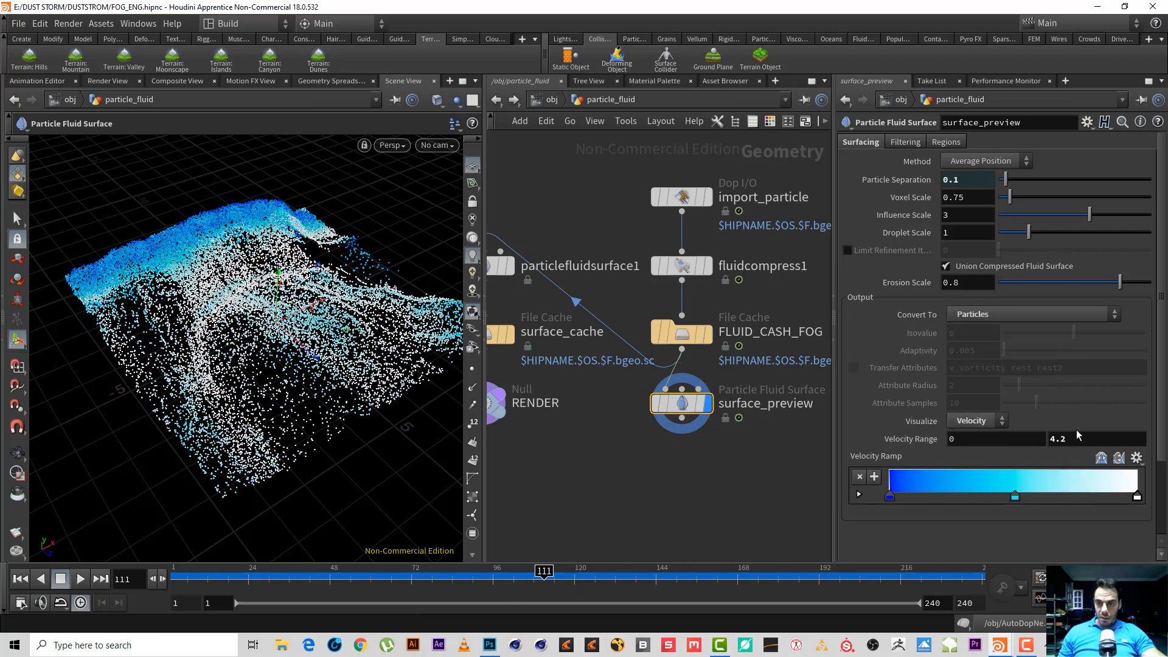
{"action": "left_click", "coordinate": [1073, 433]}
{"action": "type", "text": "4"}
{"action": "key", "text": "Return"}
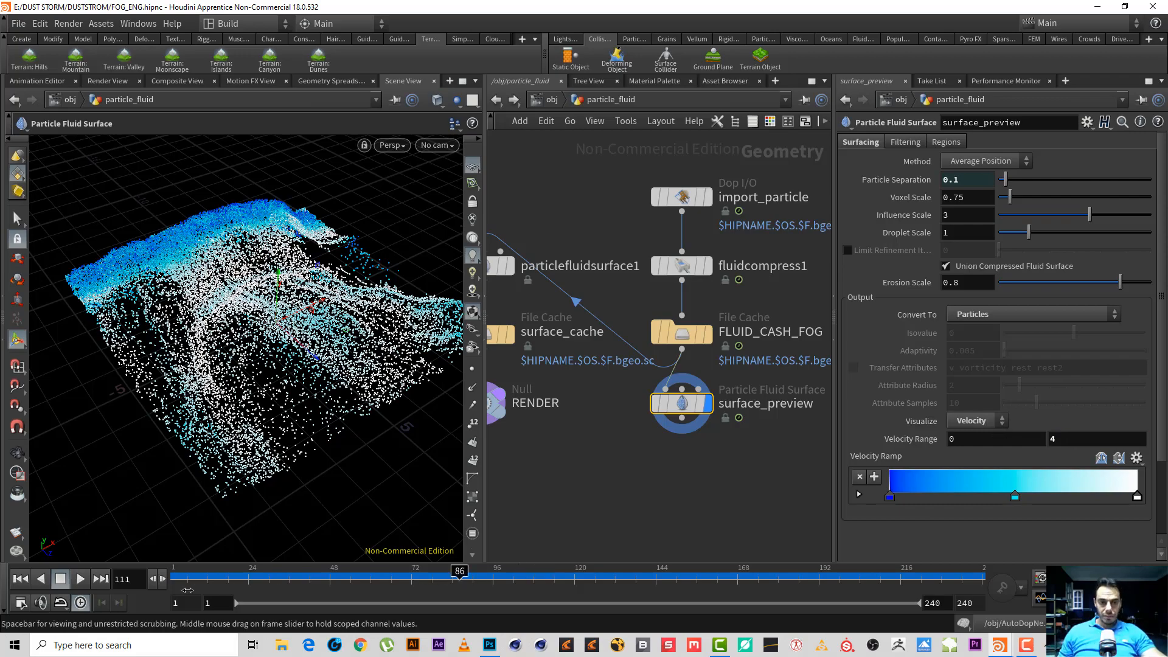
Step: Scrub to frame 124 and shift the Velocity Ramp's dark blue key toward the cyan key
{"action": "left_click", "coordinate": [235, 575]}
{"action": "left_click_drag", "start_coordinate": [290, 571], "coordinate": [588, 572]}
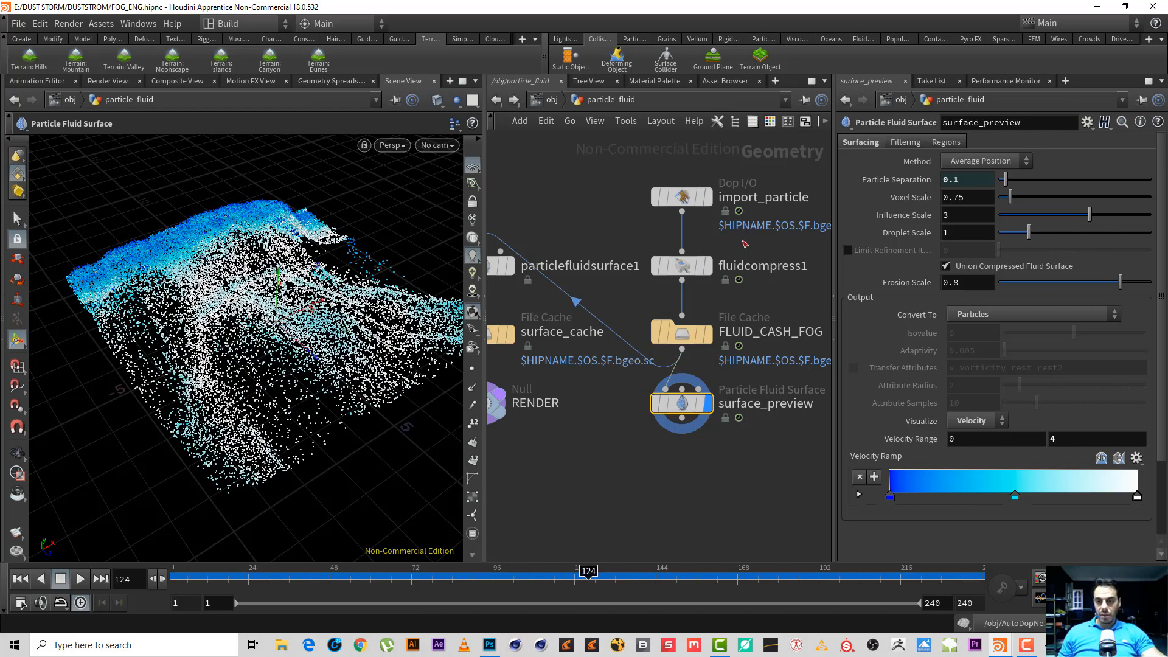
{"action": "left_click_drag", "start_coordinate": [889, 499], "coordinate": [940, 507]}
{"action": "left_click", "coordinate": [641, 493]}
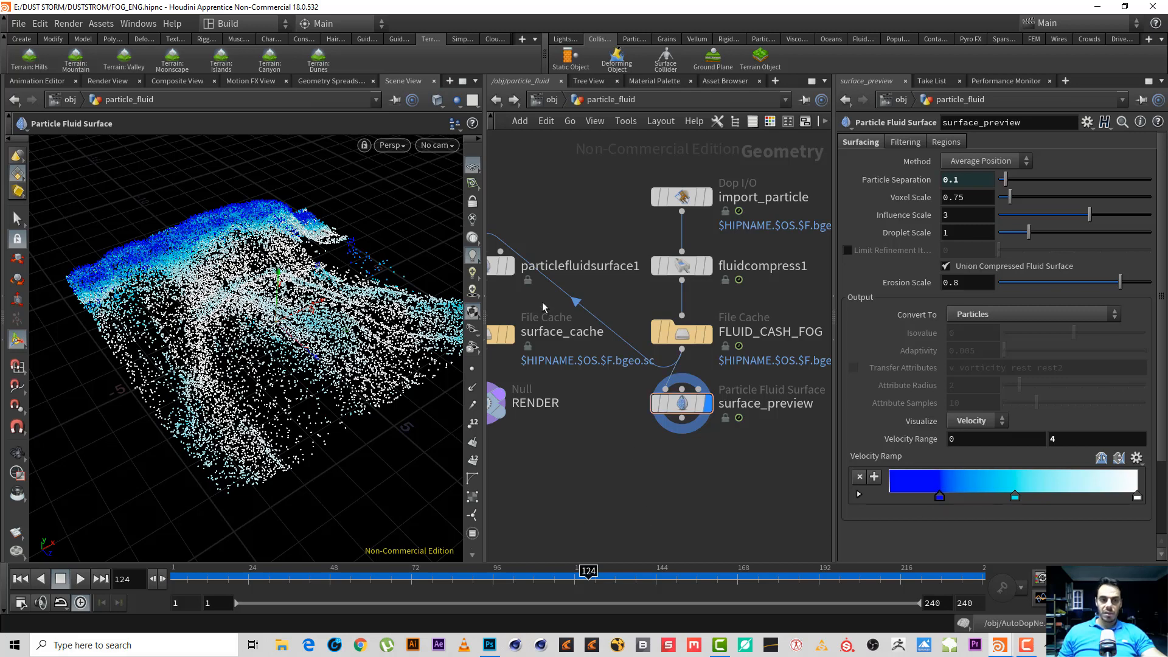
Step: Add a Null node below surface_preview, connected to its output
{"action": "middle_click_drag", "start_coordinate": [697, 469], "coordinate": [693, 315]}
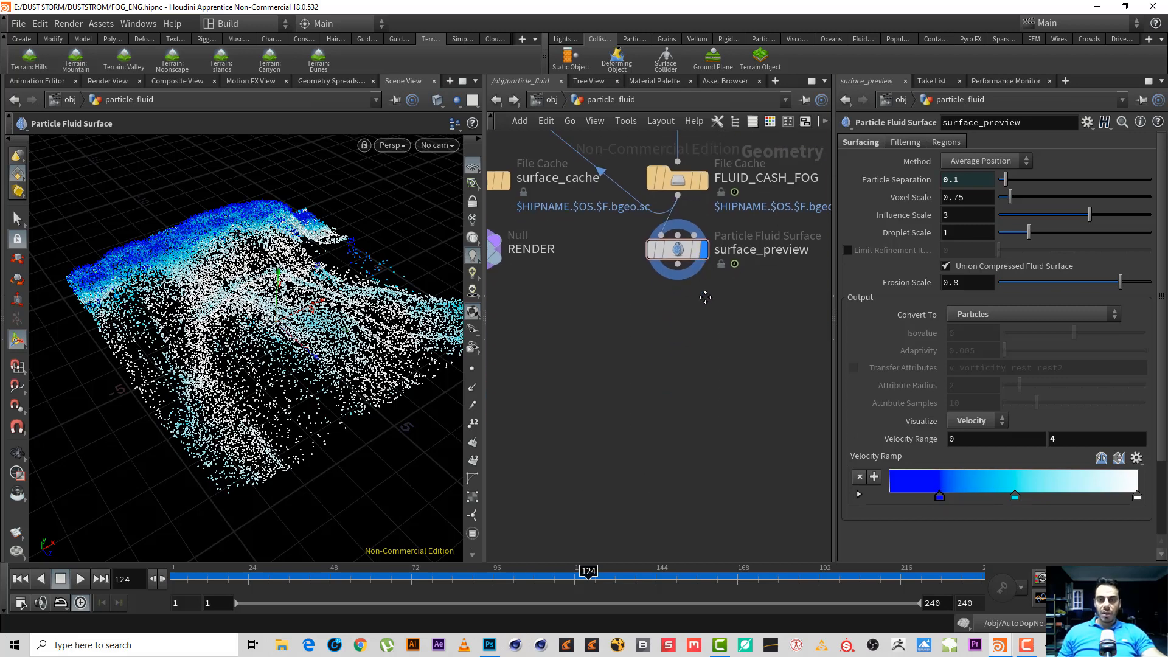
{"action": "left_click", "coordinate": [677, 264]}
{"action": "left_click", "coordinate": [680, 402]}
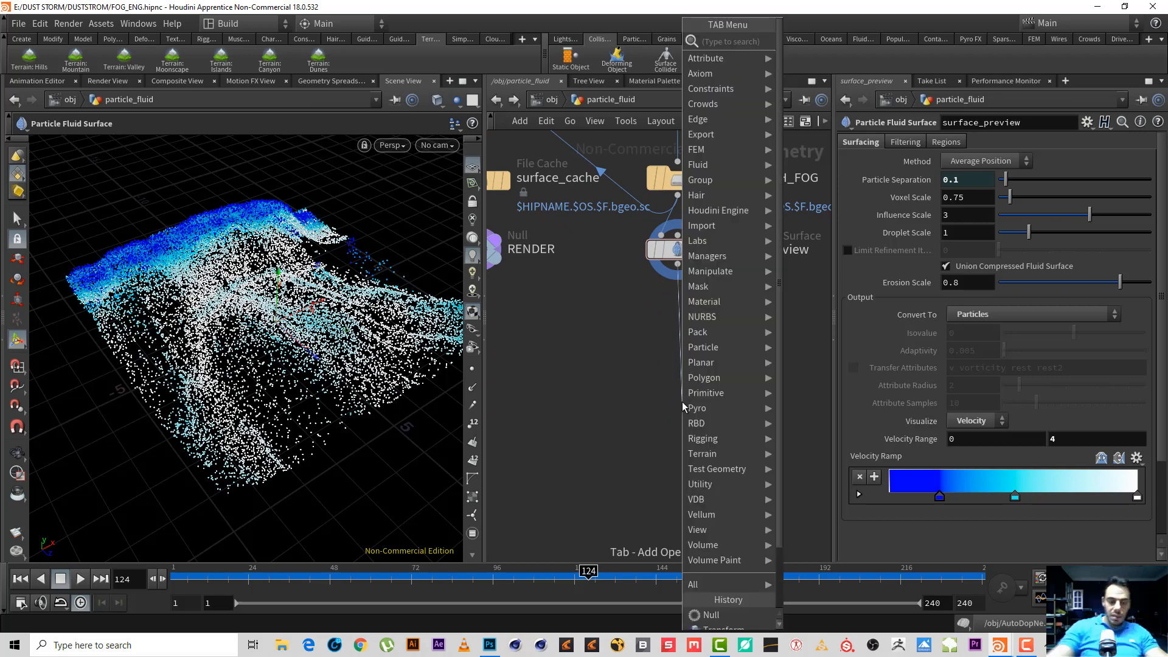
{"action": "key", "text": "BackSpace"}
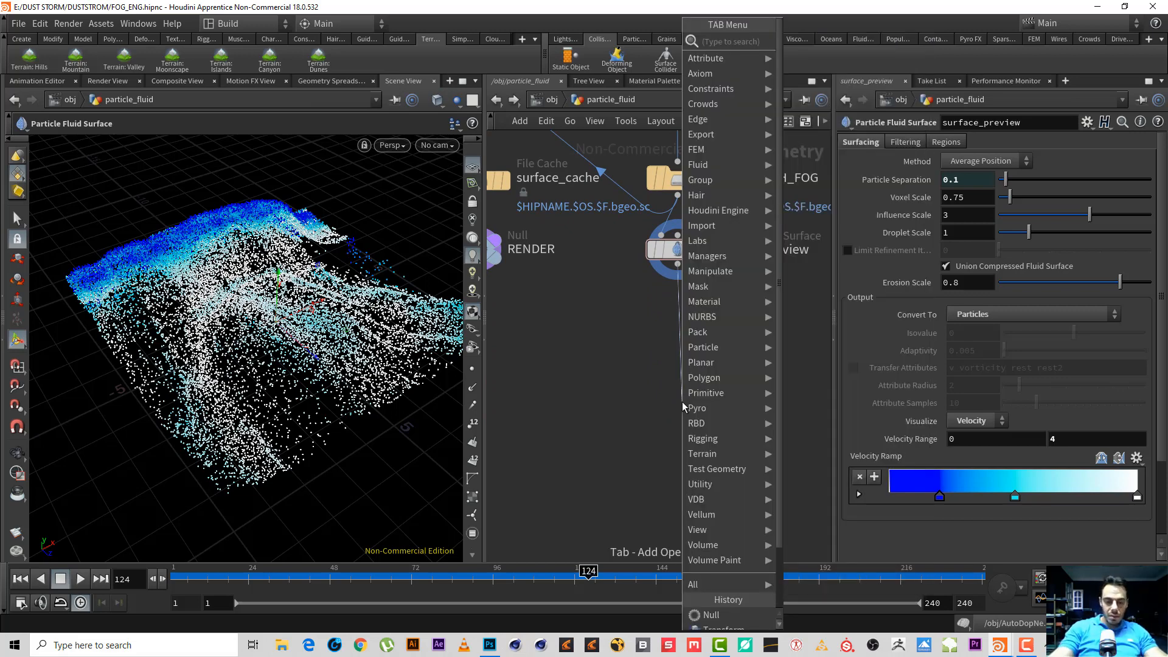
{"action": "type", "text": "null"}
{"action": "key", "text": "Return"}
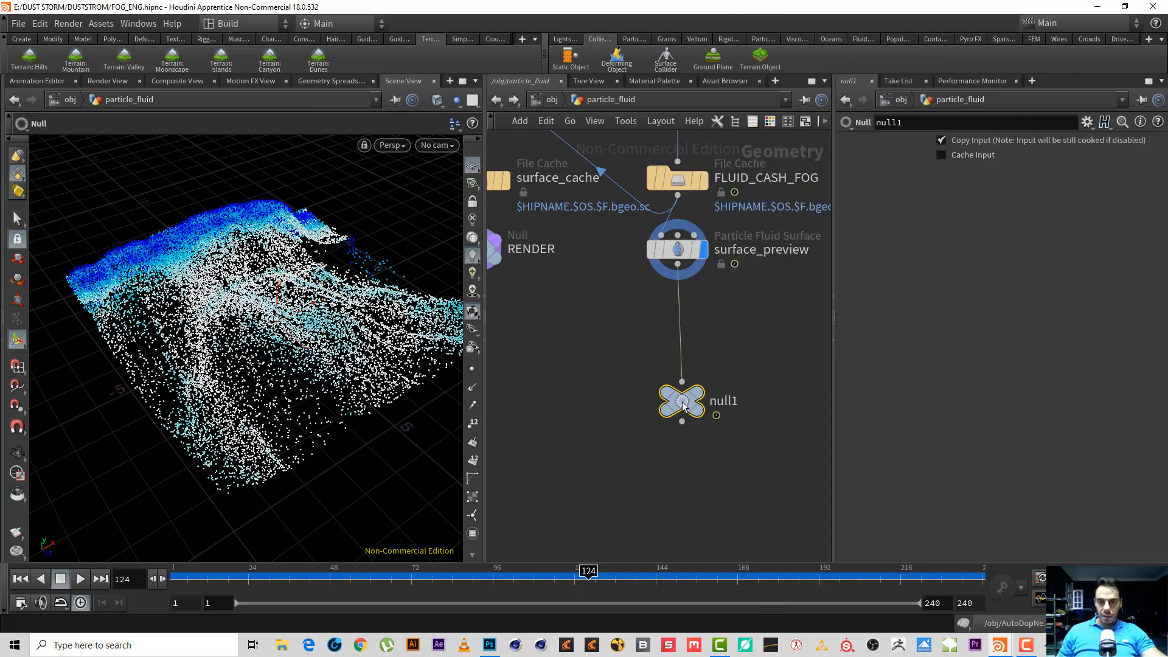
Step: Rename the new Null OUT_FLUID_PART and make it the displayed node
{"action": "key", "text": "F2"}
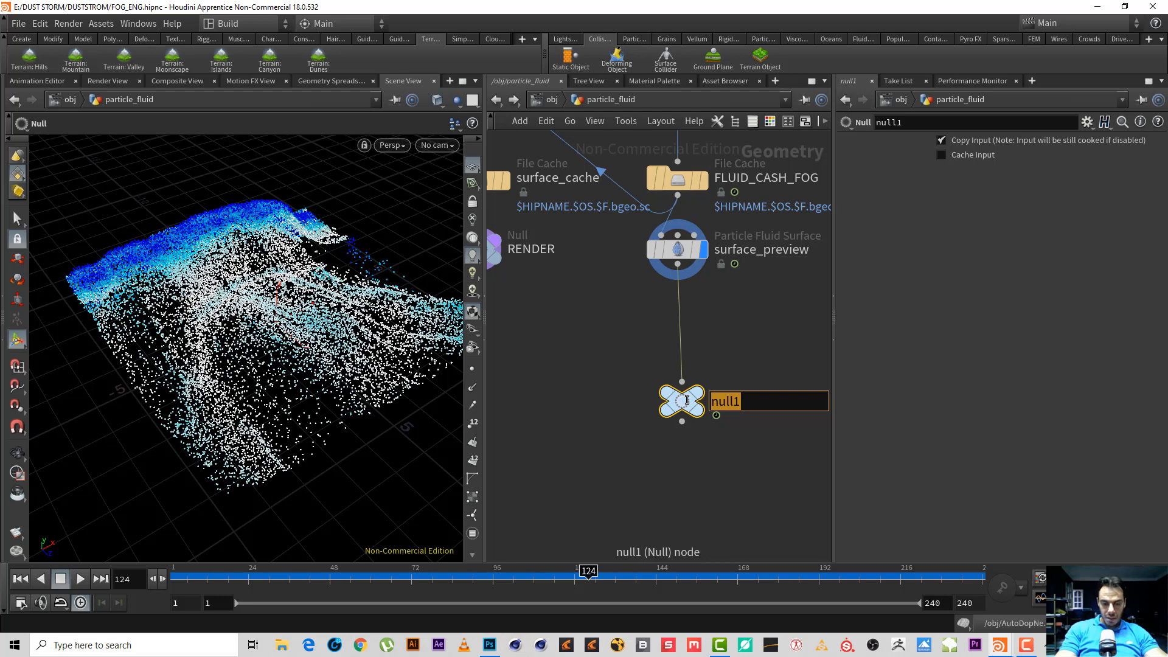
{"action": "type", "text": "OUT"}
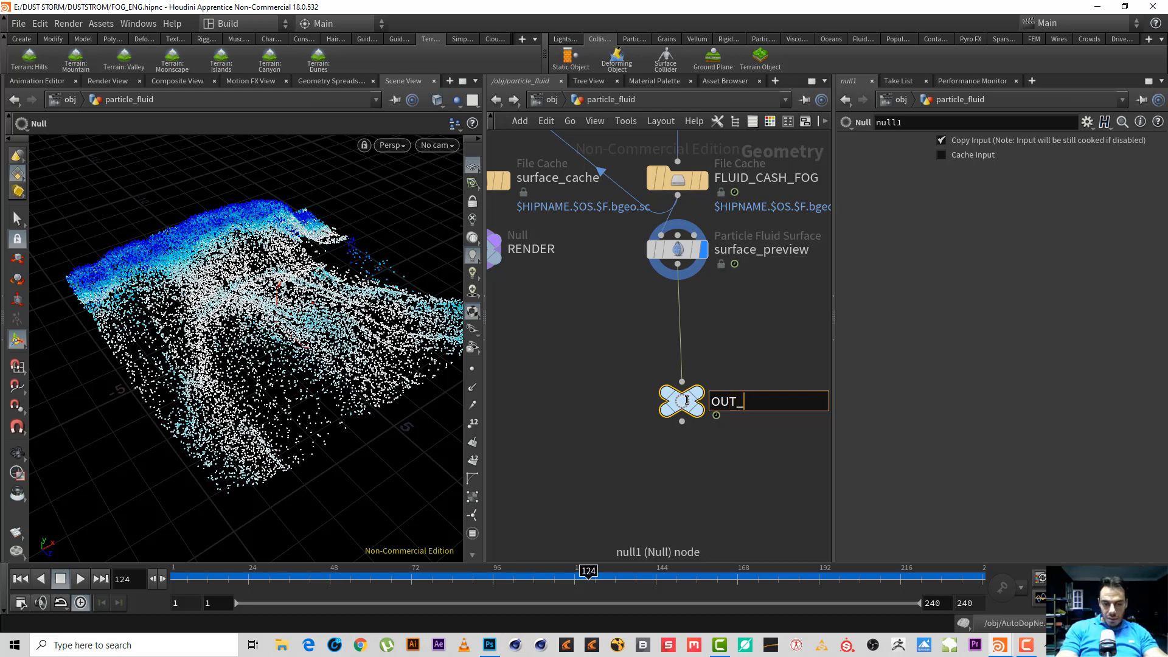
{"action": "type", "text": "_FLUID_PART"}
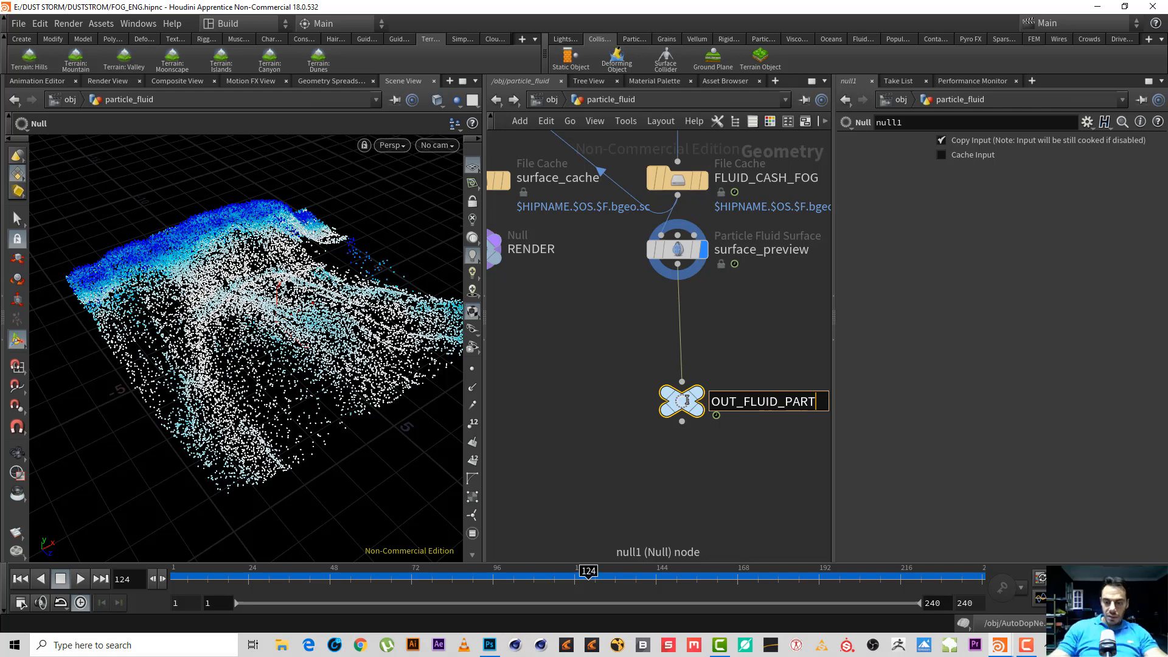
{"action": "key", "text": "Return"}
{"action": "left_click", "coordinate": [696, 393]}
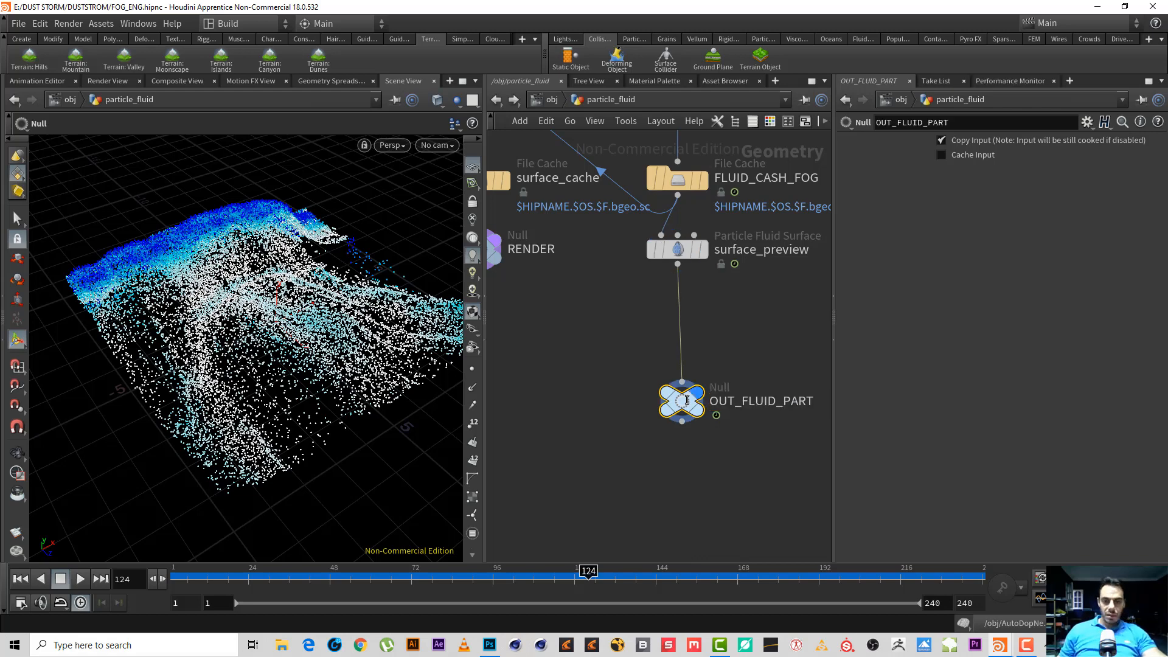
Step: Return to the object level and add a Geometry object beside the FLUID network box
{"action": "middle_click_drag", "start_coordinate": [723, 344], "coordinate": [766, 349]}
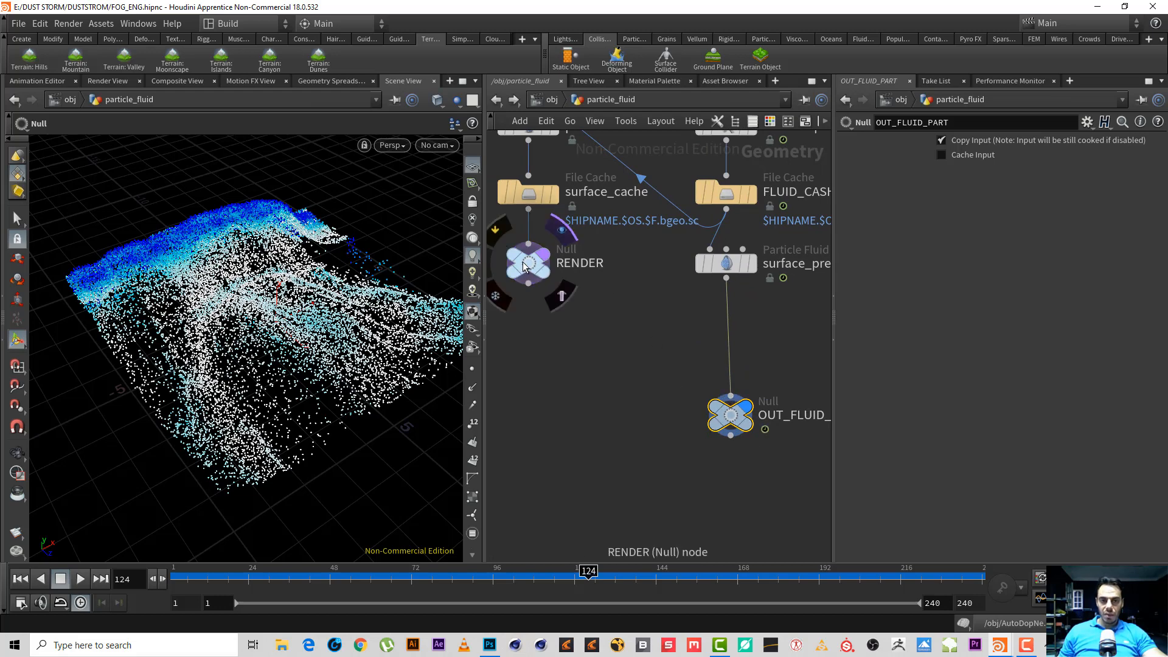
{"action": "mouse_move", "coordinate": [538, 275]}
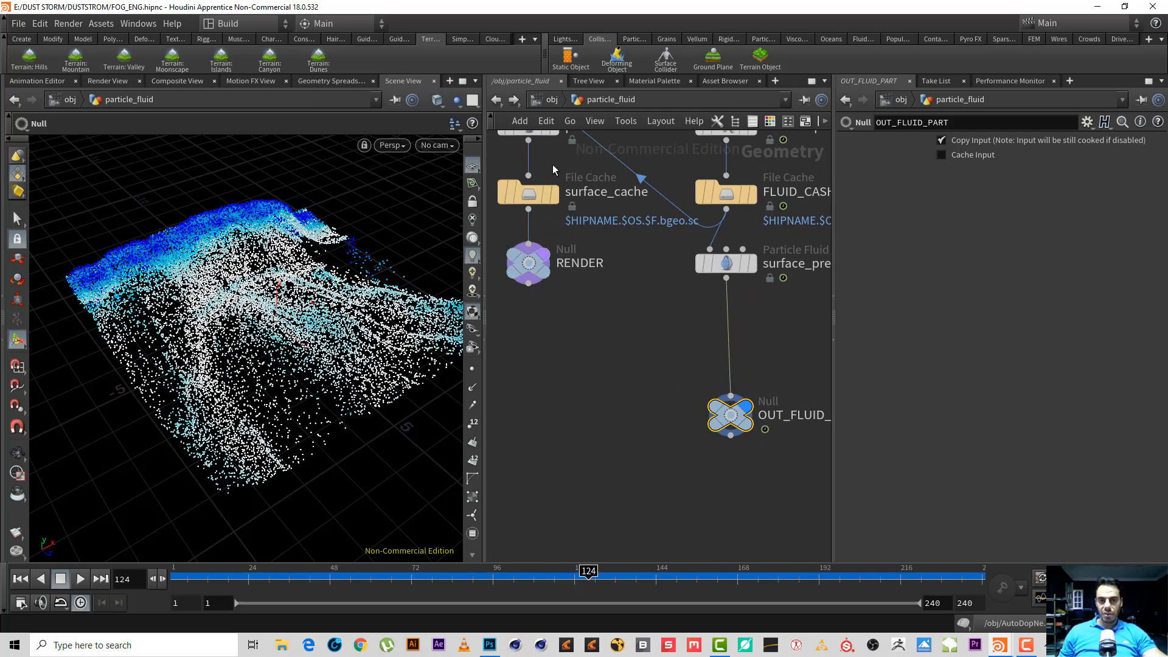
{"action": "middle_click_drag", "start_coordinate": [600, 305], "coordinate": [619, 379]}
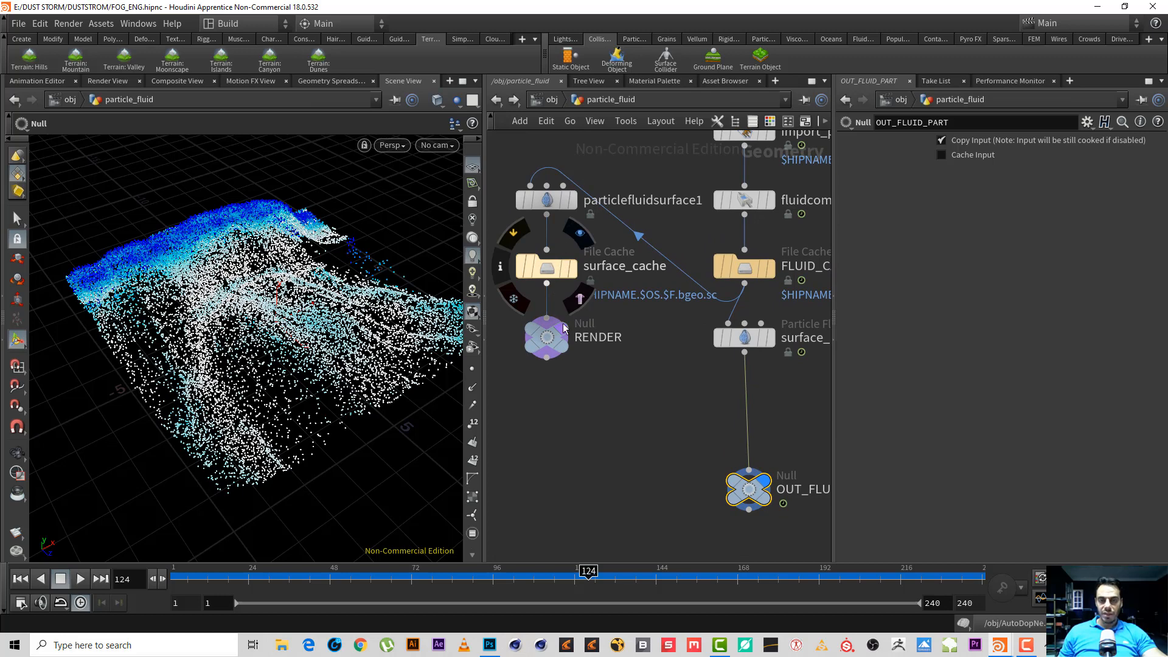
{"action": "left_click", "coordinate": [551, 101]}
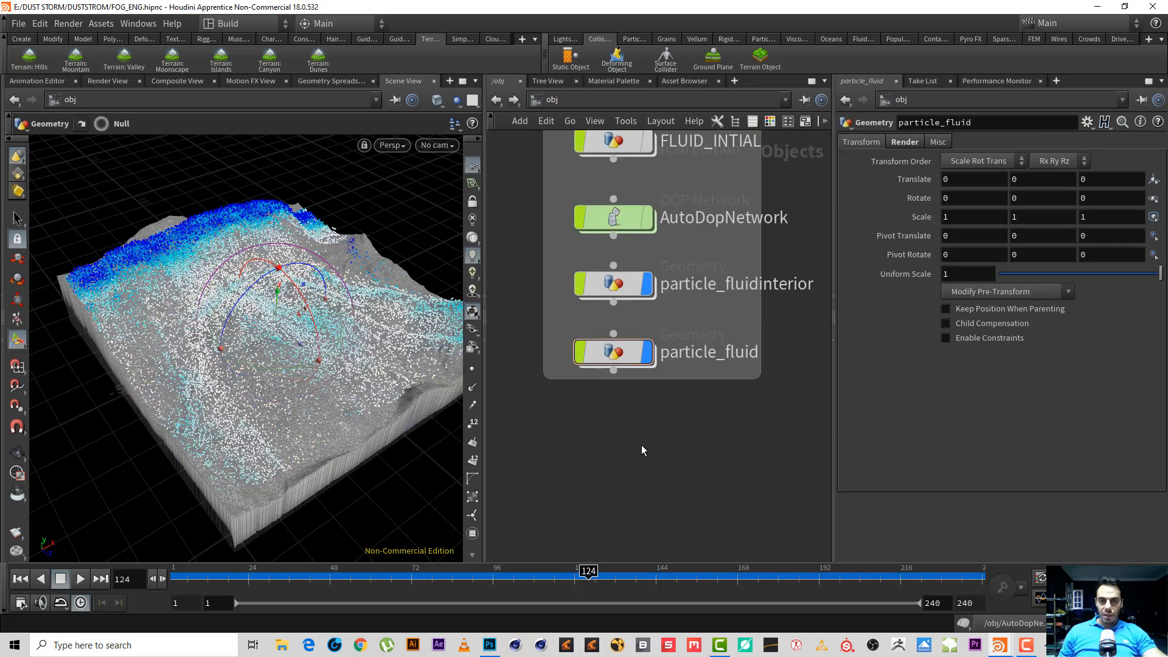
{"action": "middle_click_drag", "start_coordinate": [641, 448], "coordinate": [724, 519]}
{"action": "scroll", "coordinate": [535, 292], "scroll_direction": "down", "scroll_amount": 5}
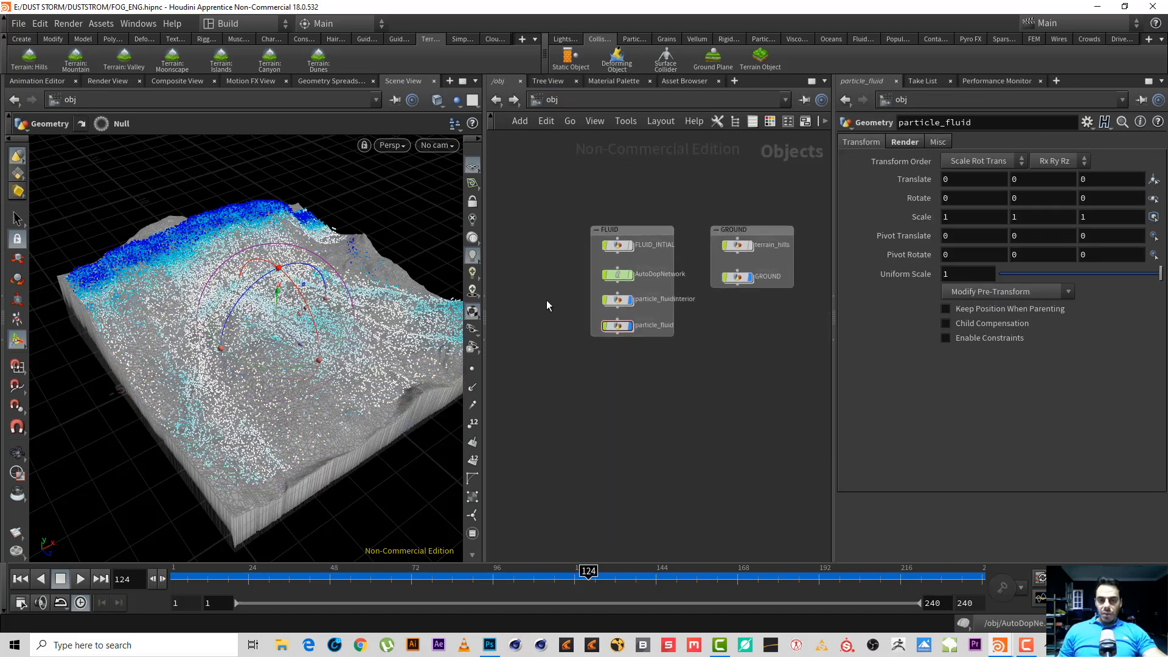
{"action": "middle_click_drag", "start_coordinate": [548, 304], "coordinate": [631, 268]}
{"action": "key", "text": "Tab"}
{"action": "type", "text": "geo"}
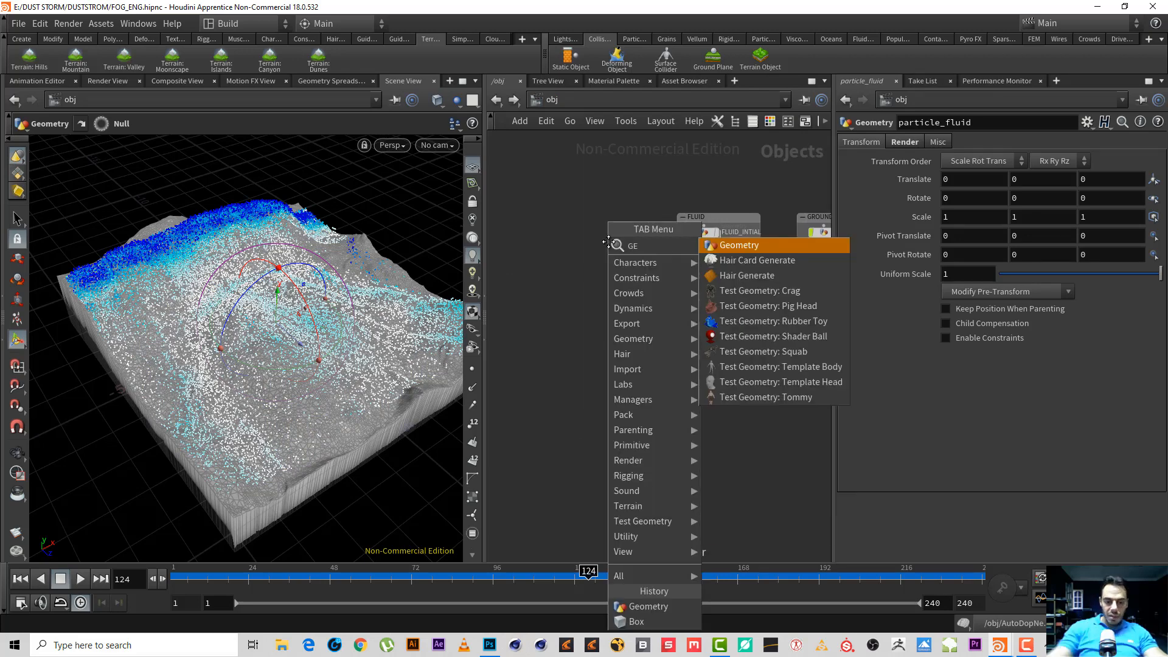
{"action": "key", "text": "Return"}
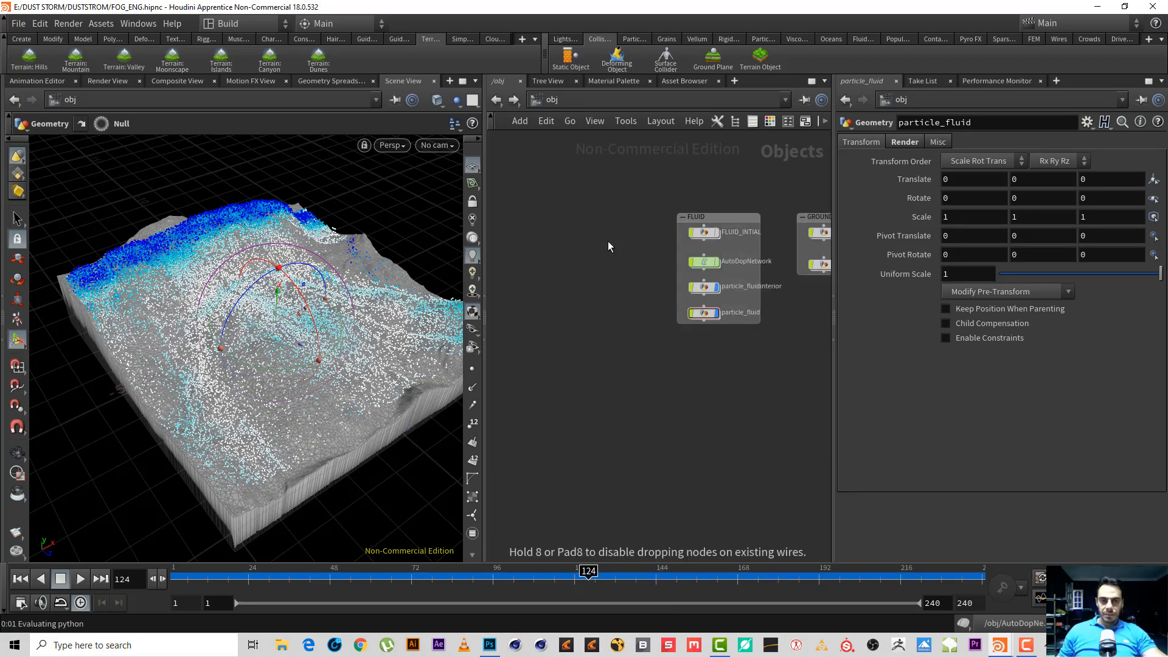
{"action": "left_click", "coordinate": [607, 241]}
Step: Rename the new Geometry object fod_src
{"action": "double_click", "coordinate": [645, 239]}
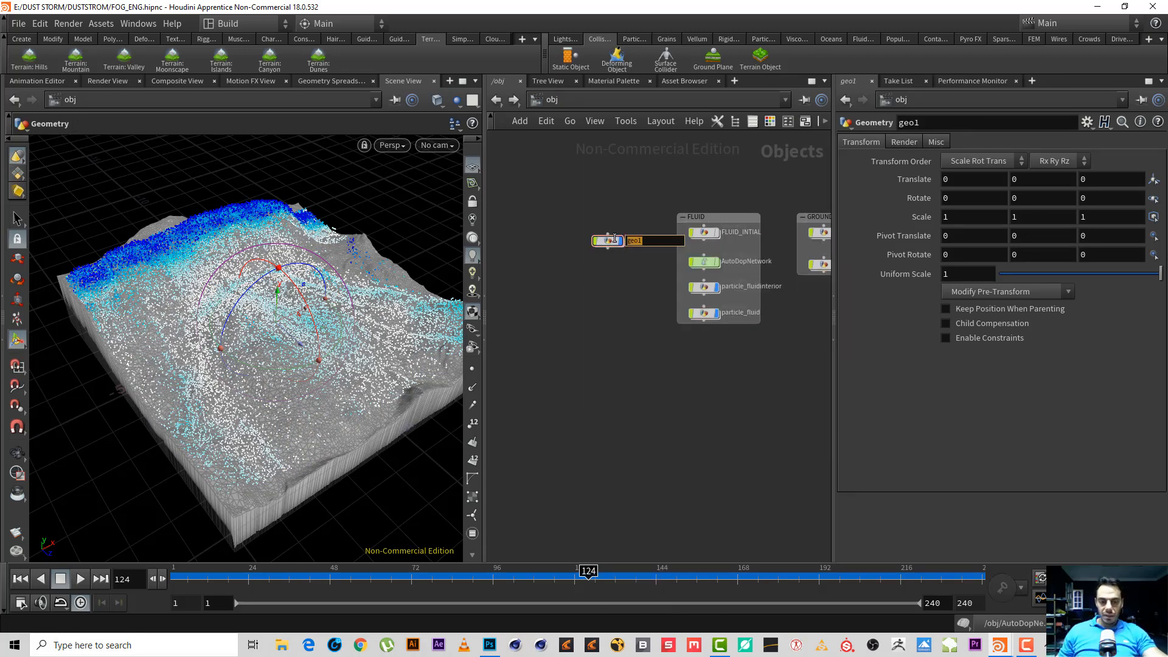
{"action": "type", "text": "F"}
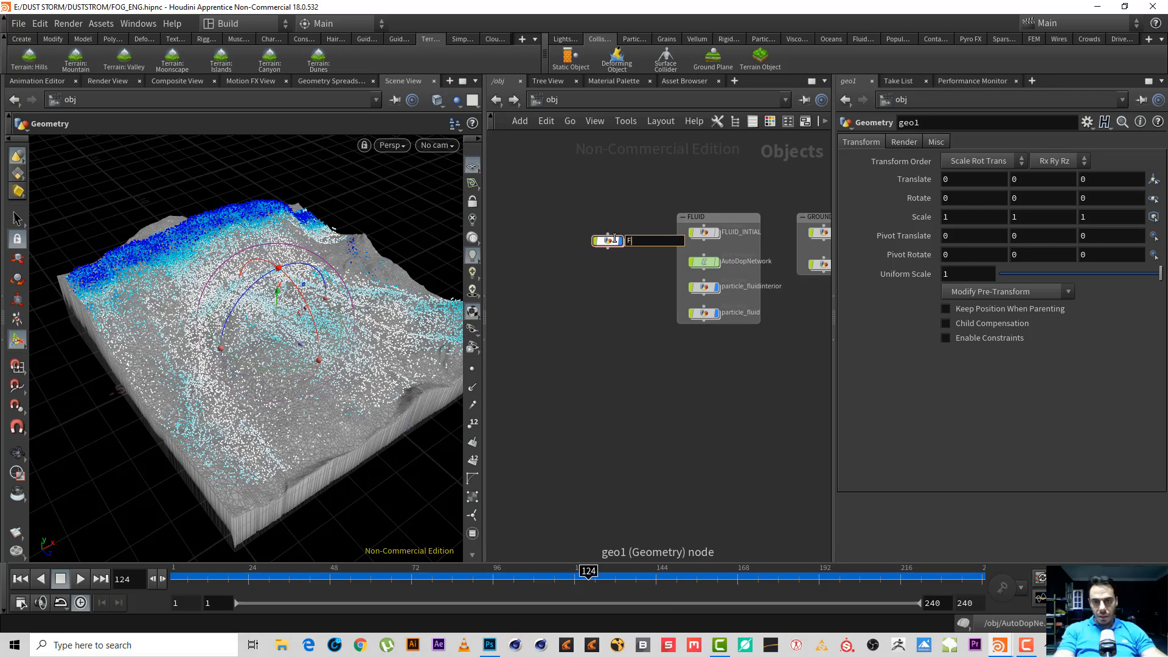
{"action": "type", "text": "F"}
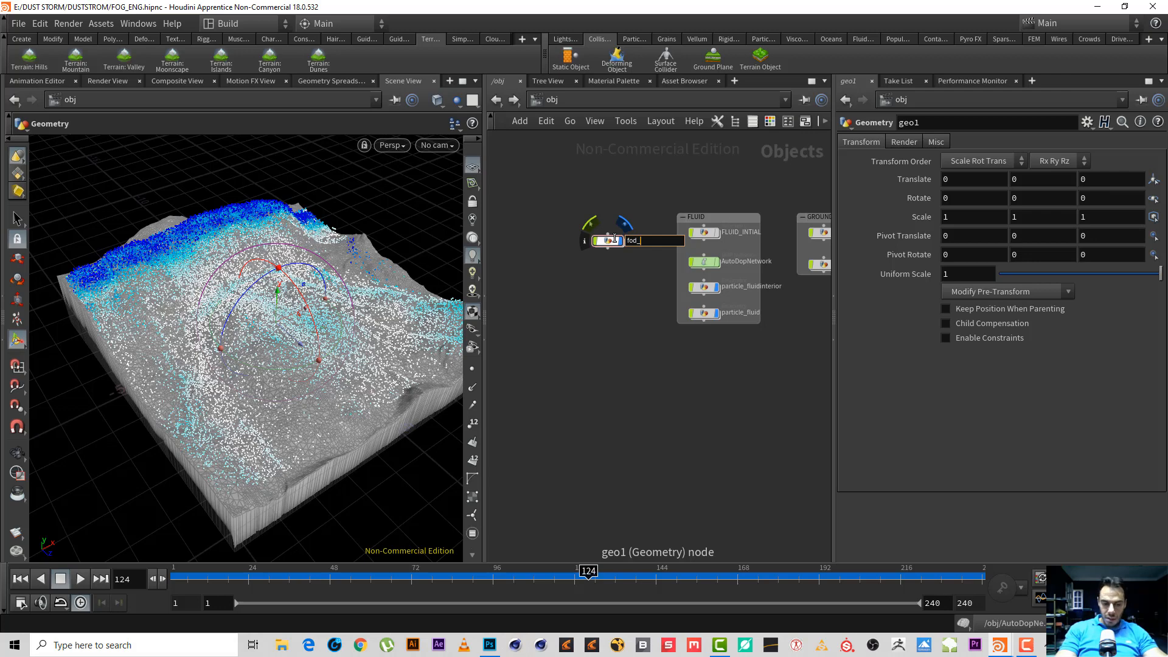
{"action": "key", "text": "Return"}
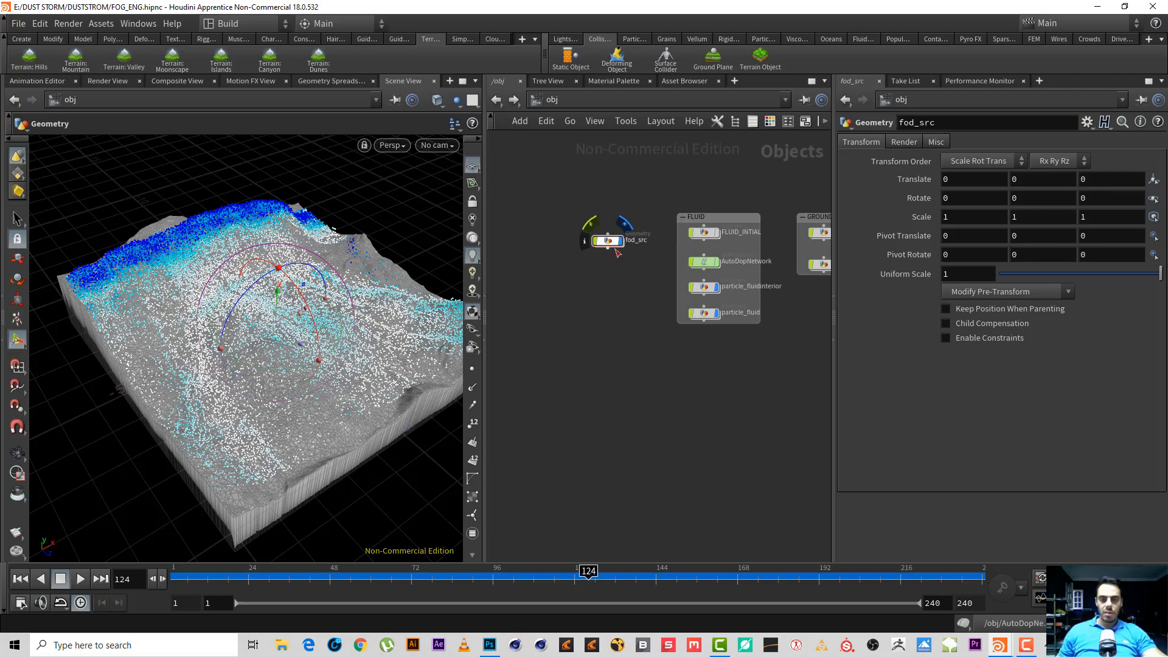
Step: Enter the fod_src object and add an Object Merge node to its empty network
{"action": "scroll", "coordinate": [634, 312], "scroll_direction": "up", "scroll_amount": 3}
{"action": "middle_click_drag", "start_coordinate": [652, 326], "coordinate": [716, 424]}
{"action": "left_click_drag", "start_coordinate": [667, 318], "coordinate": [627, 302]}
{"action": "double_click", "coordinate": [629, 300]}
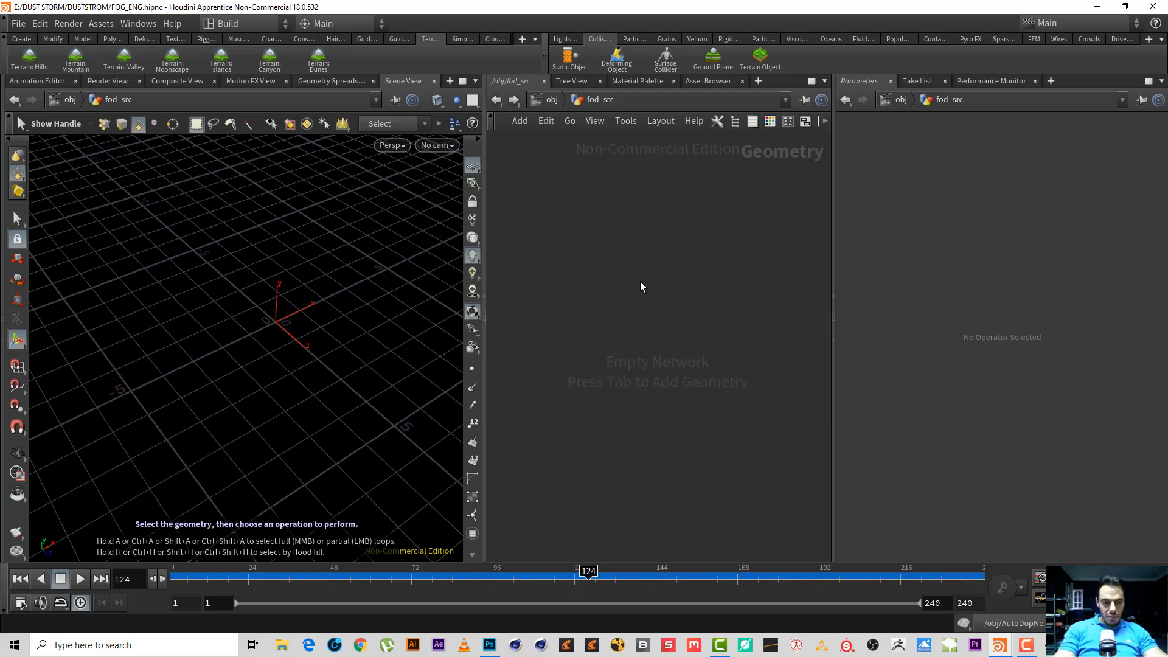
{"action": "key", "text": "Tab"}
{"action": "type", "text": "obj m"}
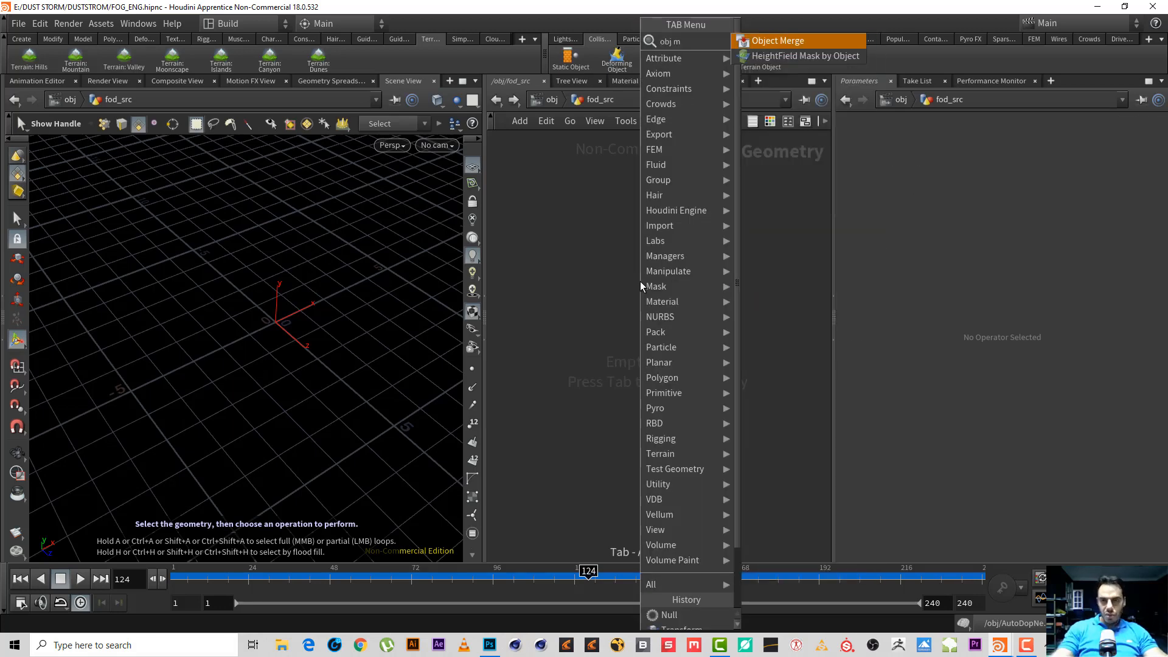
{"action": "key", "text": "Return"}
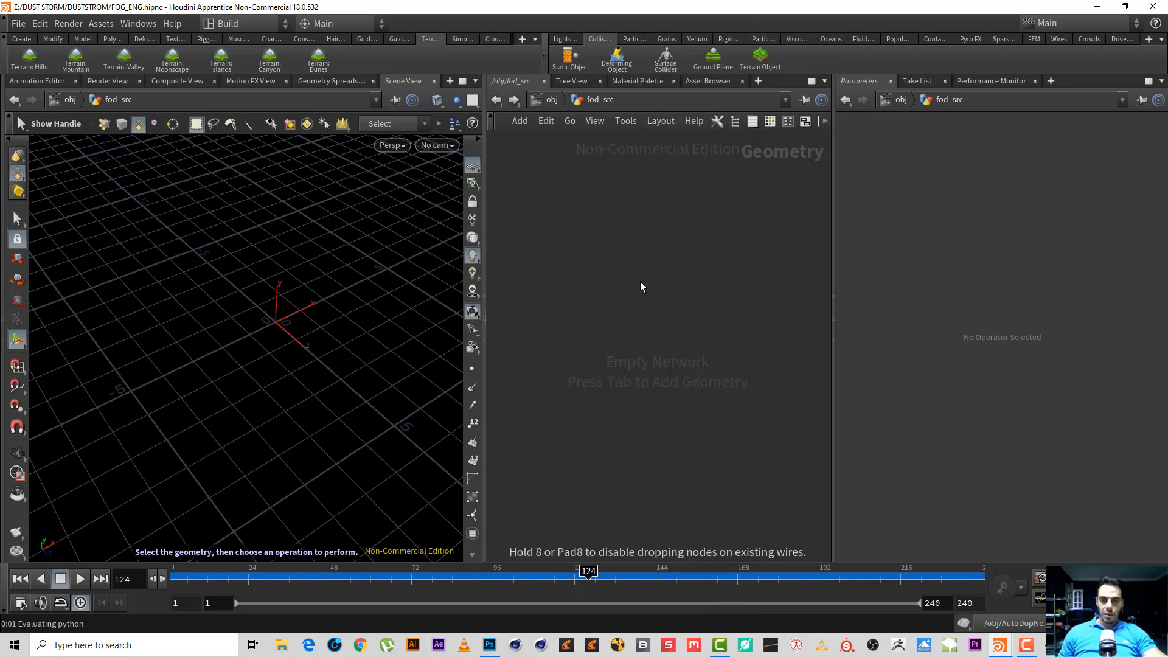
{"action": "left_click", "coordinate": [640, 281]}
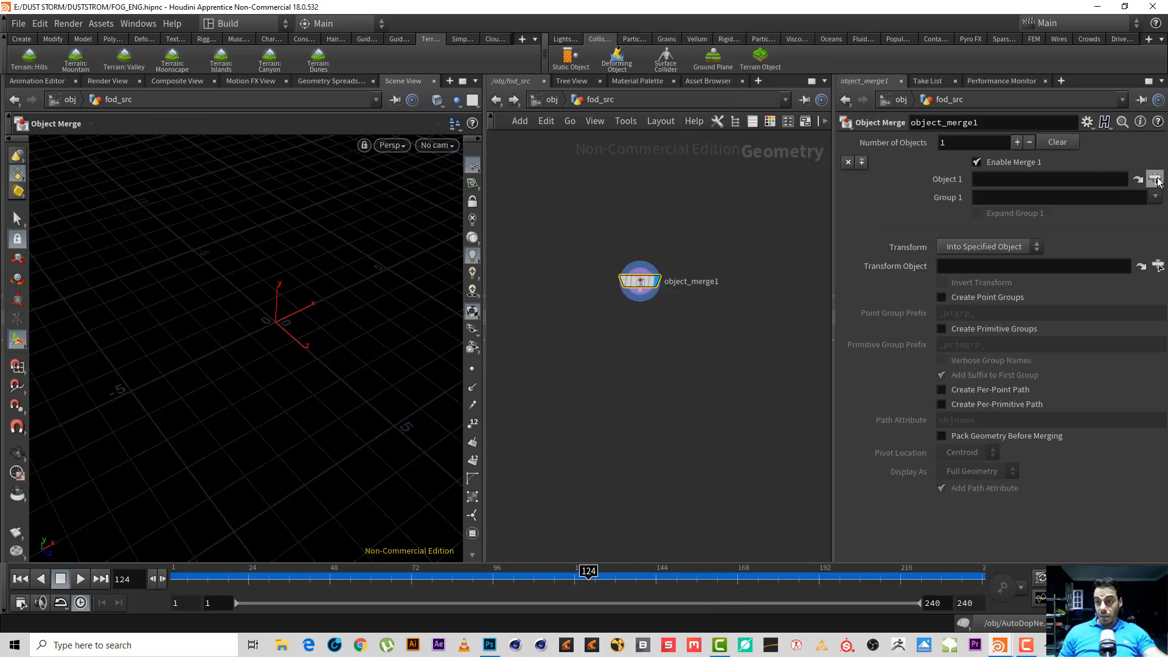
Step: Set the Object Merge's Object 1 source to OUT_FLUID_PART inside particle_fluid
{"action": "left_click", "coordinate": [1156, 179]}
{"action": "left_click_drag", "start_coordinate": [1156, 148], "coordinate": [1159, 102]}
{"action": "left_click", "coordinate": [1009, 100]}
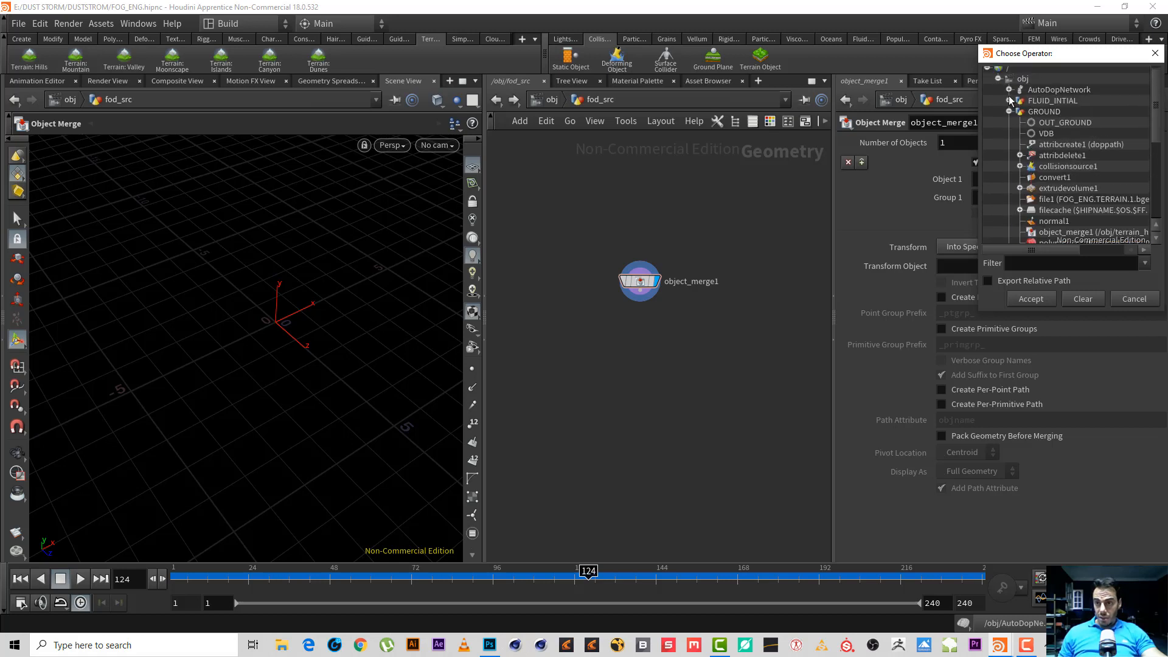
{"action": "left_click", "coordinate": [1009, 112]}
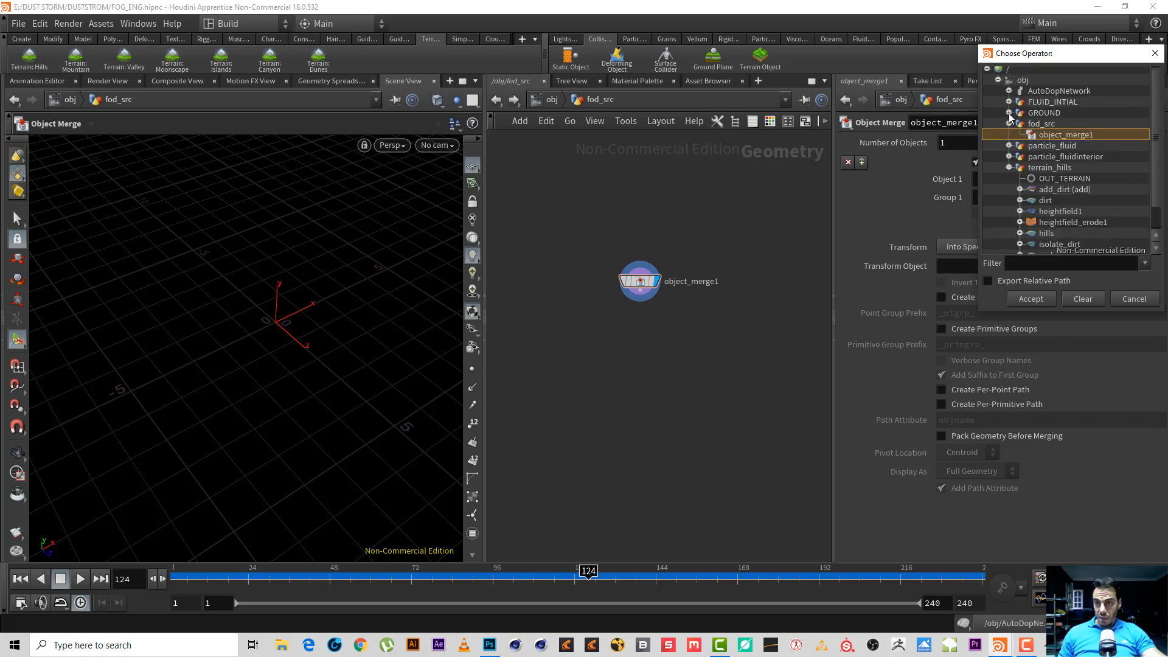
{"action": "left_click", "coordinate": [1010, 168]}
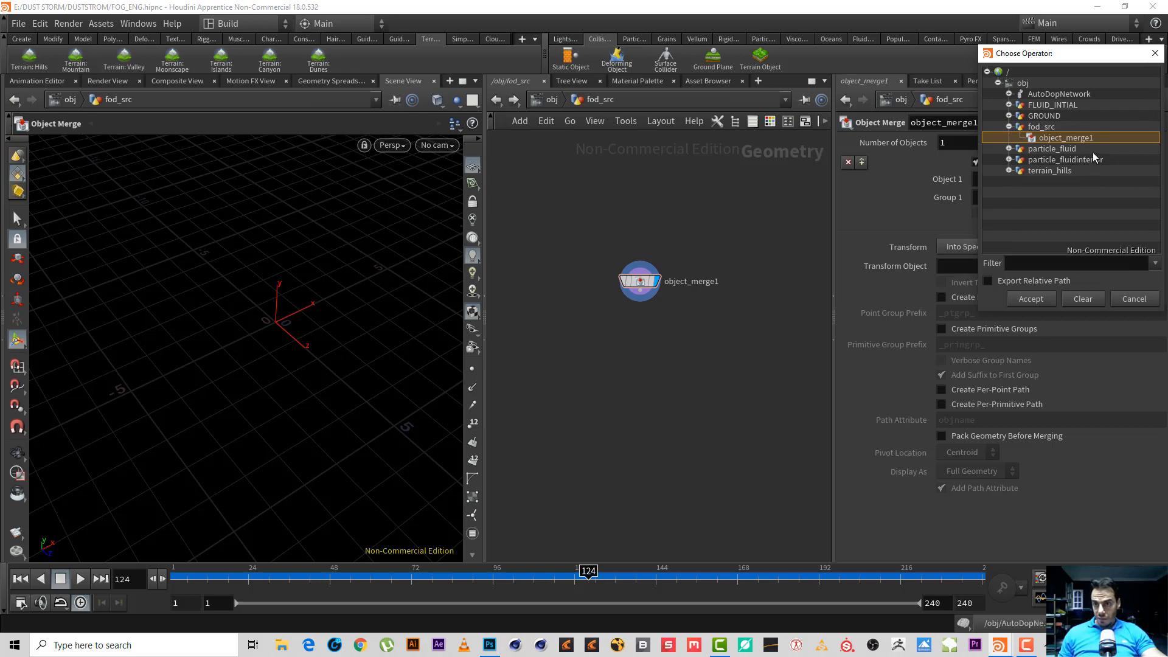
{"action": "left_click", "coordinate": [1044, 150]}
{"action": "left_click", "coordinate": [1009, 149]}
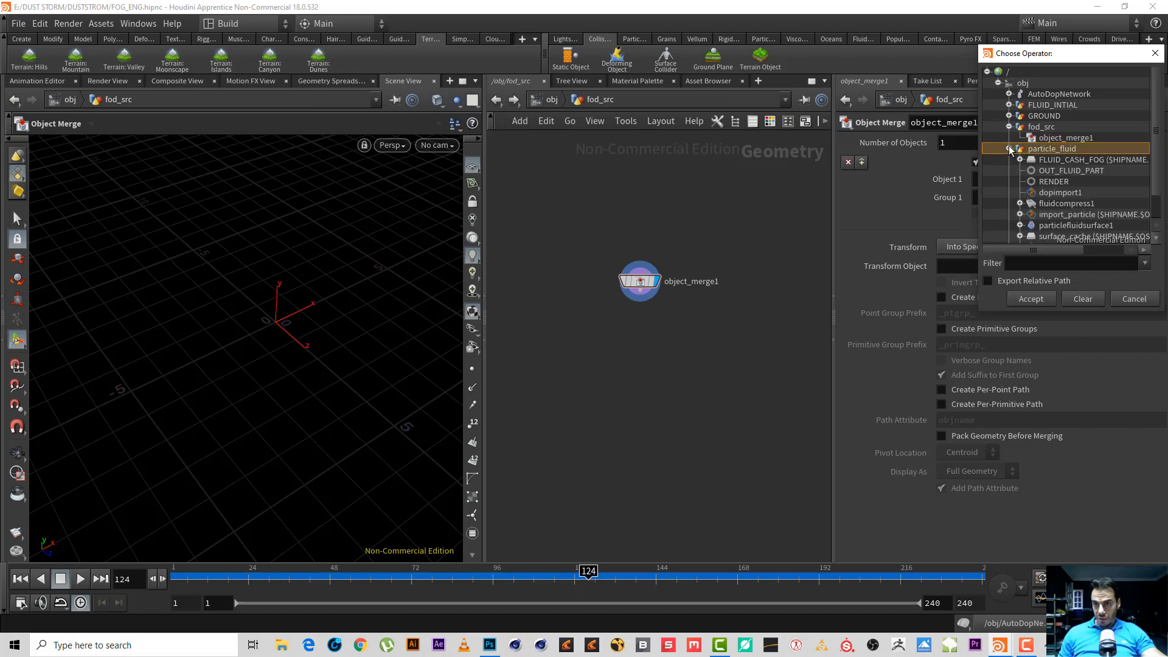
{"action": "double_click", "coordinate": [1048, 172]}
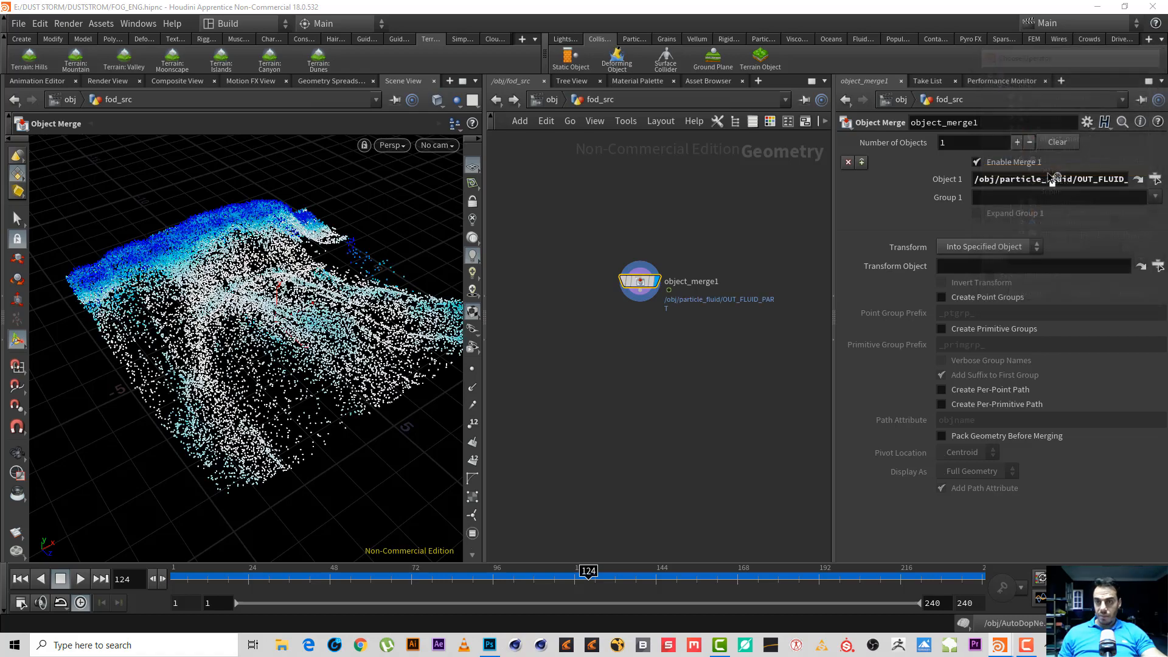
{"action": "mouse_move", "coordinate": [200, 313]}
{"action": "left_mouse_down", "text": "alt"}
{"action": "mouse_move", "coordinate": [235, 304]}
{"action": "mouse_move", "coordinate": [201, 314]}
{"action": "left_mouse_up", "text": "alt"}
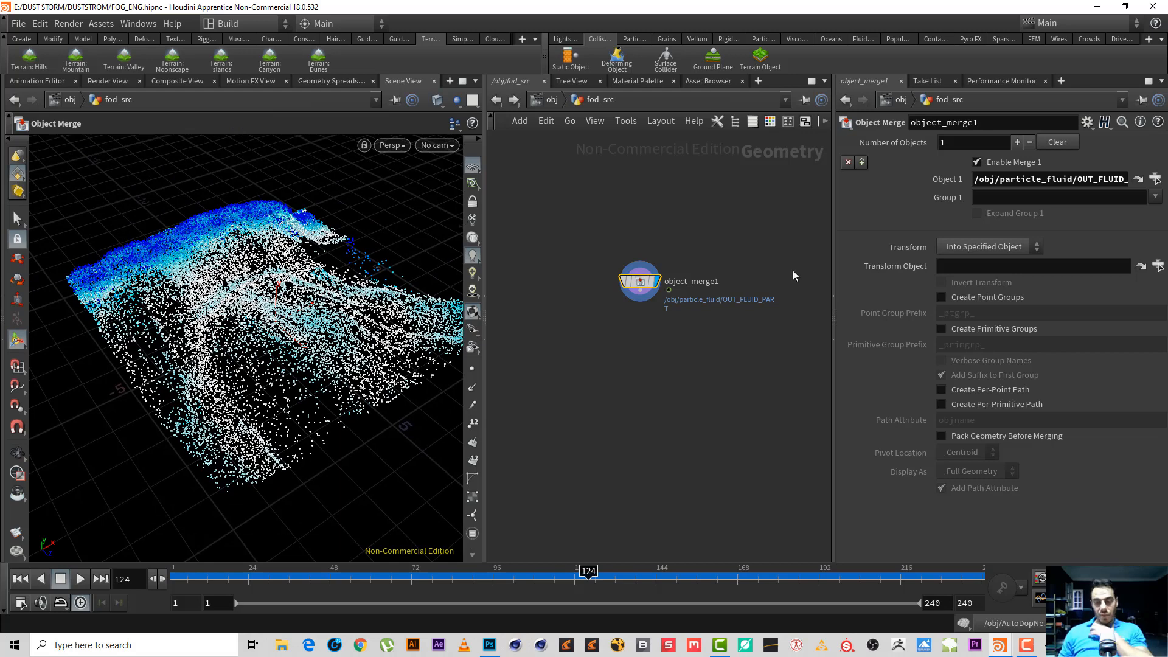
{"action": "left_click", "coordinate": [1035, 651]}
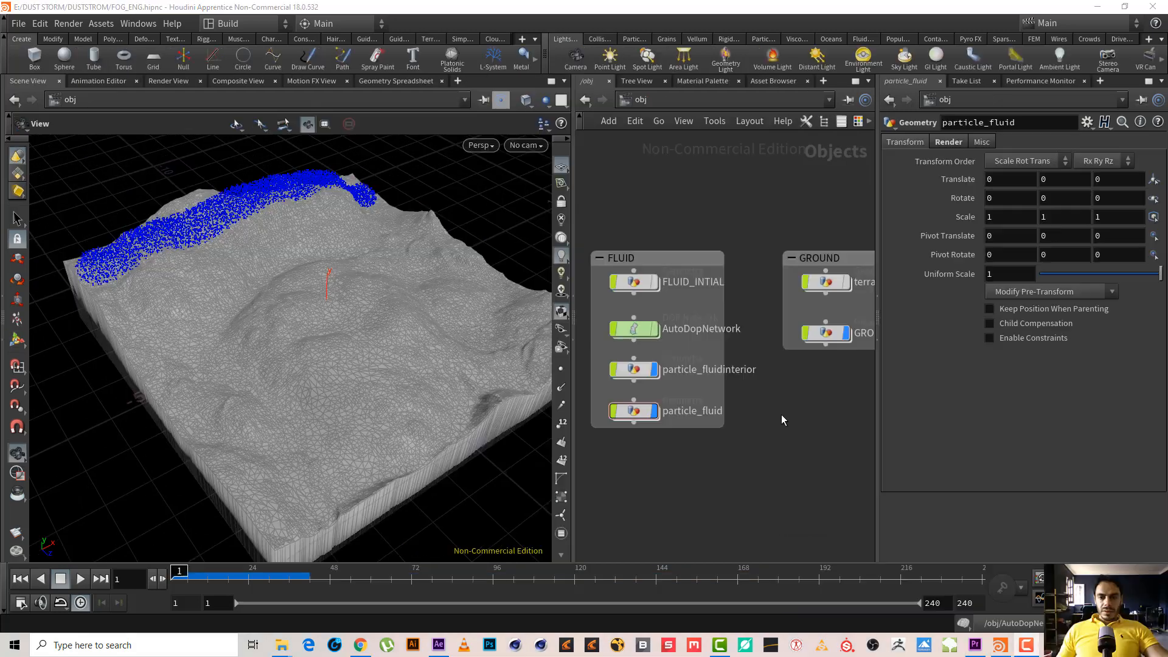
{"action": "middle_click_drag", "start_coordinate": [766, 429], "coordinate": [793, 415]}
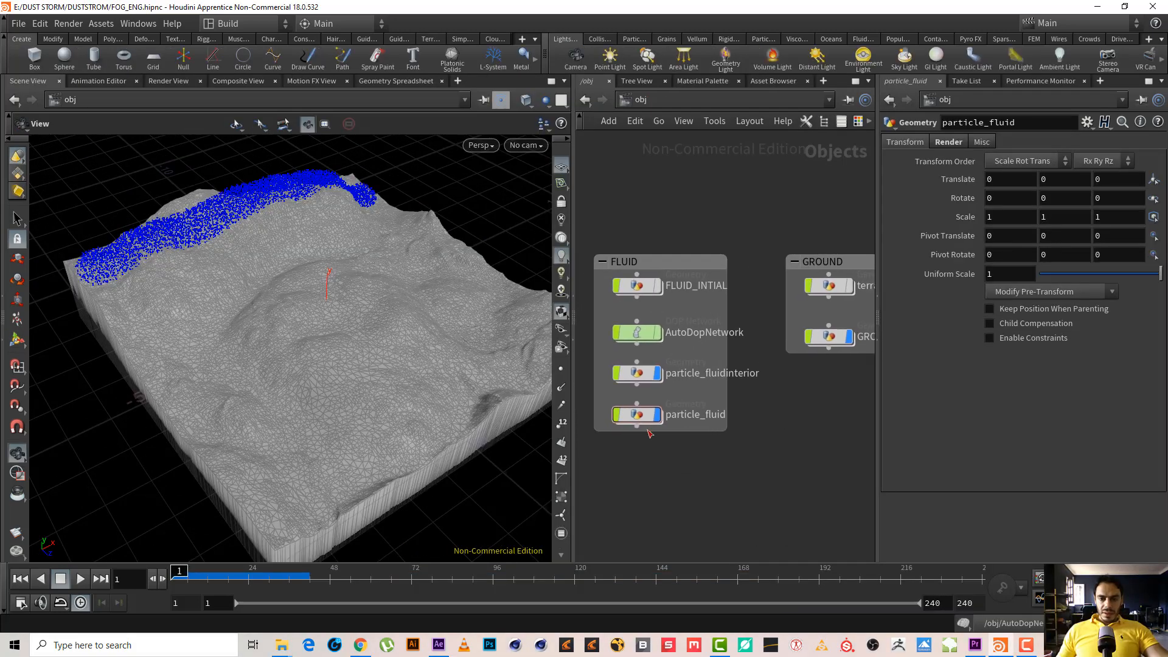
{"action": "middle_click_drag", "start_coordinate": [659, 455], "coordinate": [679, 453]}
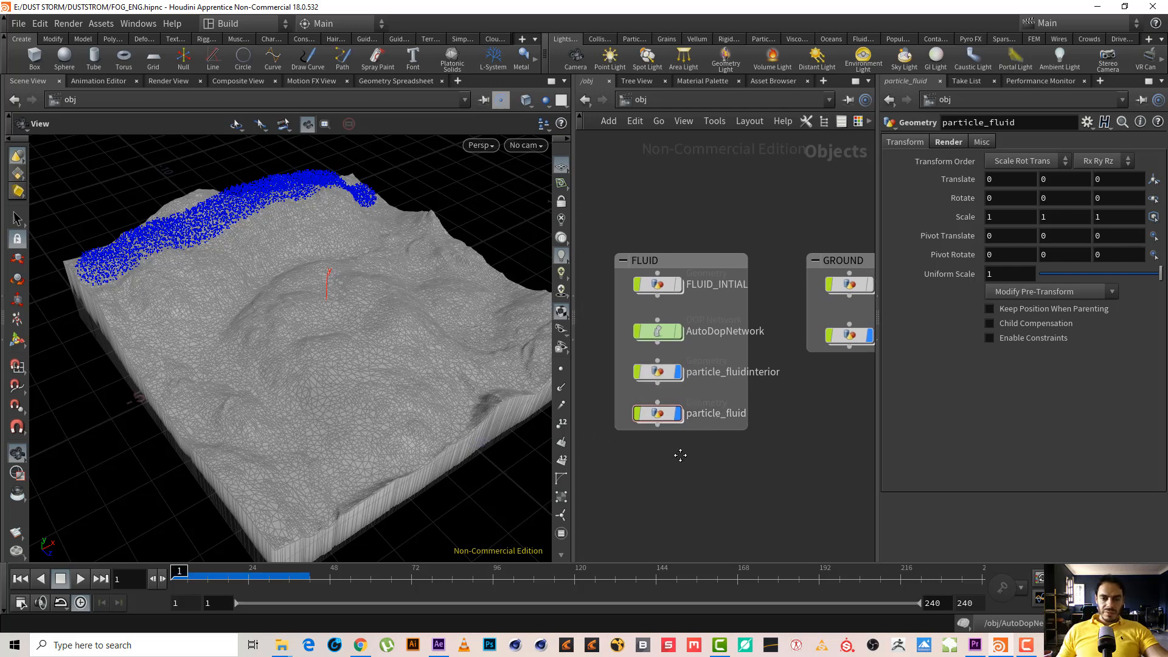
Step: Inside AutoDopNetwork, turn the FLIP solver's Add ID Attribute option off and back on
{"action": "scroll", "coordinate": [679, 455], "scroll_direction": "up", "scroll_amount": 2}
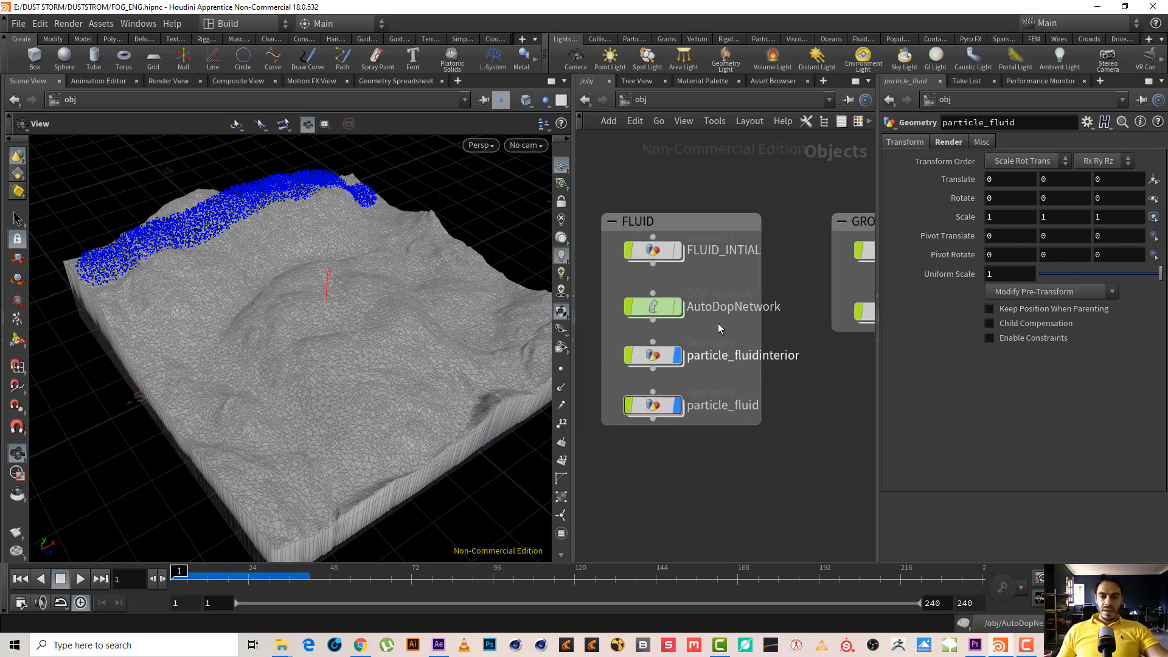
{"action": "double_click", "coordinate": [652, 305]}
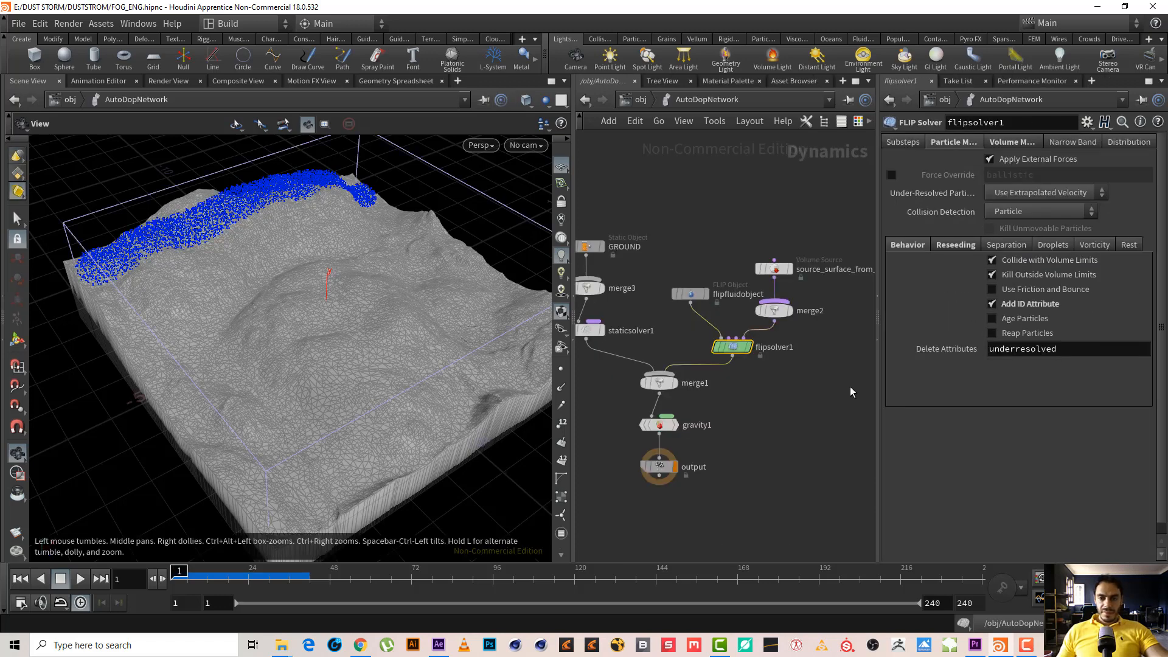
{"action": "scroll", "coordinate": [770, 373], "scroll_direction": "up", "scroll_amount": 2}
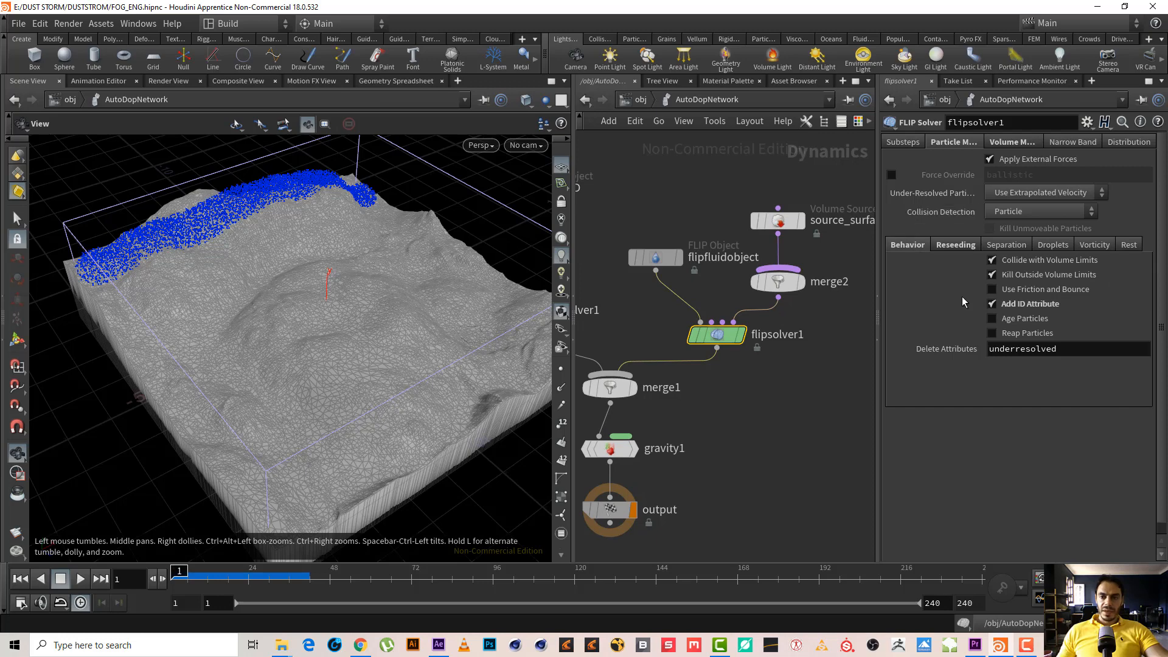
{"action": "left_click", "coordinate": [992, 305]}
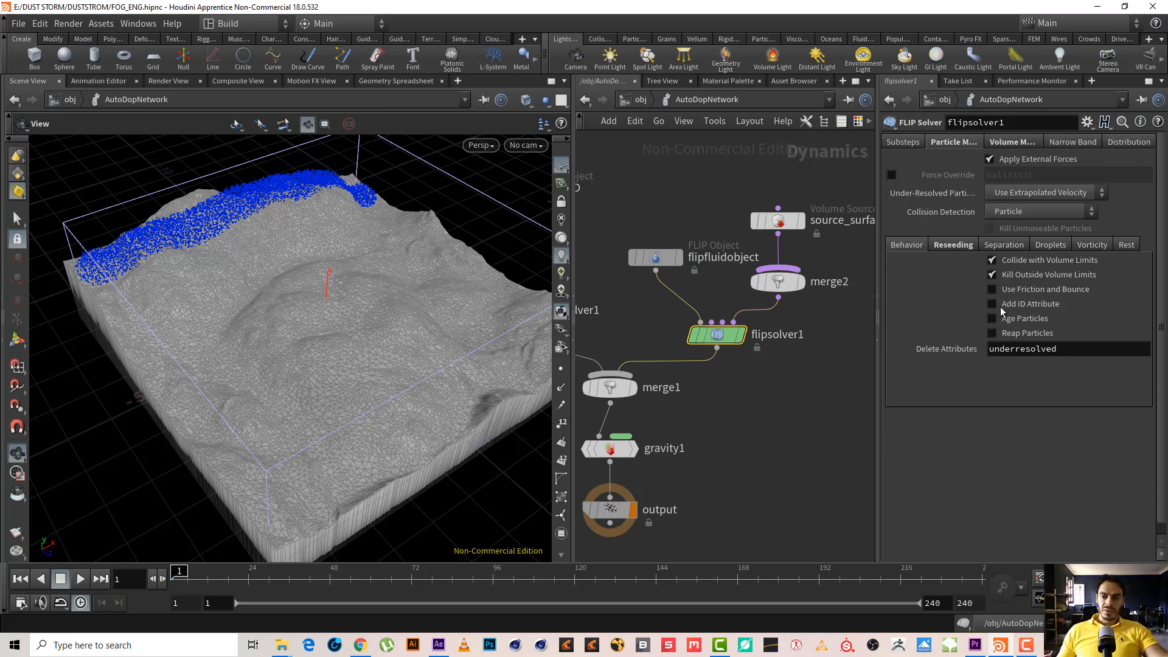
{"action": "left_click", "coordinate": [992, 303]}
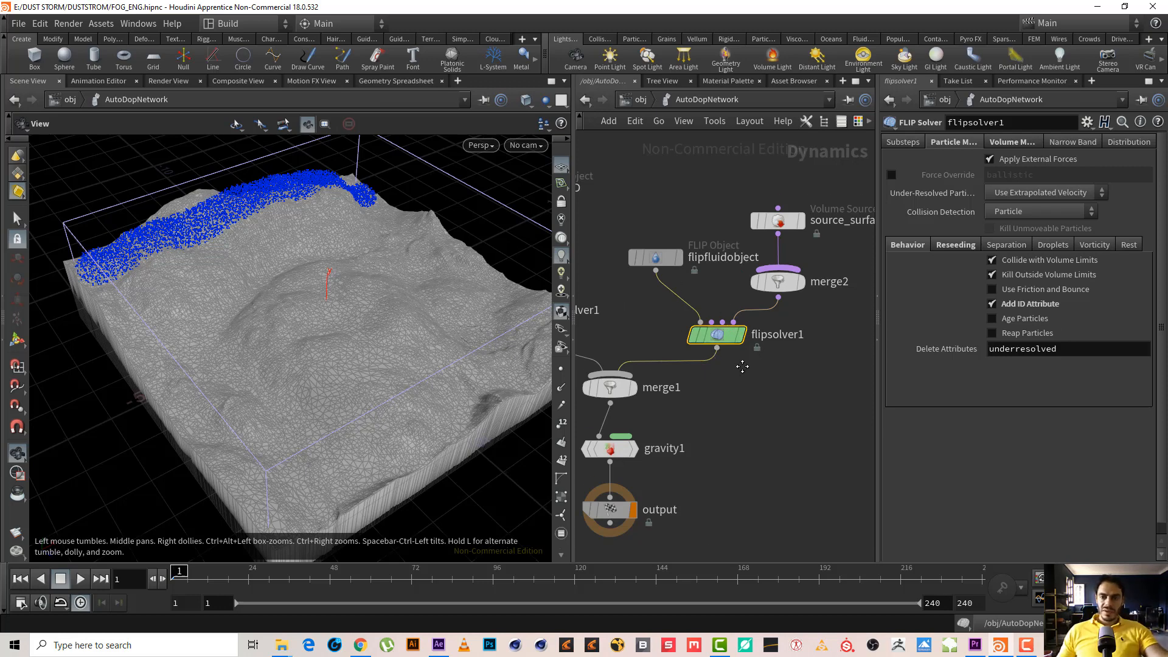
{"action": "middle_click_drag", "start_coordinate": [742, 366], "coordinate": [743, 344]}
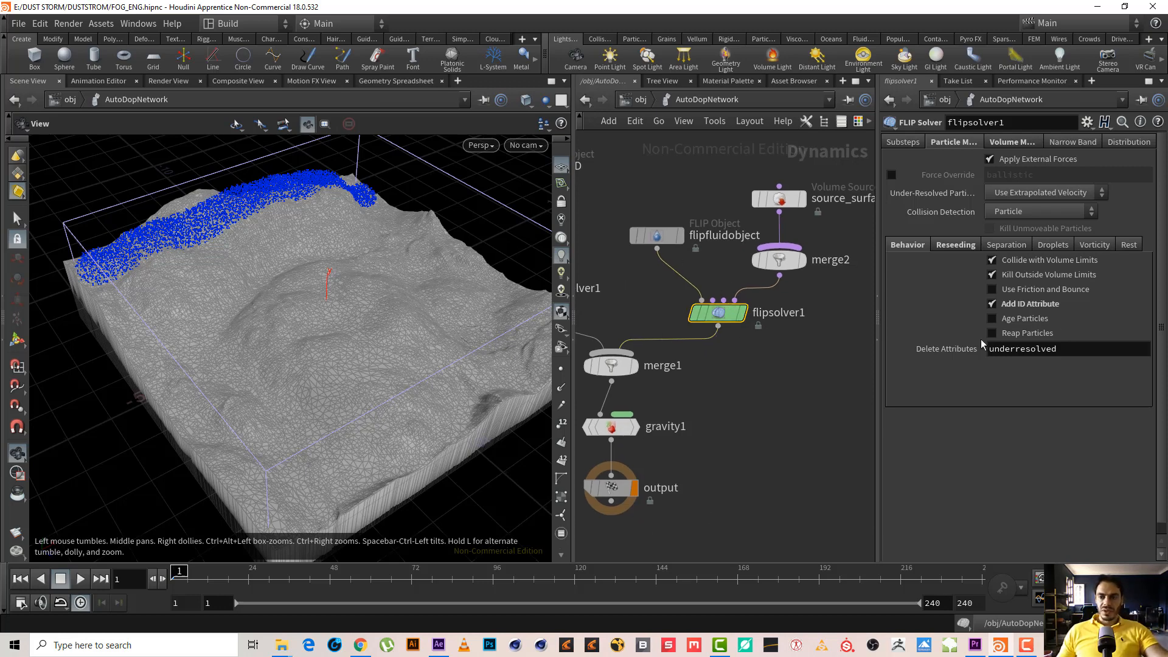
Step: Enter particle_fluid and examine the settings of its import, compress, file cache, surface_preview and OUT_FLUID_PART nodes
{"action": "left_click", "coordinate": [643, 101]}
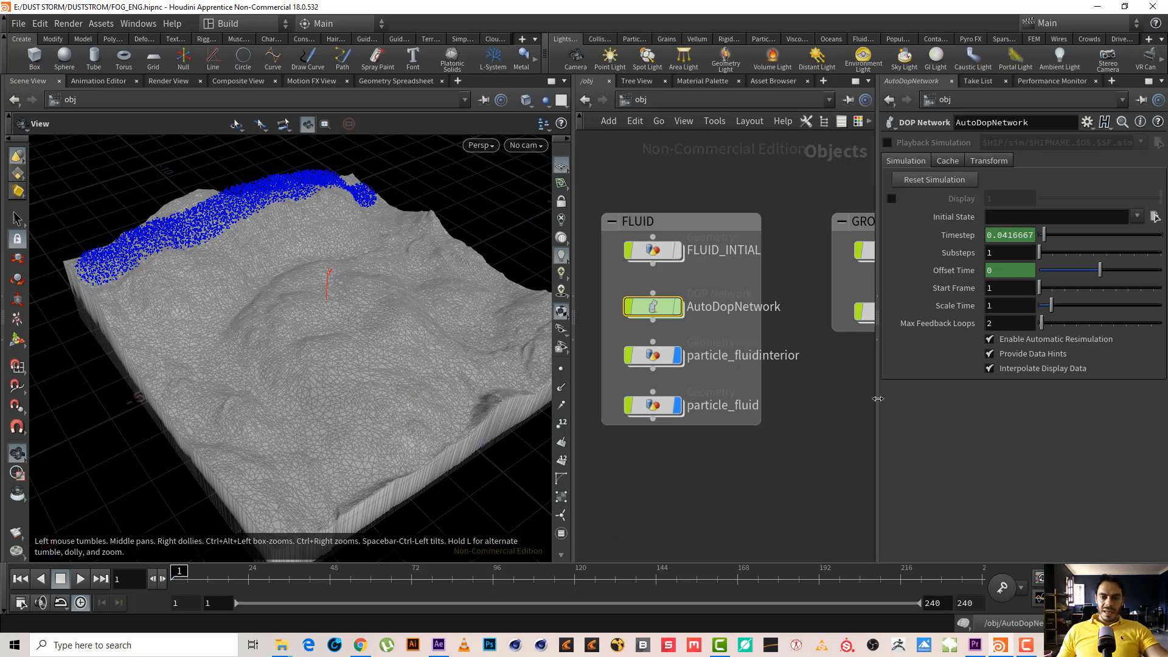
{"action": "left_click", "coordinate": [657, 409]}
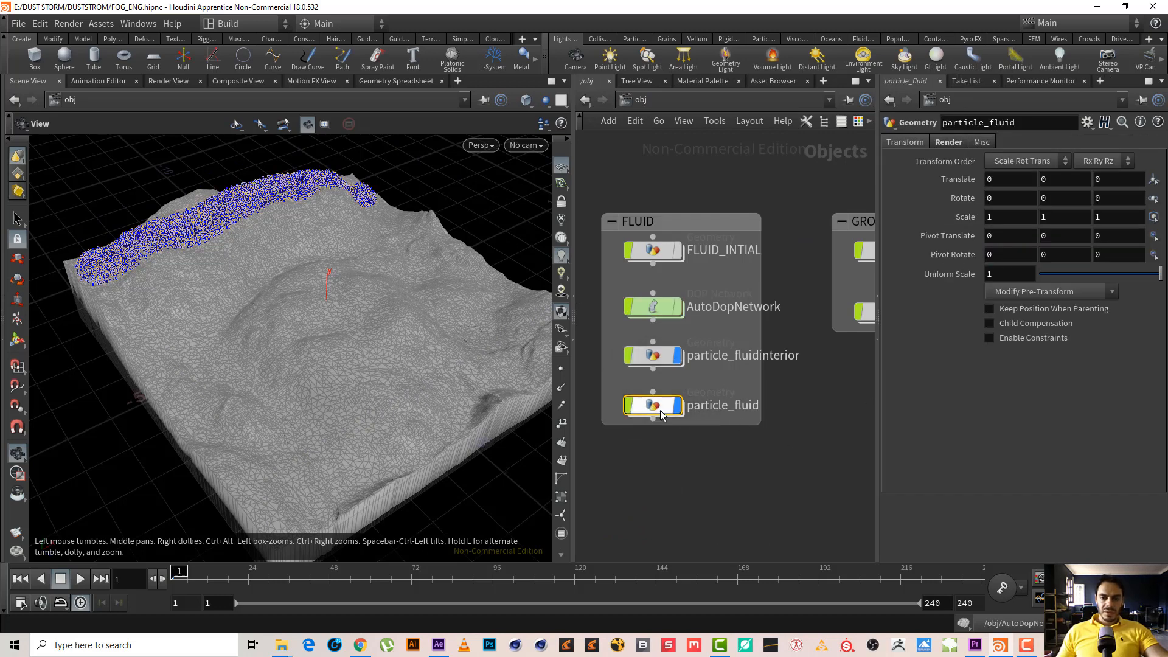
{"action": "double_click", "coordinate": [657, 408]}
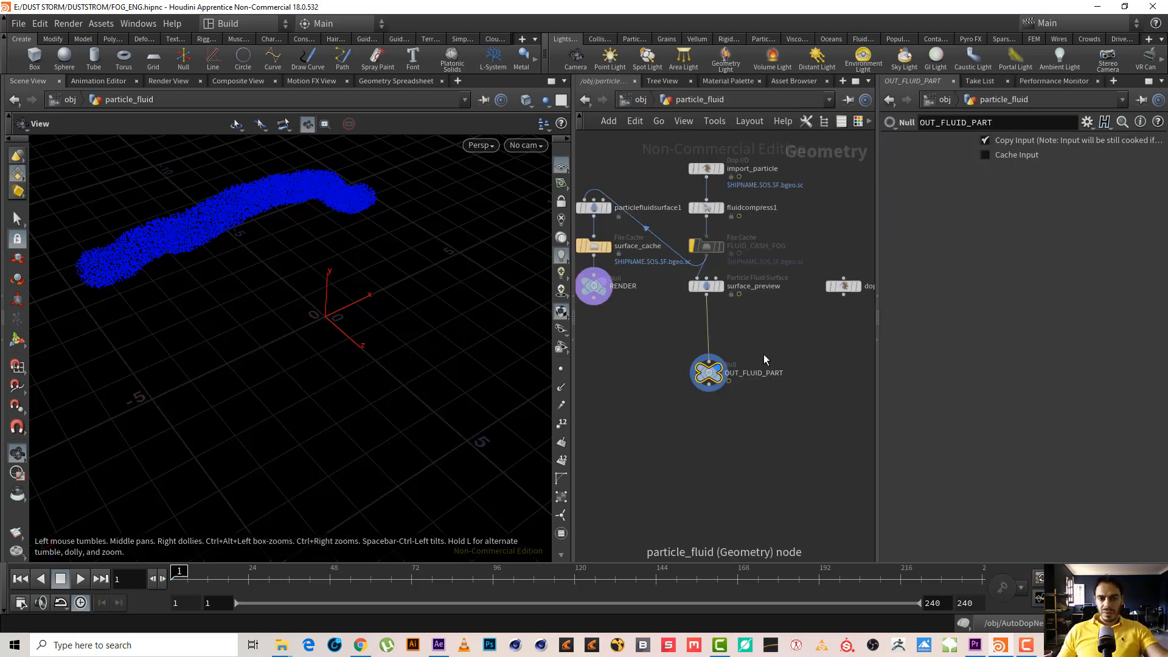
{"action": "scroll", "coordinate": [748, 322], "scroll_direction": "up", "scroll_amount": 4}
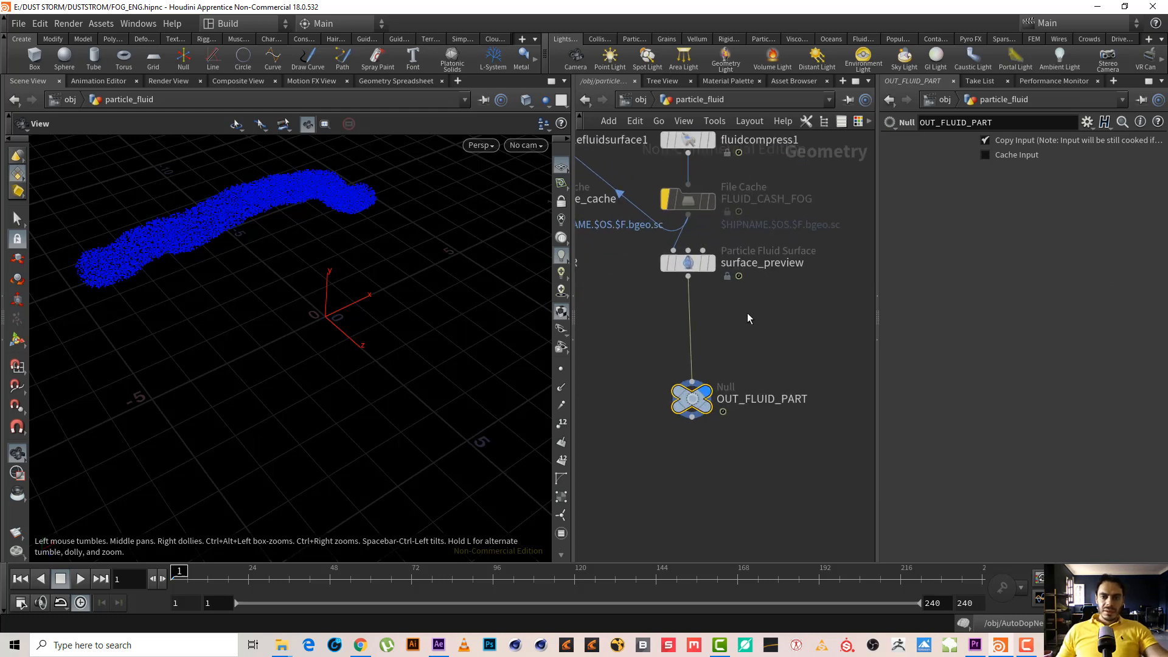
{"action": "left_click", "coordinate": [689, 263]}
{"action": "middle_click_drag", "start_coordinate": [772, 305], "coordinate": [776, 441]}
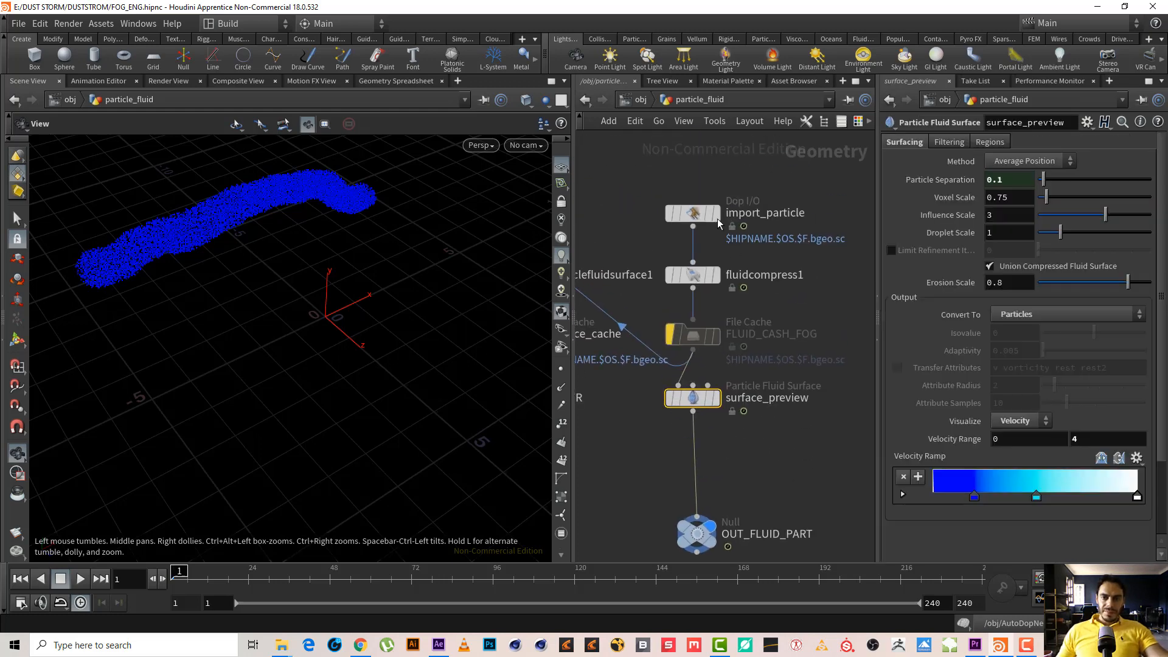
{"action": "left_click", "coordinate": [693, 213]}
{"action": "left_click", "coordinate": [693, 275]}
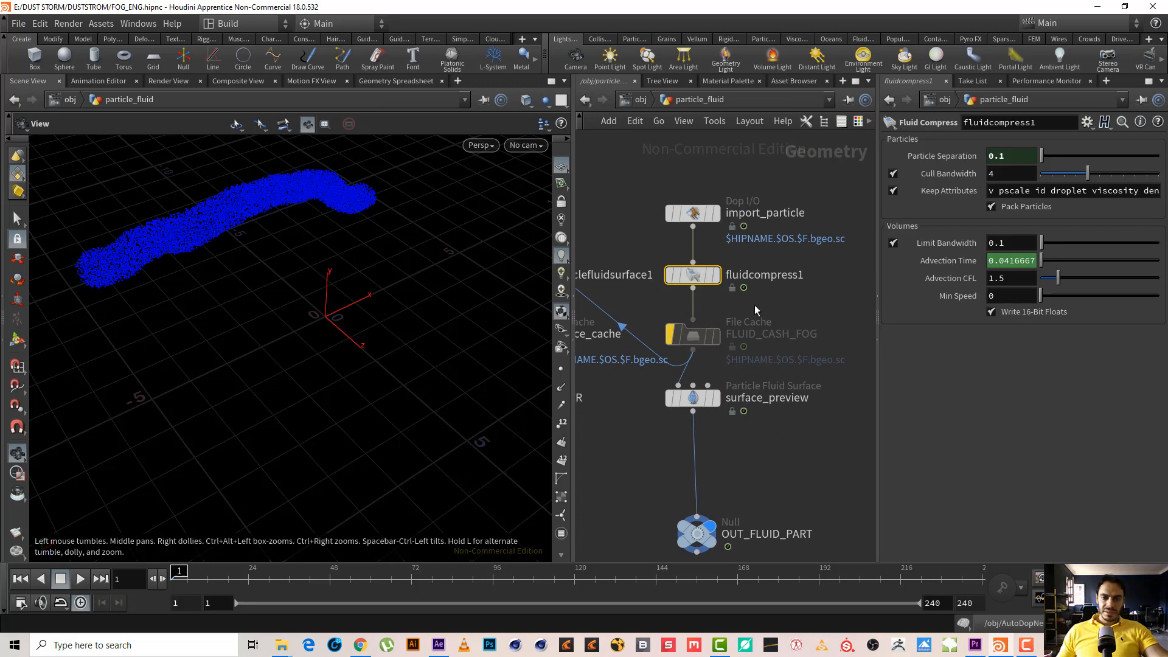
{"action": "left_click", "coordinate": [710, 335]}
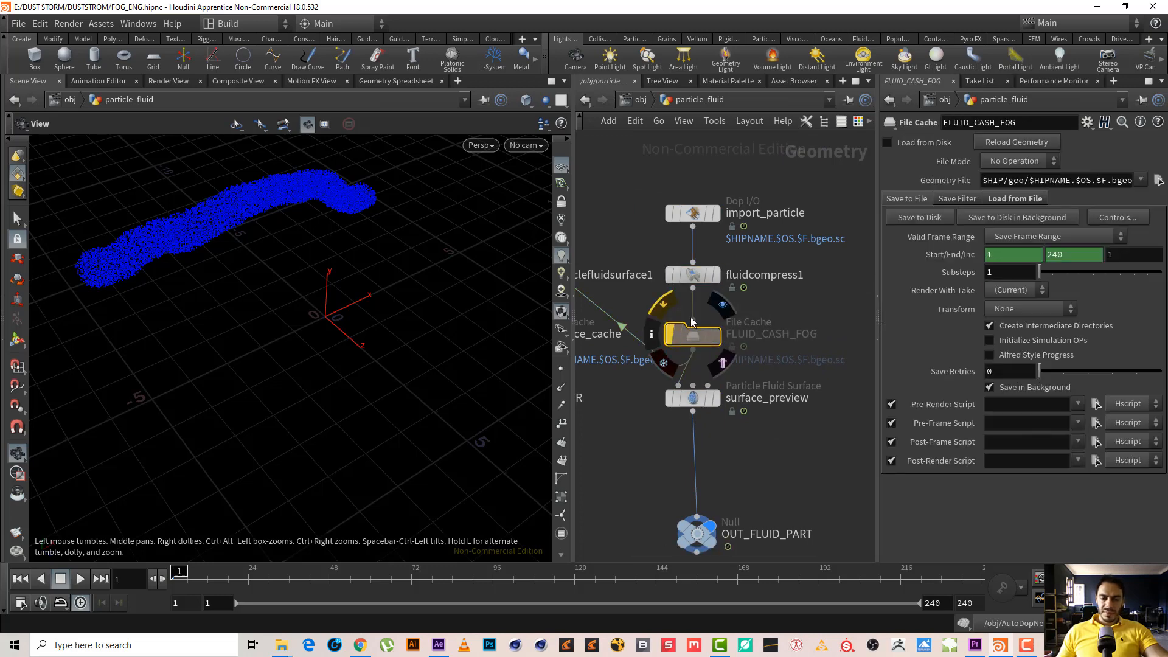
{"action": "middle_click_drag", "start_coordinate": [744, 466], "coordinate": [732, 367]}
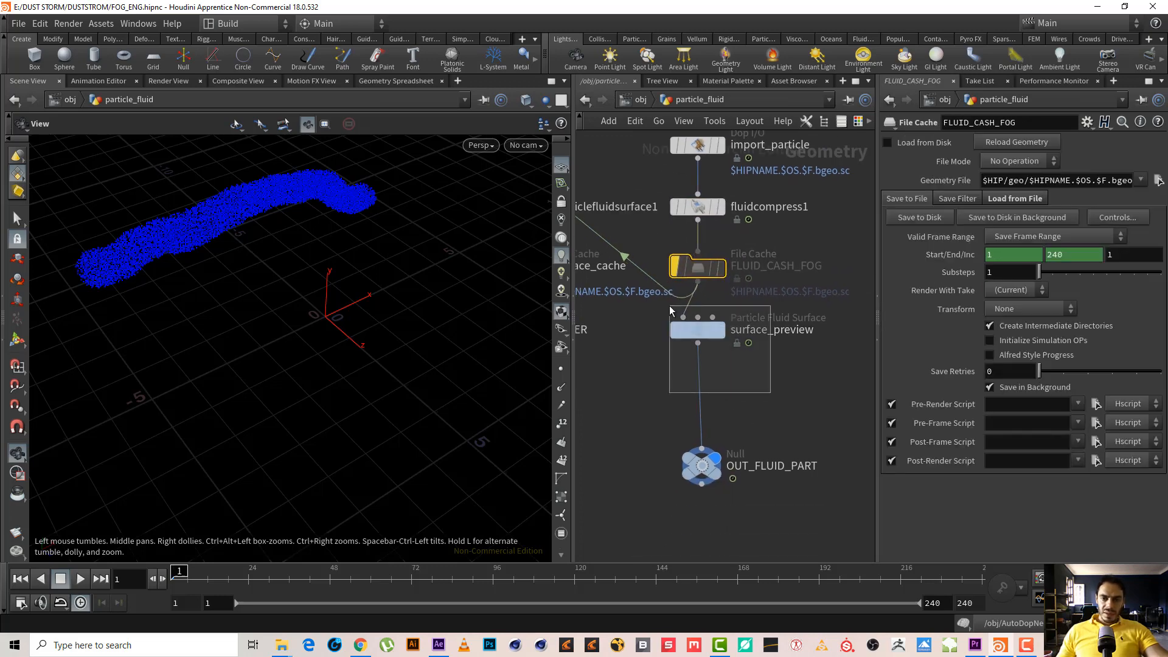
{"action": "left_click", "coordinate": [698, 330]}
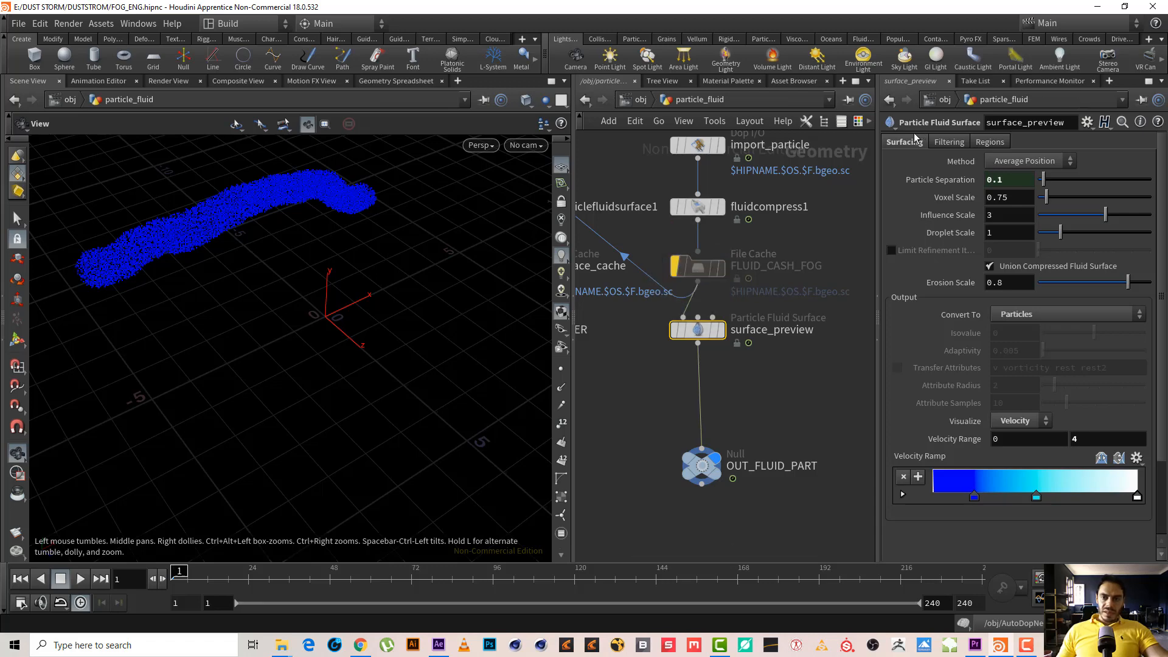
{"action": "left_click", "coordinate": [702, 466]}
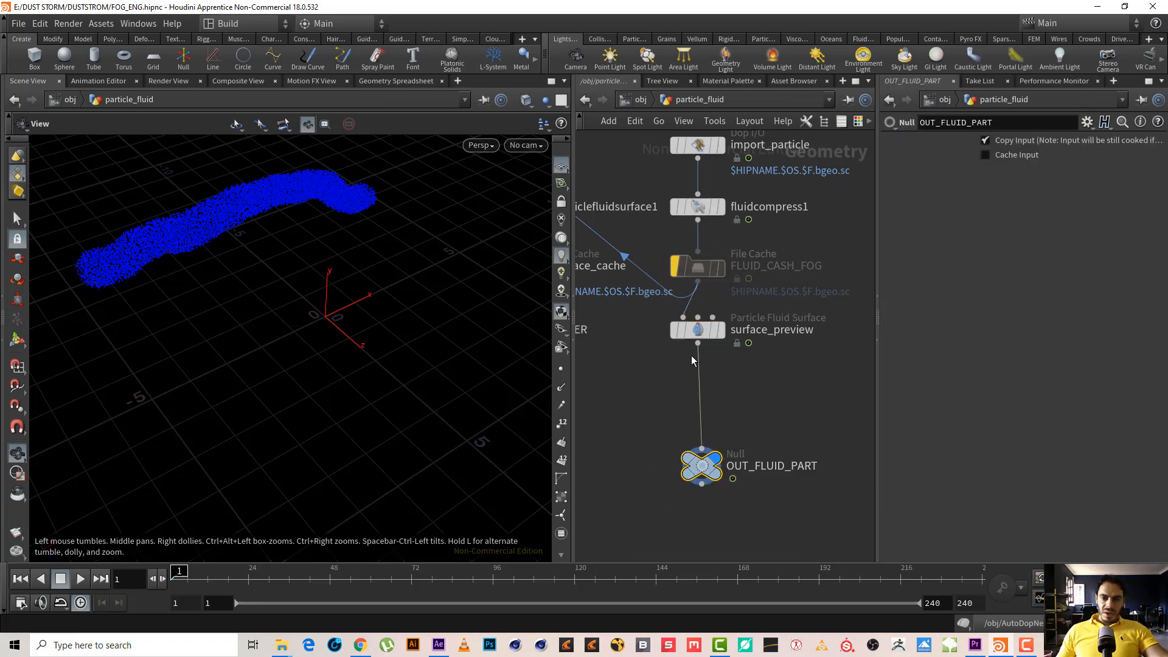
Step: Check the node information of surface_preview for the id point attribute and close it
{"action": "left_click", "coordinate": [701, 333]}
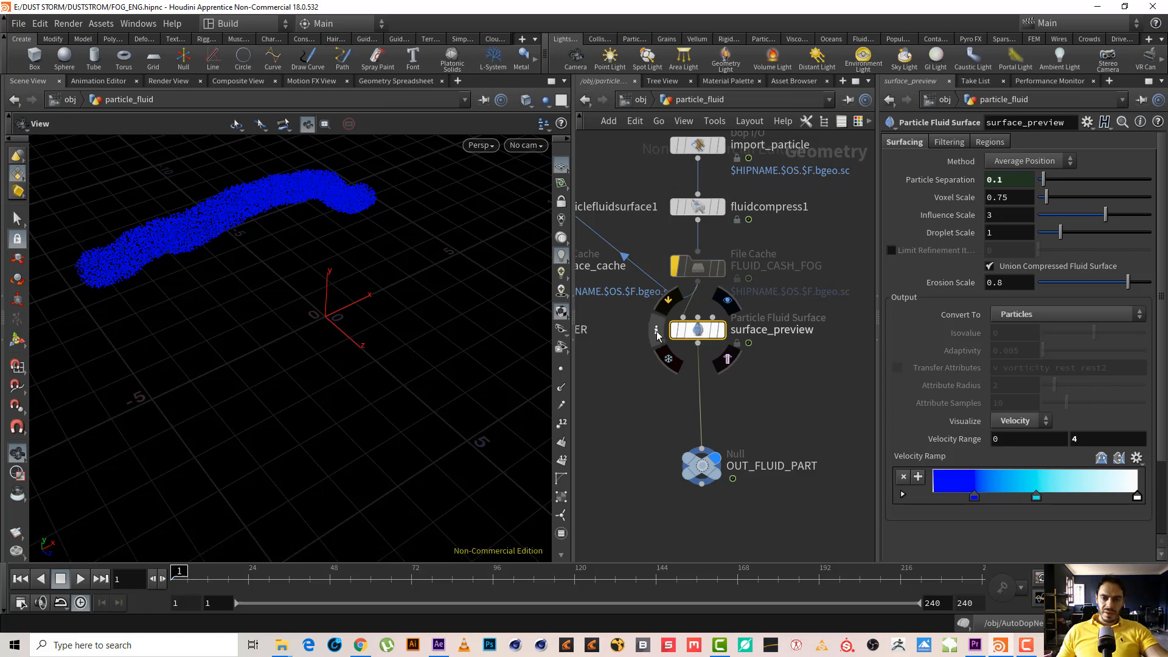
{"action": "left_click", "coordinate": [656, 332]}
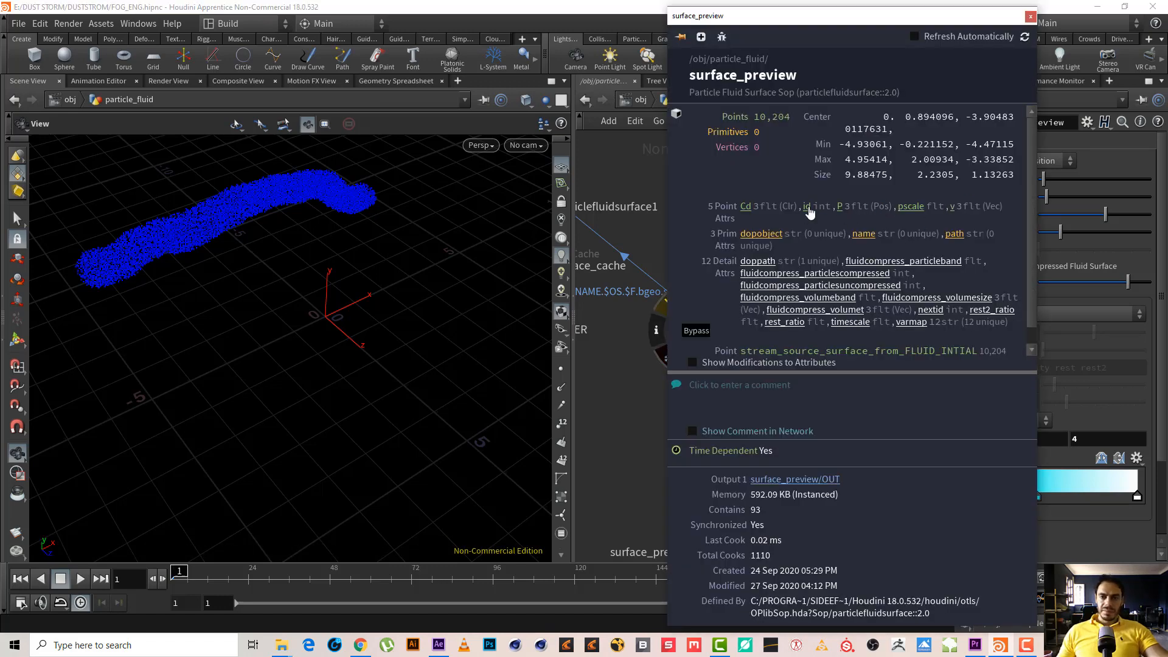
{"action": "left_click", "coordinate": [1030, 17]}
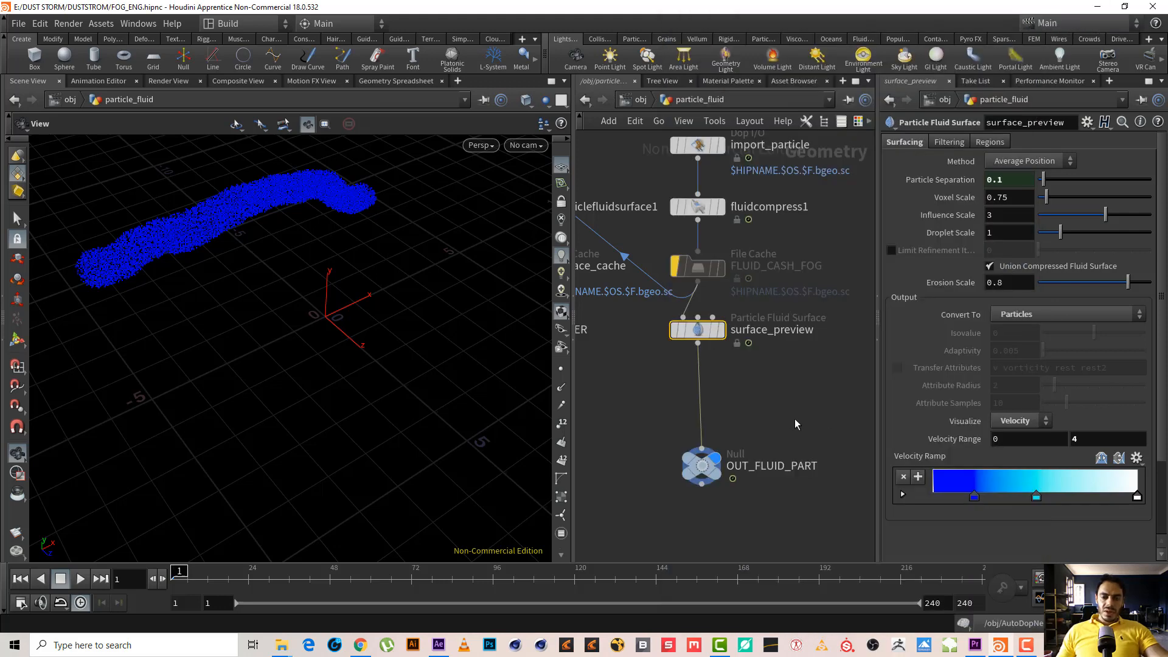
Step: Move the OUT_FLUID_PART node up closer beneath surface_preview
{"action": "middle_click_drag", "start_coordinate": [794, 424], "coordinate": [798, 350]}
{"action": "left_click_drag", "start_coordinate": [708, 396], "coordinate": [707, 333]}
{"action": "middle_click_drag", "start_coordinate": [701, 402], "coordinate": [711, 415]}
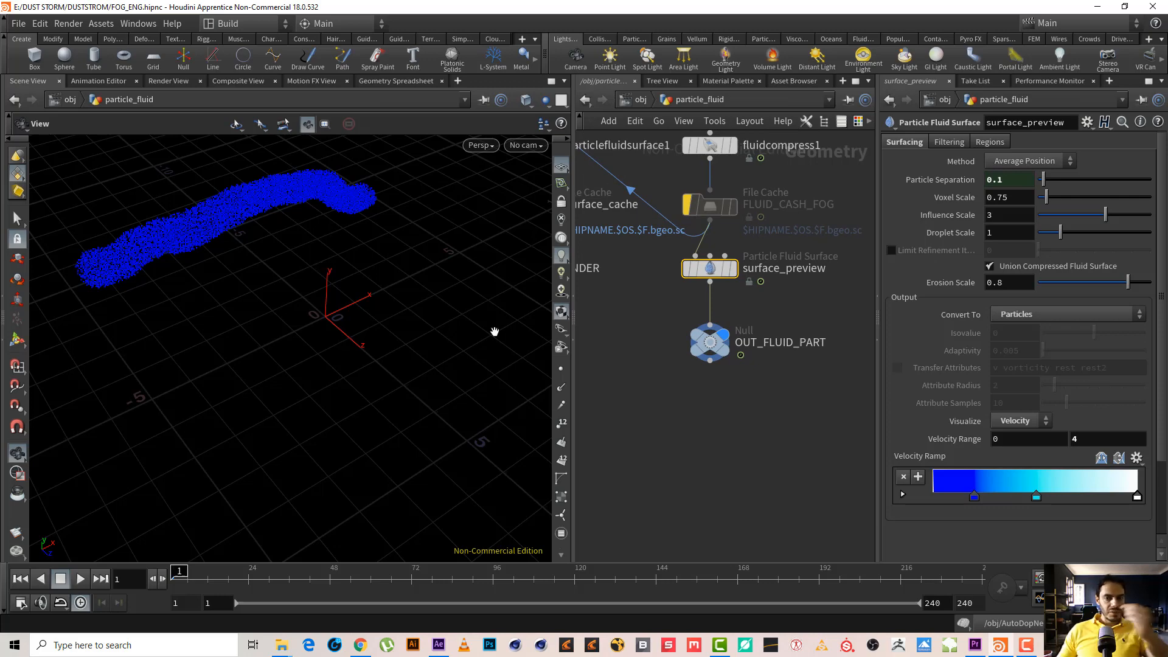
Step: Add a Time Blend (Retime) node wired beneath OUT_FLUID_PART and make it the displayed node
{"action": "left_click", "coordinate": [710, 361]}
{"action": "key", "text": "Tab"}
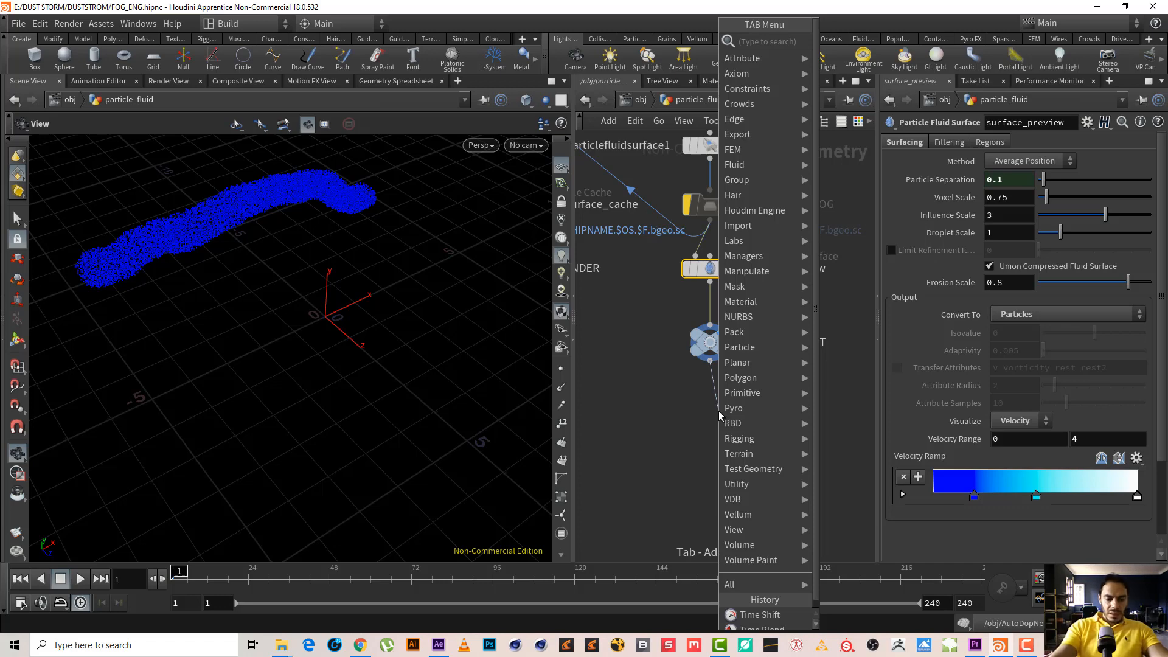
{"action": "type", "text": "time b"}
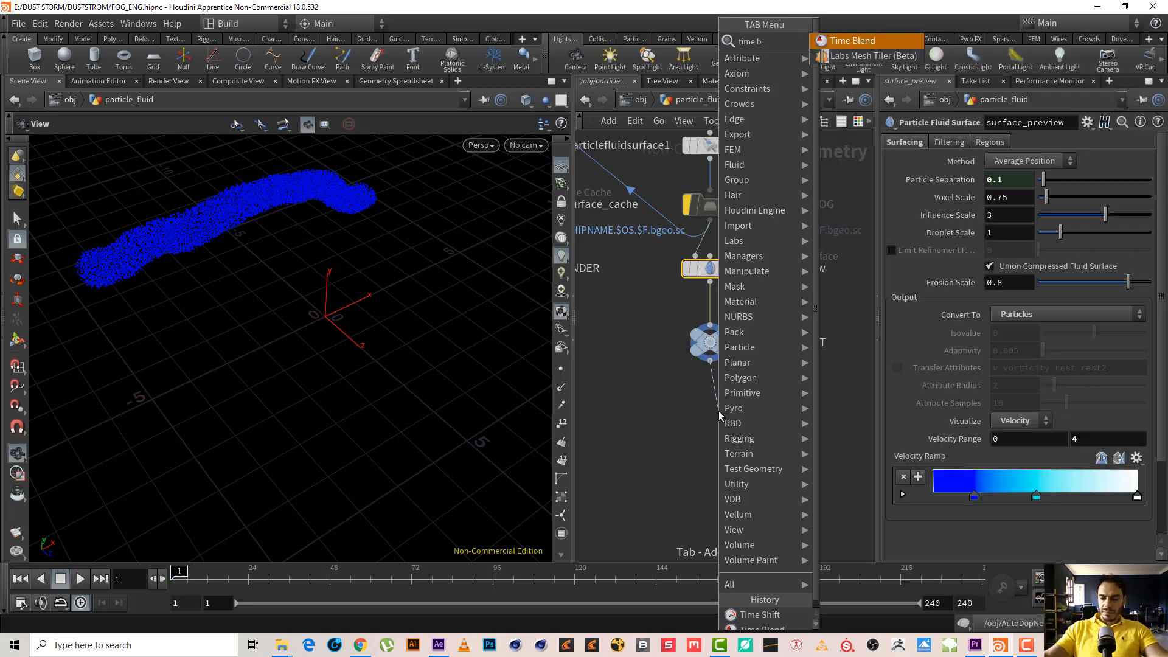
{"action": "key", "text": "Return"}
{"action": "left_click", "coordinate": [718, 411]}
{"action": "key", "text": "r"}
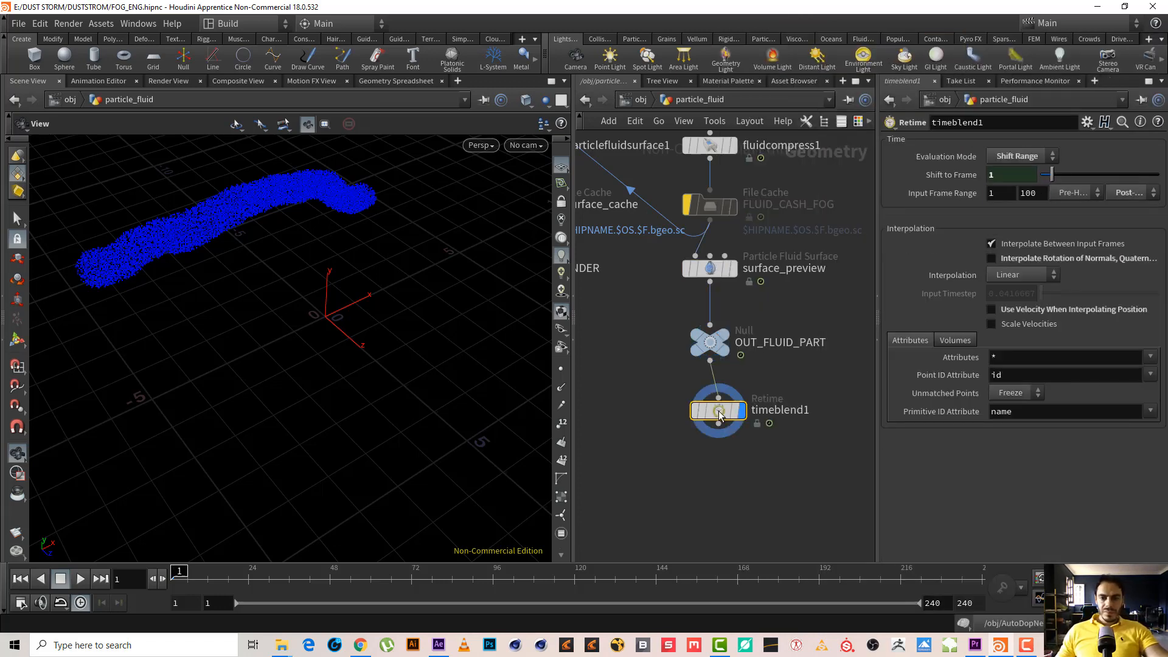
{"action": "left_click_drag", "start_coordinate": [719, 411], "coordinate": [720, 413]}
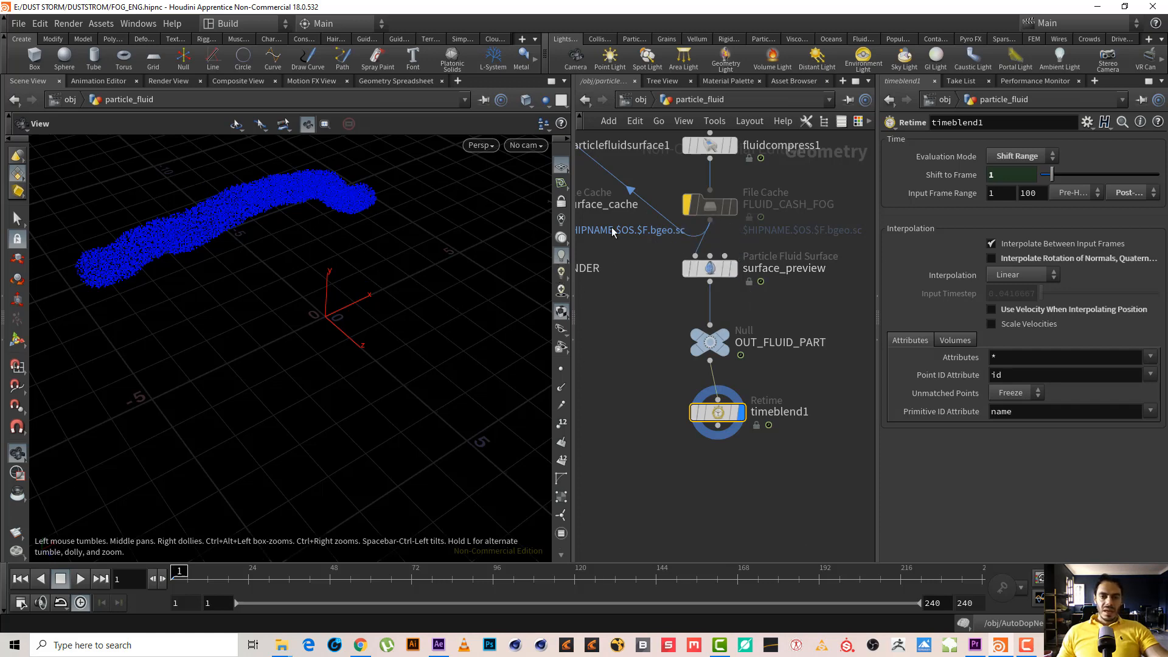
Step: Set the Retime node's Evaluation Mode to By Speed
{"action": "middle_click_drag", "start_coordinate": [655, 432], "coordinate": [631, 456]}
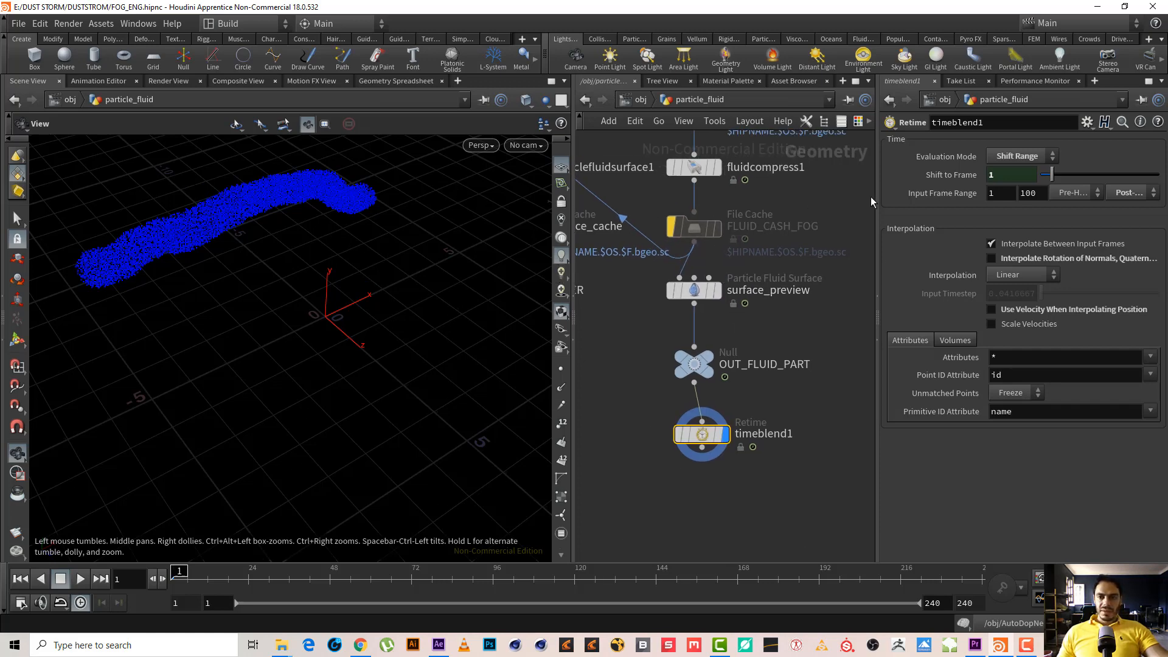
{"action": "left_click", "coordinate": [1032, 156]}
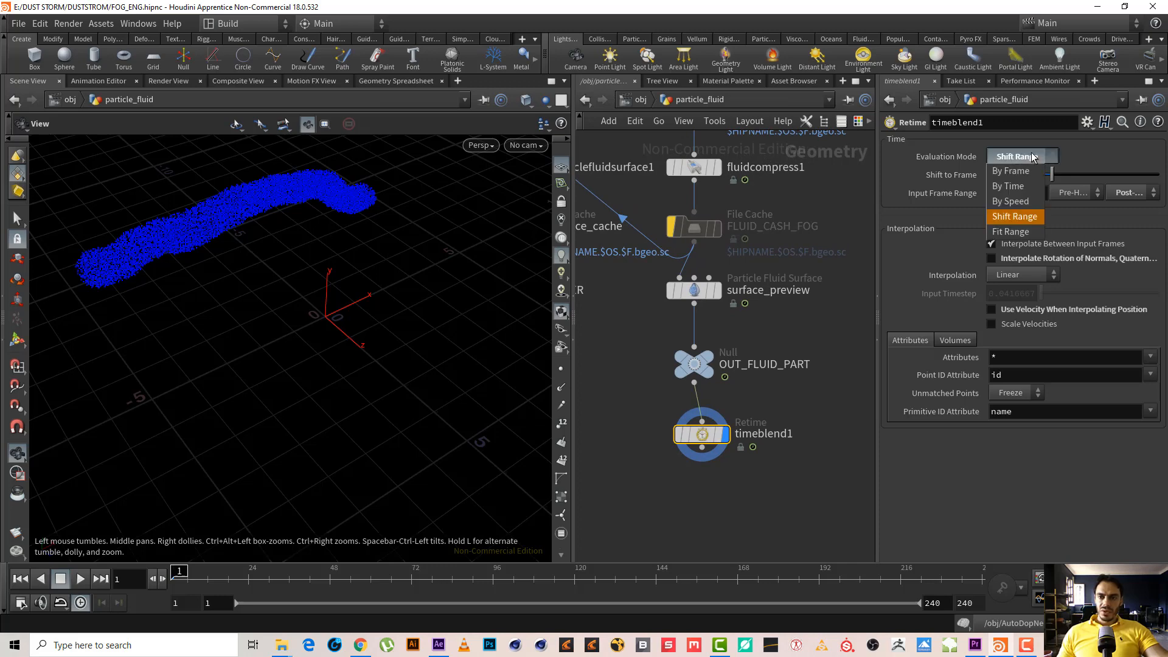
{"action": "left_click", "coordinate": [1027, 199]}
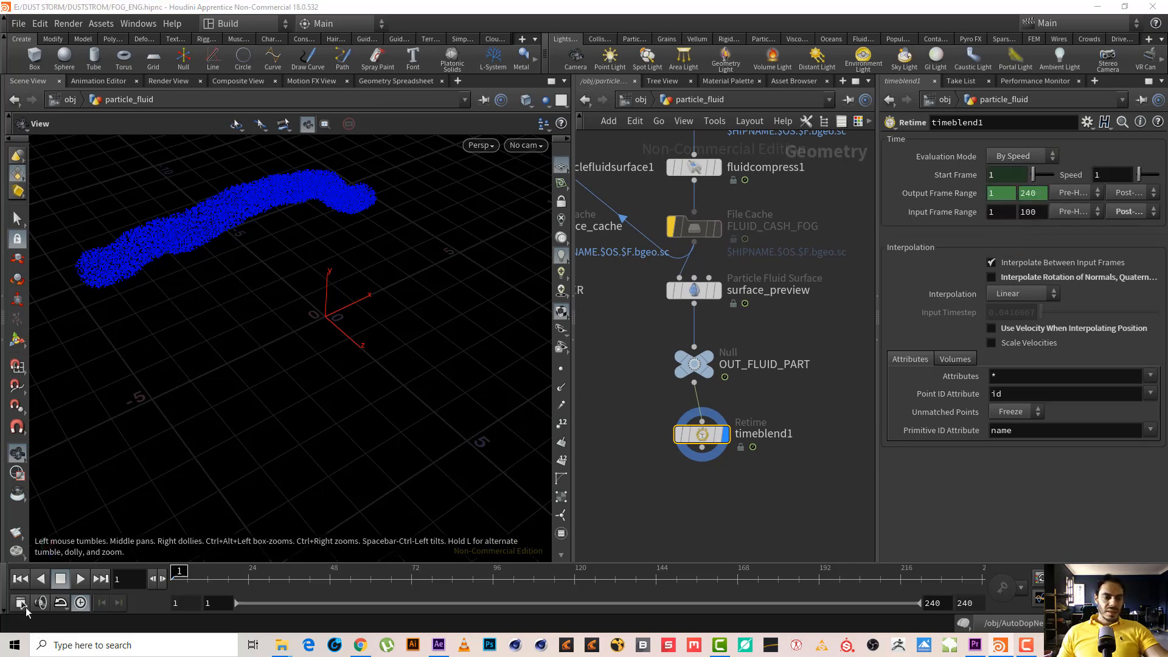
Step: Play the particle animation from the first frame at the default speed and stop it
{"action": "left_click", "coordinate": [80, 578]}
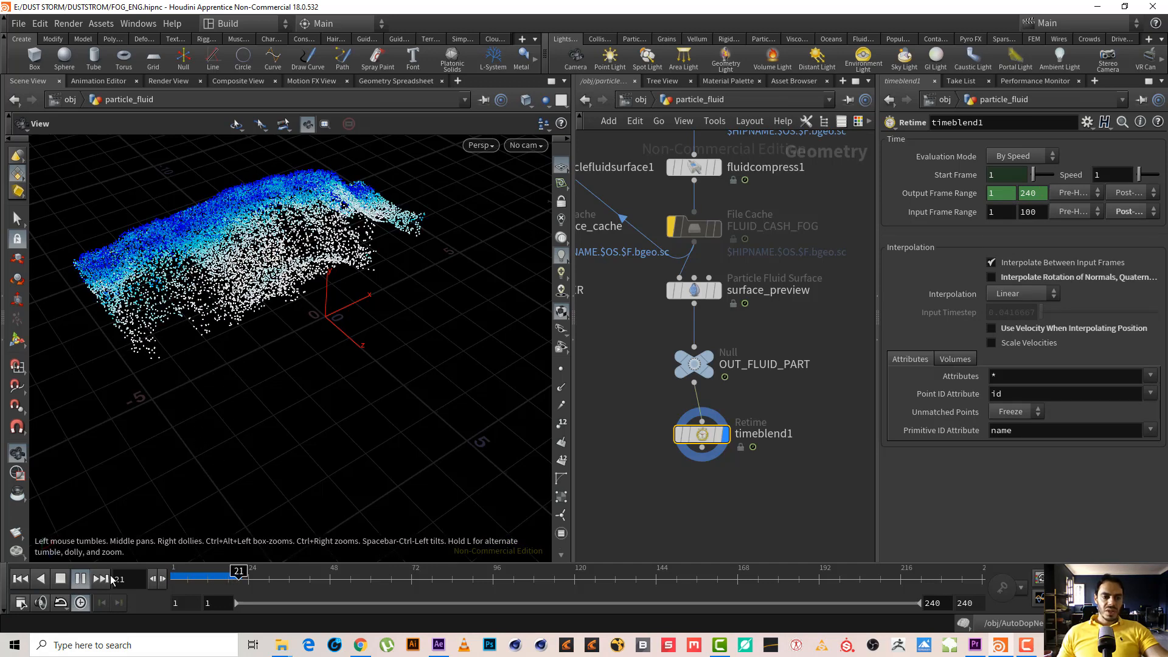
{"action": "left_click", "coordinate": [62, 578]}
{"action": "left_click", "coordinate": [20, 578]}
{"action": "left_click", "coordinate": [81, 578]}
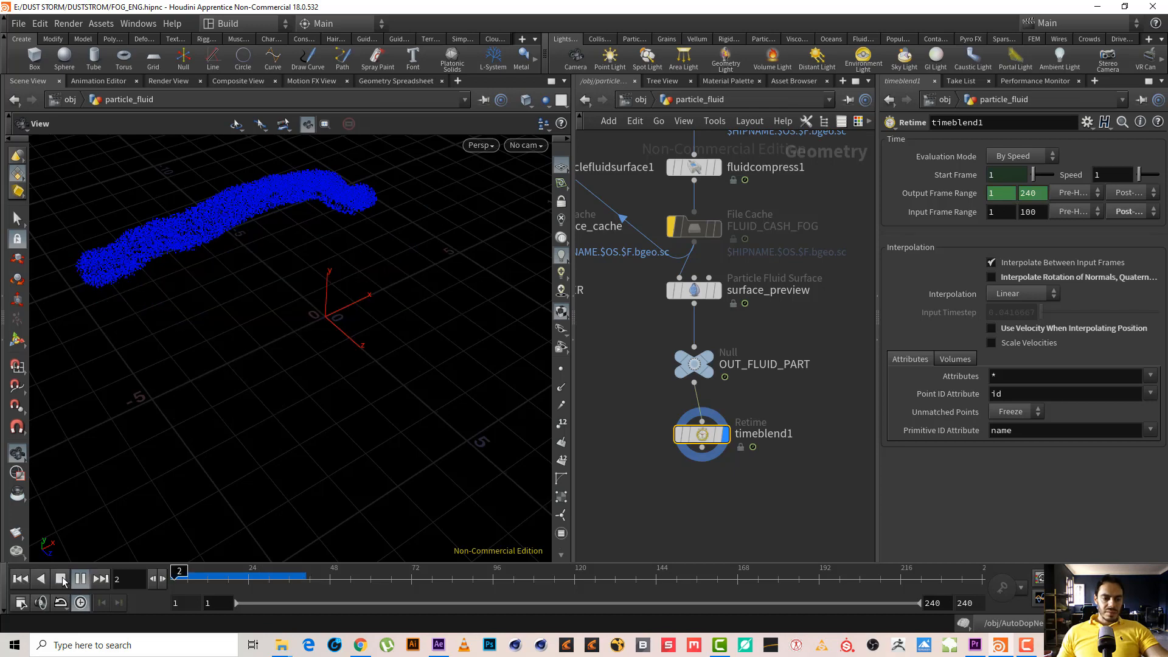
{"action": "left_click", "coordinate": [62, 579]}
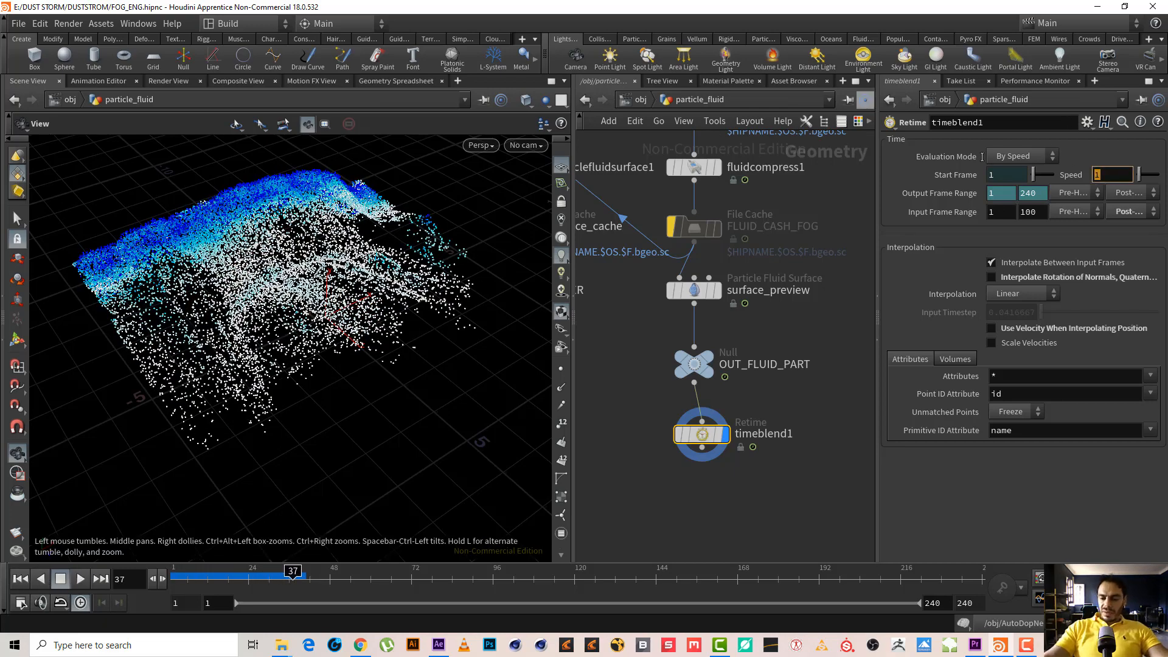
Step: Set the Retime node's Speed to .1 and play the slowed particles from the first frame
{"action": "key", "text": "Return"}
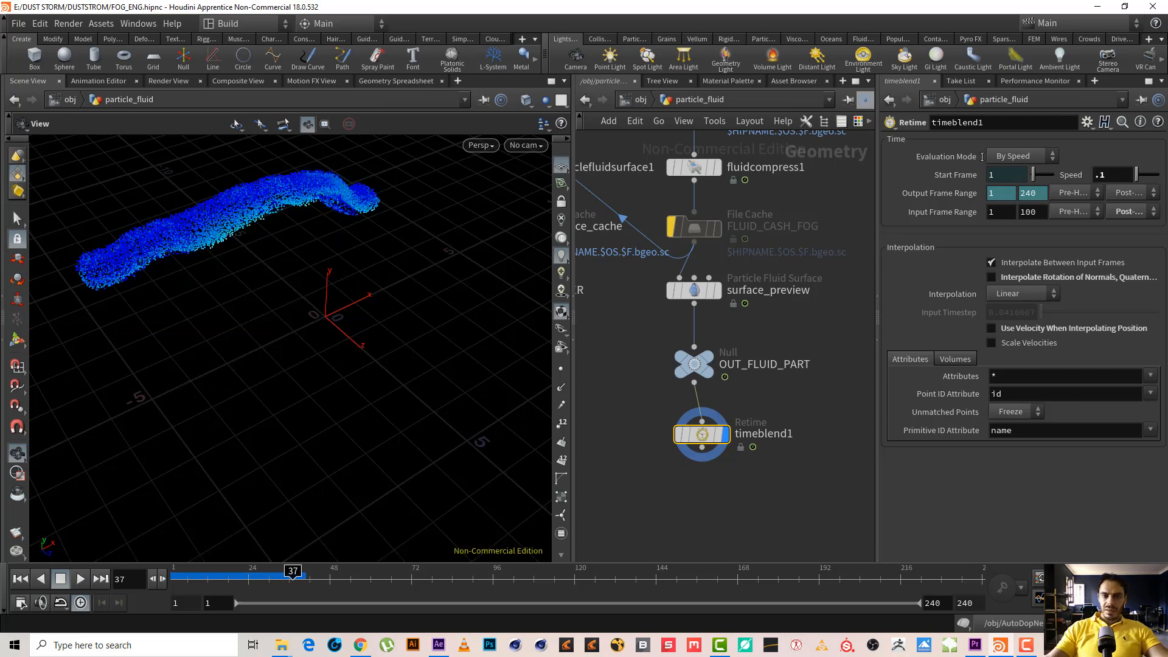
{"action": "left_click", "coordinate": [28, 579]}
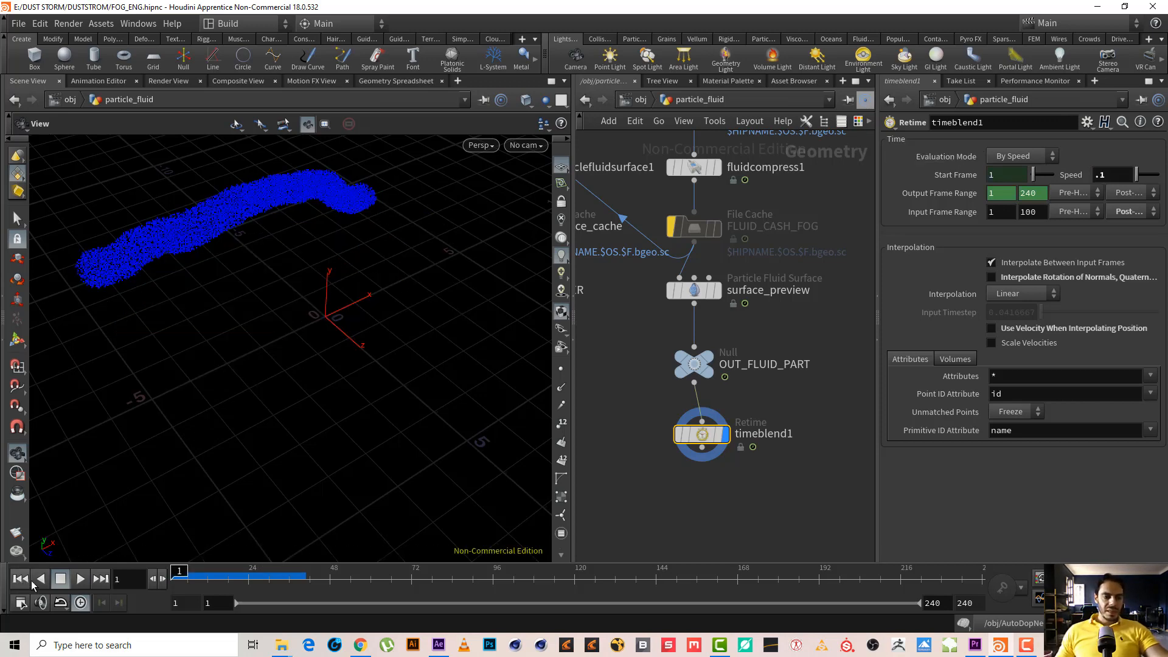
{"action": "left_click", "coordinate": [81, 579]}
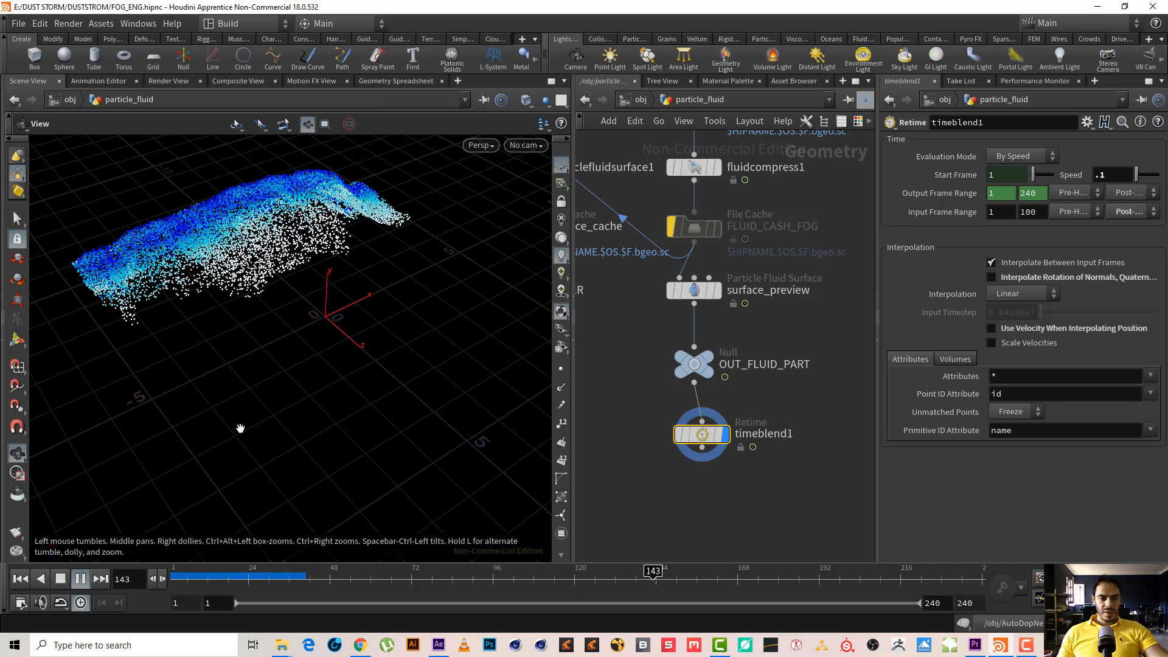
{"action": "left_click", "coordinate": [65, 581]}
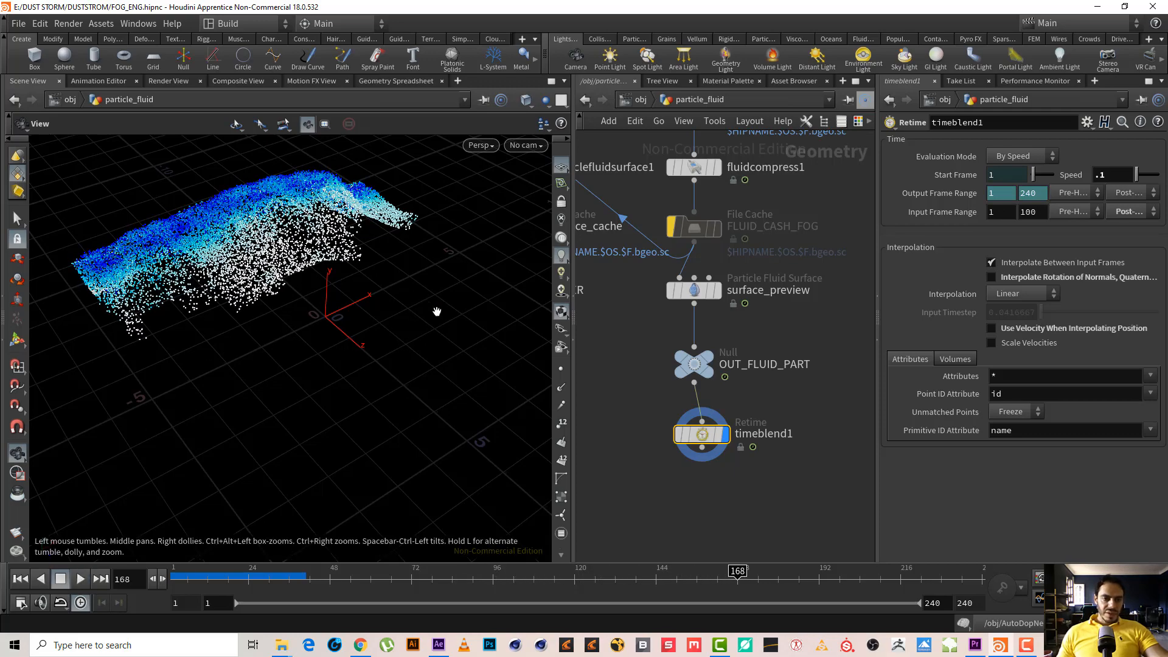
{"action": "middle_click_drag", "start_coordinate": [254, 267], "coordinate": [268, 297]}
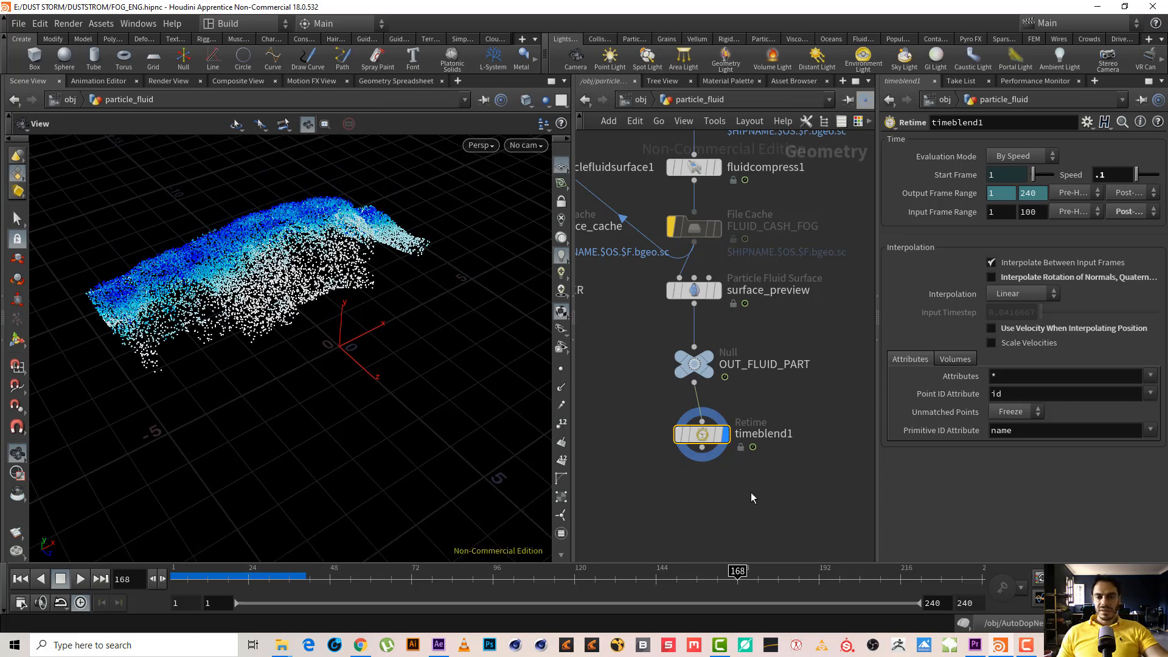
{"action": "middle_click_drag", "start_coordinate": [739, 479], "coordinate": [731, 362]}
{"action": "left_click", "coordinate": [696, 344]}
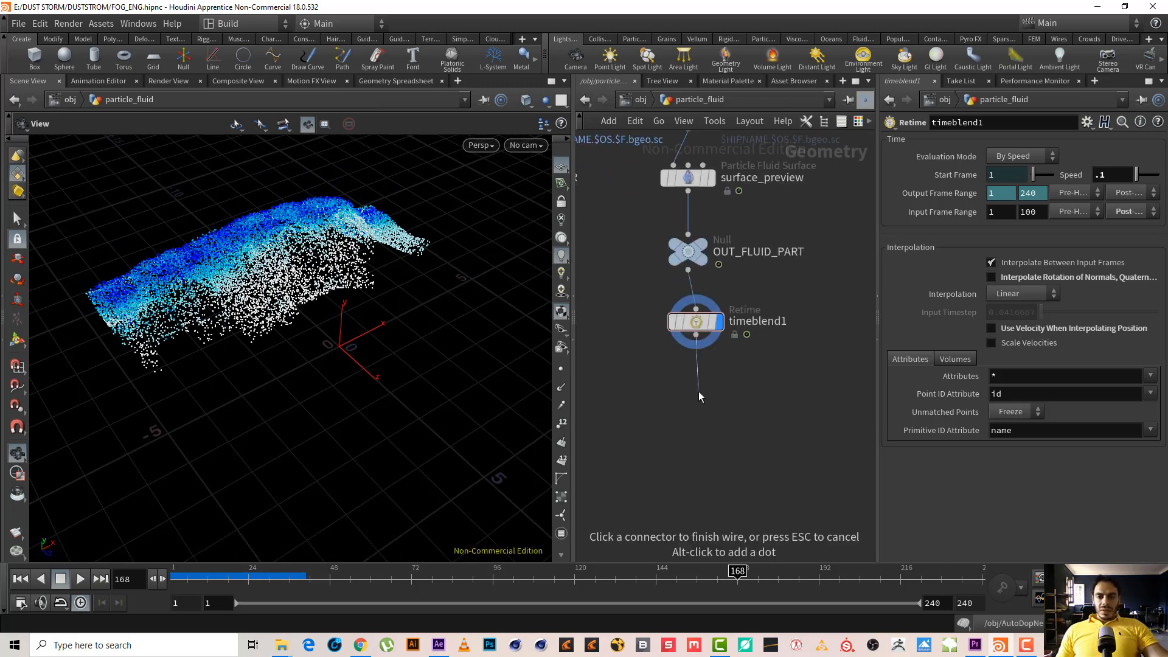
{"action": "key", "text": "Tab"}
{"action": "type", "text": "null"}
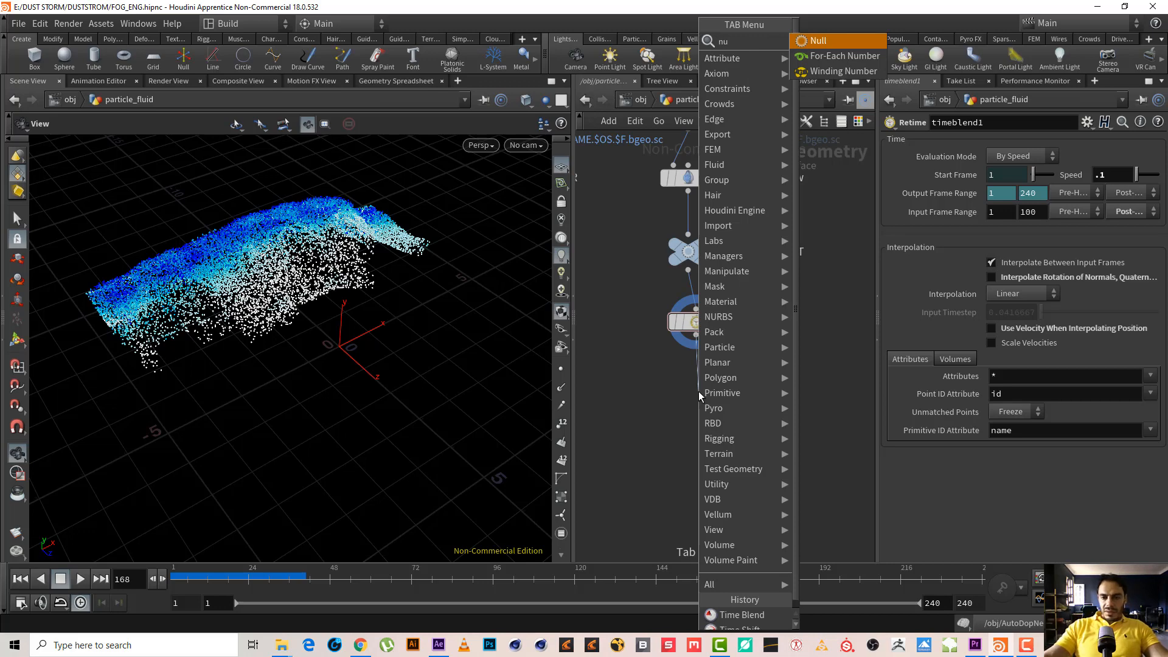
{"action": "key", "text": "Return"}
{"action": "left_click", "coordinate": [699, 395]}
{"action": "key", "text": "F2"}
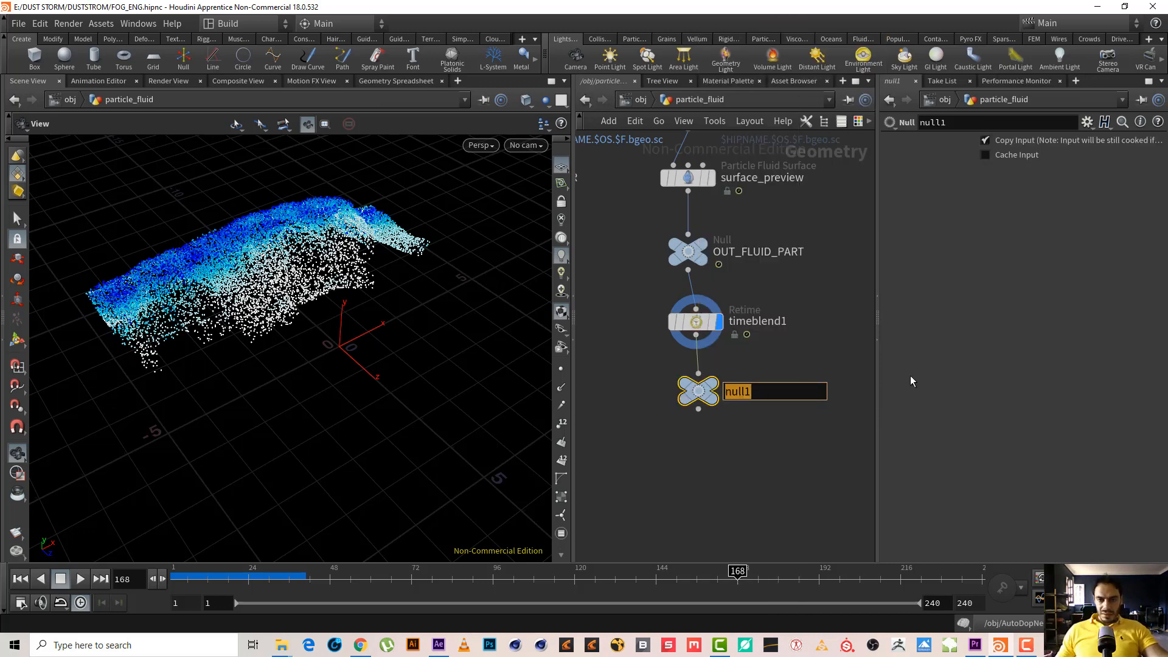
{"action": "left_click_drag", "start_coordinate": [752, 466], "coordinate": [631, 381]}
{"action": "key", "text": "Tab"}
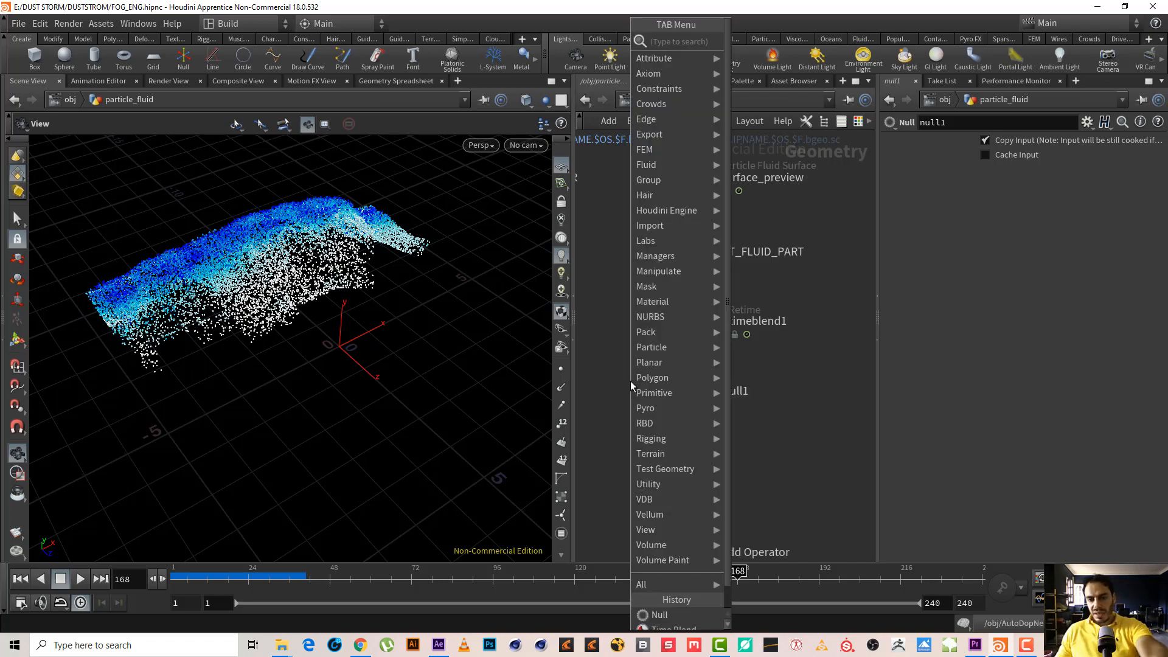
{"action": "key", "text": "Escape"}
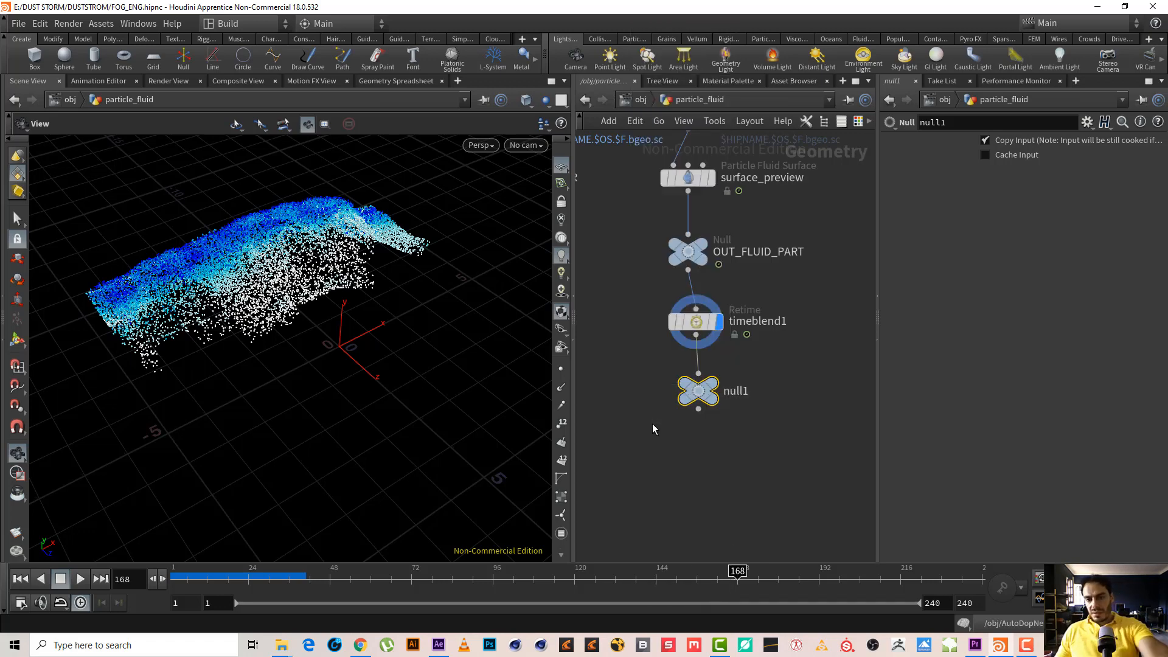
{"action": "key", "text": "Delete"}
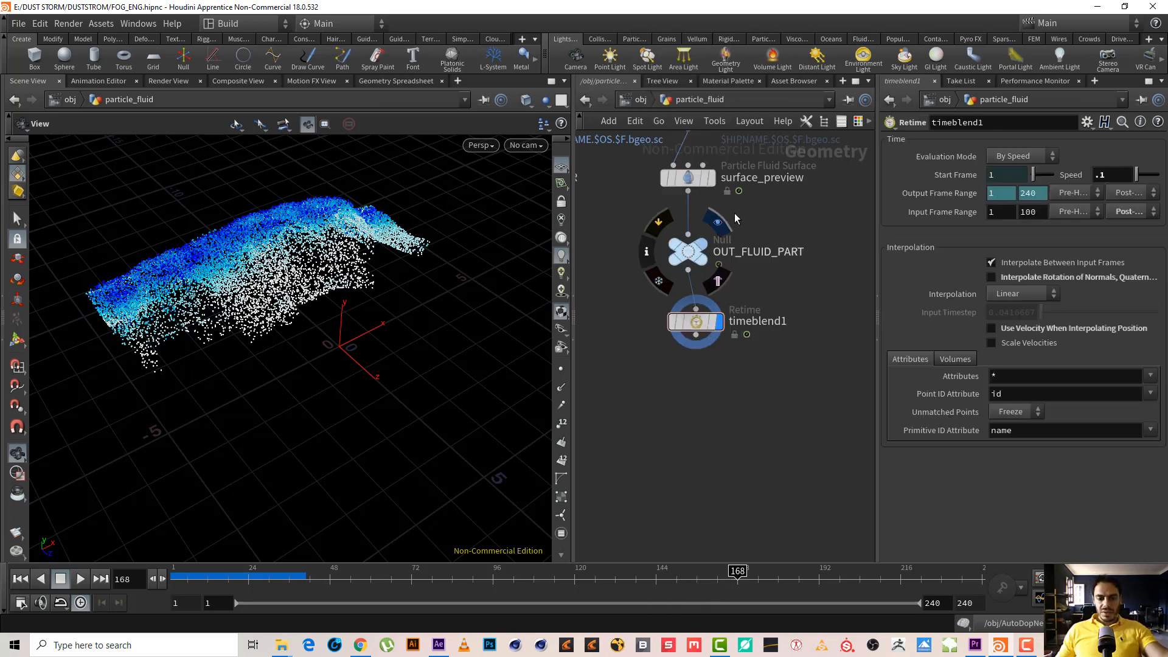
Step: Move OUT_FLUID_PART below timeblend1 and rewire the chain as surface_preview, timeblend1, OUT_FLUID_PART
{"action": "key", "text": "y"}
{"action": "left_click_drag", "start_coordinate": [723, 197], "coordinate": [633, 222]}
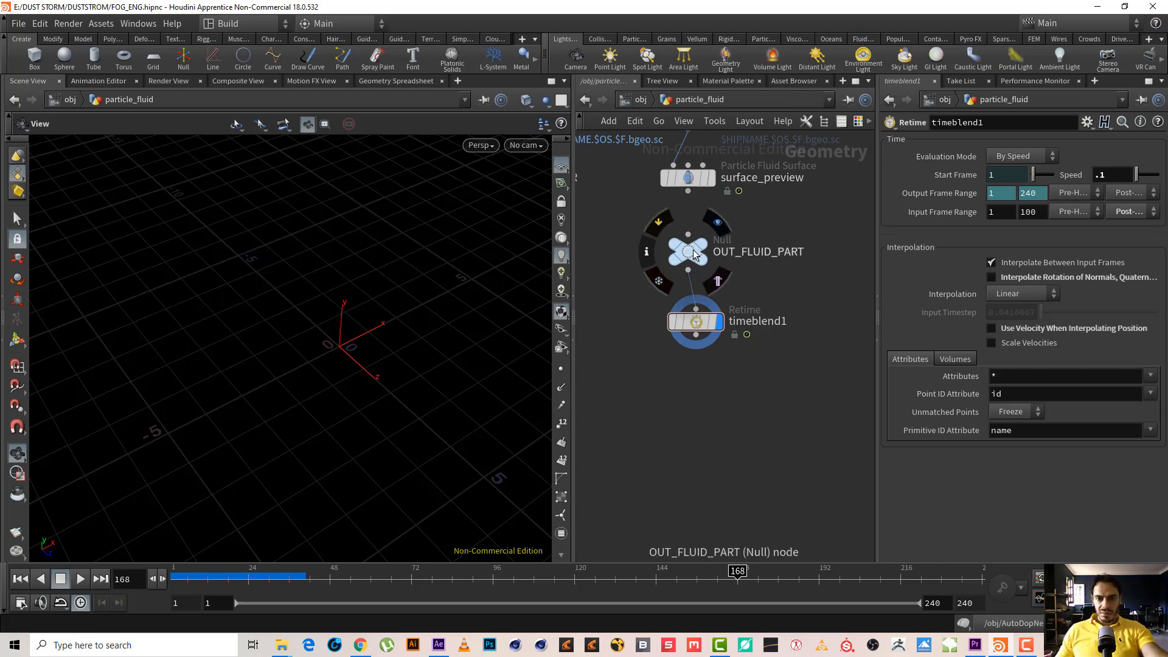
{"action": "mouse_move", "coordinate": [690, 252]}
{"action": "left_mouse_down"}
{"action": "mouse_move", "coordinate": [614, 281]}
{"action": "mouse_move", "coordinate": [703, 413]}
{"action": "left_mouse_up"}
{"action": "left_click", "coordinate": [696, 309]}
{"action": "left_click", "coordinate": [685, 214]}
{"action": "left_click", "coordinate": [703, 339]}
{"action": "left_click", "coordinate": [694, 411]}
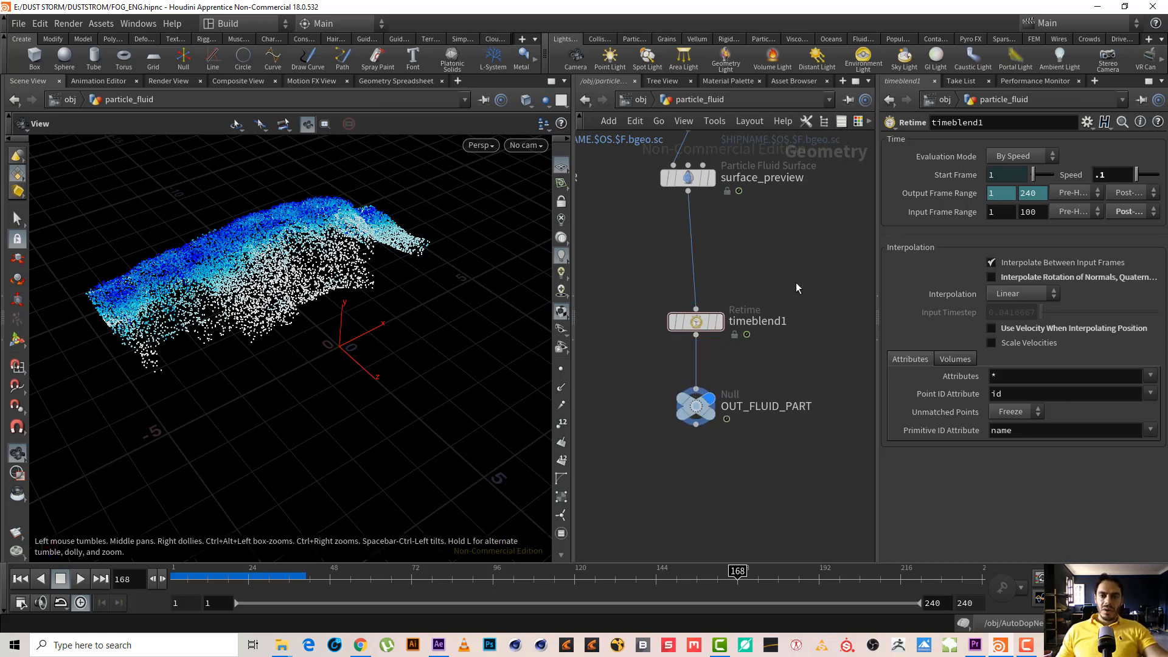
Step: Select timeblend1, replay the slowed particles from the first frame, and re-enter its Speed as .1
{"action": "left_click_drag", "start_coordinate": [799, 288], "coordinate": [669, 344]}
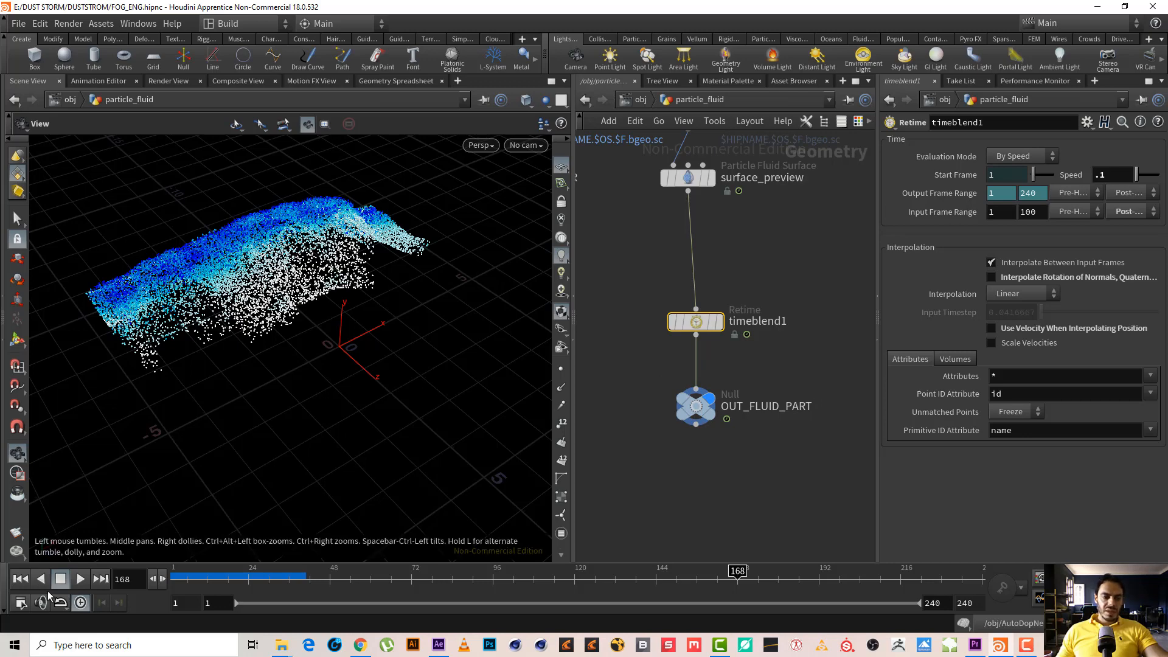
{"action": "left_click", "coordinate": [20, 580]}
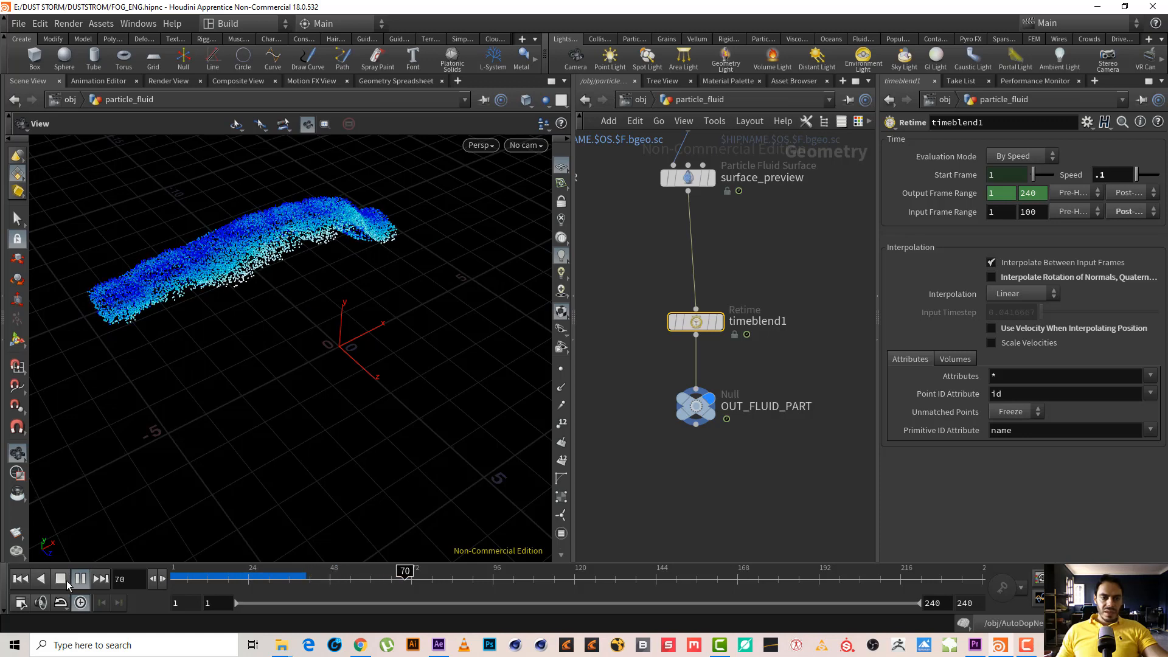
{"action": "left_click", "coordinate": [62, 580]}
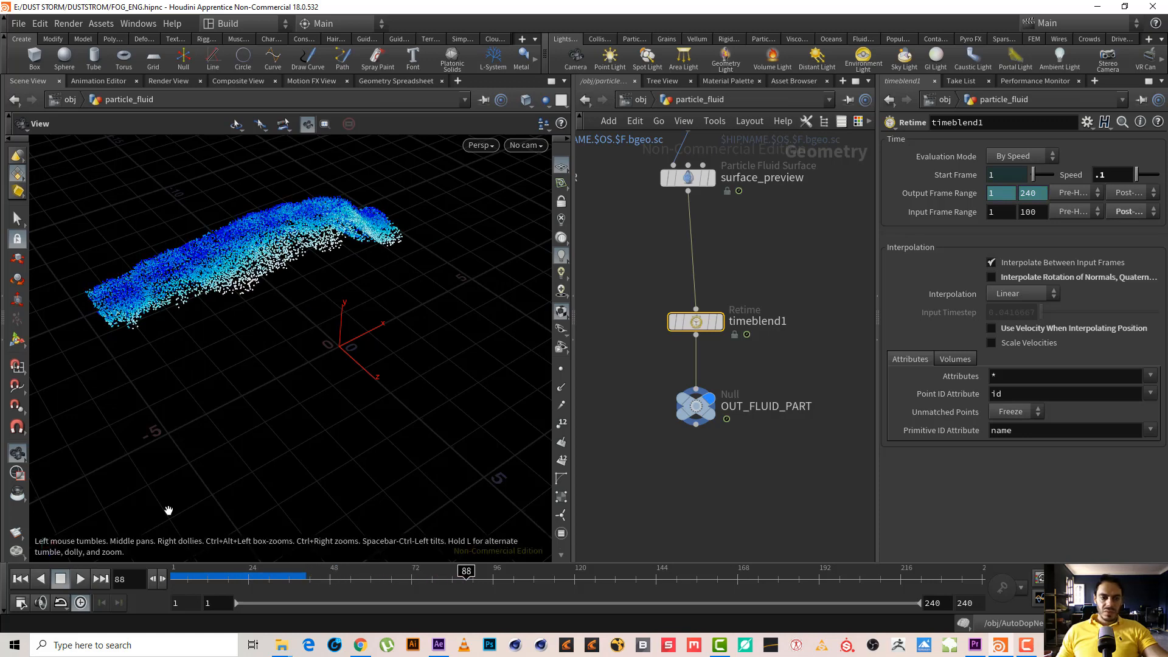
{"action": "left_click", "coordinate": [19, 579]}
{"action": "left_click", "coordinate": [1102, 176]}
{"action": "type", "text": "."}
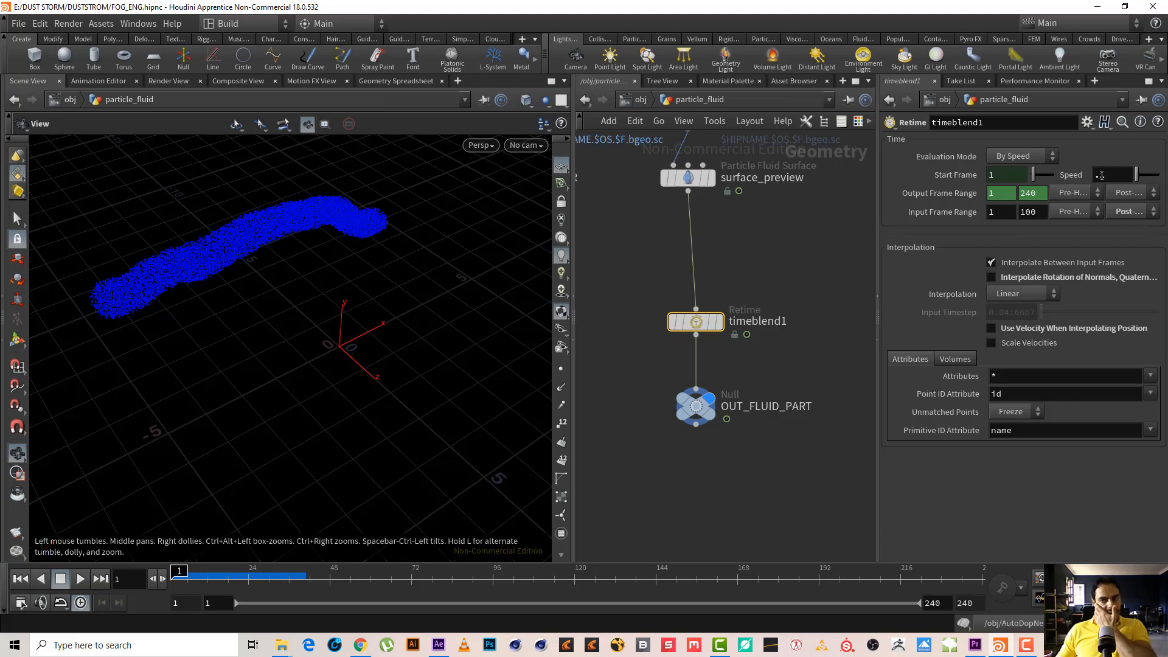
{"action": "type", "text": "1"}
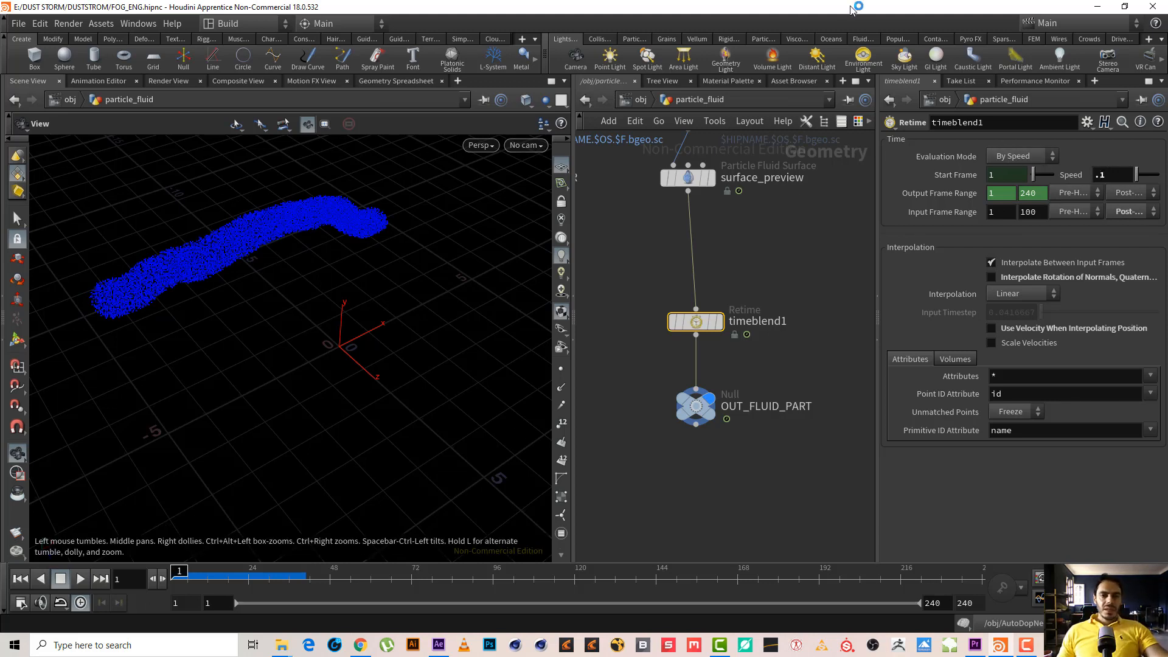
Step: Return to the object level, enter fod_src and inspect the settings of its object_merge1 node
{"action": "left_click", "coordinate": [638, 100]}
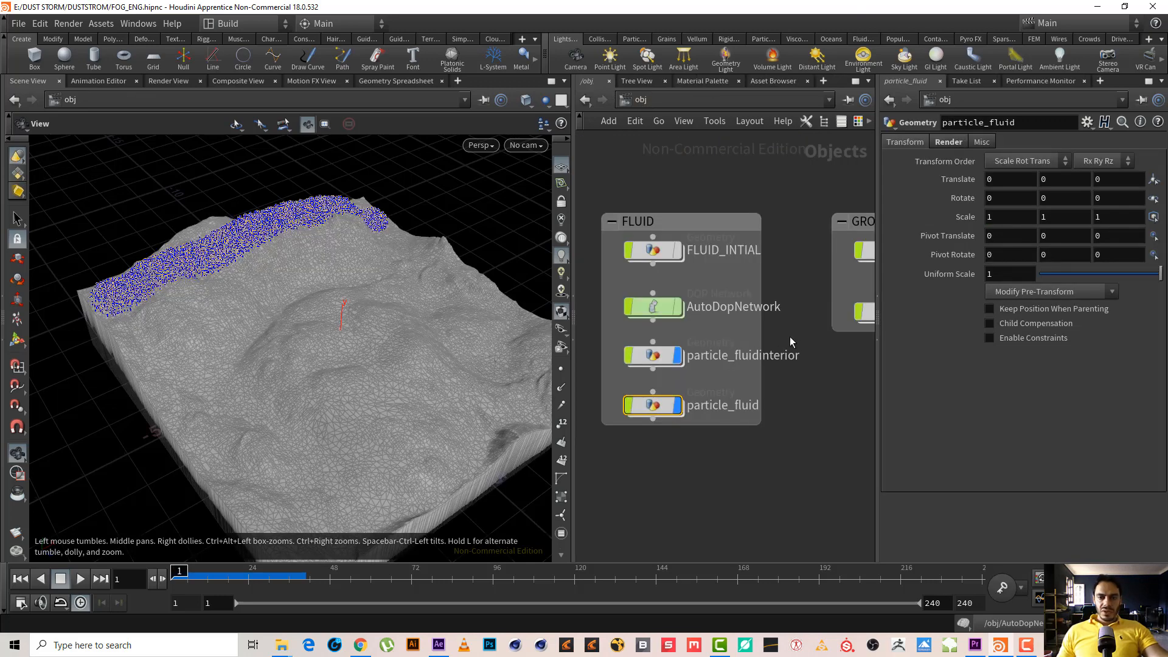
{"action": "middle_click_drag", "start_coordinate": [789, 337], "coordinate": [834, 341]}
{"action": "scroll", "coordinate": [742, 349], "scroll_direction": "down", "scroll_amount": 4}
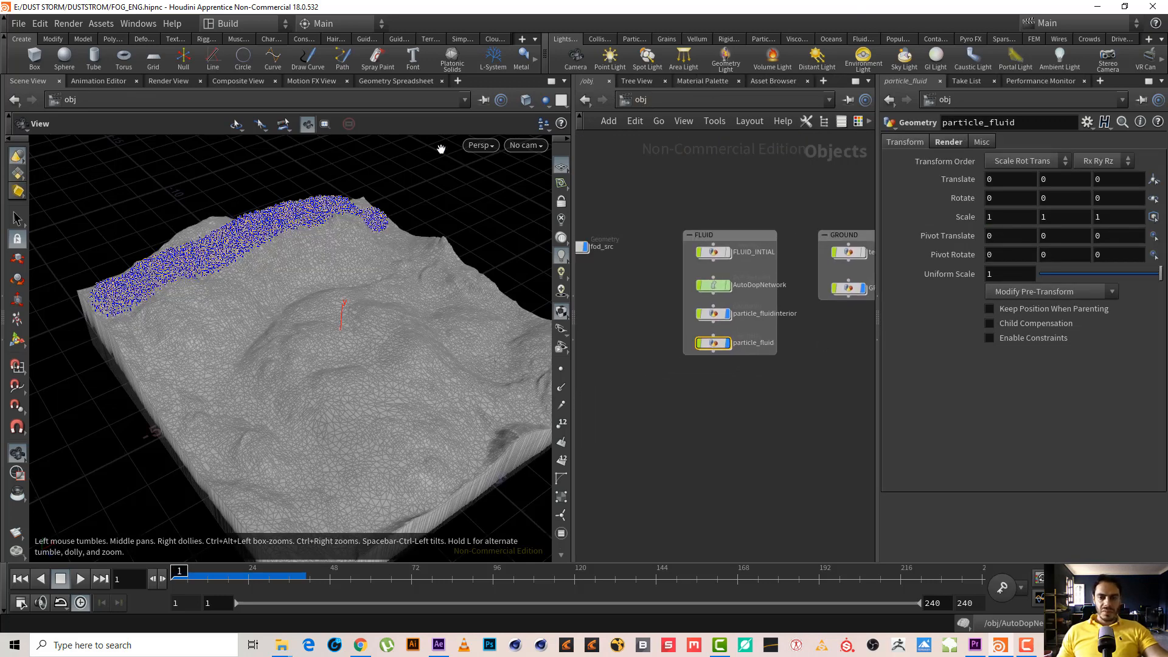
{"action": "middle_click_drag", "start_coordinate": [627, 271], "coordinate": [694, 285]}
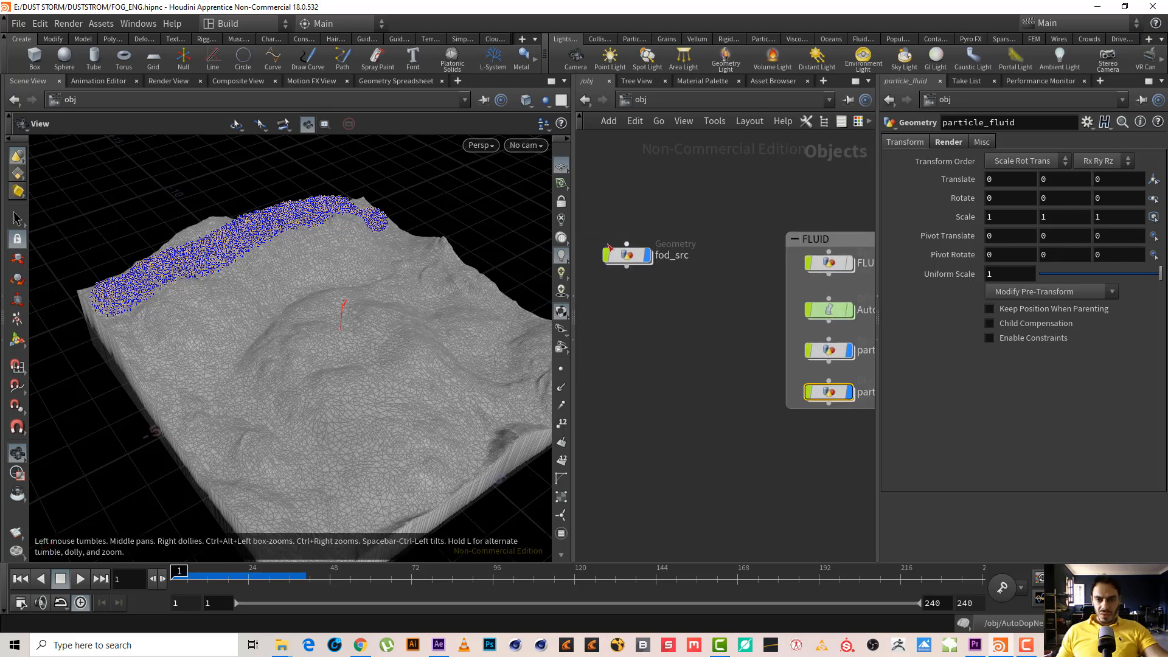
{"action": "double_click", "coordinate": [640, 262]}
{"action": "left_click_drag", "start_coordinate": [788, 241], "coordinate": [673, 426]}
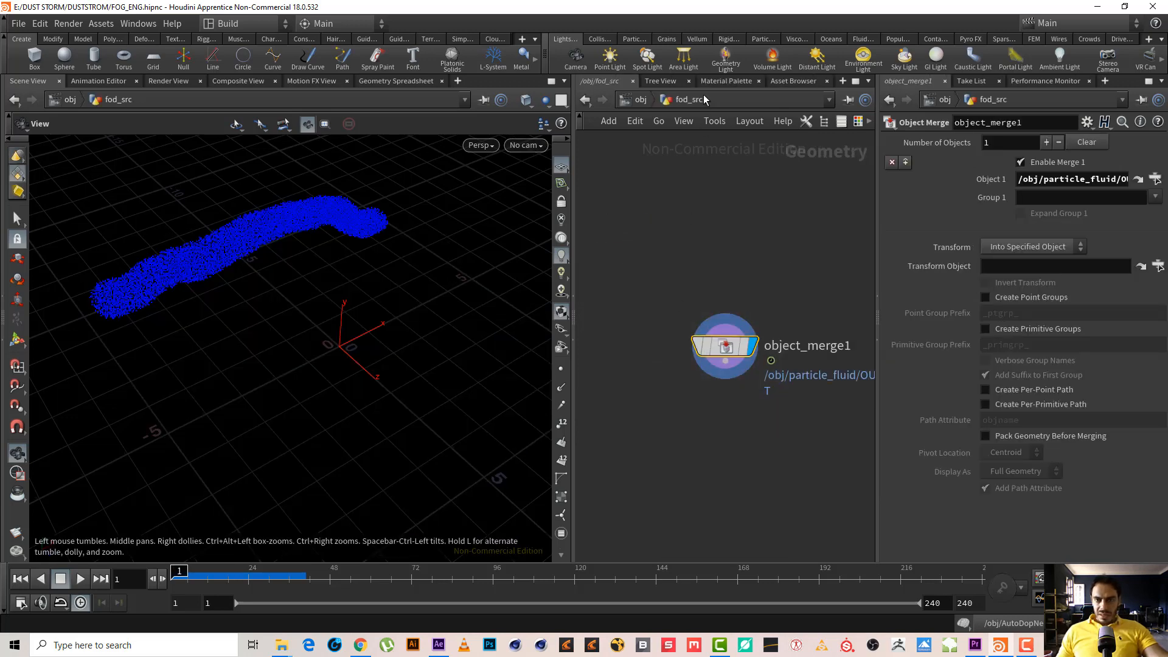
Step: Return to the object level and rename the fod_src geometry object as fogg_src
{"action": "left_click", "coordinate": [649, 100]}
{"action": "double_click", "coordinate": [657, 256]}
{"action": "left_click", "coordinate": [672, 256]}
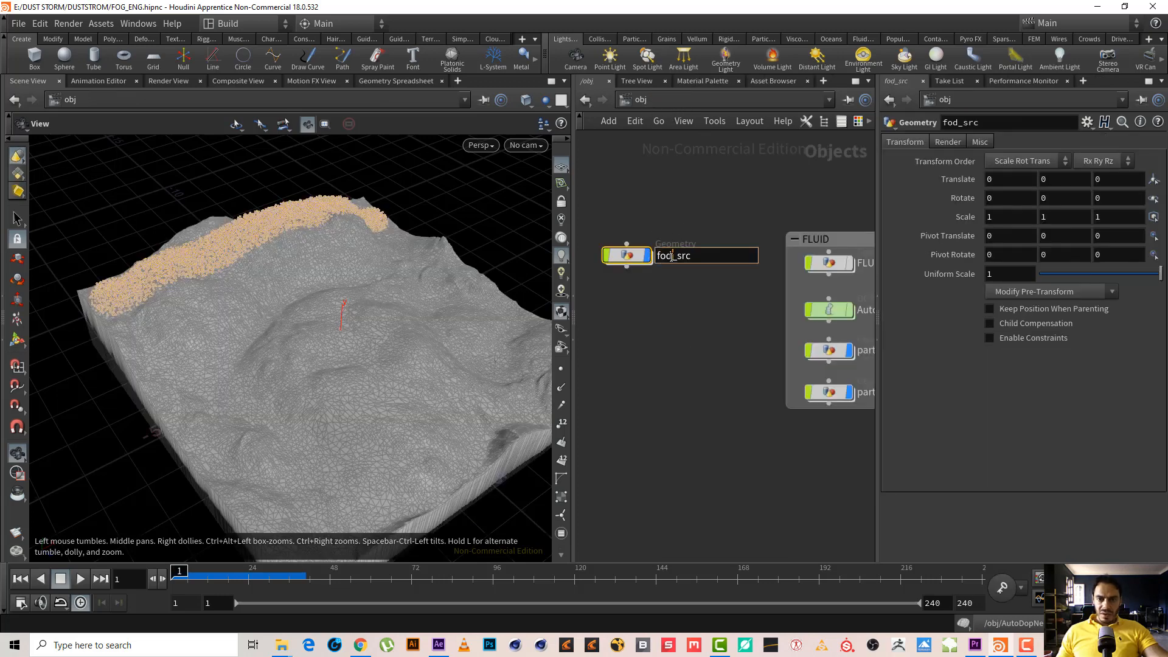
{"action": "type", "text": "g"}
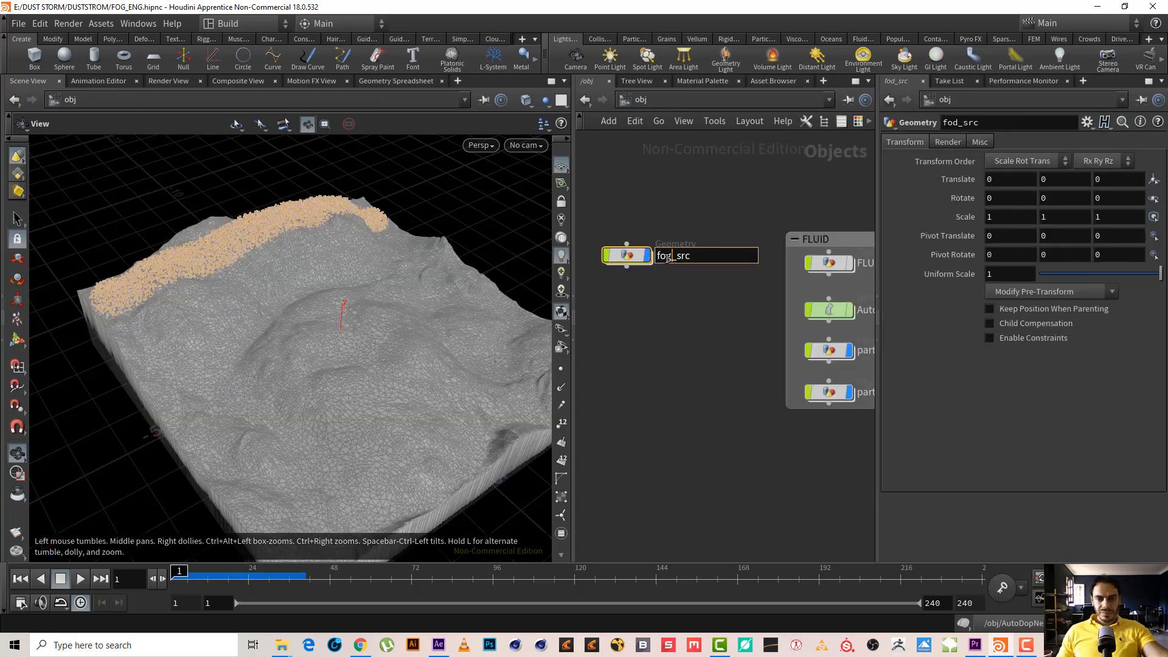
{"action": "type", "text": "g"}
{"action": "key", "text": "Return"}
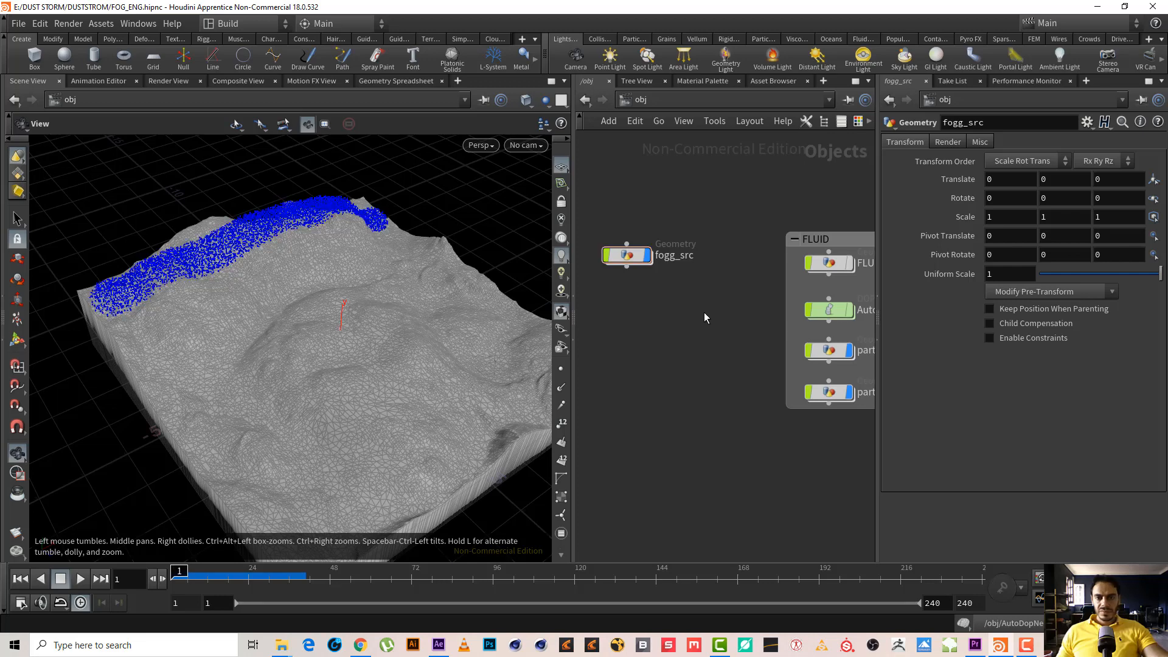
Step: Enter fogg_src, play back its merged fluid particles, and return to the first frame
{"action": "double_click", "coordinate": [639, 260]}
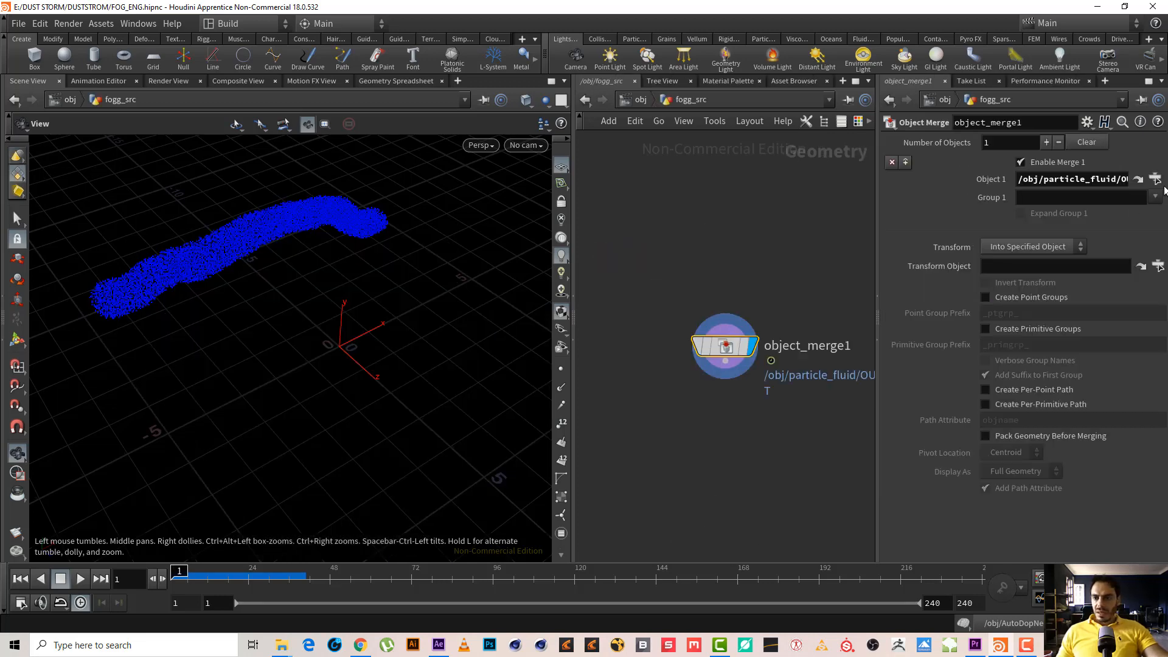
{"action": "left_click", "coordinate": [80, 579]}
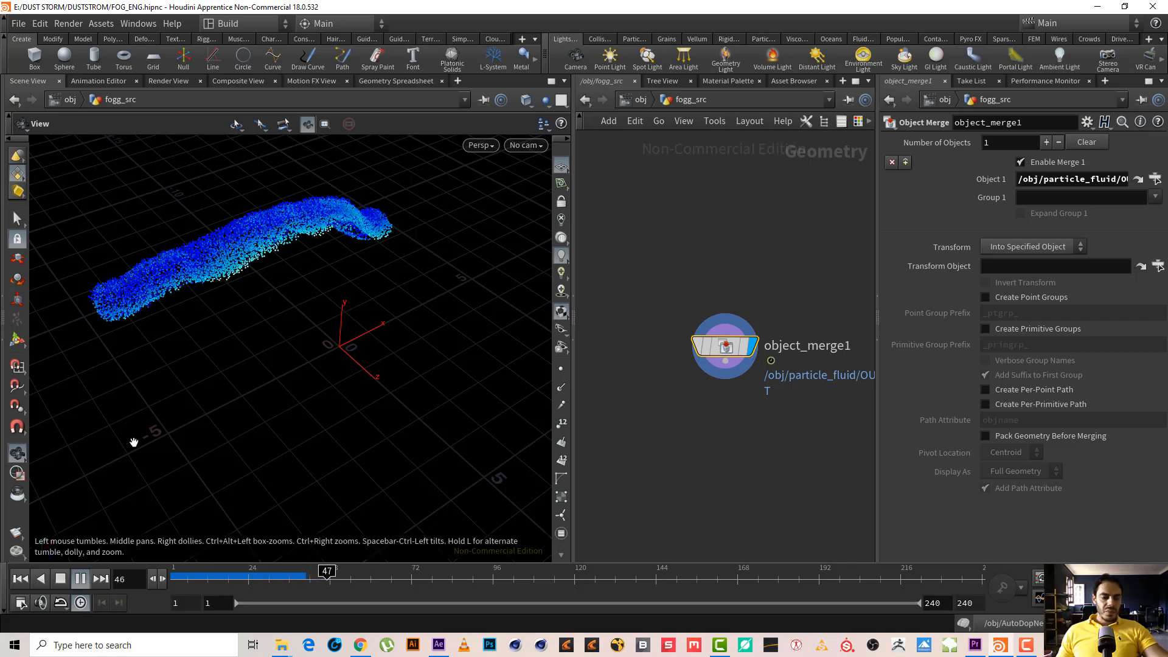
{"action": "left_click", "coordinate": [60, 578]}
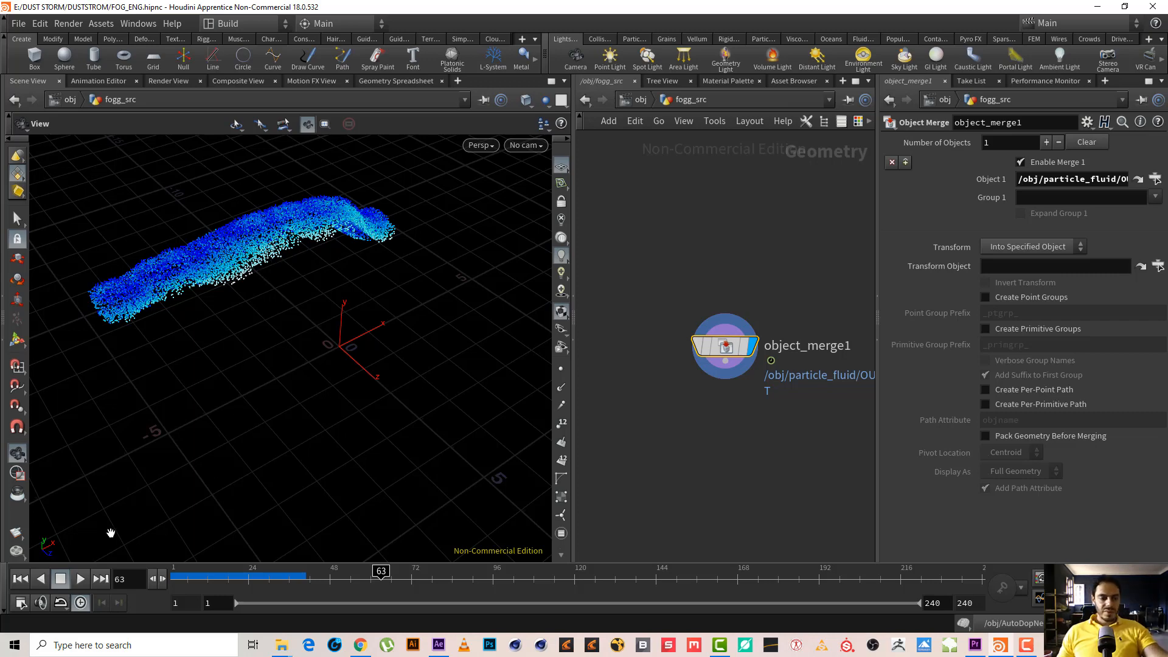
{"action": "left_click", "coordinate": [16, 585]}
{"action": "middle_click_drag", "start_coordinate": [678, 456], "coordinate": [747, 323]}
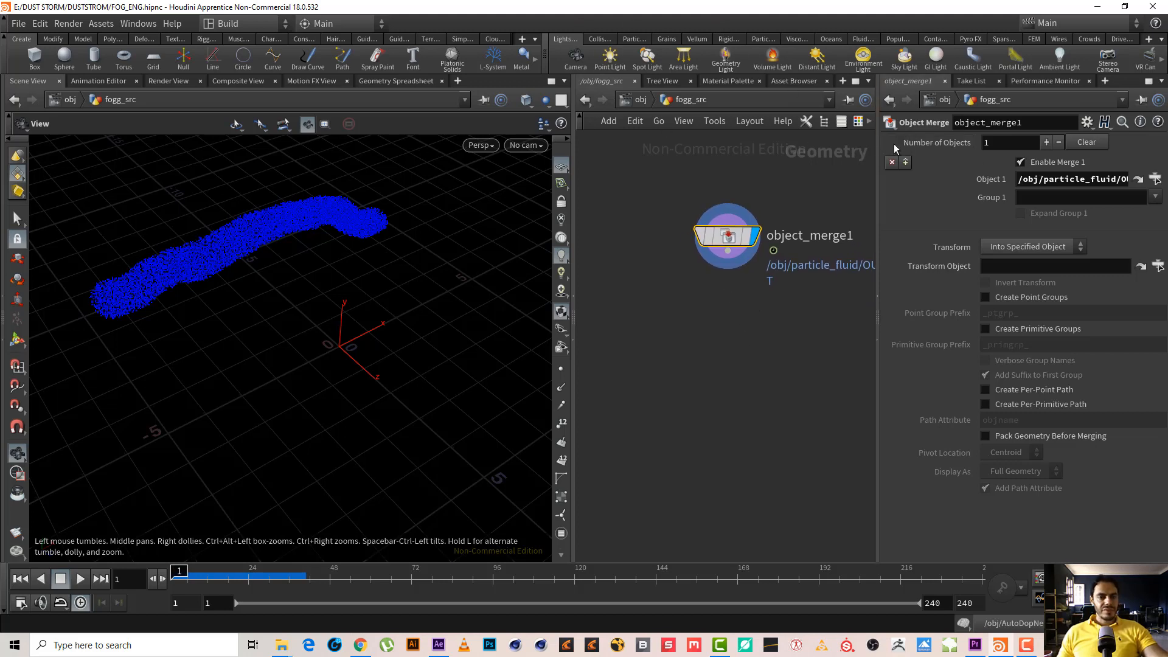
{"action": "middle_click_drag", "start_coordinate": [727, 320], "coordinate": [743, 327]}
{"action": "left_click", "coordinate": [726, 257]}
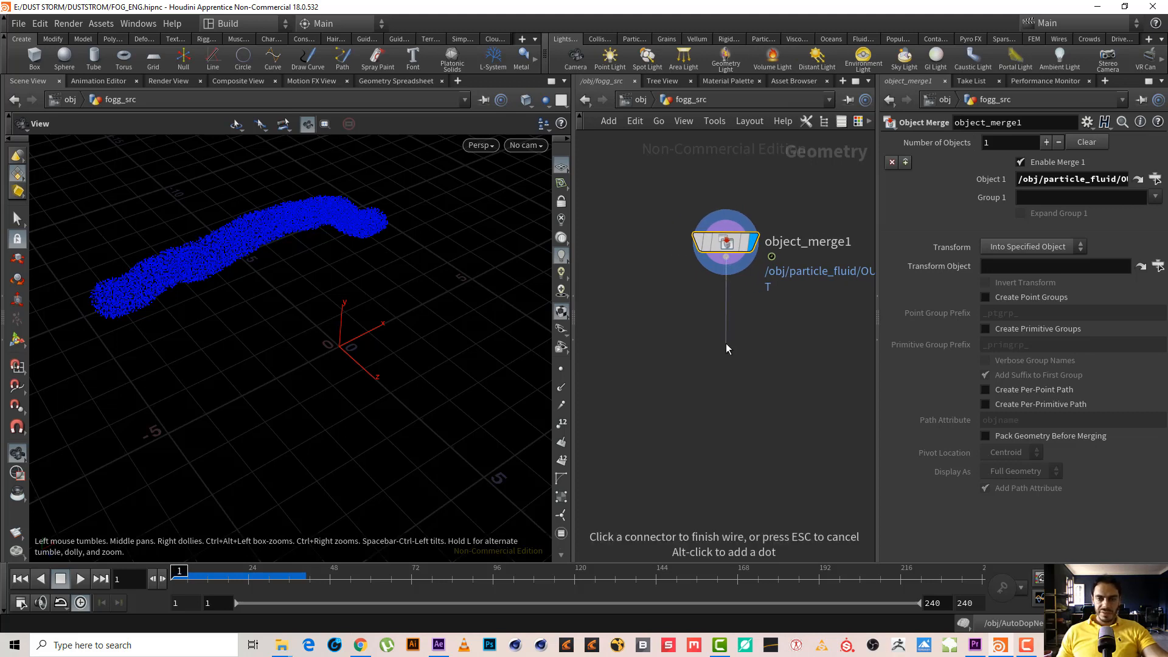
{"action": "key", "text": "Tab"}
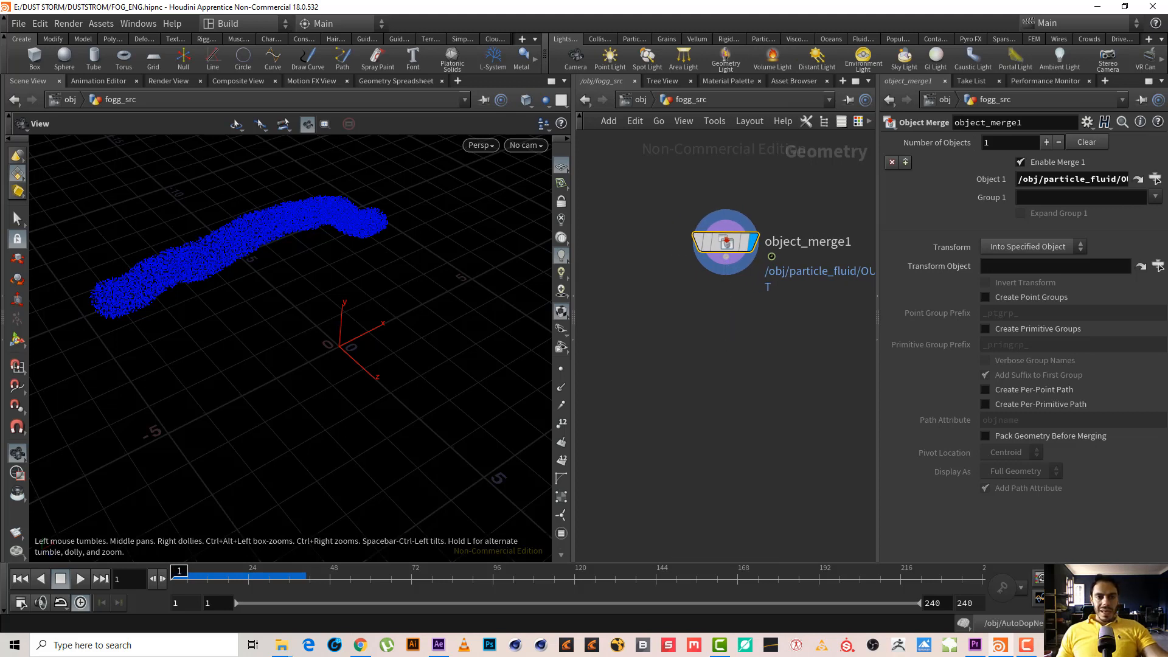
Step: Create a Billowy Smoke pyro simulation using the fogg_src particles as its source object
{"action": "left_click", "coordinate": [973, 39]}
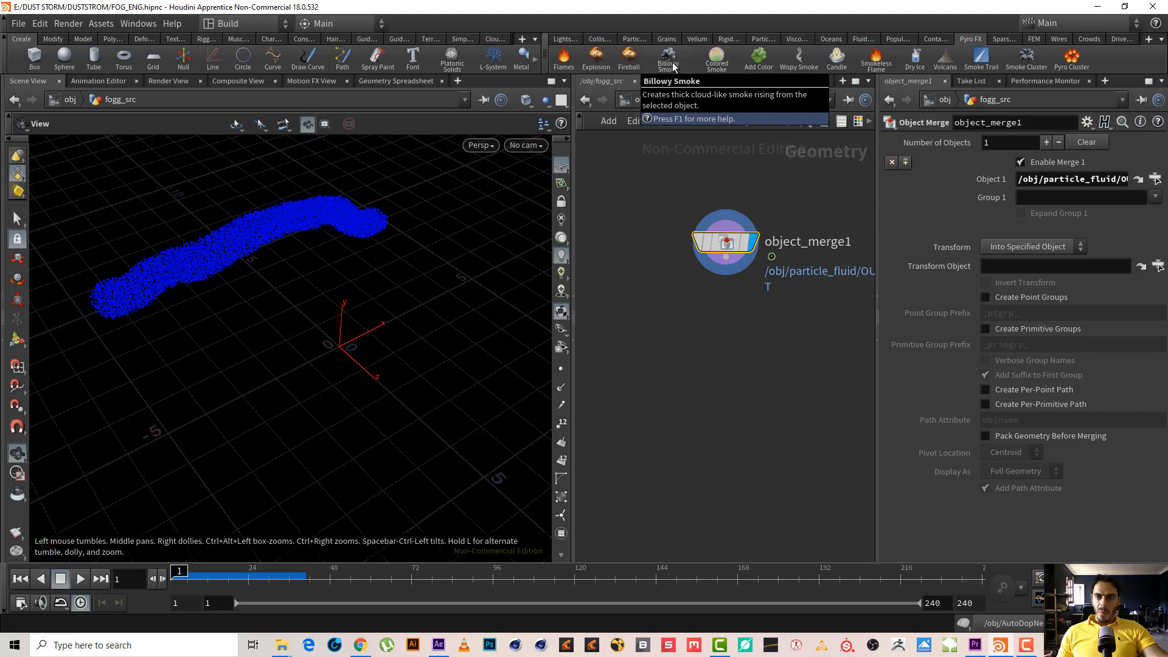
{"action": "left_click", "coordinate": [1026, 645]}
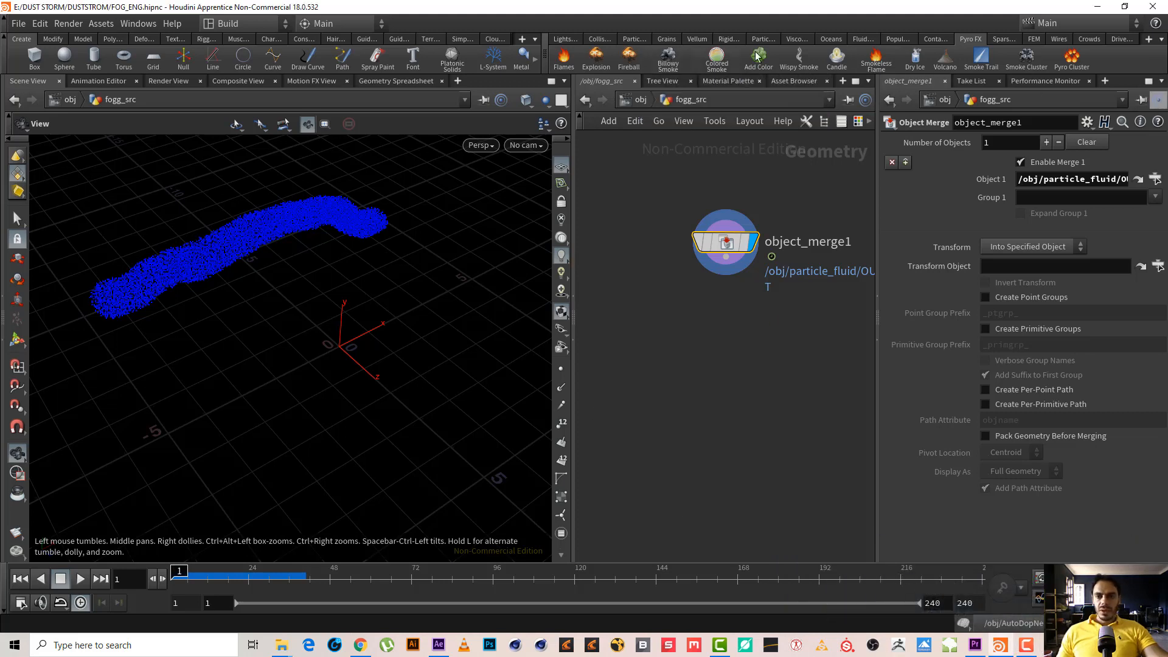
{"action": "left_click", "coordinate": [667, 59]}
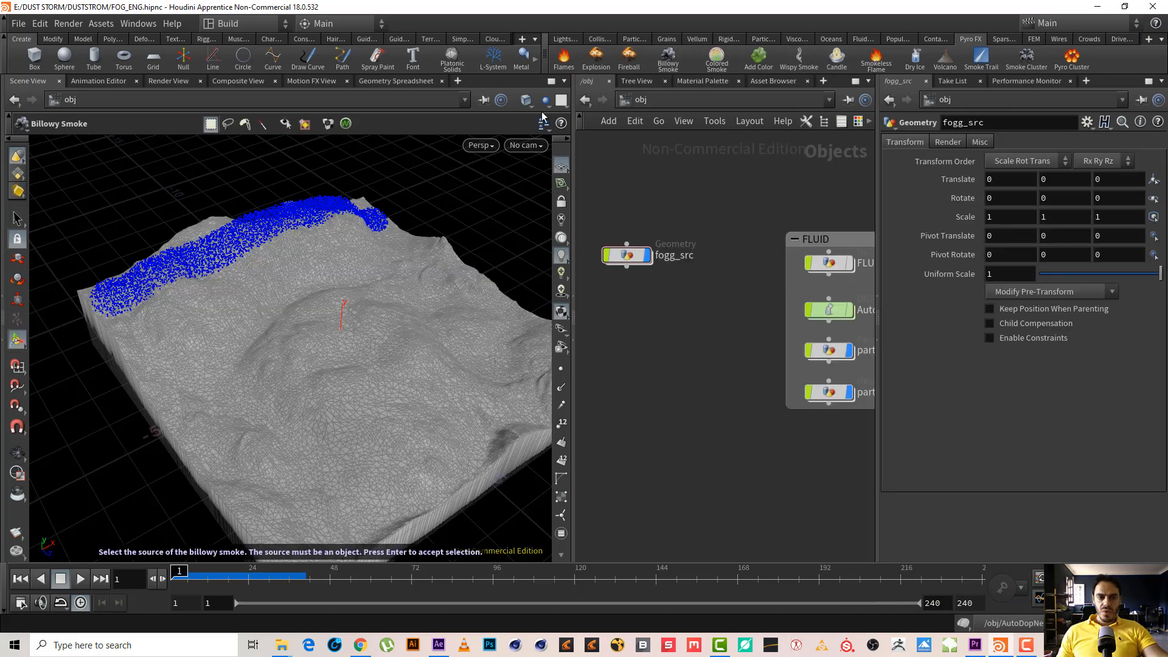
{"action": "left_click", "coordinate": [243, 245]}
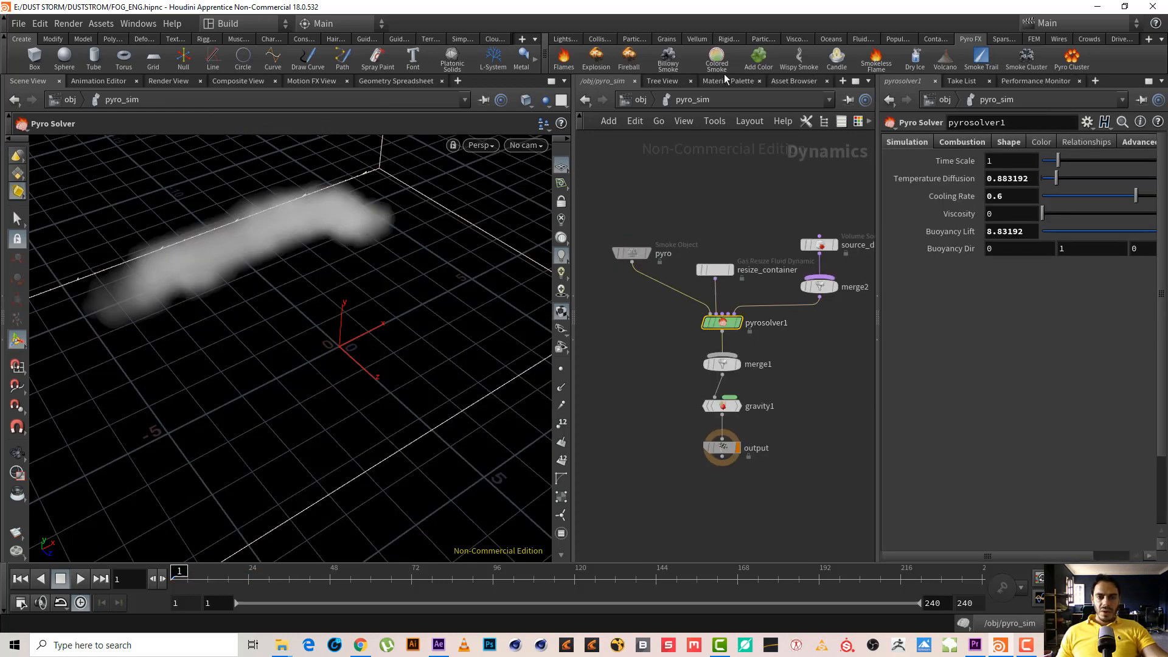
Step: Play the new smoke simulation for about 20 frames and return to the first frame
{"action": "left_click", "coordinate": [80, 578]}
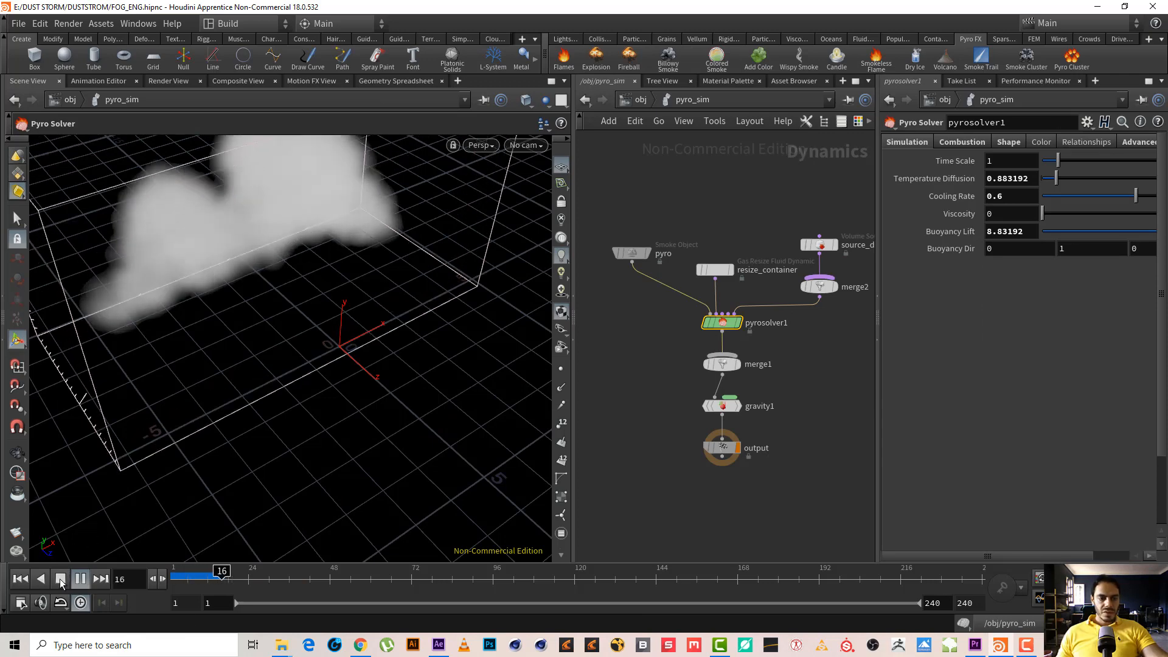
{"action": "left_click", "coordinate": [60, 579]}
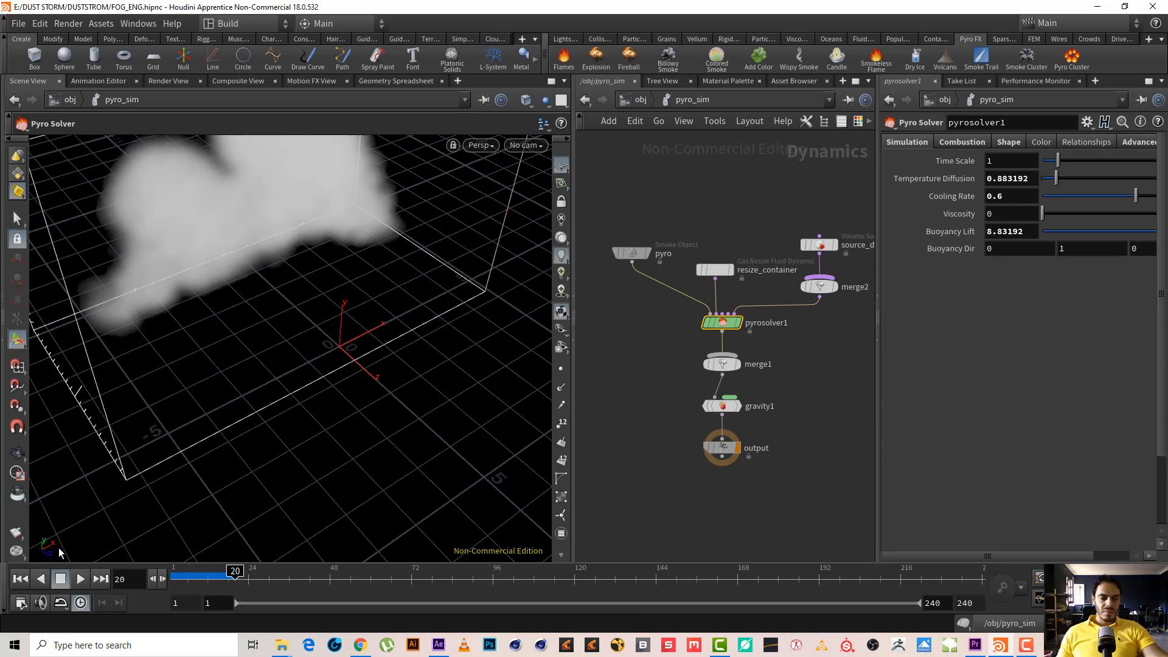
{"action": "left_click", "coordinate": [20, 579]}
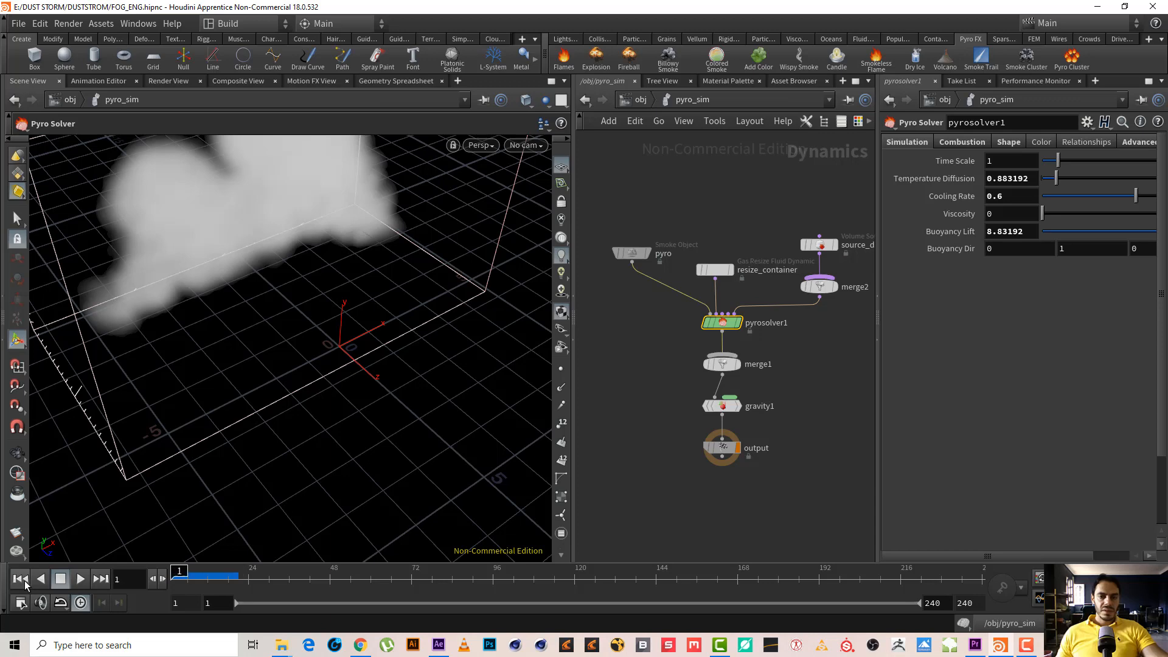
Step: Return to the object level and stack pyro_sim and pyro_import in a column below fogg_src
{"action": "left_click", "coordinate": [626, 100]}
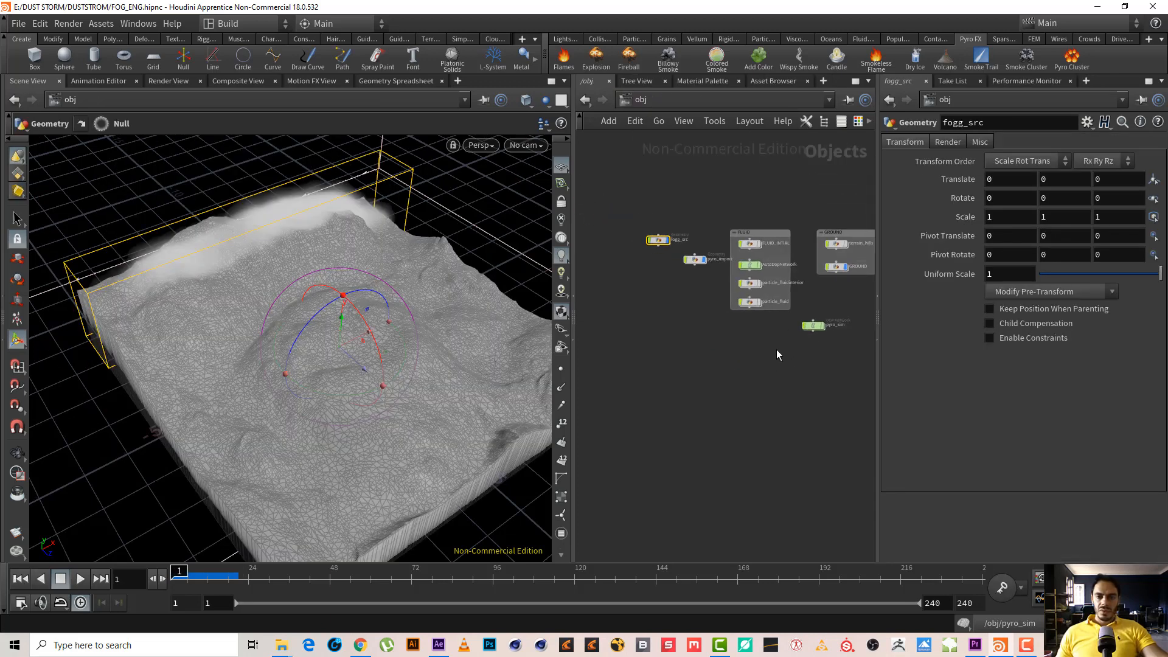
{"action": "left_click_drag", "start_coordinate": [821, 348], "coordinate": [671, 306]}
{"action": "scroll", "coordinate": [676, 286], "scroll_direction": "up", "scroll_amount": 5}
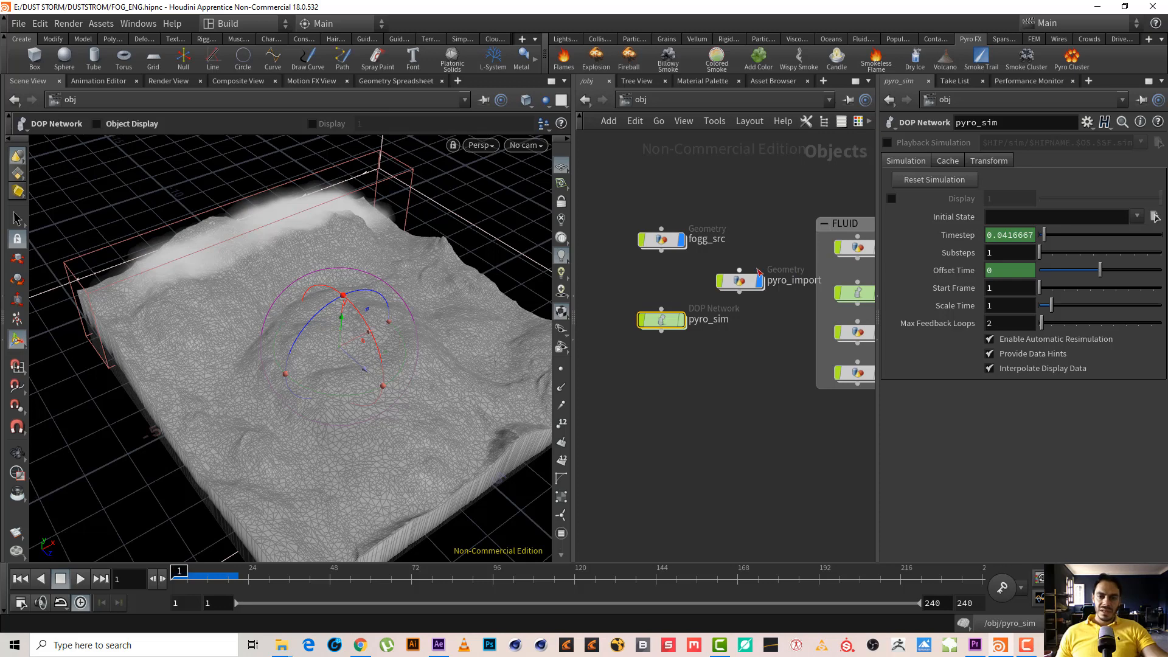
{"action": "left_click_drag", "start_coordinate": [750, 287], "coordinate": [670, 379]}
{"action": "left_click_drag", "start_coordinate": [668, 323], "coordinate": [668, 295]}
{"action": "left_click_drag", "start_coordinate": [669, 373], "coordinate": [669, 343]}
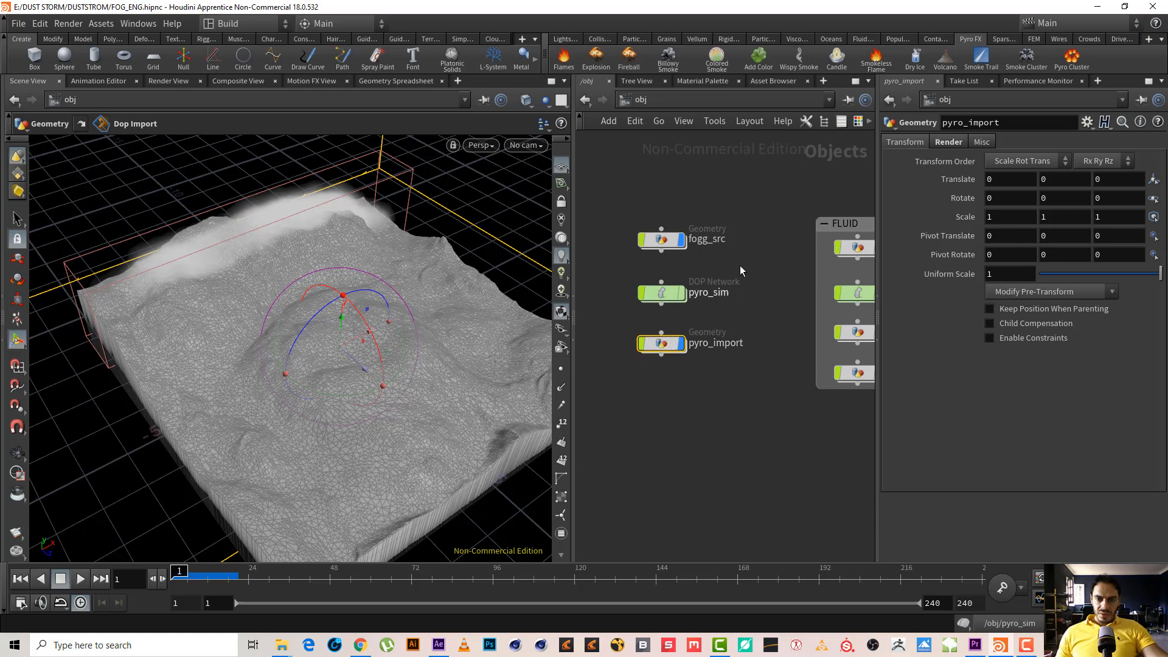
{"action": "left_click", "coordinate": [742, 261]}
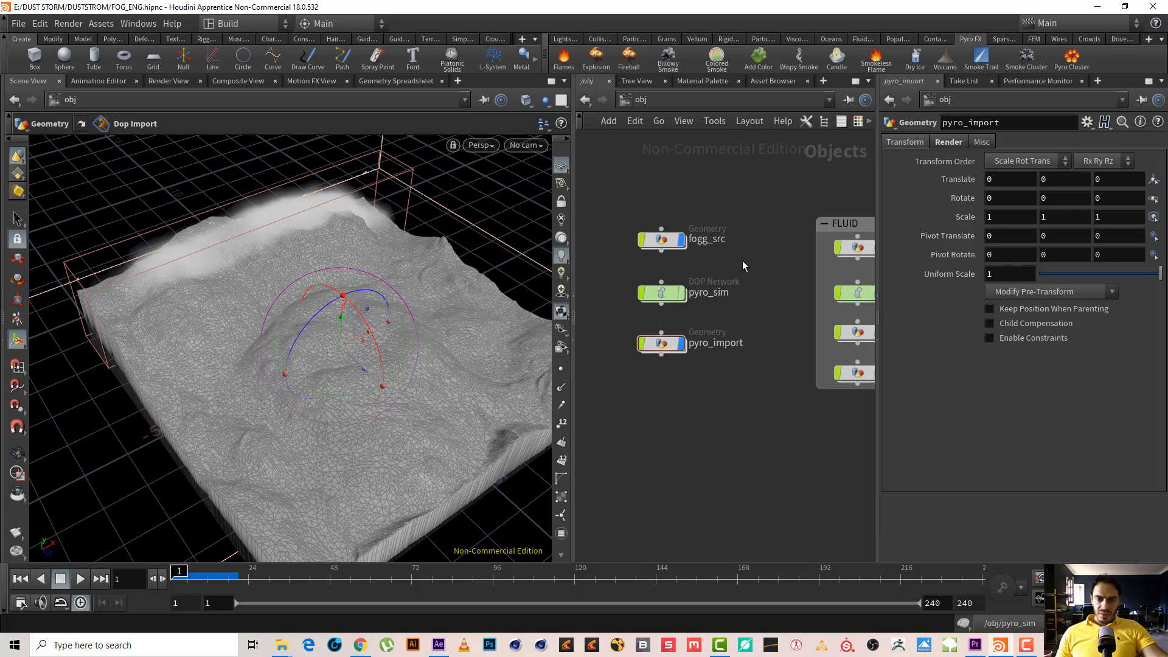
Step: Enter fogg_src and examine the create_density and rasterize nodes and the volume information of OUT_density
{"action": "double_click", "coordinate": [662, 240]}
{"action": "key", "text": "h"}
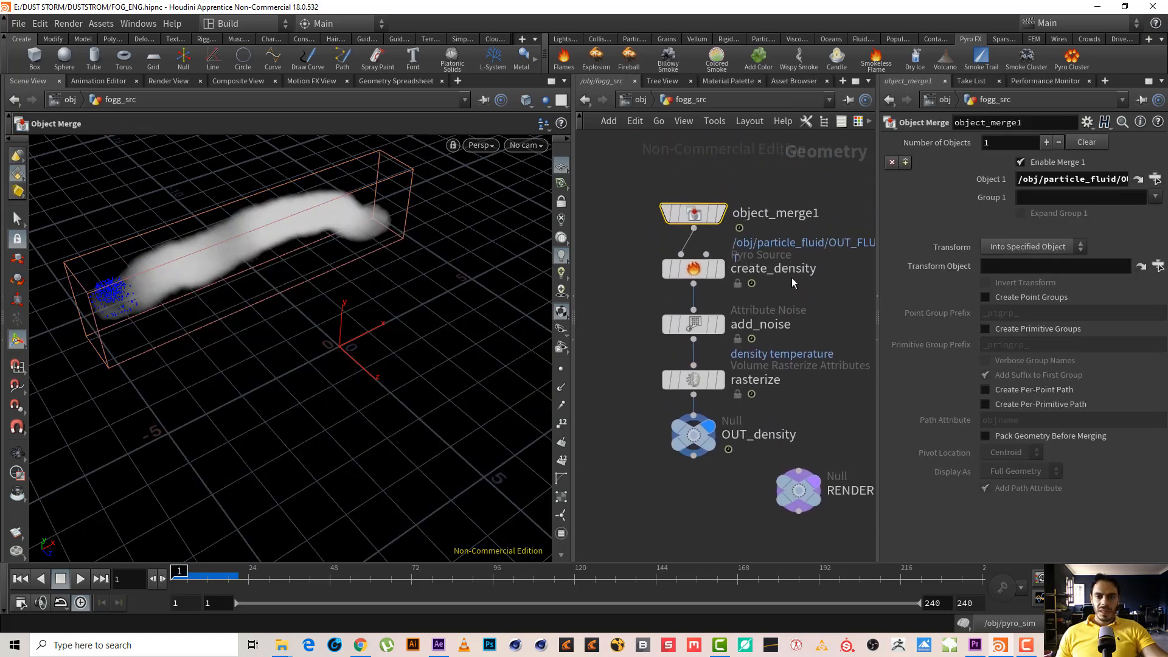
{"action": "left_click_drag", "start_coordinate": [843, 304], "coordinate": [610, 239]}
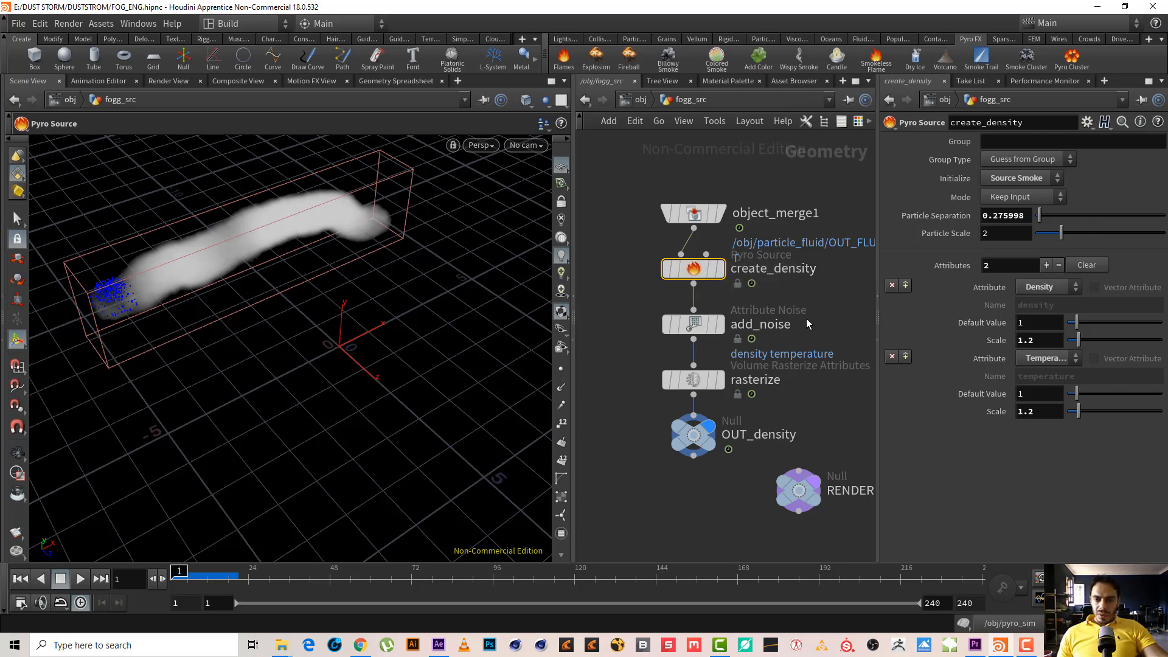
{"action": "left_click_drag", "start_coordinate": [821, 314], "coordinate": [641, 341]}
{"action": "left_click", "coordinate": [694, 380]}
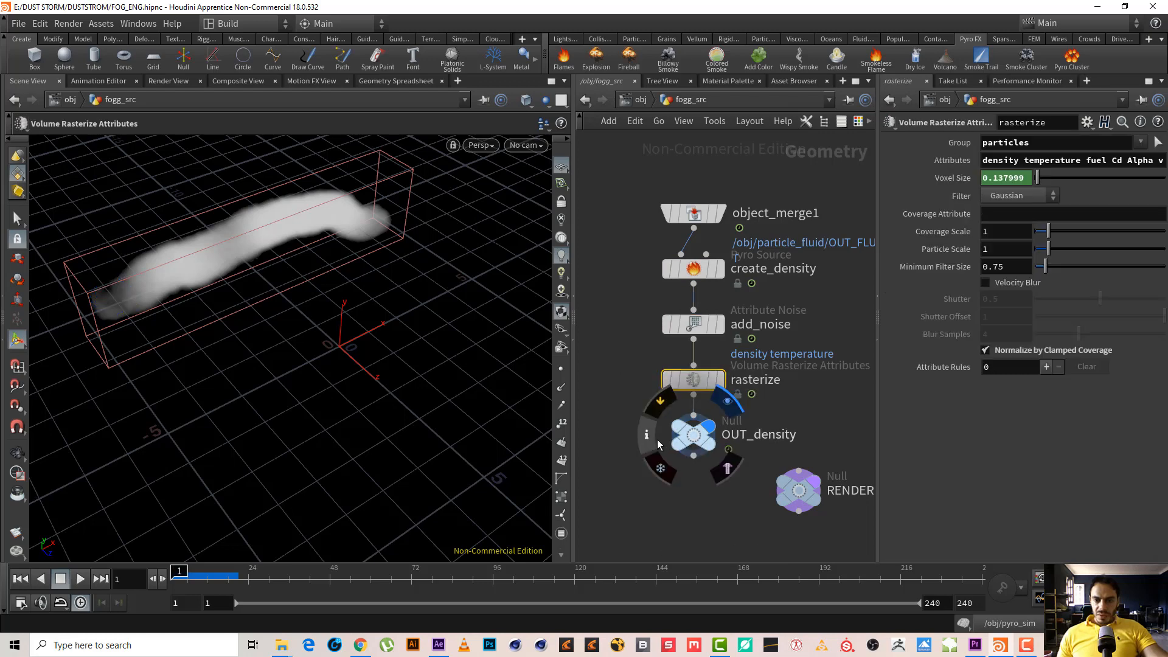
{"action": "left_click", "coordinate": [646, 436]}
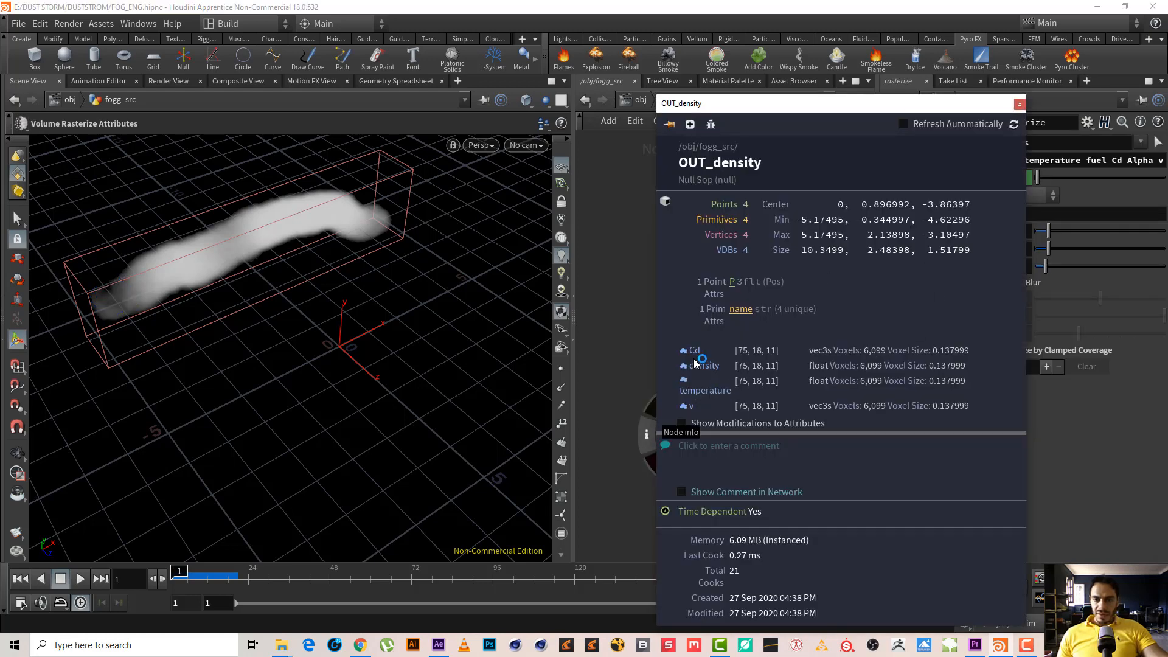
{"action": "left_click", "coordinate": [1020, 105]}
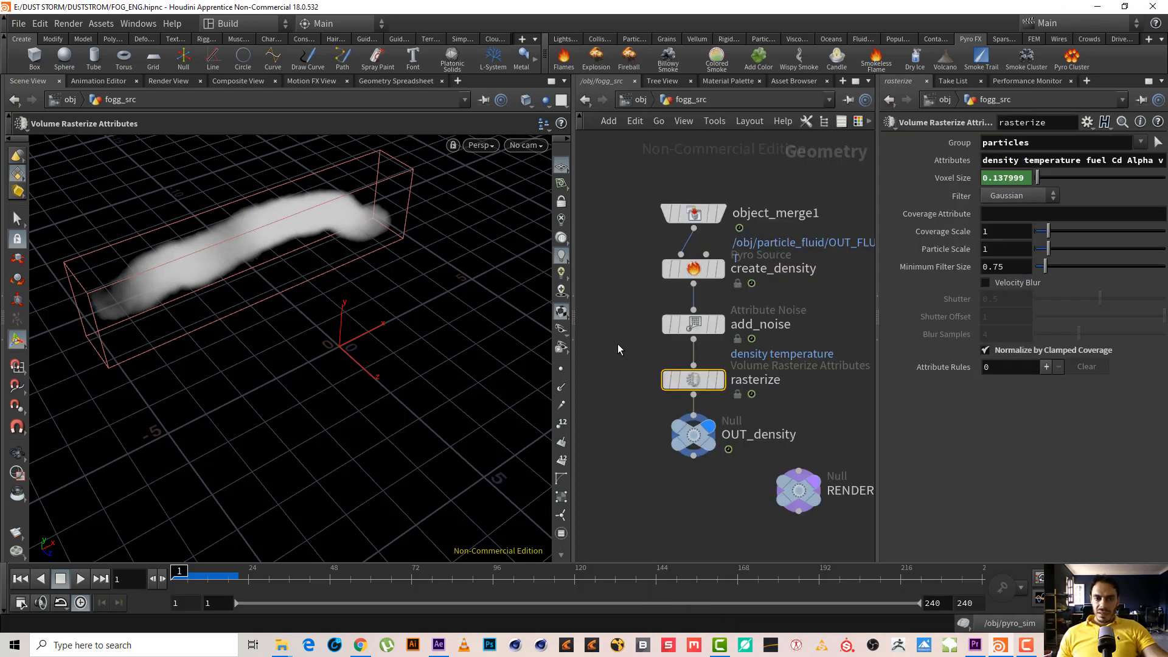
{"action": "left_click_drag", "start_coordinate": [618, 344], "coordinate": [747, 318]}
{"action": "left_click_drag", "start_coordinate": [858, 367], "coordinate": [607, 398]}
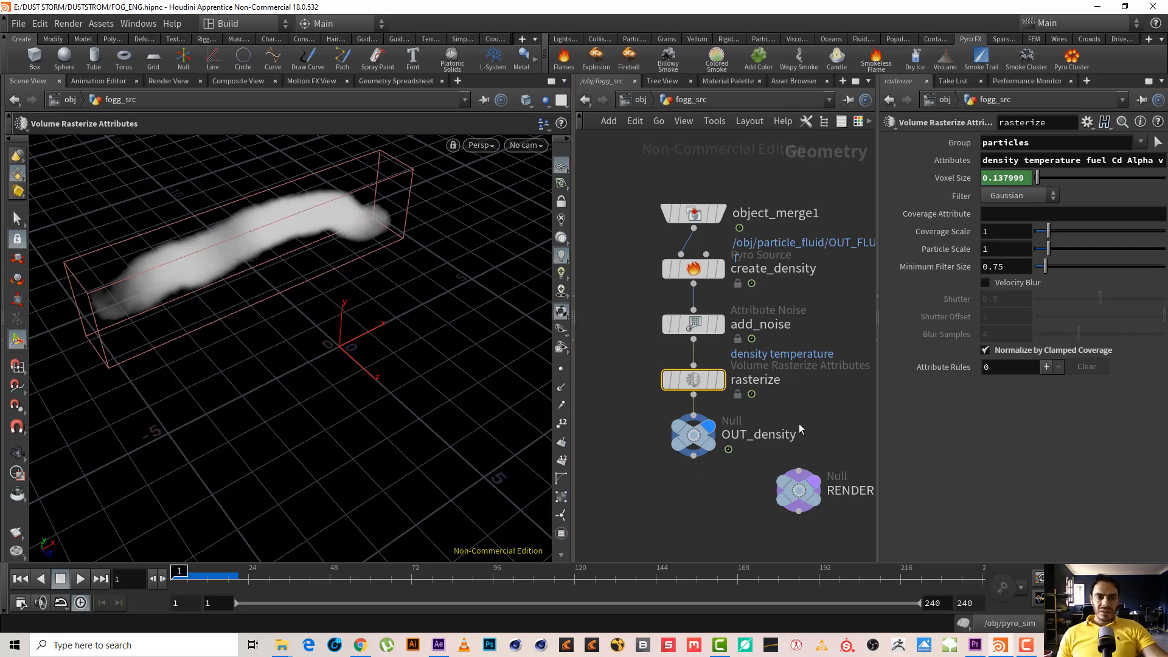
{"action": "left_click_drag", "start_coordinate": [255, 261], "coordinate": [261, 247], "text": "alt"}
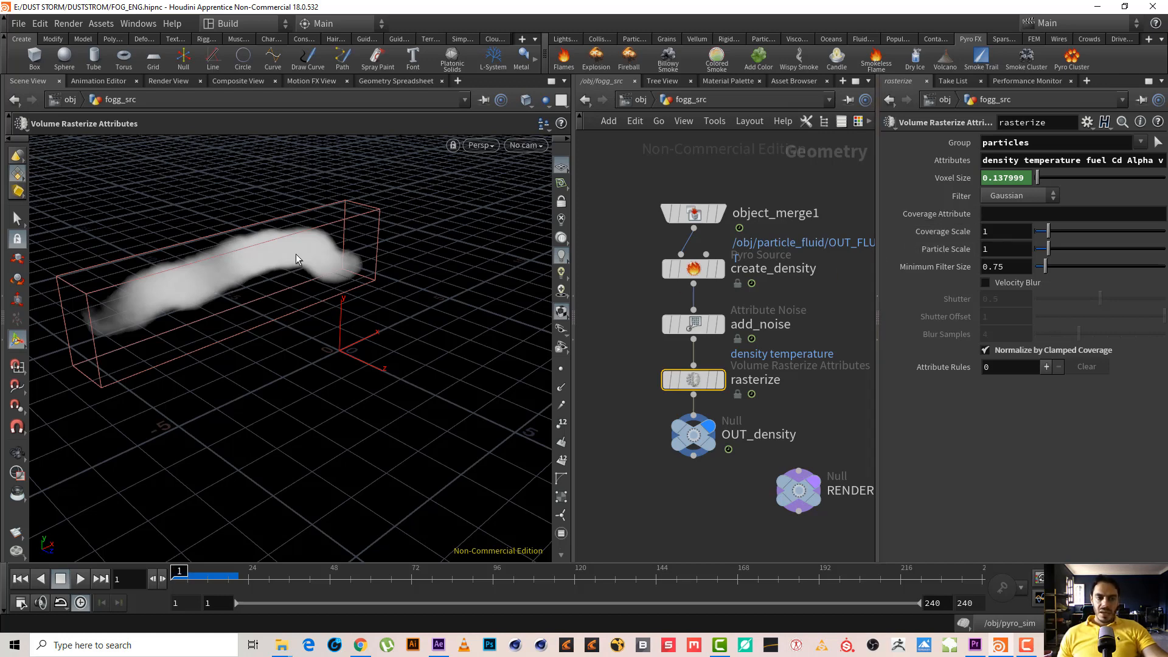
Step: Delete the unconnected RENDER null and set both the display and render flags on OUT_density
{"action": "middle_click_drag", "start_coordinate": [766, 181], "coordinate": [743, 133]}
{"action": "left_click", "coordinate": [791, 449]}
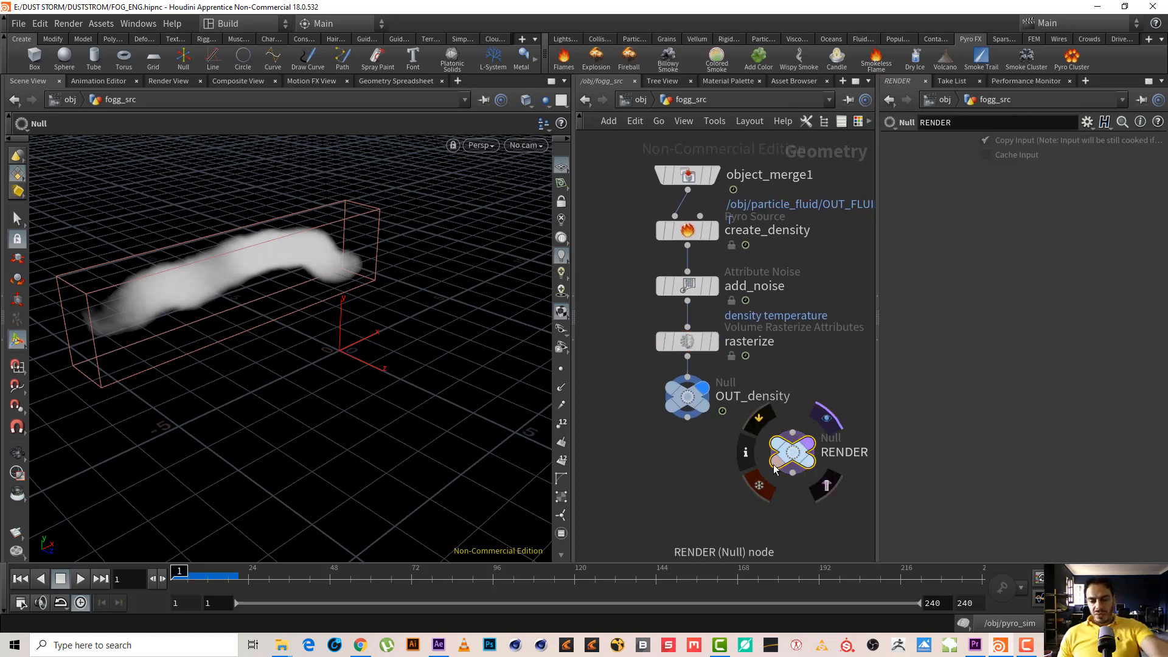
{"action": "key", "text": "Delete"}
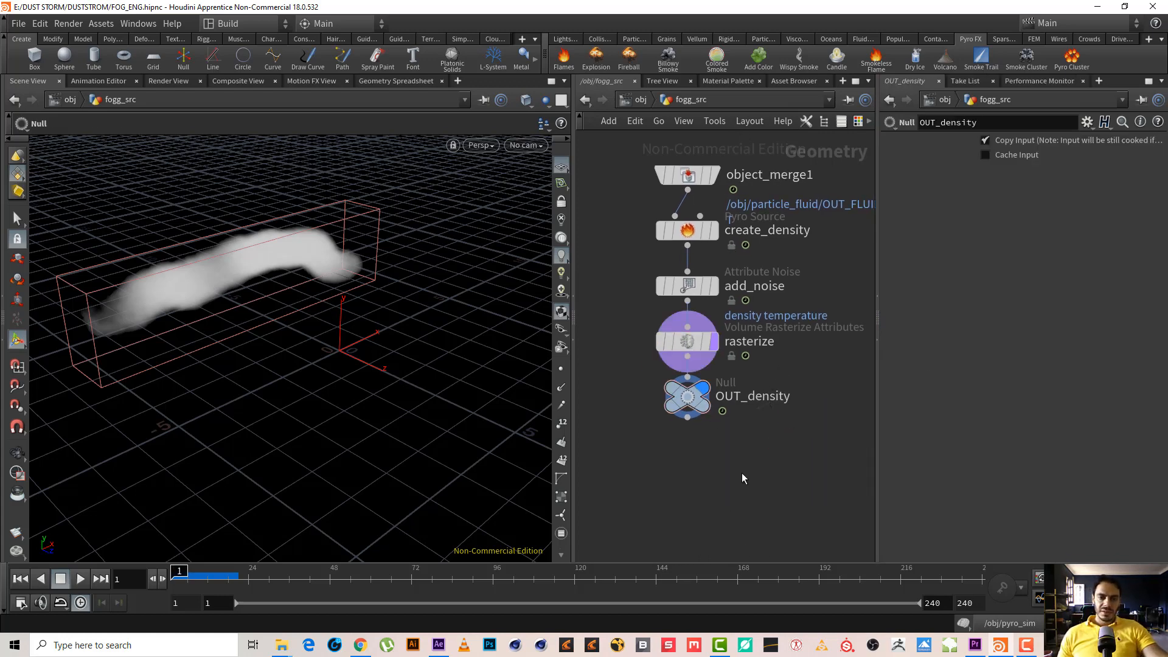
{"action": "left_click", "coordinate": [704, 391]}
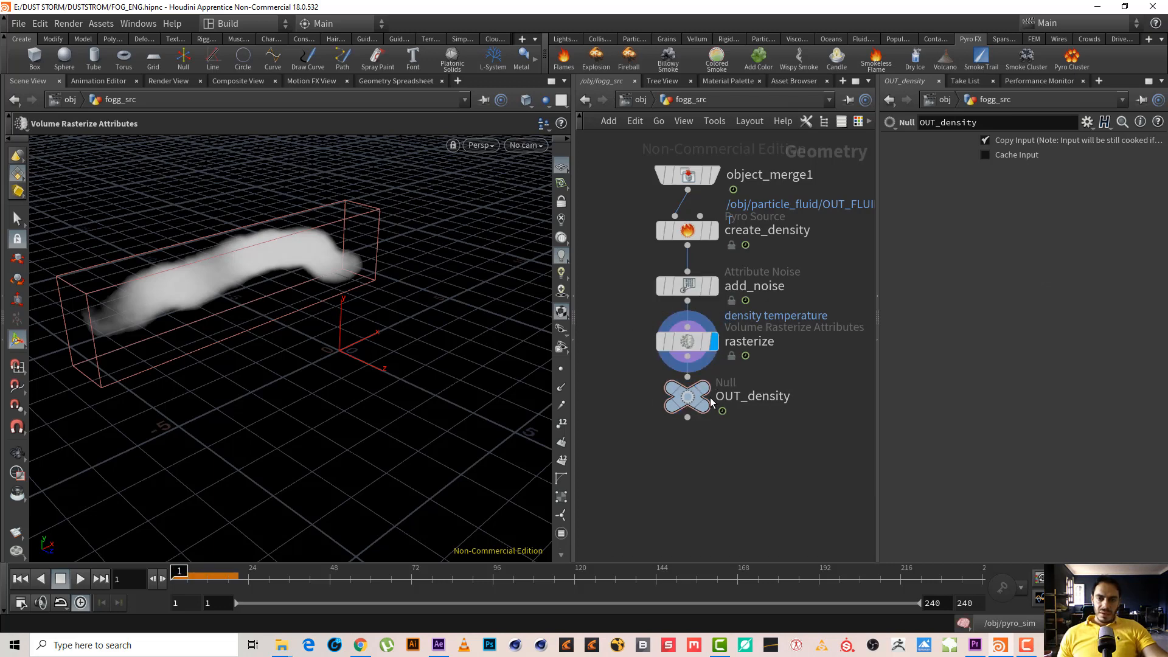
{"action": "middle_click_drag", "start_coordinate": [797, 269], "coordinate": [804, 311]}
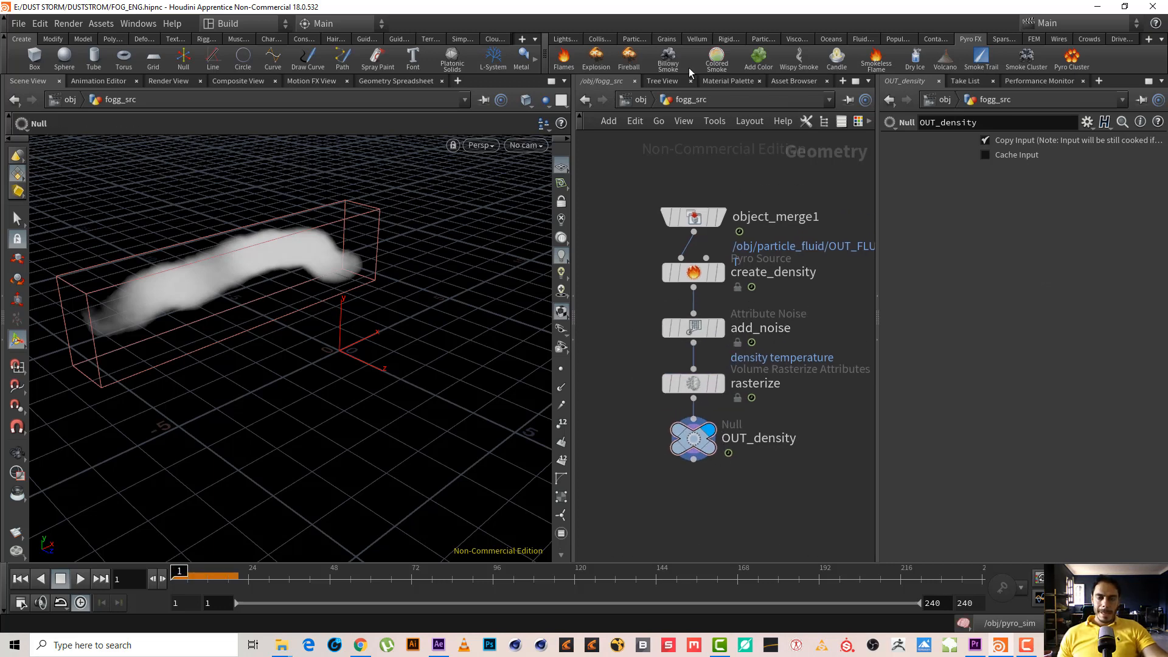
Step: Return to the object level and enter the pyro_sim DOP network
{"action": "left_click", "coordinate": [639, 100]}
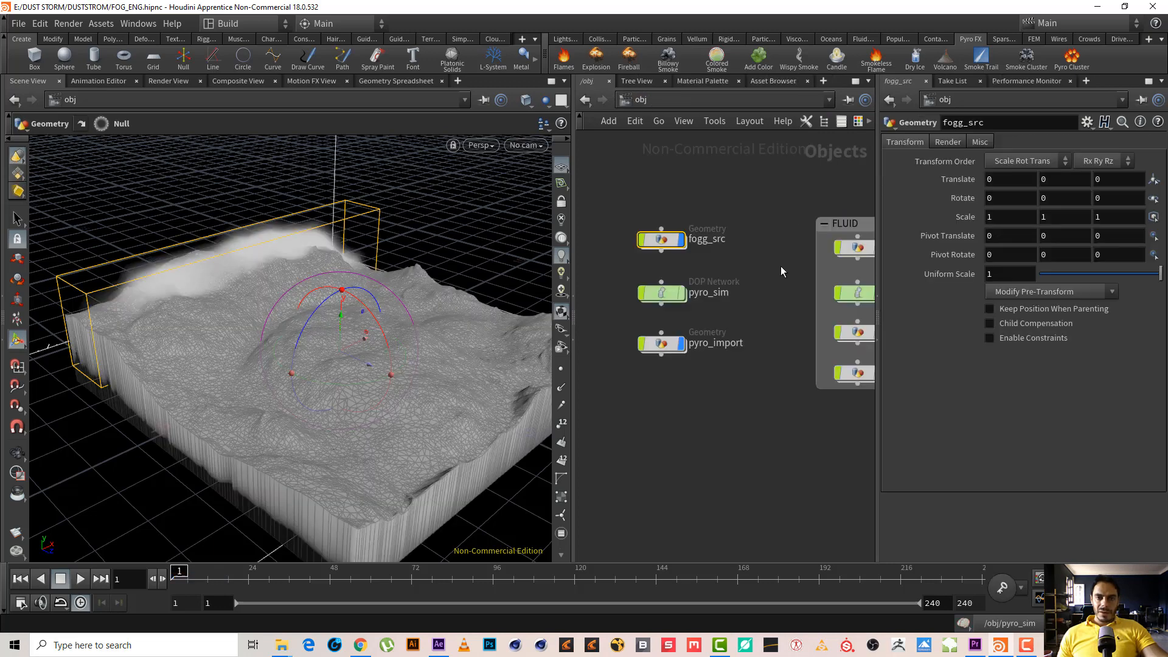
{"action": "left_click", "coordinate": [660, 297]}
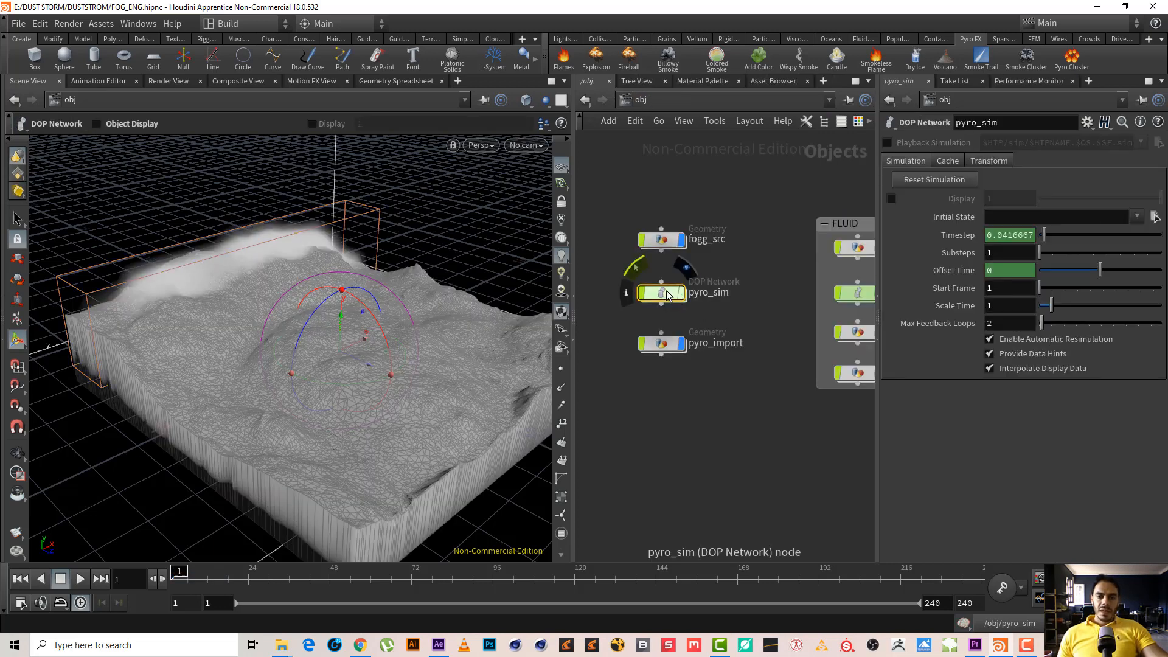
{"action": "double_click", "coordinate": [662, 295]}
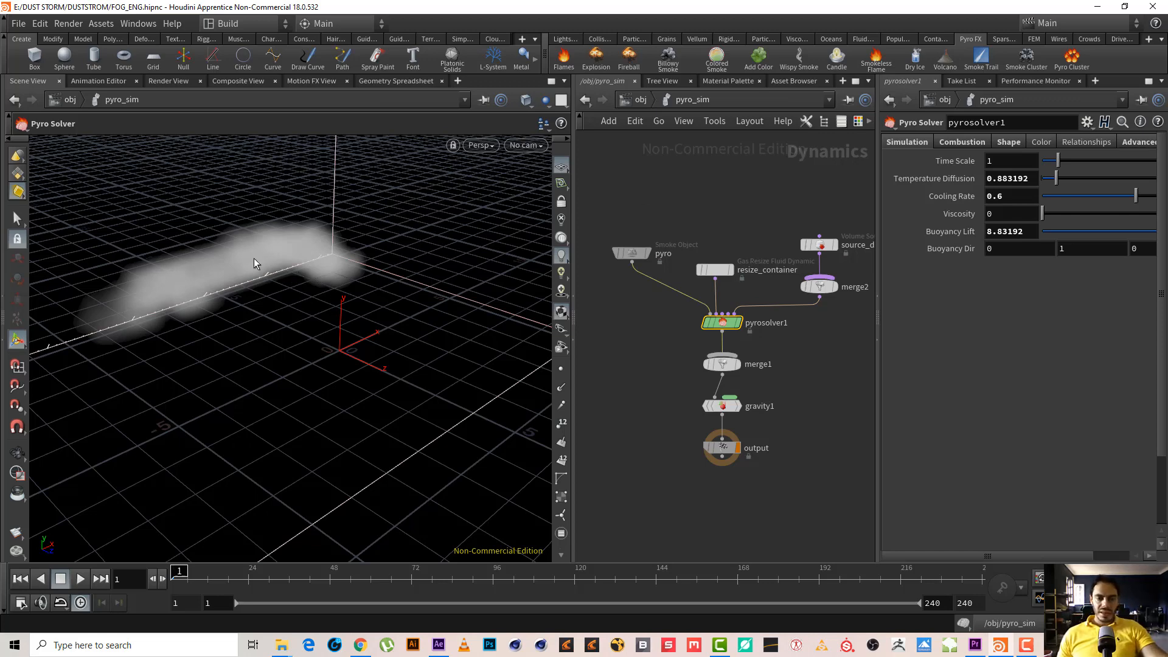
Step: Play the first 10 frames of the smoke simulation in a closer view and return to frame 1
{"action": "key", "text": "Escape"}
{"action": "left_click_drag", "start_coordinate": [254, 258], "coordinate": [222, 241]}
{"action": "key", "text": "Return"}
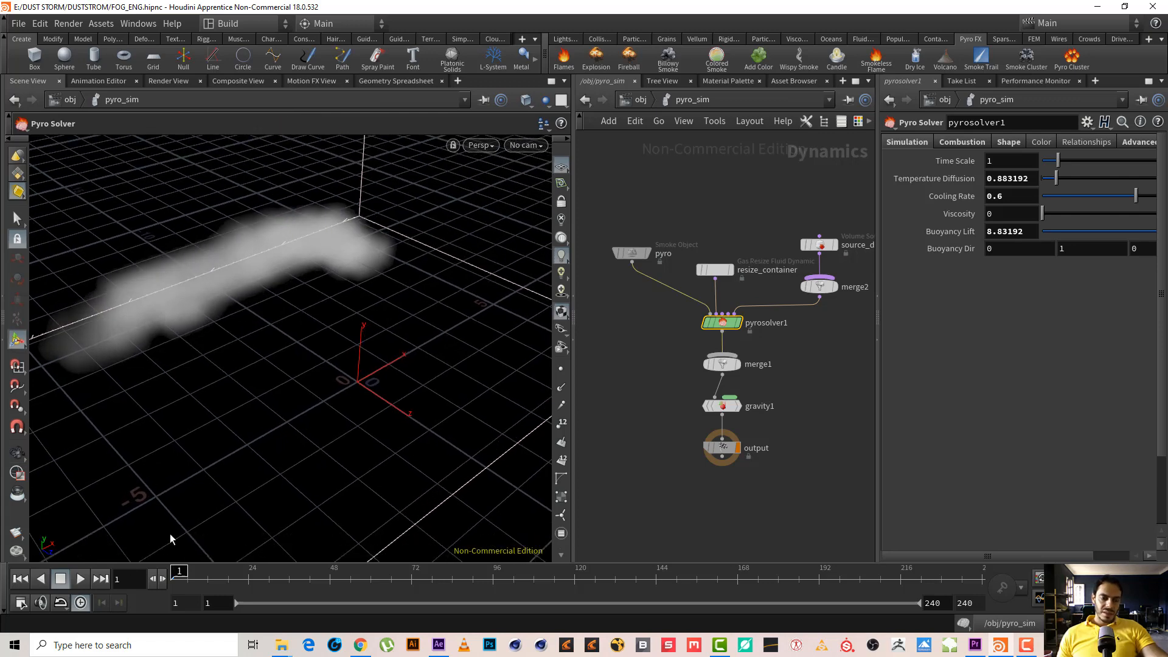
{"action": "left_click", "coordinate": [82, 580]}
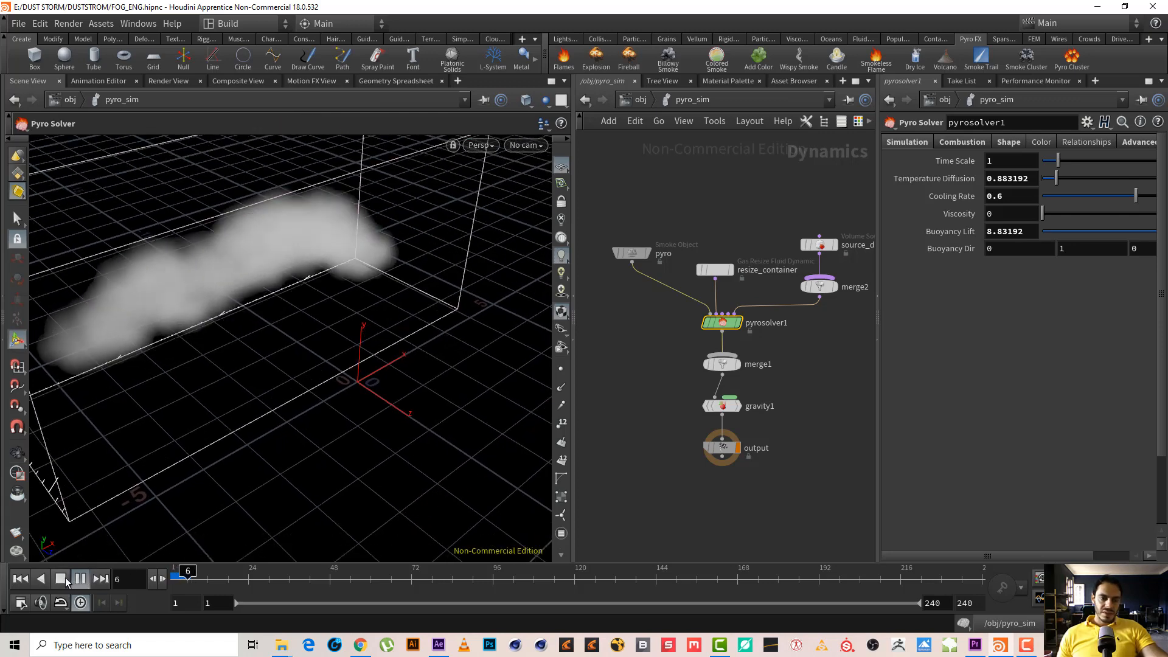
{"action": "left_click", "coordinate": [63, 580]}
{"action": "middle_click_drag", "start_coordinate": [675, 209], "coordinate": [712, 223]}
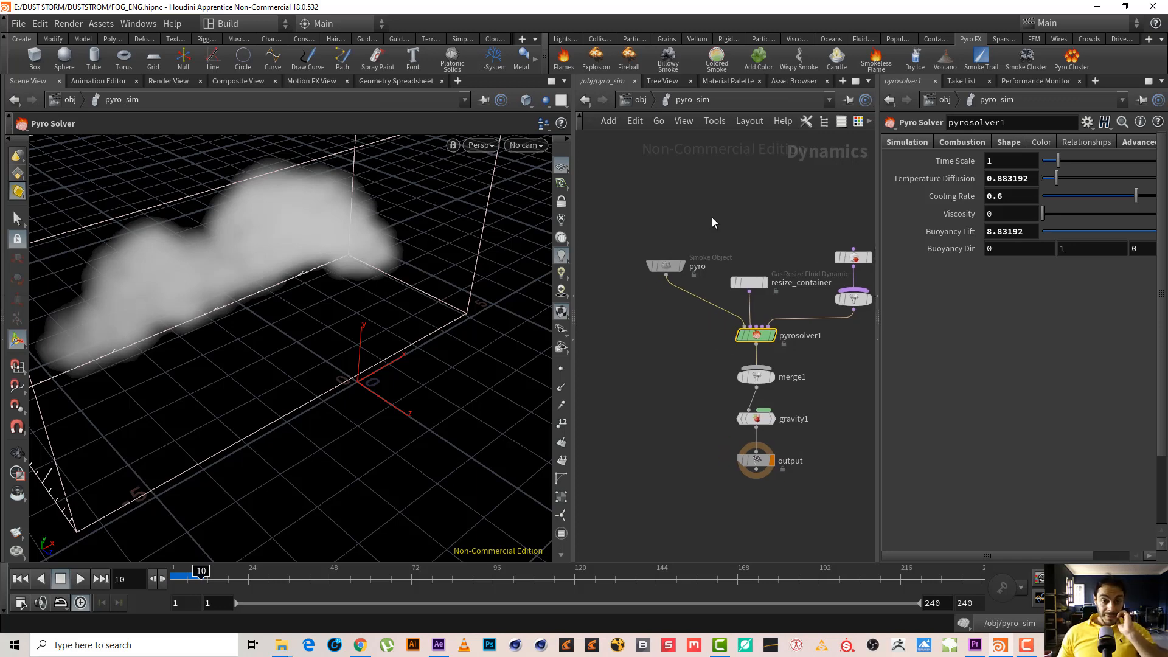
{"action": "left_click", "coordinate": [19, 581]}
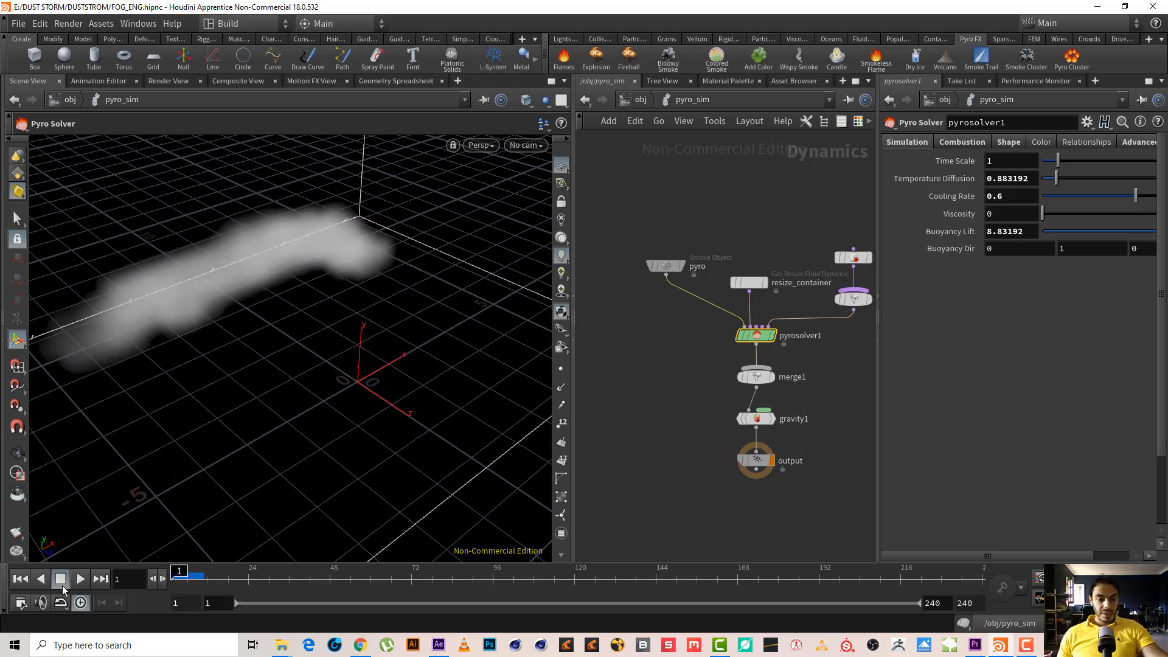
Step: Select the resize_container node and enable Track By Object in its bounds settings
{"action": "left_click_drag", "start_coordinate": [717, 203], "coordinate": [649, 289]}
{"action": "left_click_drag", "start_coordinate": [772, 231], "coordinate": [743, 310]}
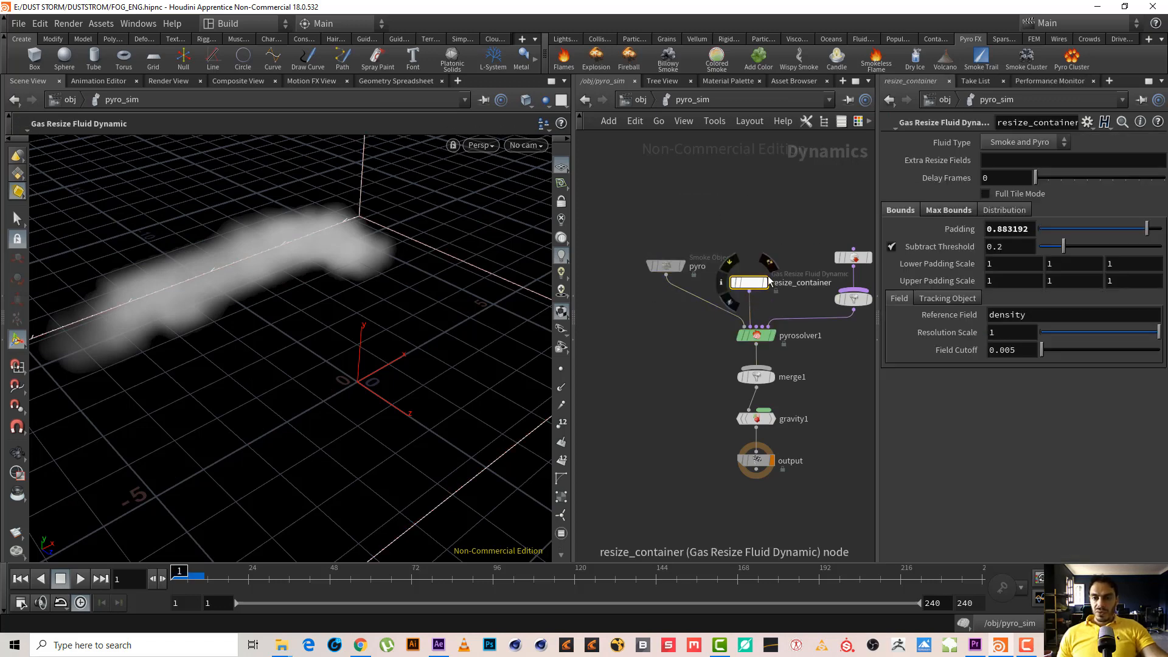
{"action": "left_click", "coordinate": [961, 210]}
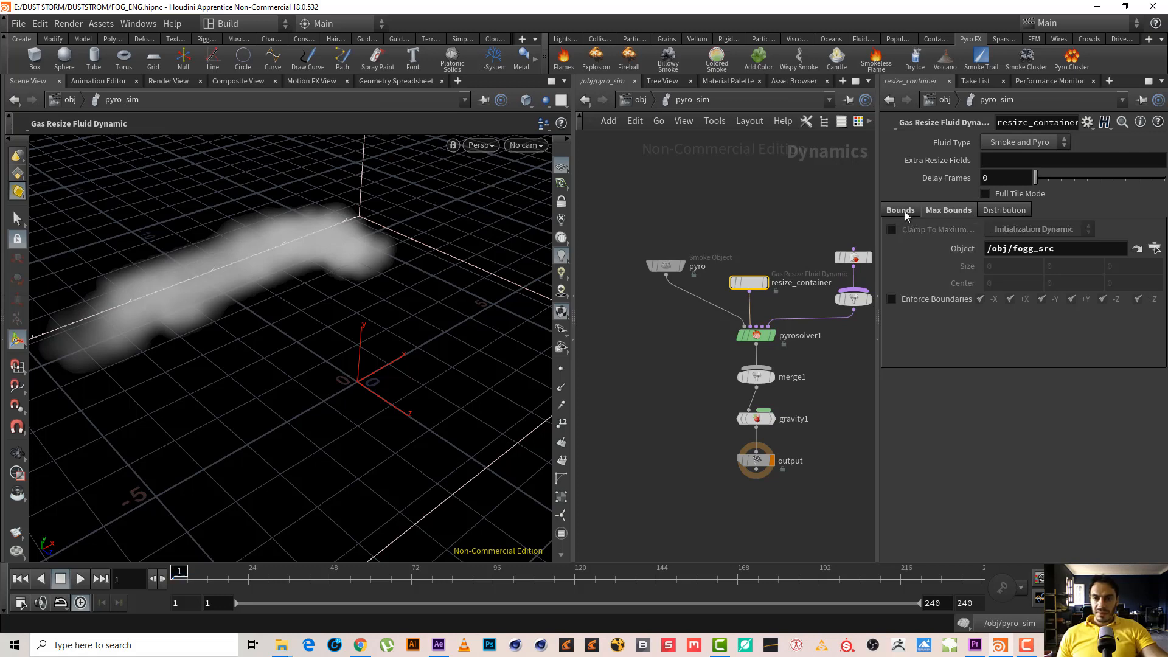
{"action": "left_click", "coordinate": [901, 211]}
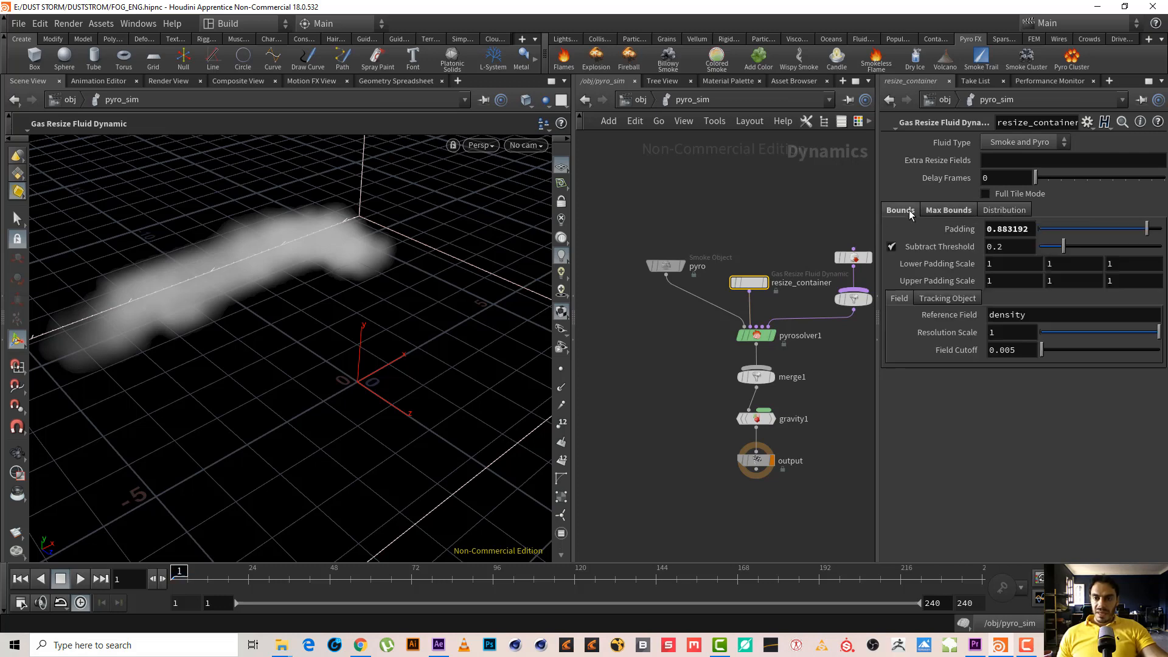
{"action": "left_click", "coordinate": [945, 297]}
{"action": "left_click", "coordinate": [892, 317]}
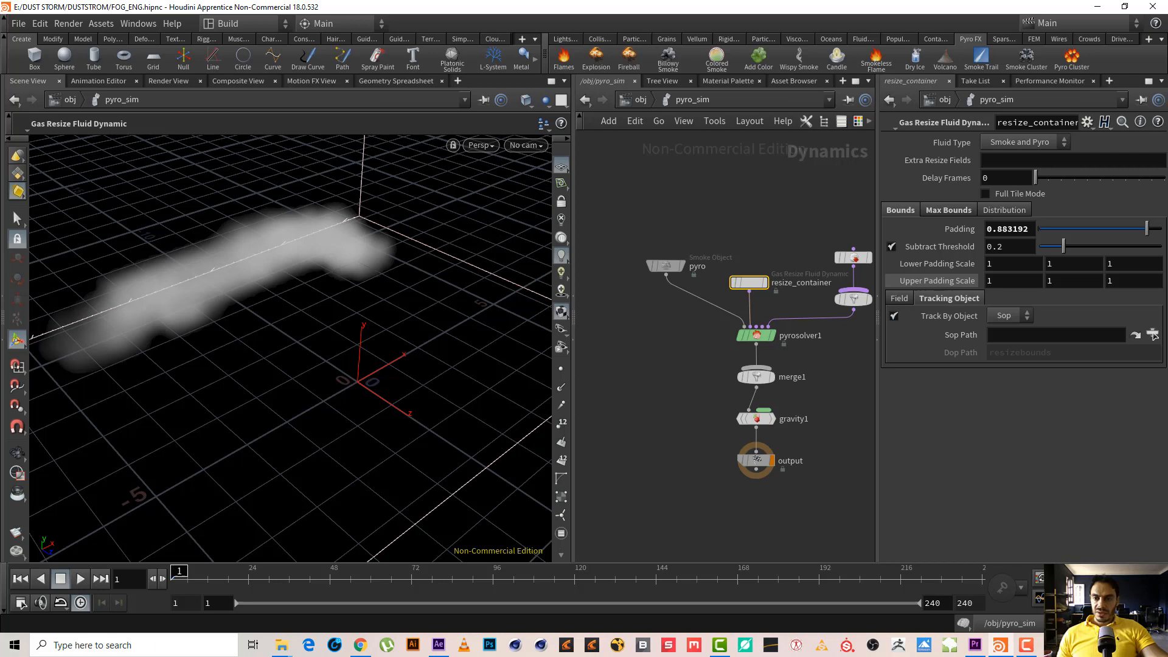
{"action": "left_click", "coordinate": [1153, 335]}
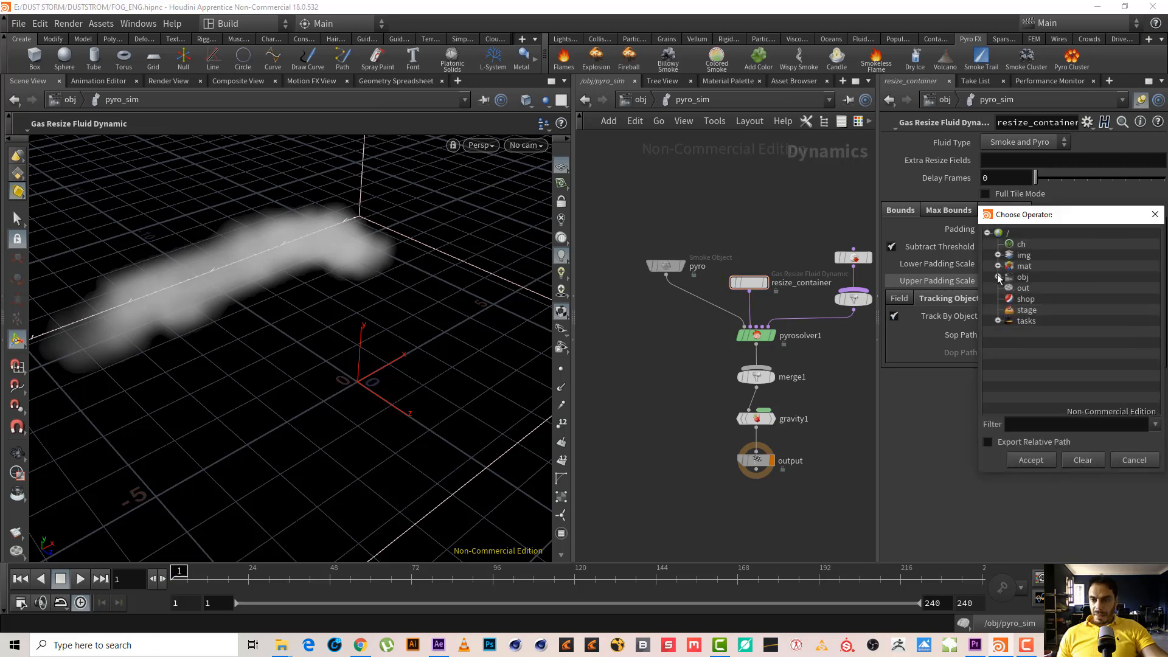
{"action": "left_click", "coordinate": [999, 277]}
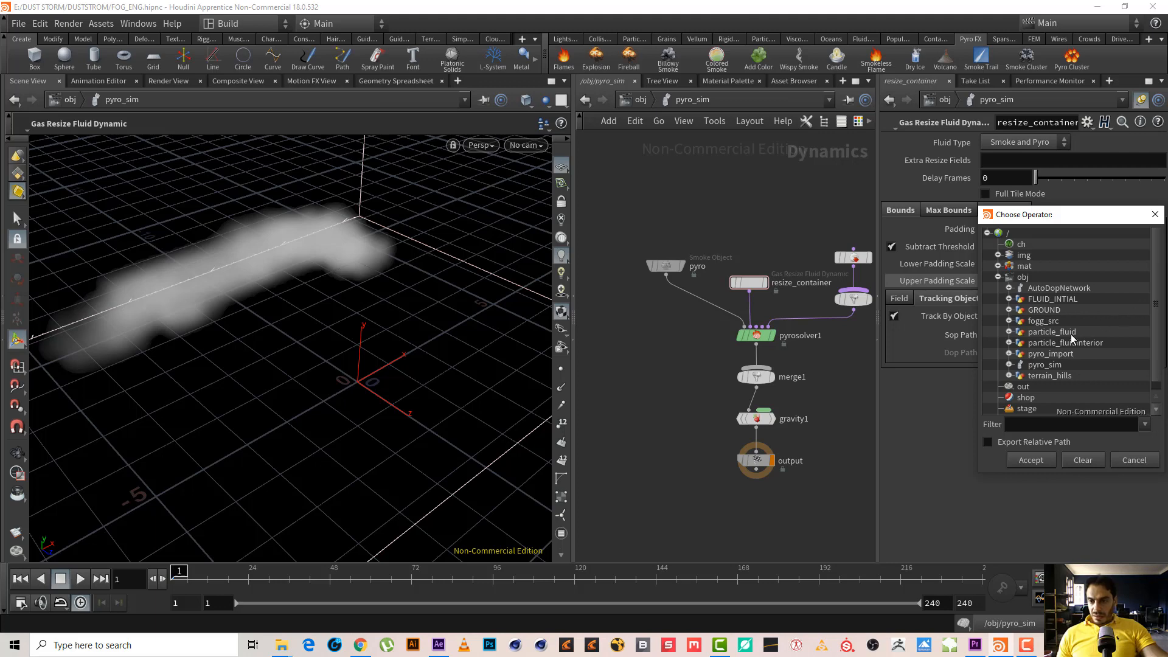
{"action": "left_click", "coordinate": [1064, 366]}
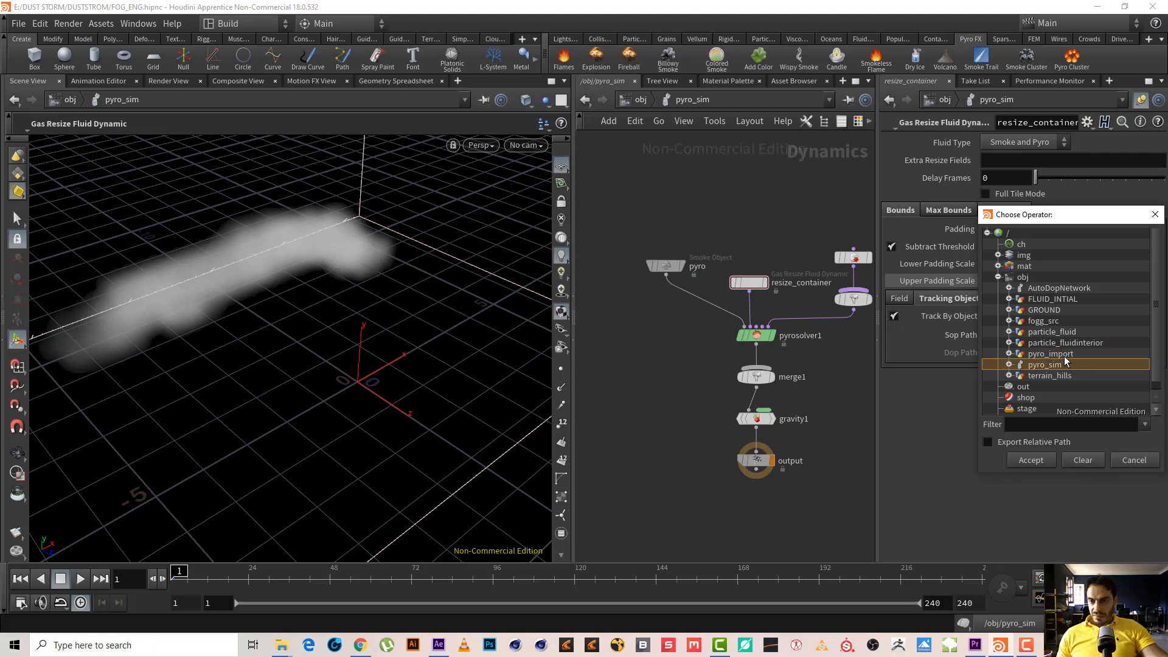
{"action": "left_click", "coordinate": [1135, 460]}
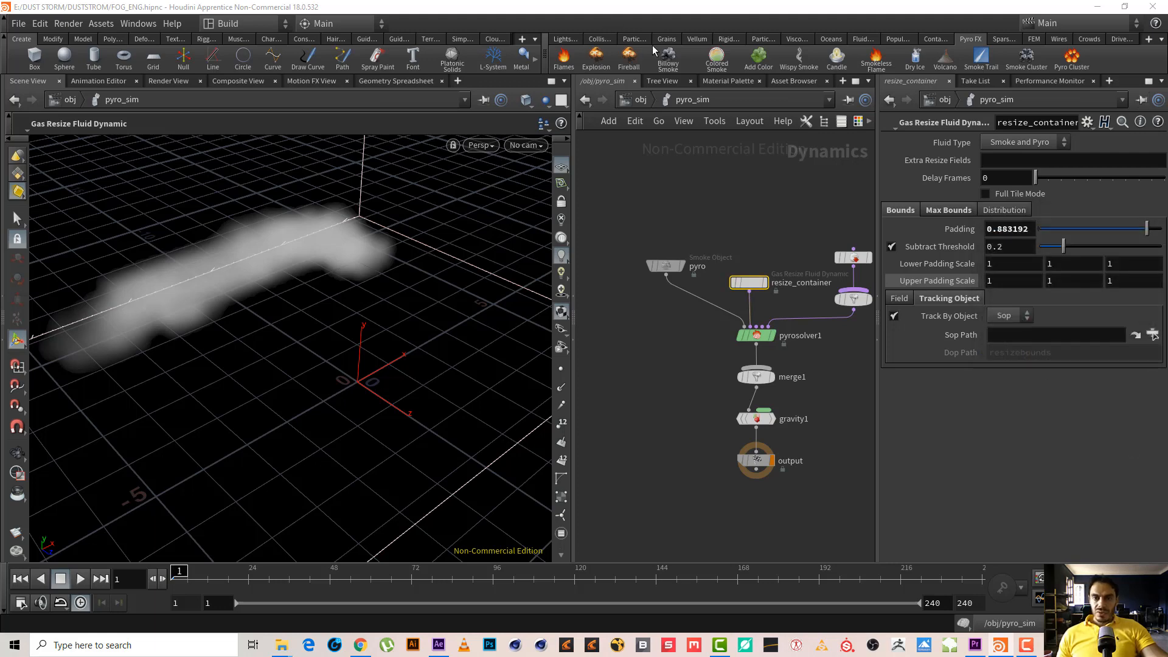
Step: Return to the object level and rename the pyro_sim DOP network as fogg_sim
{"action": "left_click", "coordinate": [641, 100]}
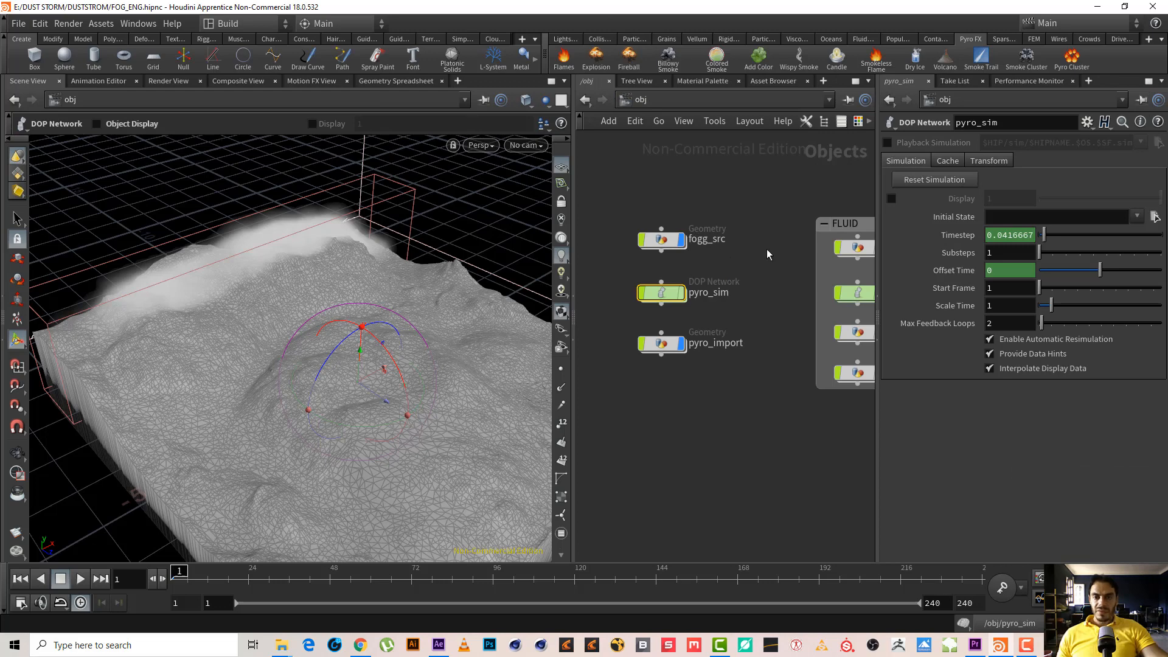
{"action": "double_click", "coordinate": [707, 293]}
{"action": "left_click", "coordinate": [712, 294]}
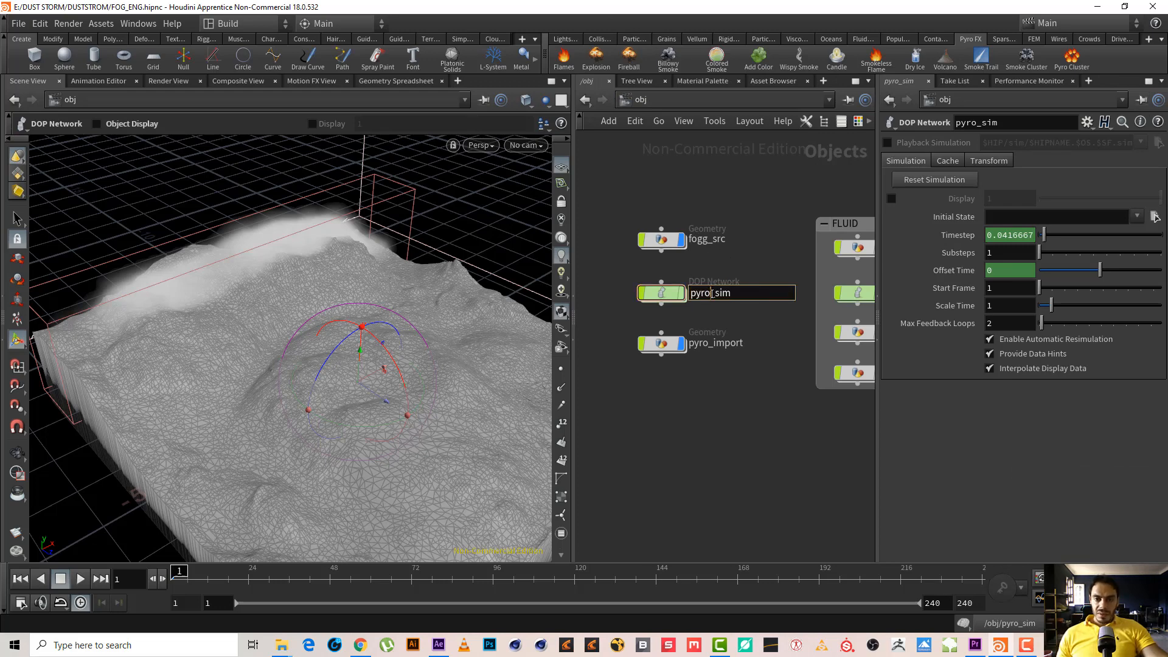
{"action": "left_click_drag", "start_coordinate": [716, 294], "coordinate": [692, 296]}
{"action": "type", "text": "fog"}
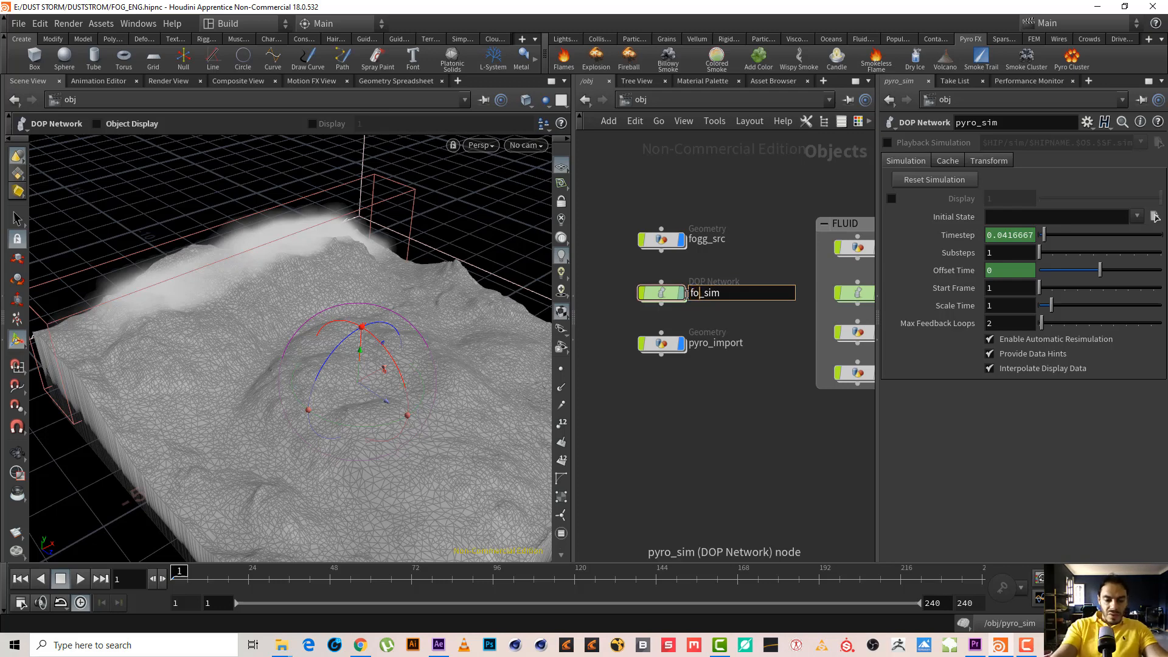
{"action": "type", "text": "g"}
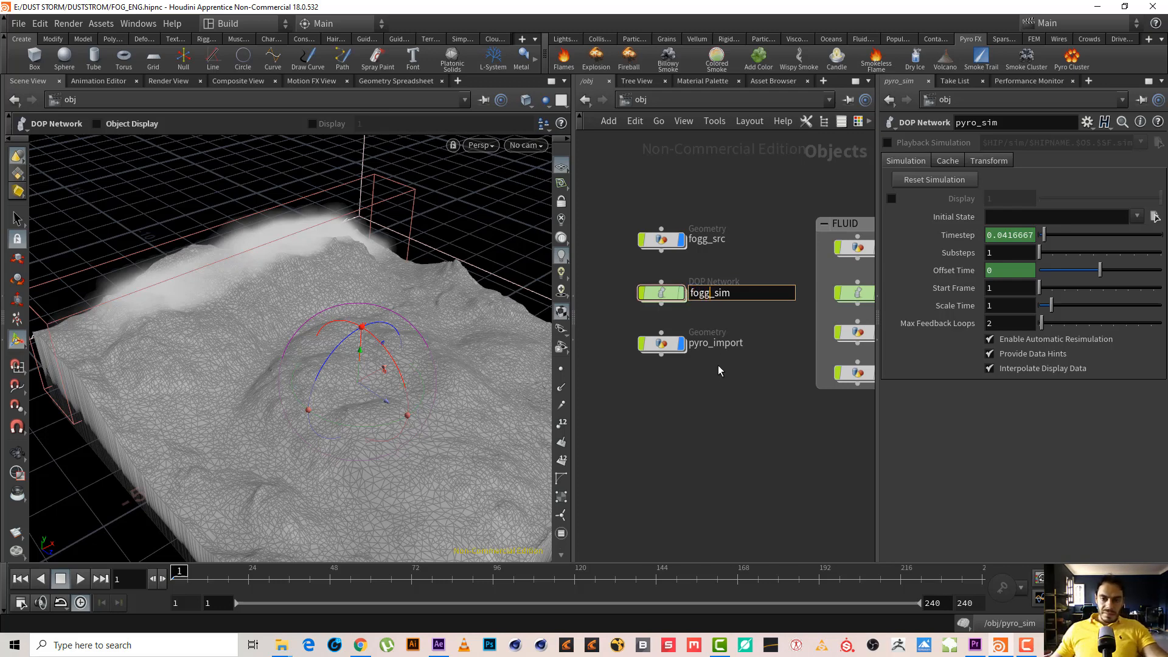
Step: Rename the pyro_import geometry object as fogg_import
{"action": "double_click", "coordinate": [710, 342]}
{"action": "left_click_drag", "start_coordinate": [712, 343], "coordinate": [686, 345]}
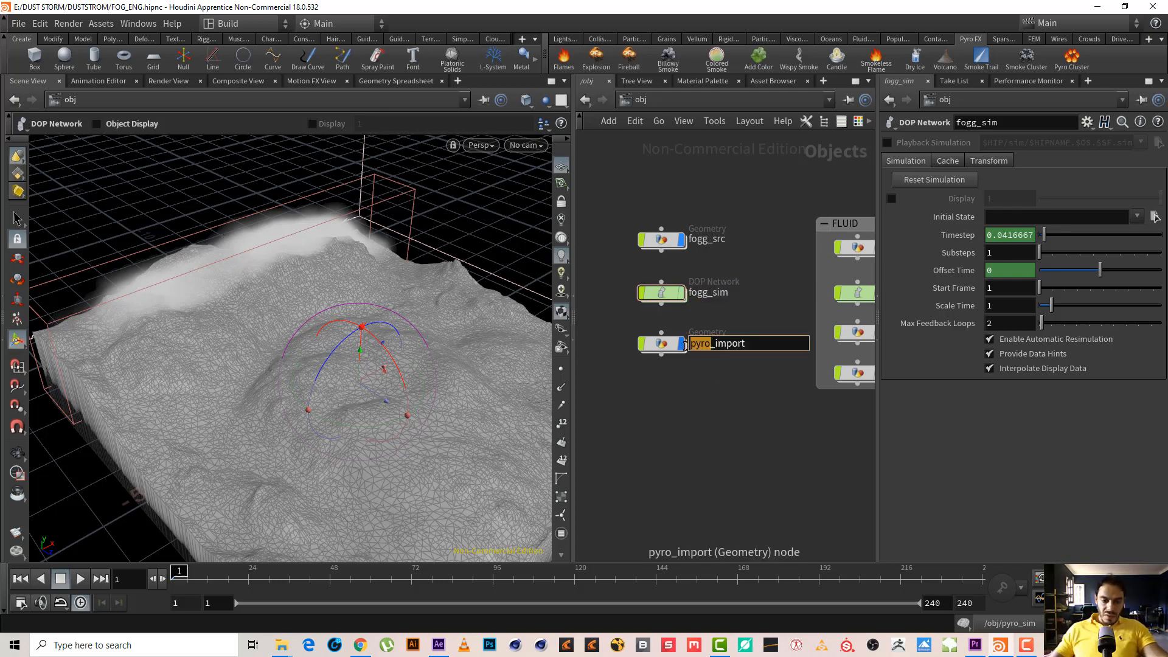
{"action": "type", "text": "fogg"}
{"action": "key", "text": "Return"}
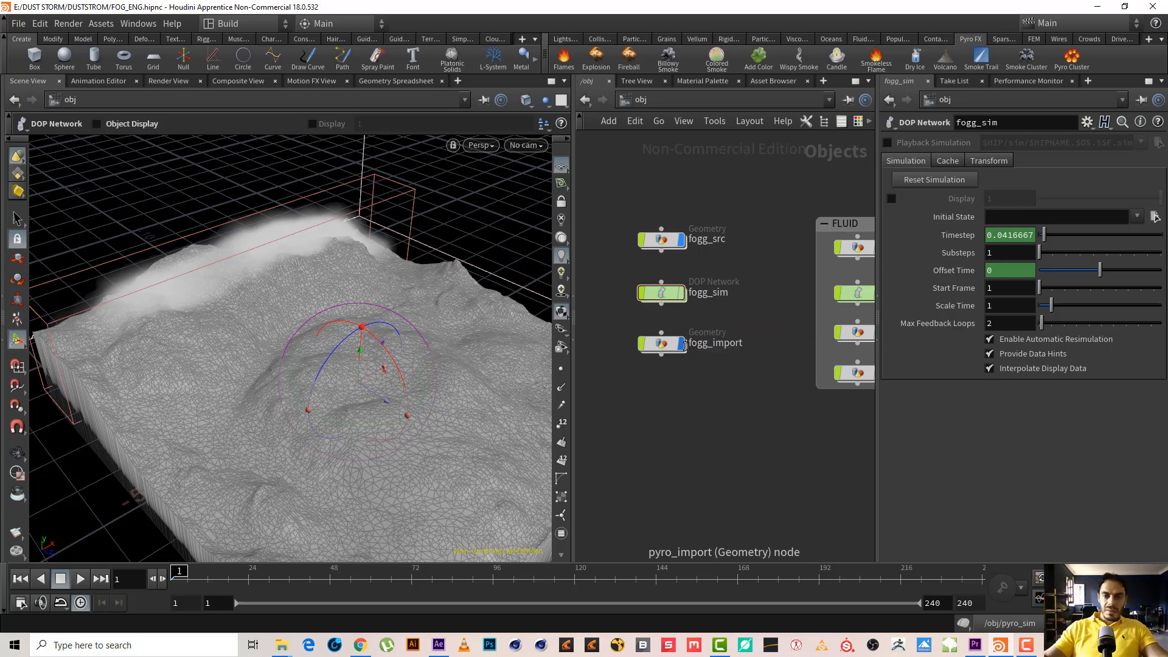
Step: Enter fogg_sim and set resize_container's tracking SOP path to /obj/fogg_src/OUT_density
{"action": "double_click", "coordinate": [663, 294]}
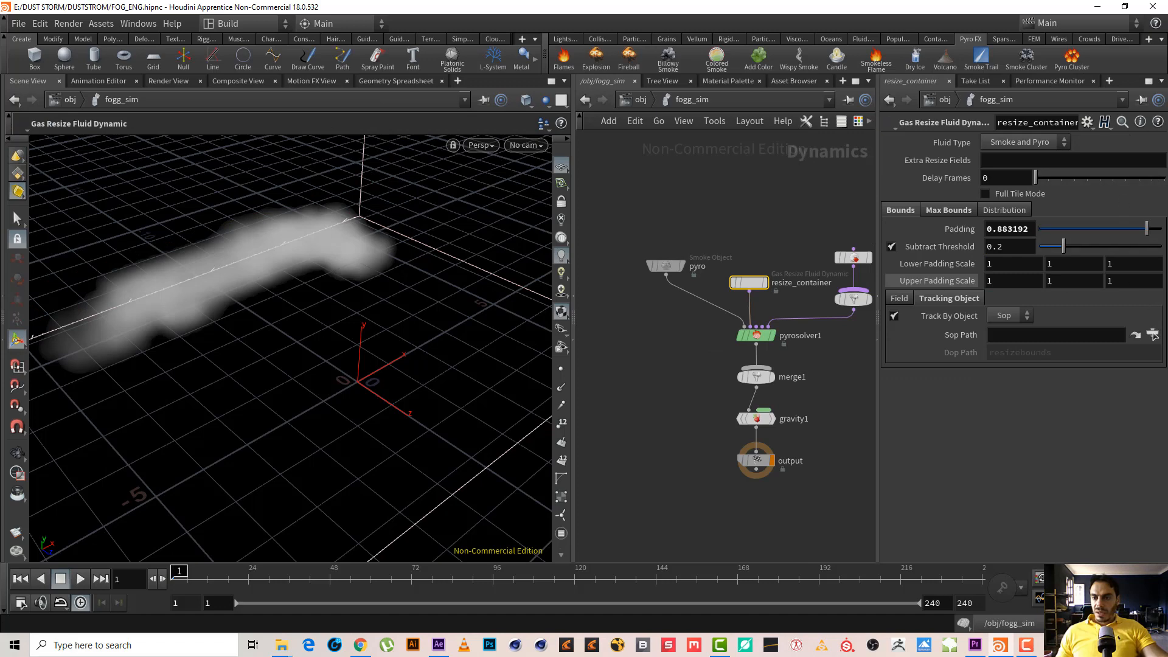
{"action": "left_click", "coordinate": [1153, 334]}
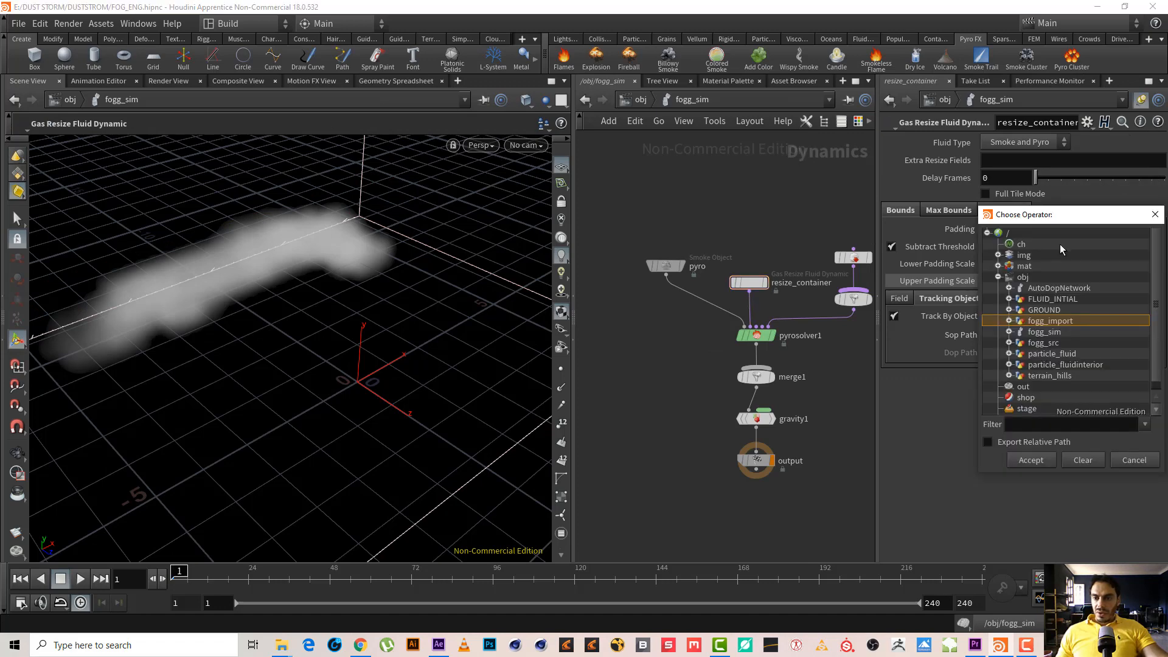
{"action": "left_click", "coordinate": [1009, 344]}
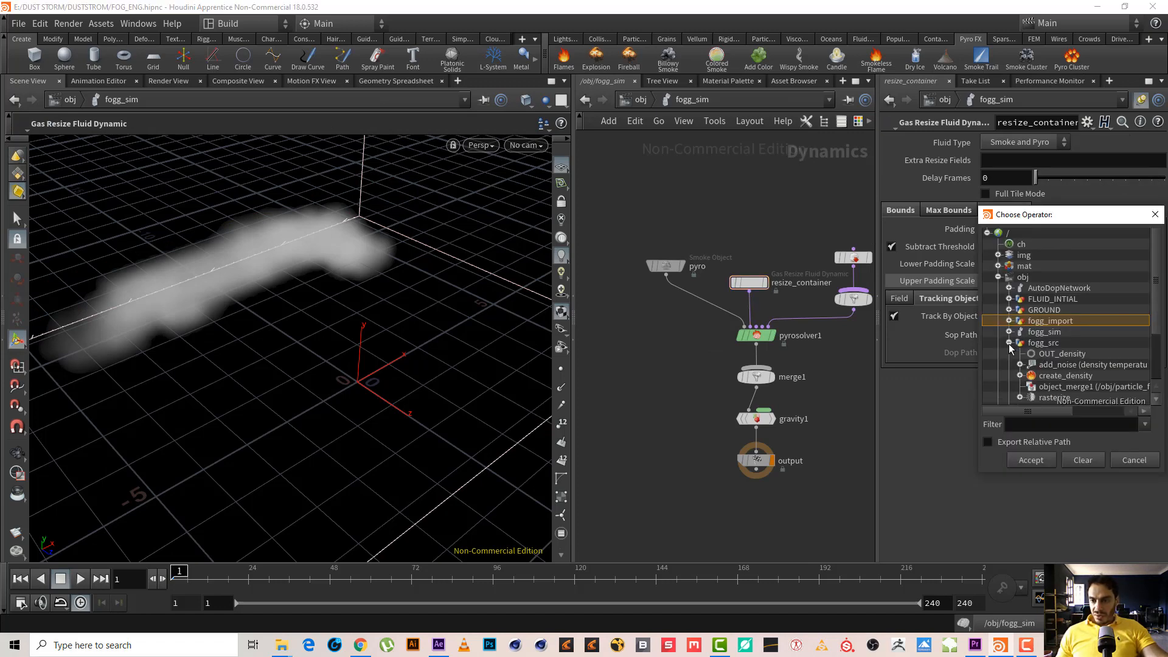
{"action": "double_click", "coordinate": [1079, 356]}
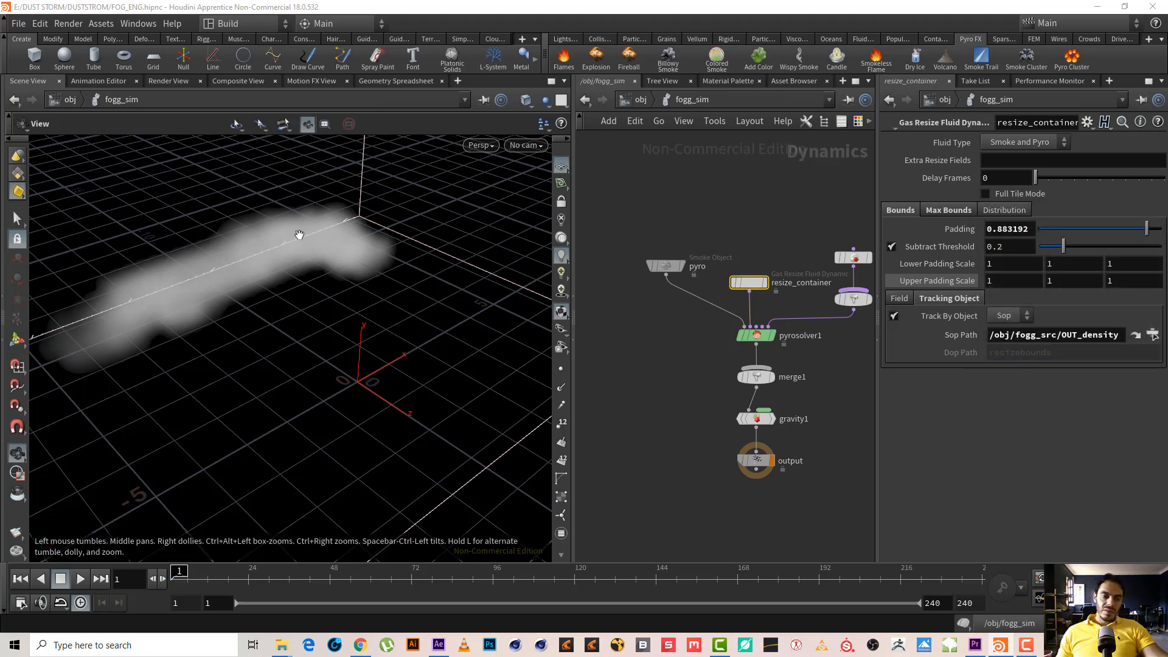
Step: Play the simulation to frame 21, pausing at frame 6, and examine how the container bounds fit the smoke
{"action": "right_click_drag", "start_coordinate": [297, 231], "coordinate": [200, 317], "text": "alt"}
{"action": "left_click_drag", "start_coordinate": [199, 317], "coordinate": [402, 302]}
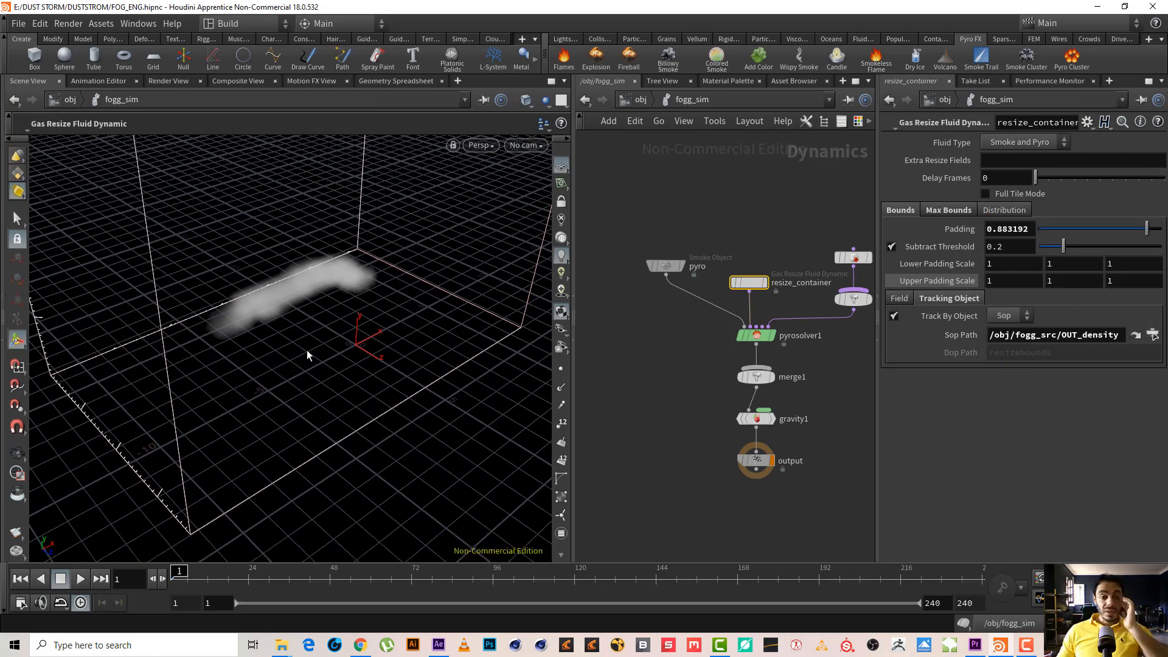
{"action": "left_click", "coordinate": [81, 580]}
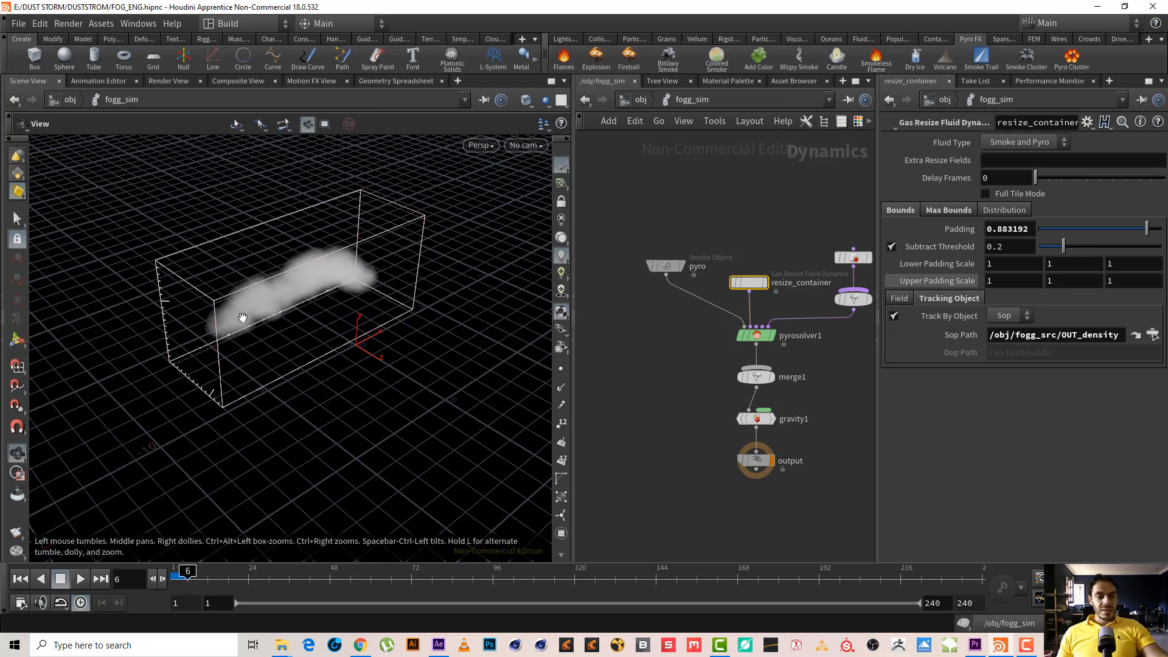
{"action": "left_click_drag", "start_coordinate": [243, 316], "coordinate": [316, 279]}
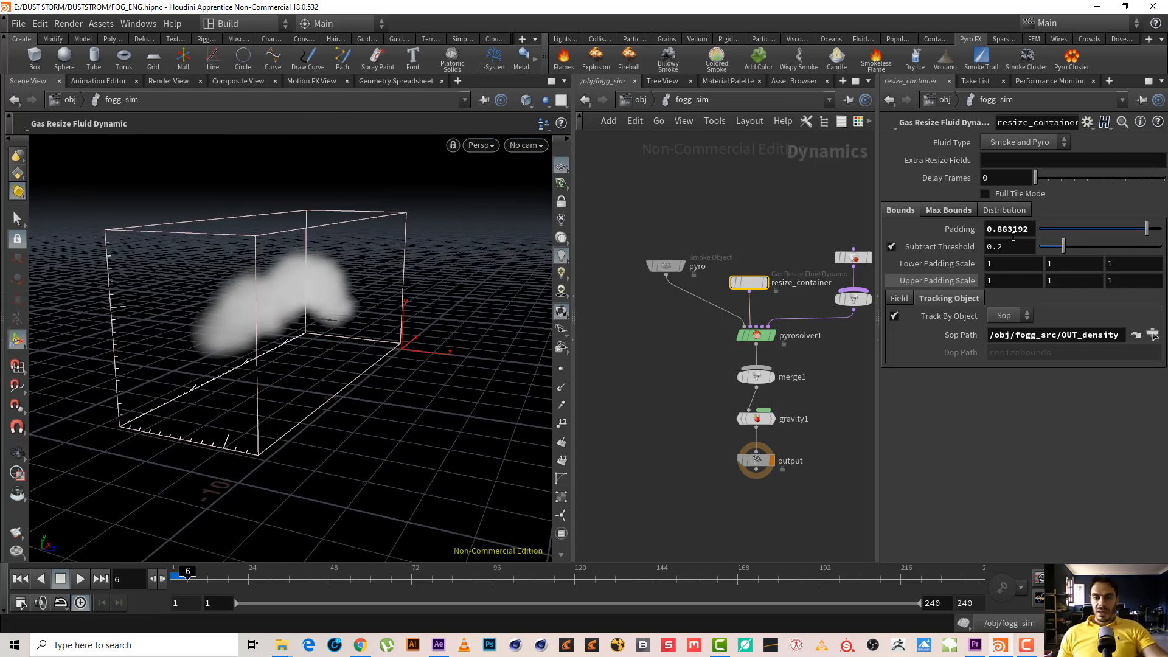
{"action": "left_click_drag", "start_coordinate": [157, 335], "coordinate": [126, 318], "text": "alt"}
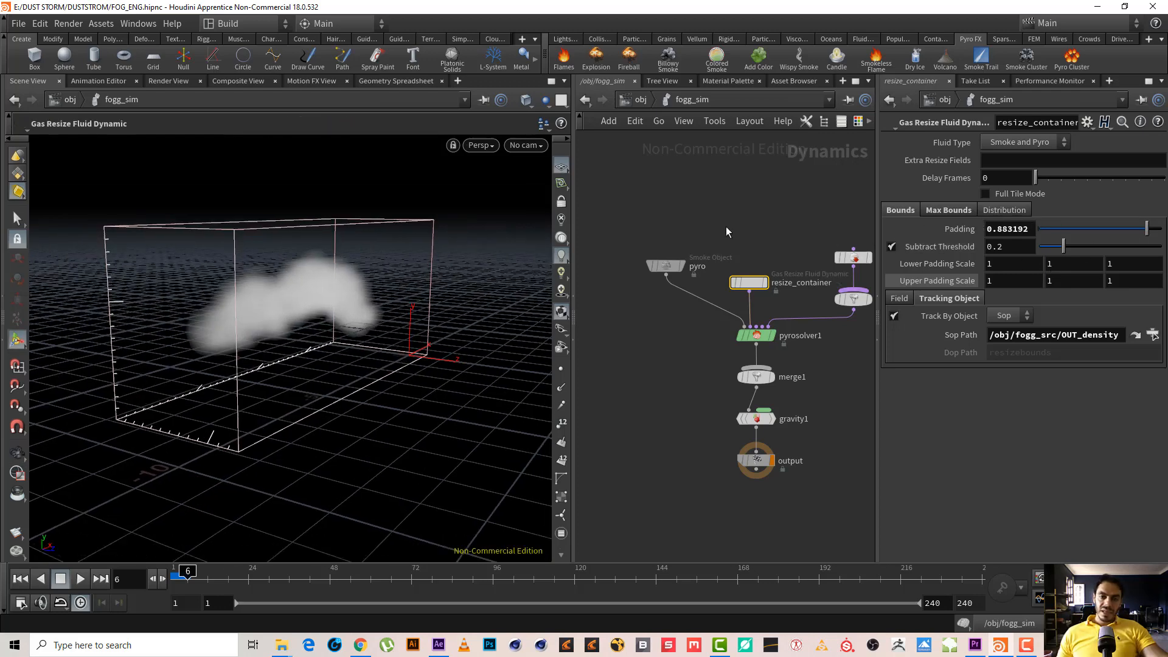
{"action": "left_click", "coordinate": [80, 579]}
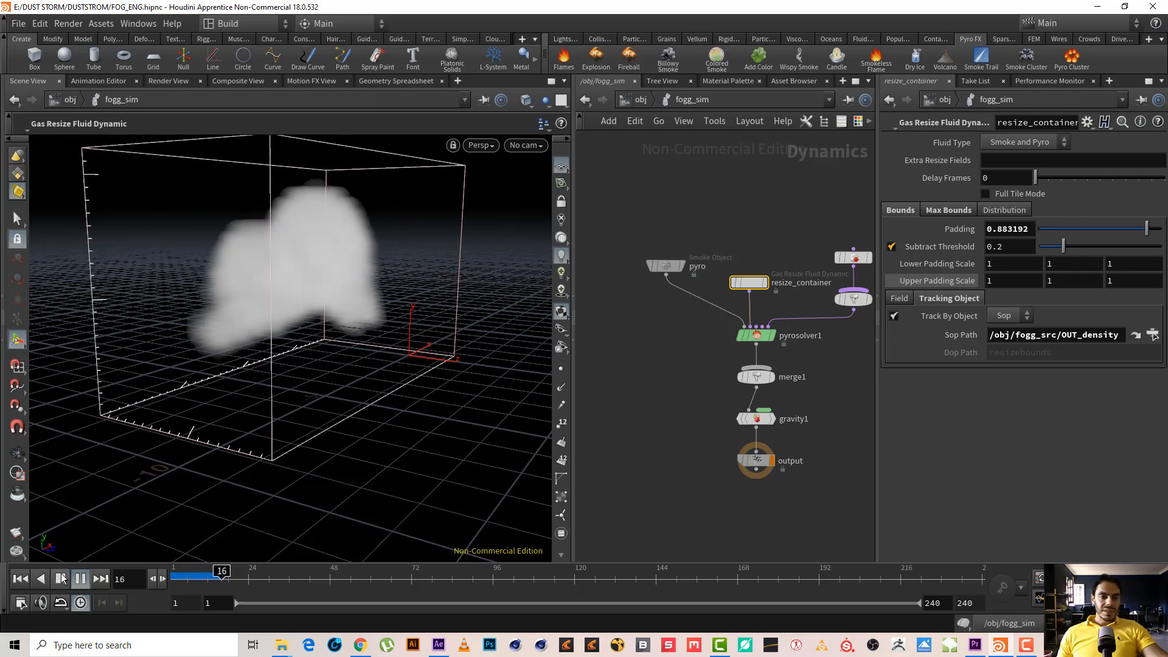
{"action": "left_click_drag", "start_coordinate": [163, 390], "coordinate": [227, 386], "text": "alt"}
{"action": "left_click_drag", "start_coordinate": [404, 240], "coordinate": [403, 194], "text": "alt"}
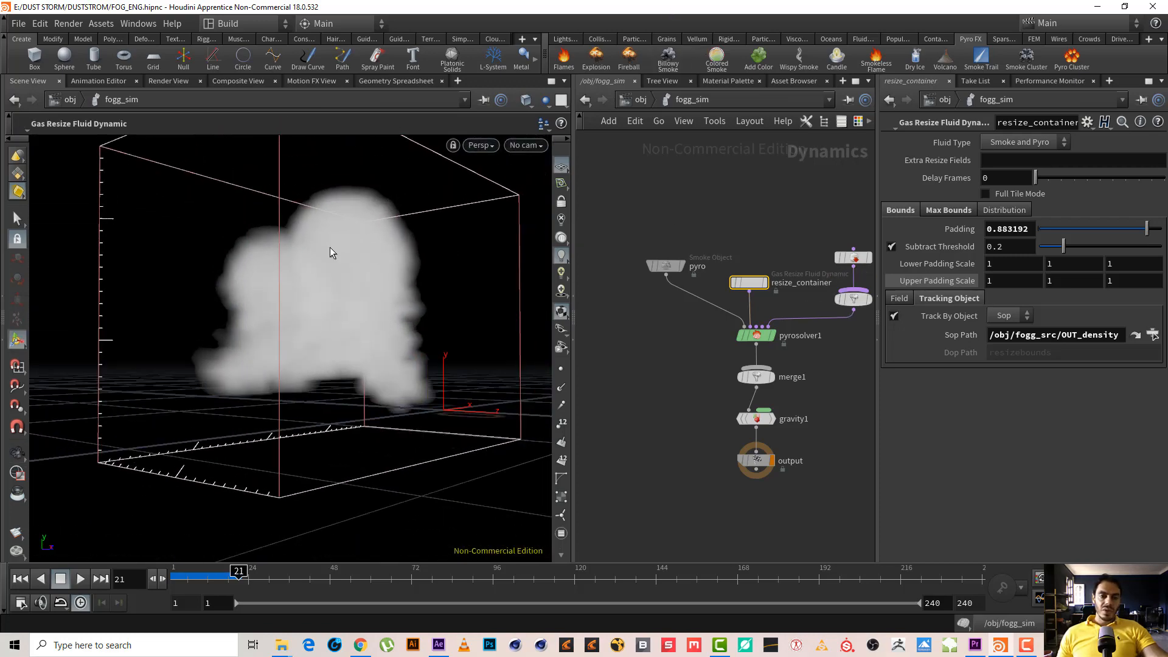
Step: Set the resize_container bounds padding to 0.3
{"action": "double_click", "coordinate": [996, 228]}
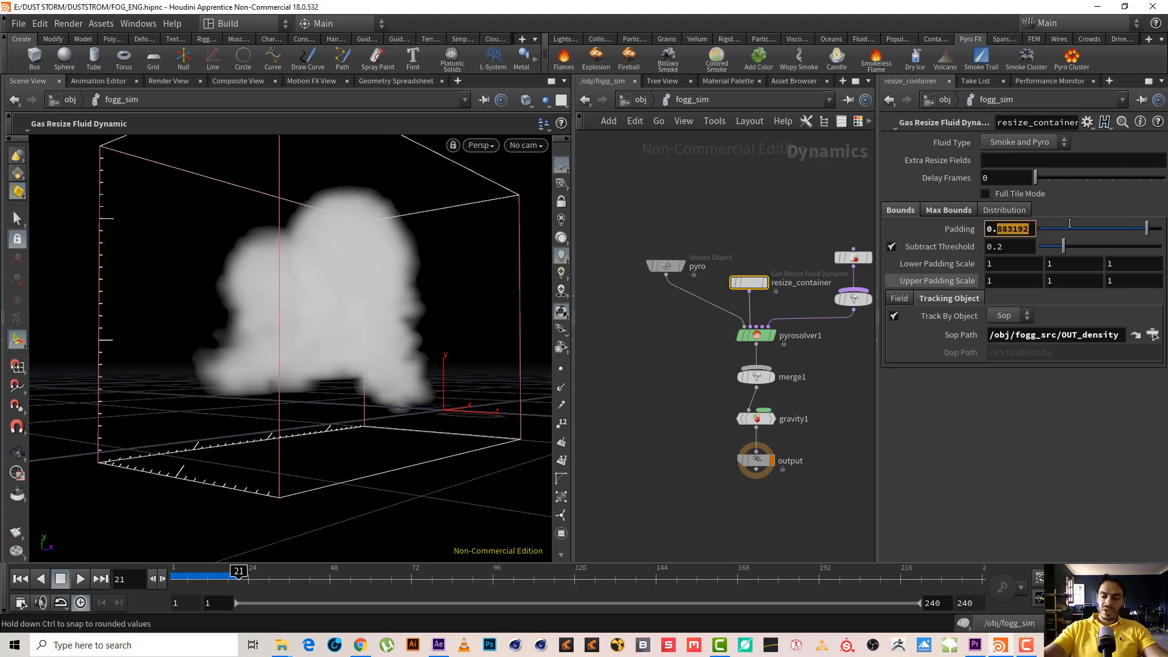
{"action": "key", "text": "BackSpace"}
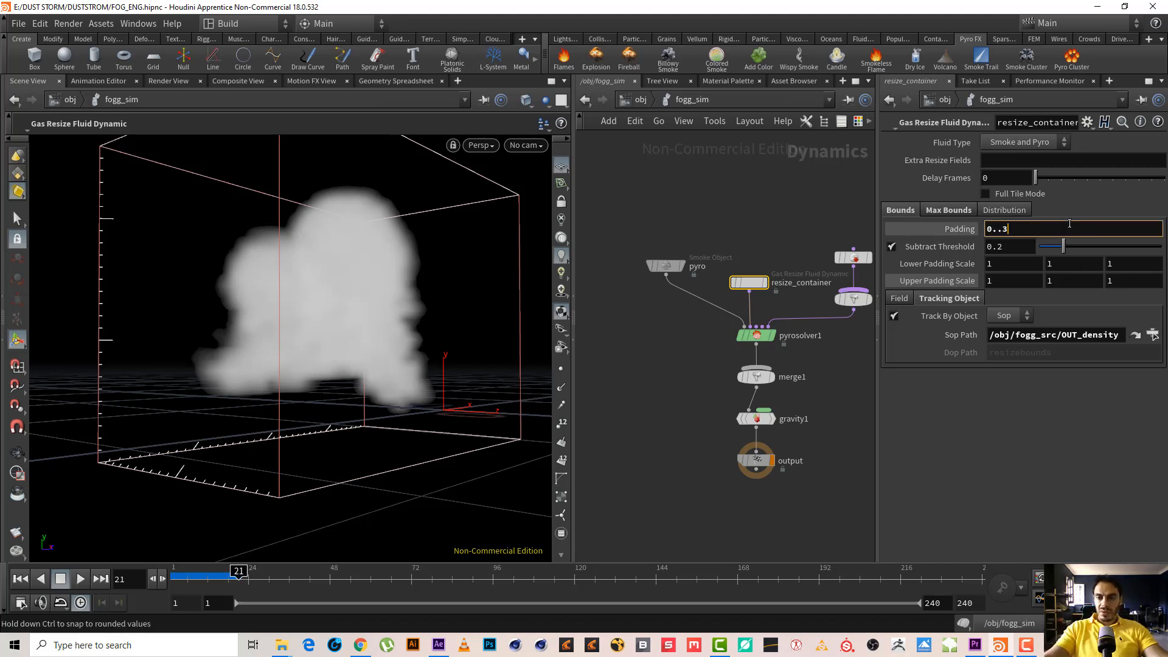
{"action": "type", "text": "3"}
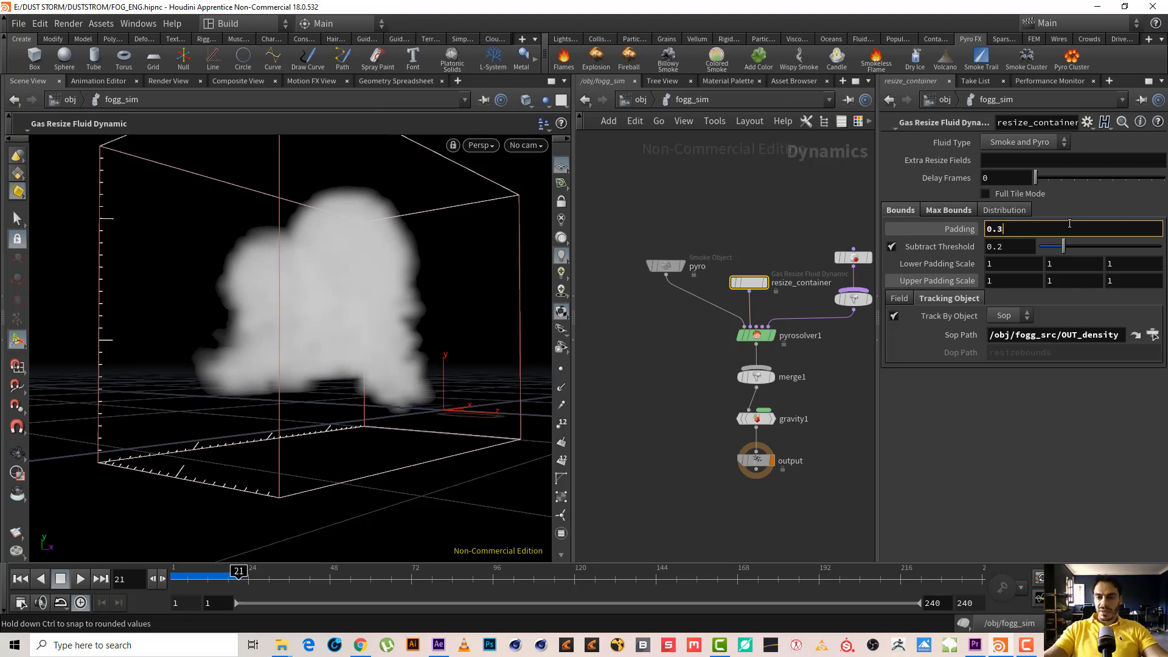
{"action": "key", "text": "Return"}
Step: Rewind to frame 1, examine the initial container, and play the simulation to frame 7 to check the bounds
{"action": "left_click", "coordinate": [20, 579]}
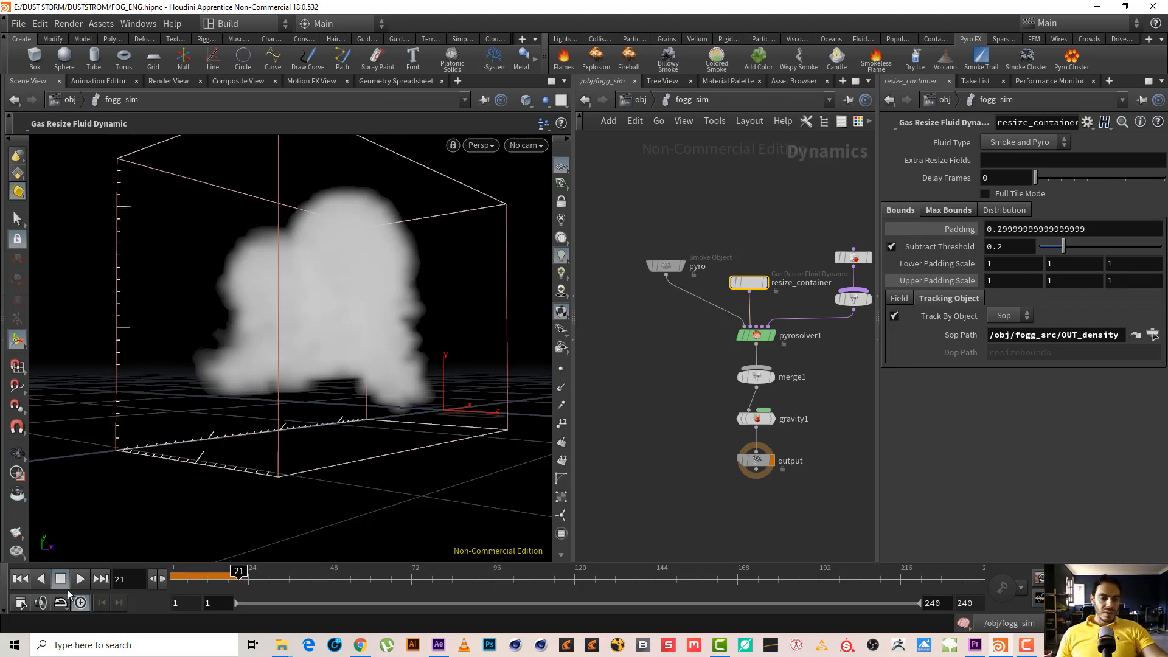
{"action": "right_click_drag", "start_coordinate": [268, 295], "coordinate": [350, 303], "text": "alt"}
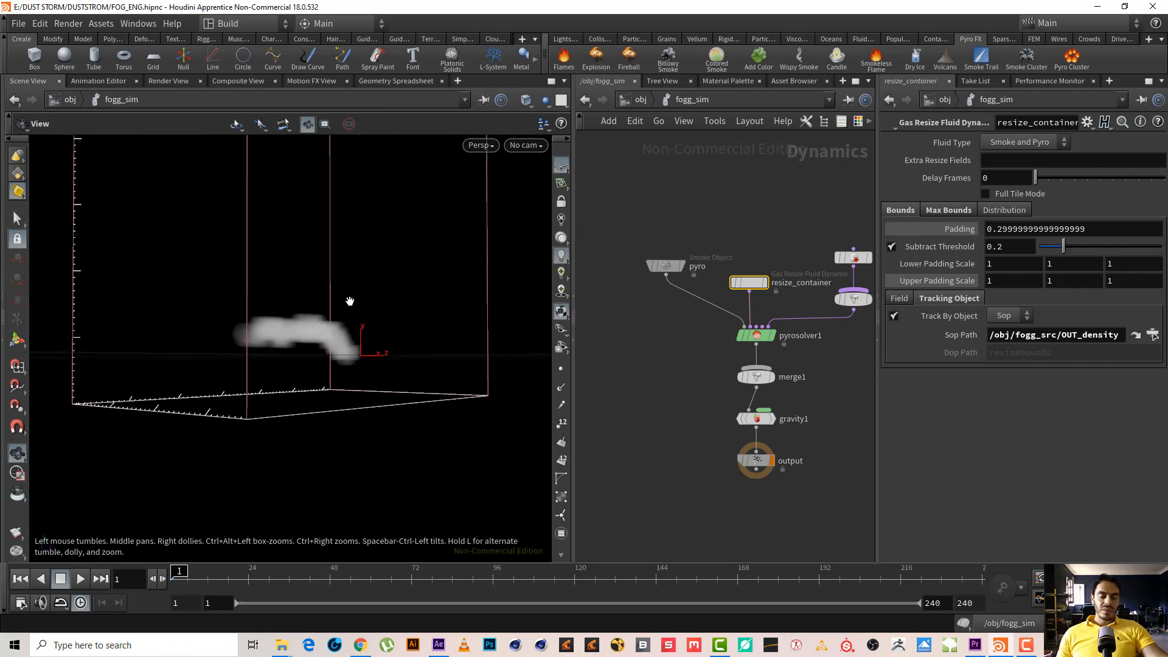
{"action": "left_click_drag", "start_coordinate": [350, 302], "coordinate": [335, 326], "text": "alt"}
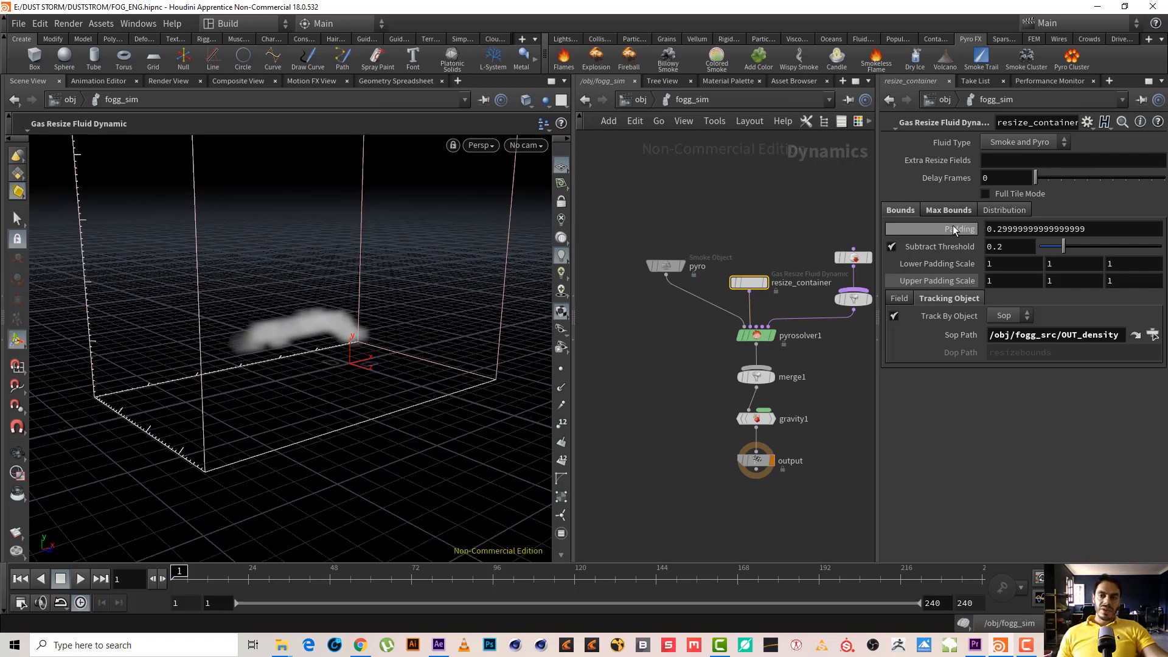
{"action": "left_click_drag", "start_coordinate": [331, 237], "coordinate": [355, 417], "text": "alt"}
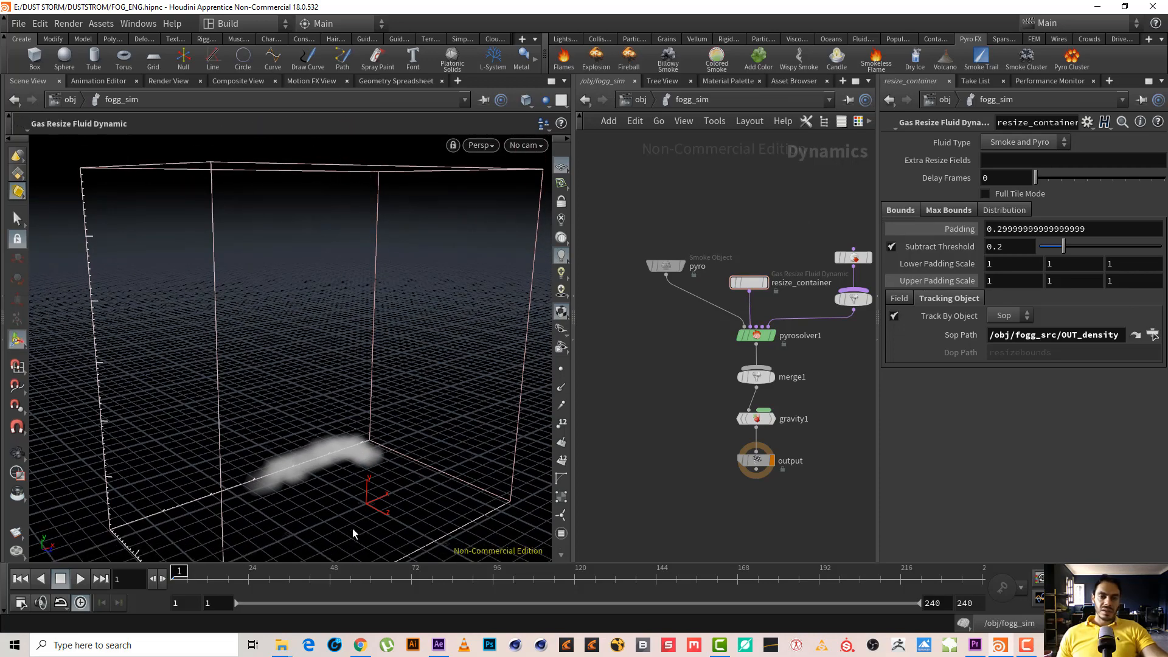
{"action": "left_click_drag", "start_coordinate": [261, 390], "coordinate": [213, 298], "text": "alt"}
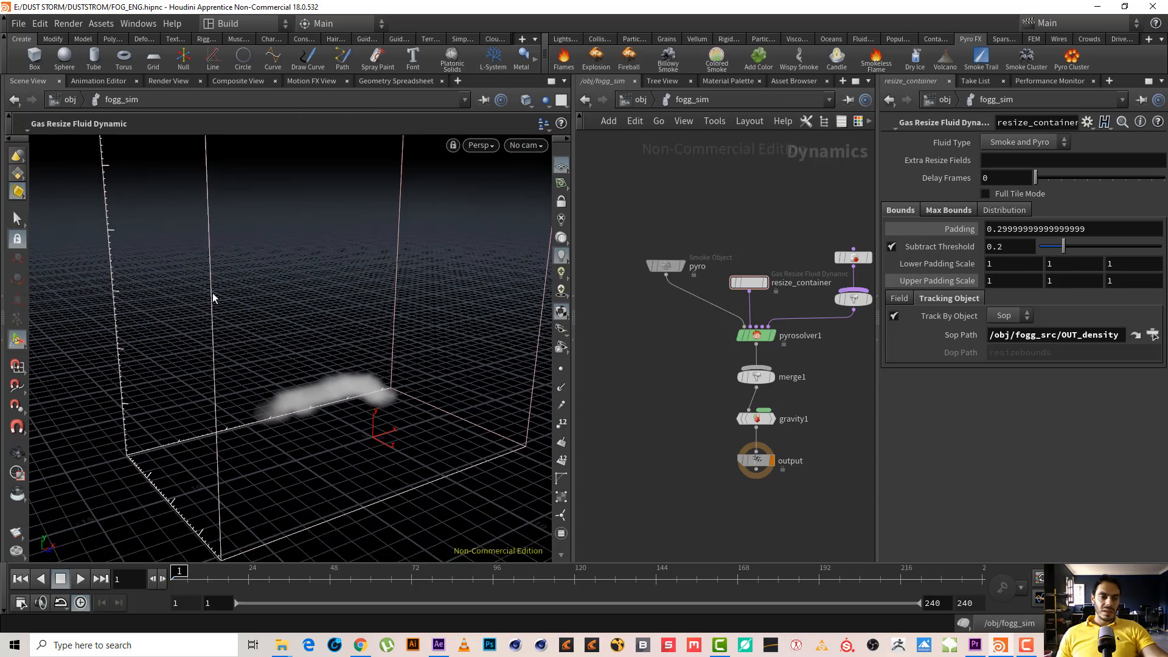
{"action": "left_click", "coordinate": [80, 578]}
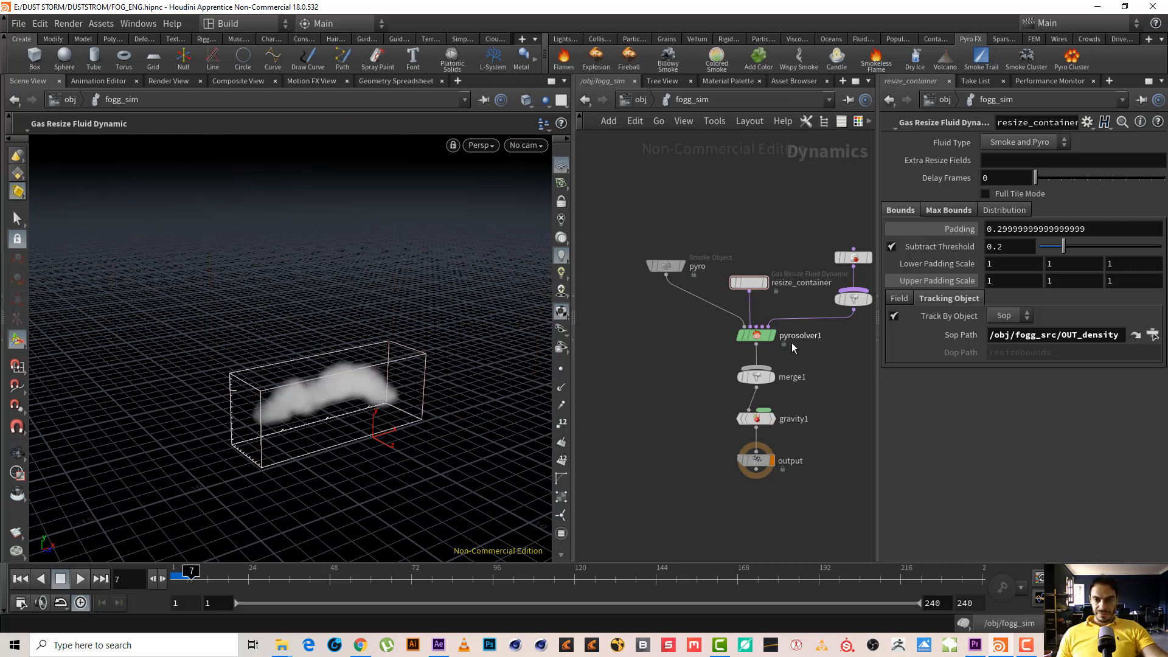
Step: Set the pyro smoke object's division size to 0.1
{"action": "left_click", "coordinate": [758, 335]}
{"action": "left_click_drag", "start_coordinate": [625, 333], "coordinate": [703, 208]}
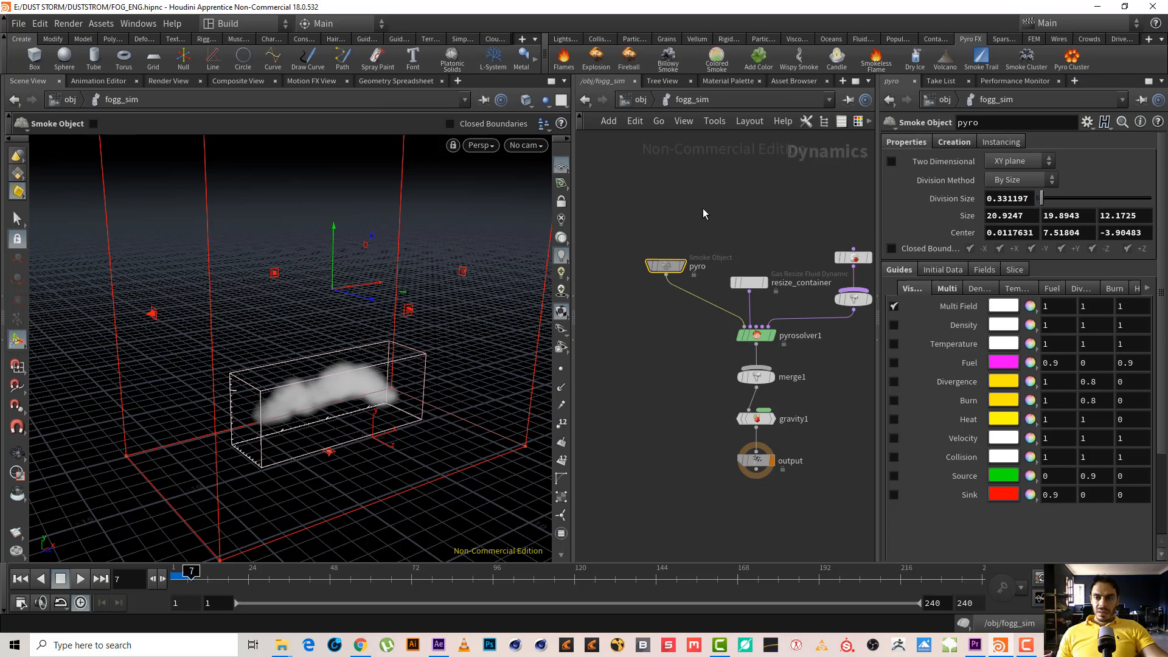
{"action": "double_click", "coordinate": [995, 199]}
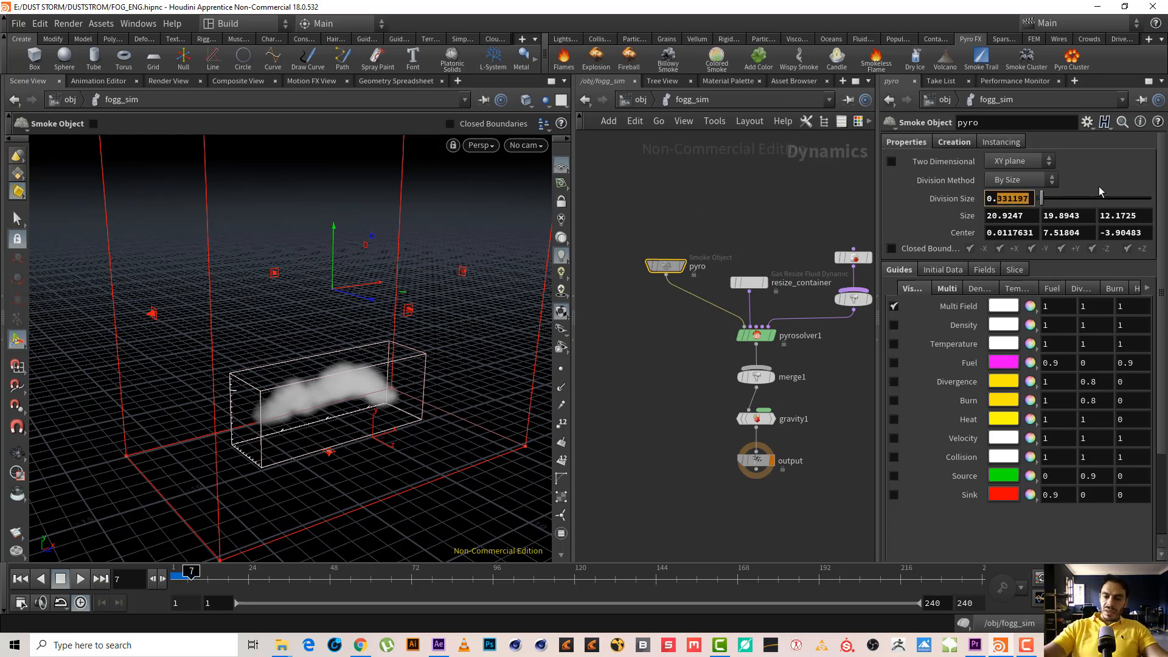
{"action": "type", "text": "0.1"}
{"action": "key", "text": "Return"}
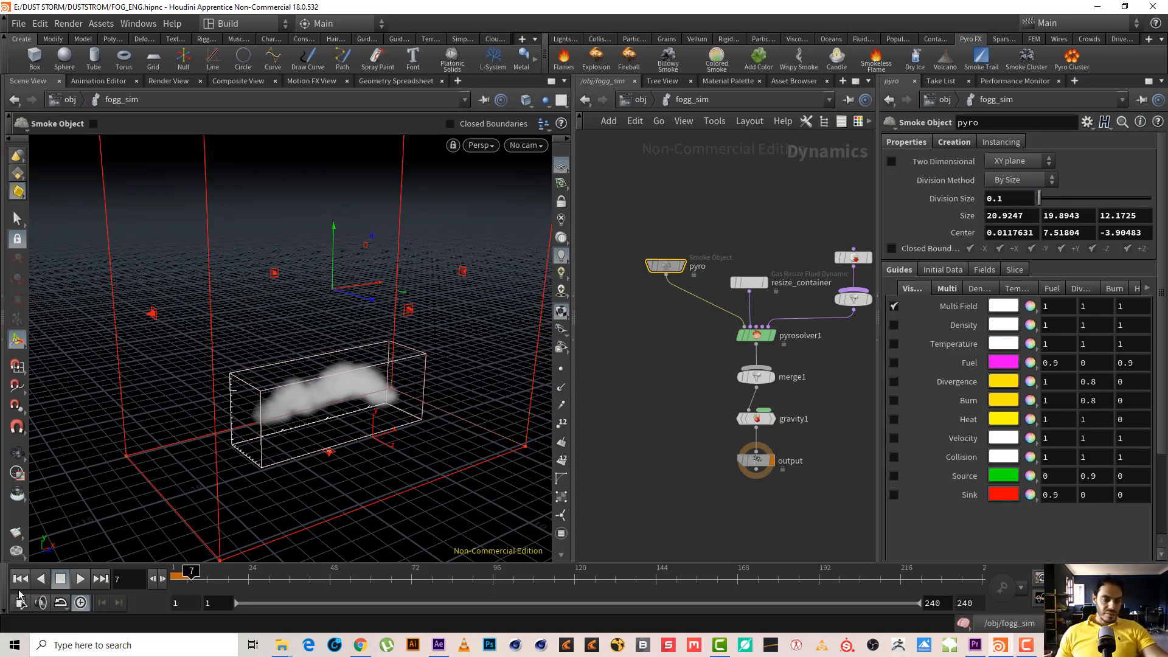
Step: Play the simulation to frame 7 to check the finer smoke resolution, then rewind to frame 1
{"action": "left_click", "coordinate": [60, 578]}
{"action": "left_click", "coordinate": [80, 578]}
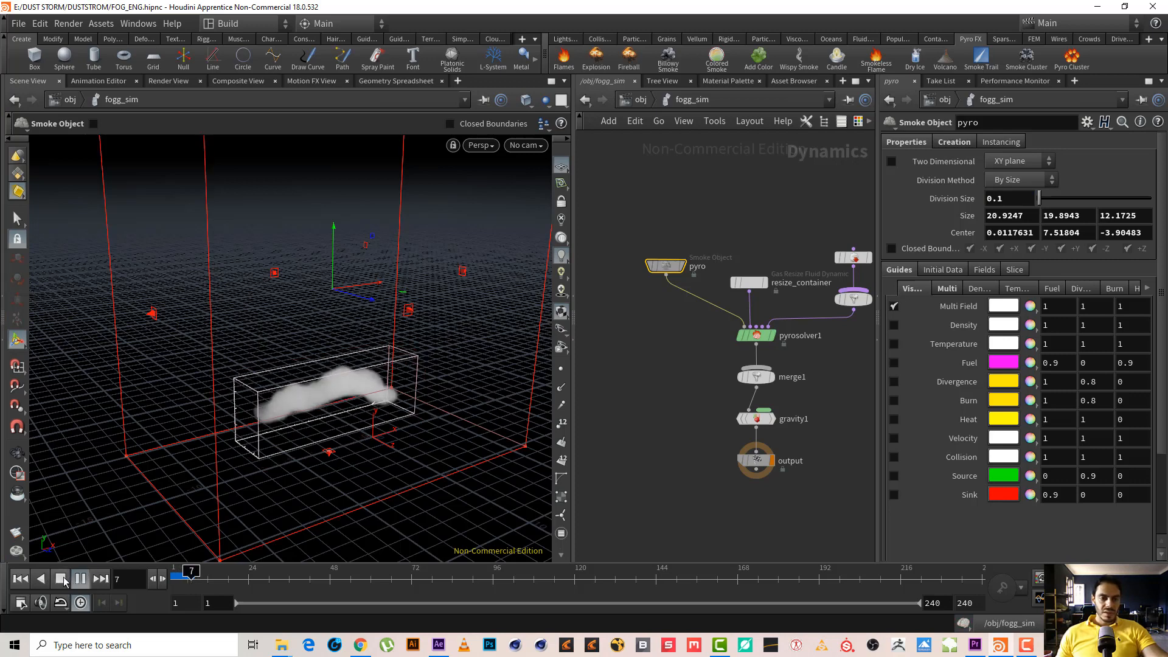
{"action": "left_click", "coordinate": [64, 579]}
{"action": "left_click", "coordinate": [18, 579]}
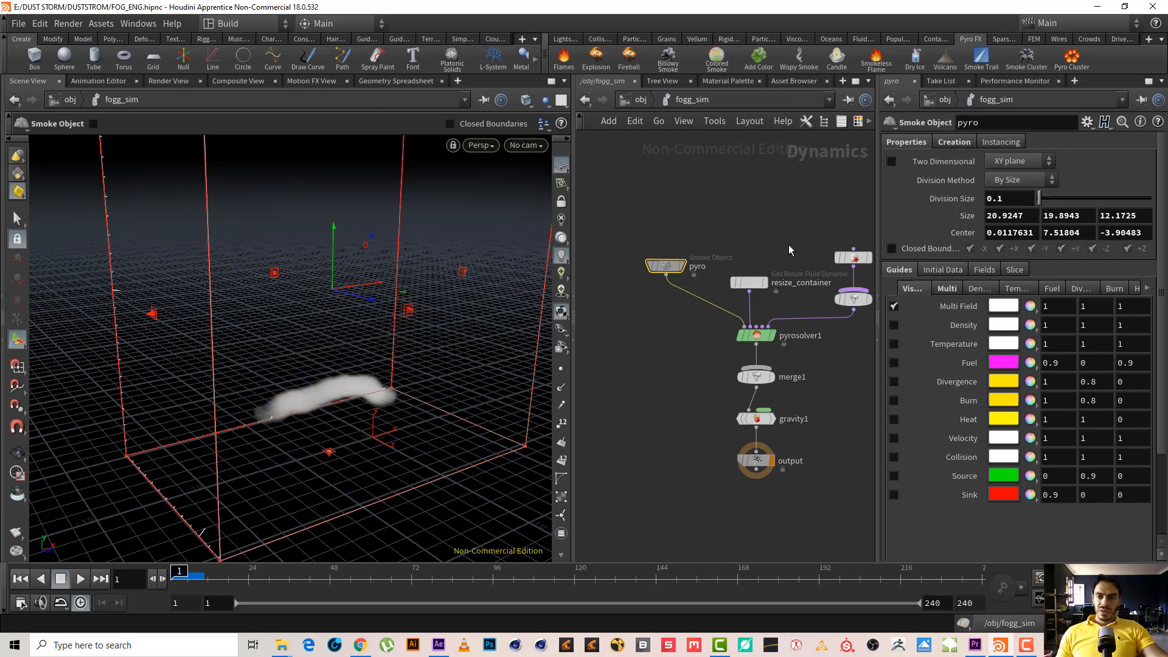
Step: Set pyrosolver1's time scale to 0.5
{"action": "middle_click_drag", "start_coordinate": [784, 206], "coordinate": [732, 213]}
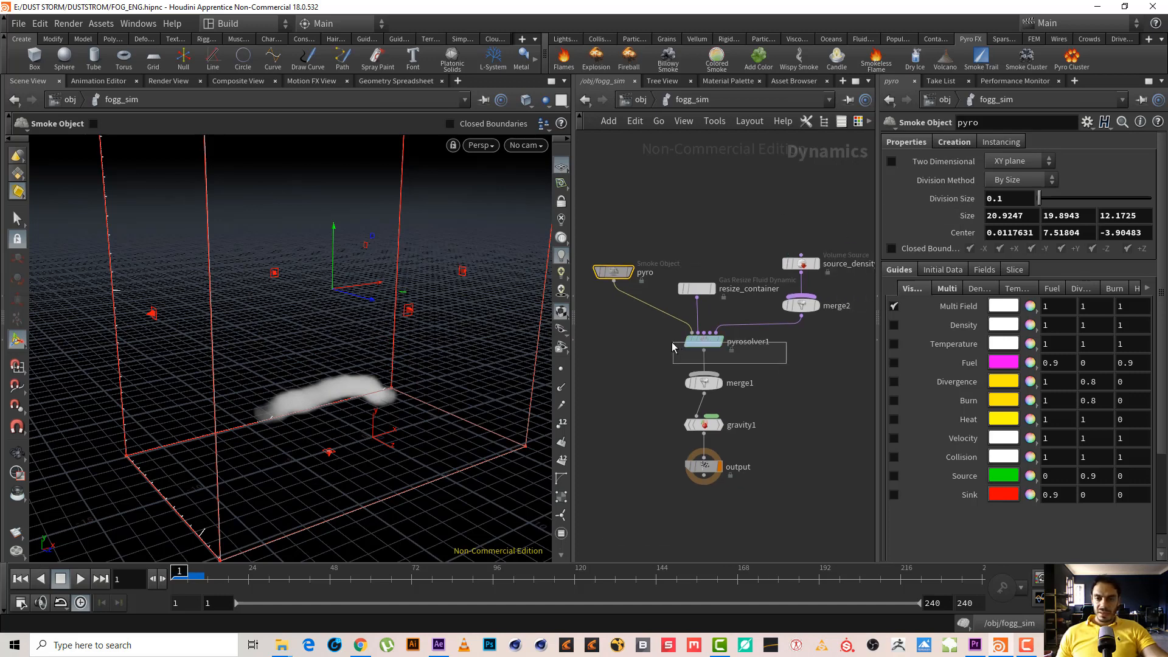
{"action": "left_click_drag", "start_coordinate": [672, 347], "coordinate": [672, 344]}
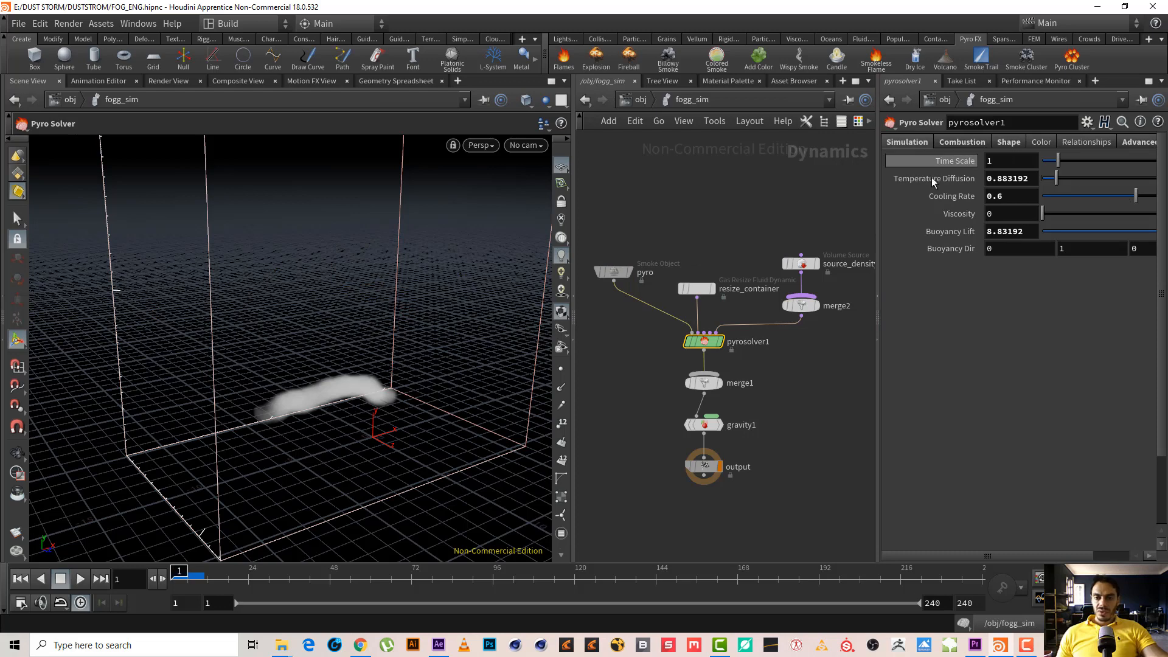
{"action": "scroll", "coordinate": [768, 367], "scroll_direction": "up", "scroll_amount": 8}
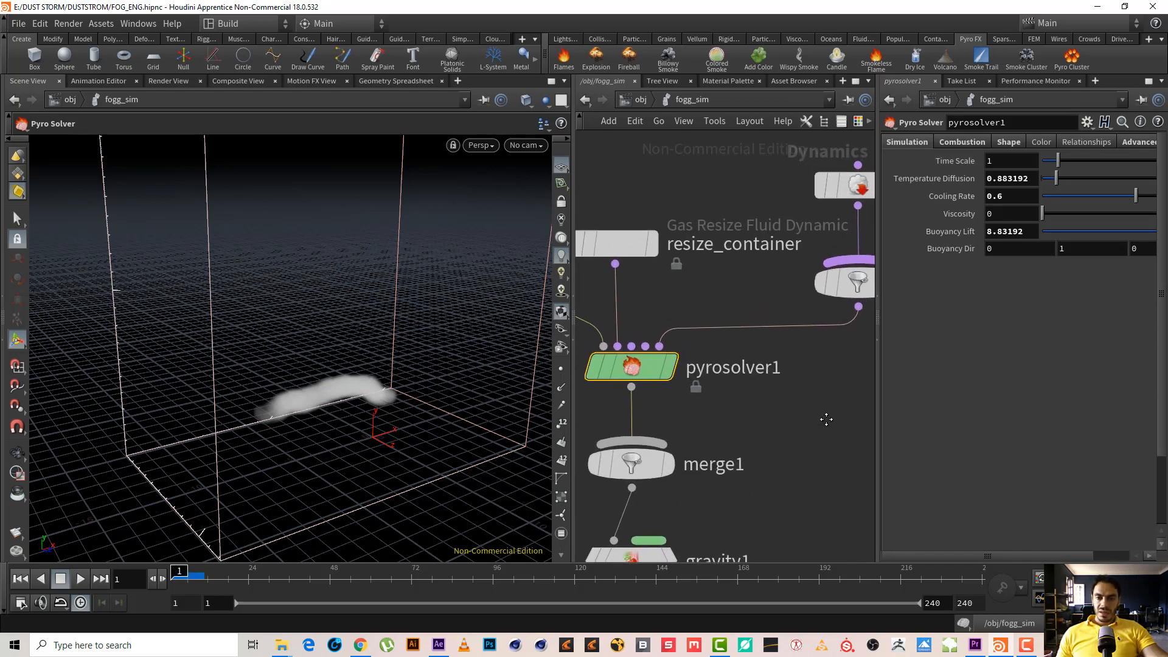
{"action": "scroll", "coordinate": [826, 419], "scroll_direction": "down", "scroll_amount": 3}
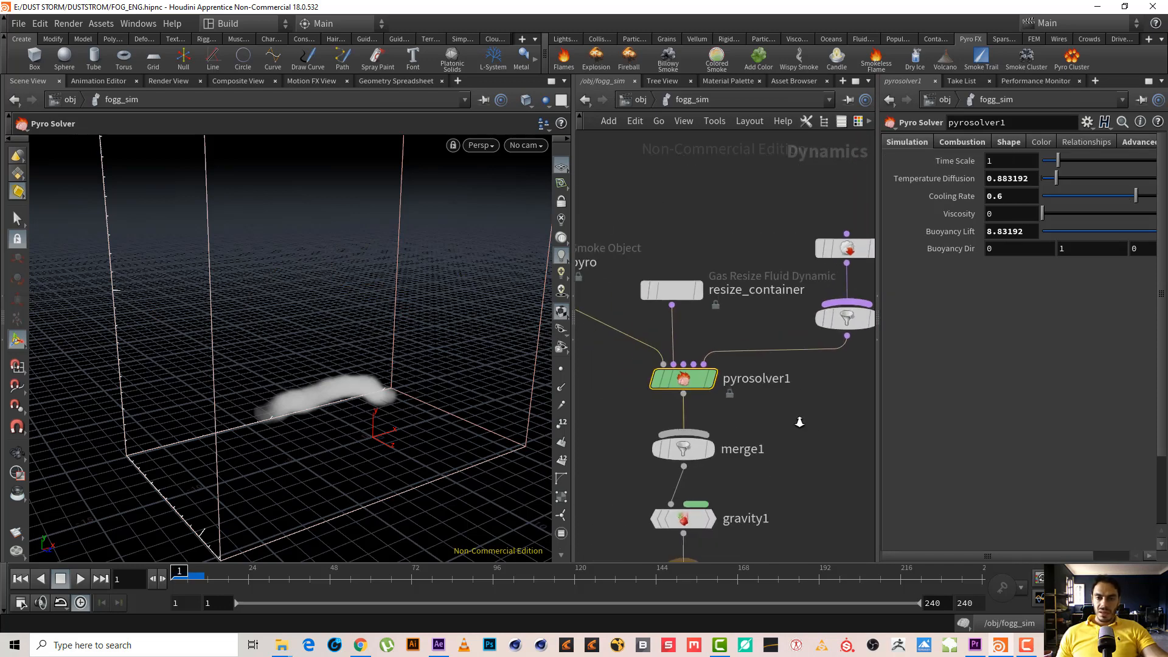
{"action": "double_click", "coordinate": [1011, 161]}
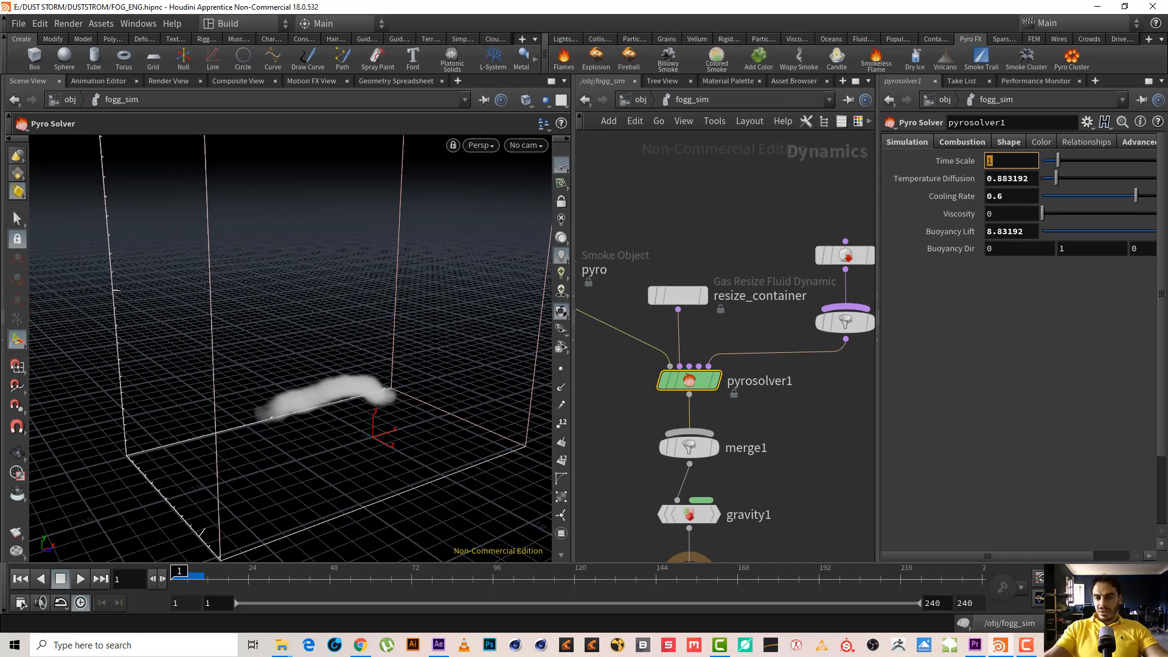
{"action": "type", "text": ".5"}
{"action": "key", "text": "Return"}
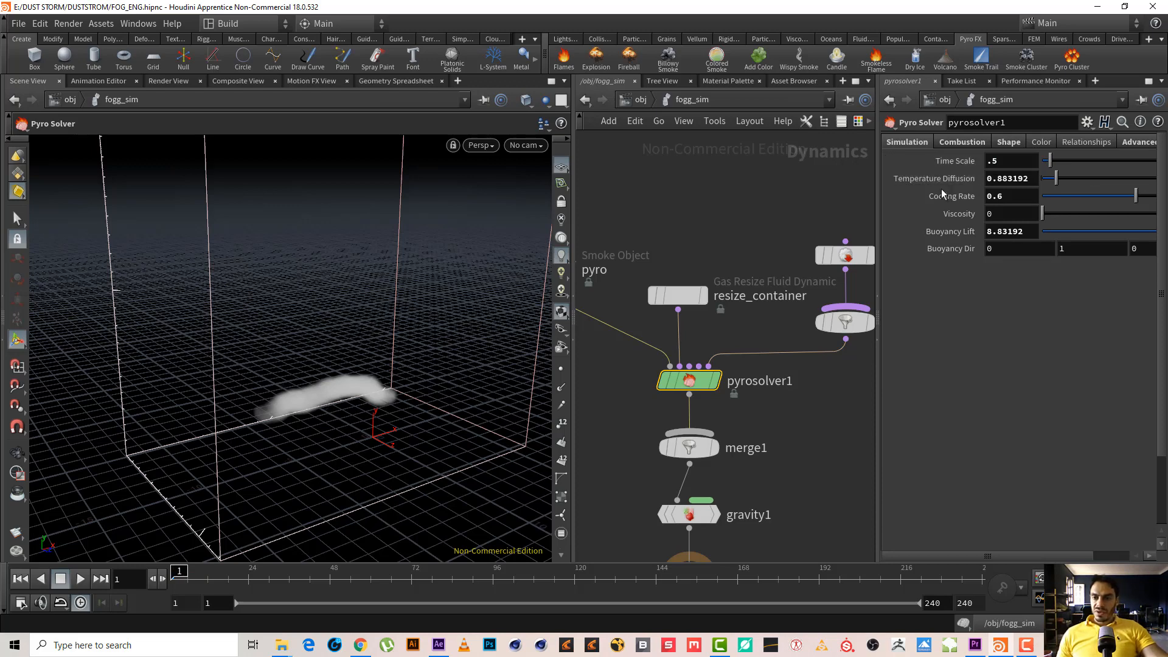
Step: Keep pyrosolver1's cooling rate at 0.6 and set its buoyancy lift to 0.5
{"action": "left_click_drag", "start_coordinate": [997, 178], "coordinate": [1099, 172]}
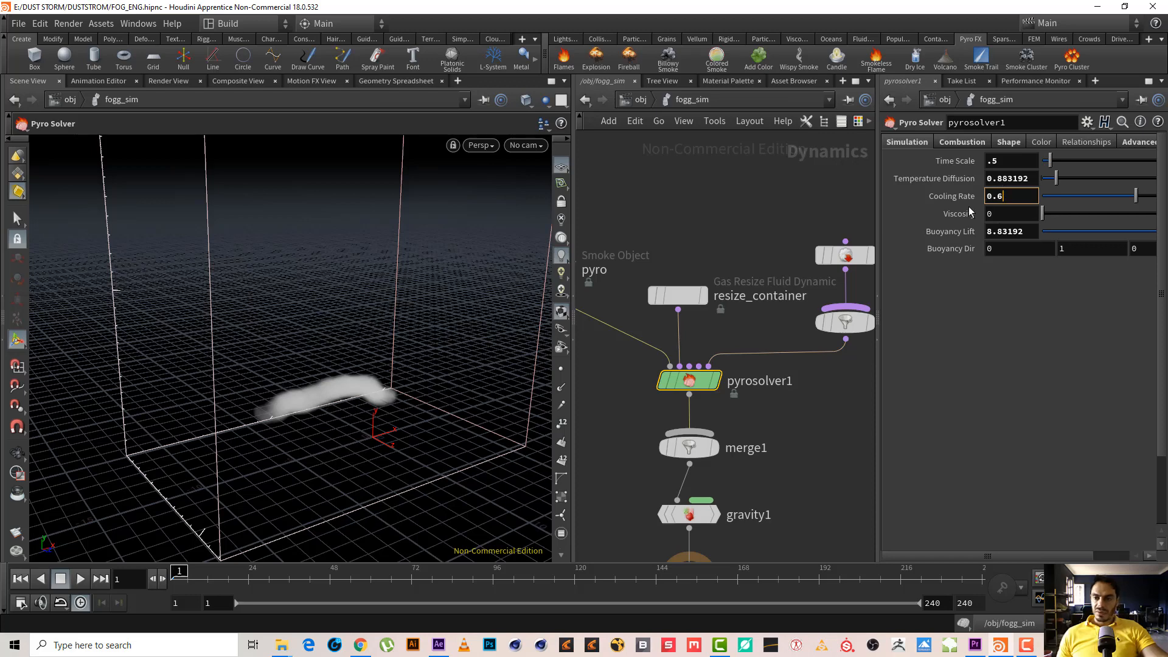
{"action": "key", "text": "Return"}
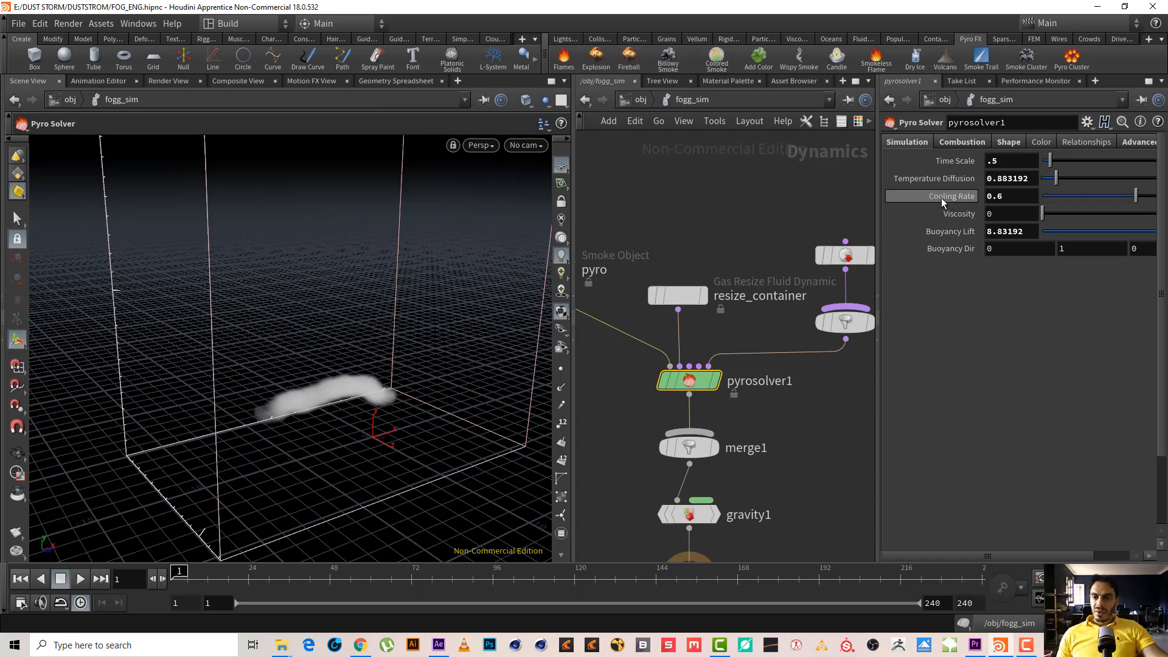
{"action": "double_click", "coordinate": [1017, 231]}
{"action": "type", "text": ".5"}
{"action": "key", "text": "Return"}
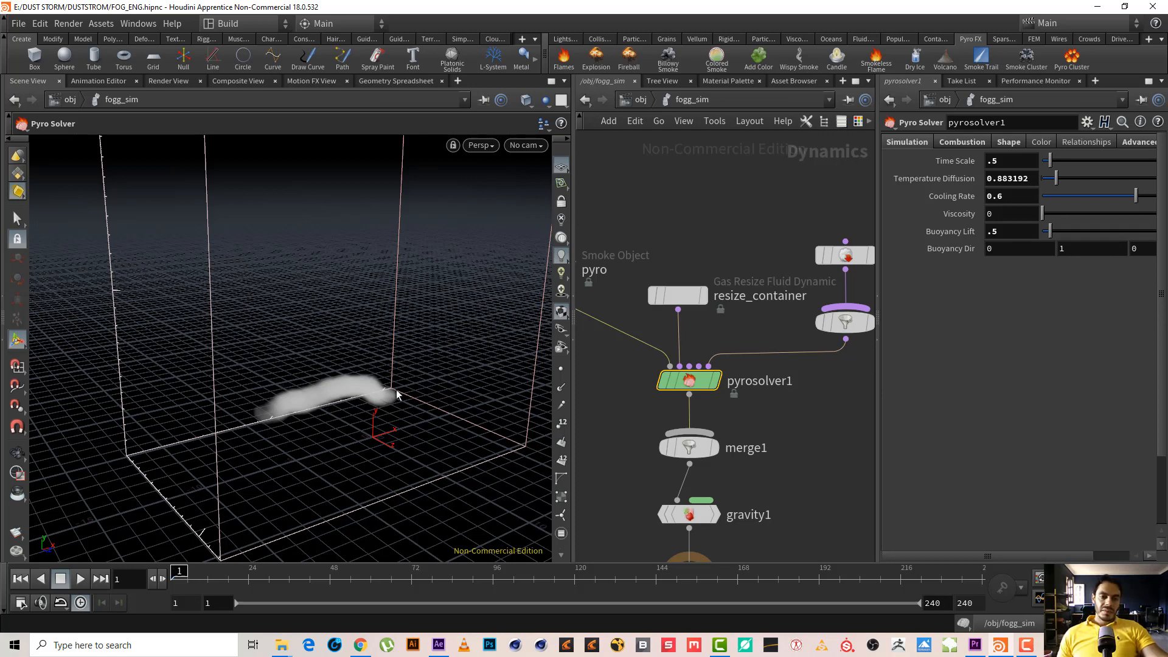
Step: Inspect merge1, play the simulation to frame 57 while examining the smoke's shape and rise, and rewind to frame 1
{"action": "left_click_drag", "start_coordinate": [397, 390], "coordinate": [411, 409], "text": "alt"}
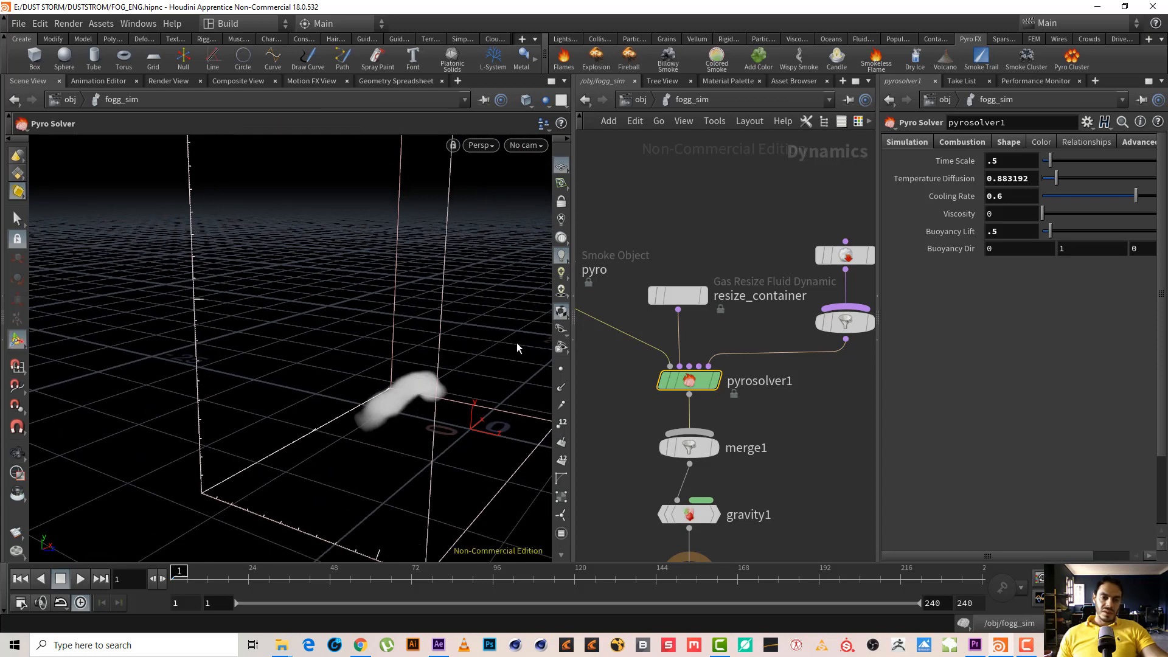
{"action": "middle_click_drag", "start_coordinate": [777, 363], "coordinate": [811, 281]}
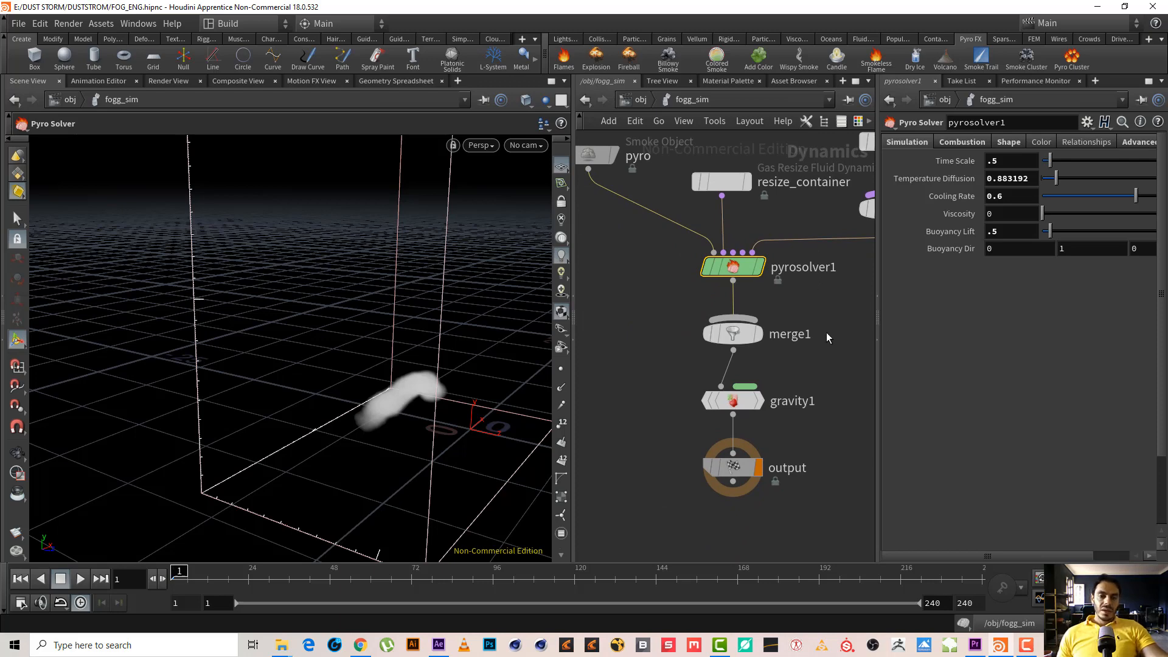
{"action": "left_click", "coordinate": [733, 334]}
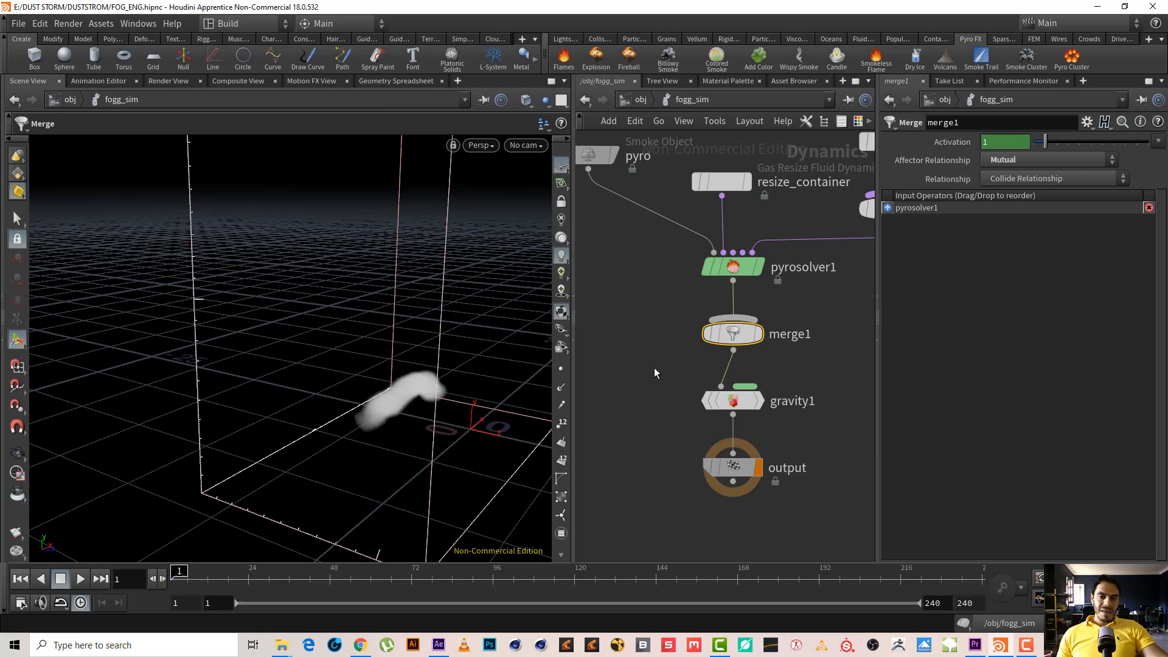
{"action": "left_click_drag", "start_coordinate": [478, 308], "coordinate": [440, 305], "text": "alt"}
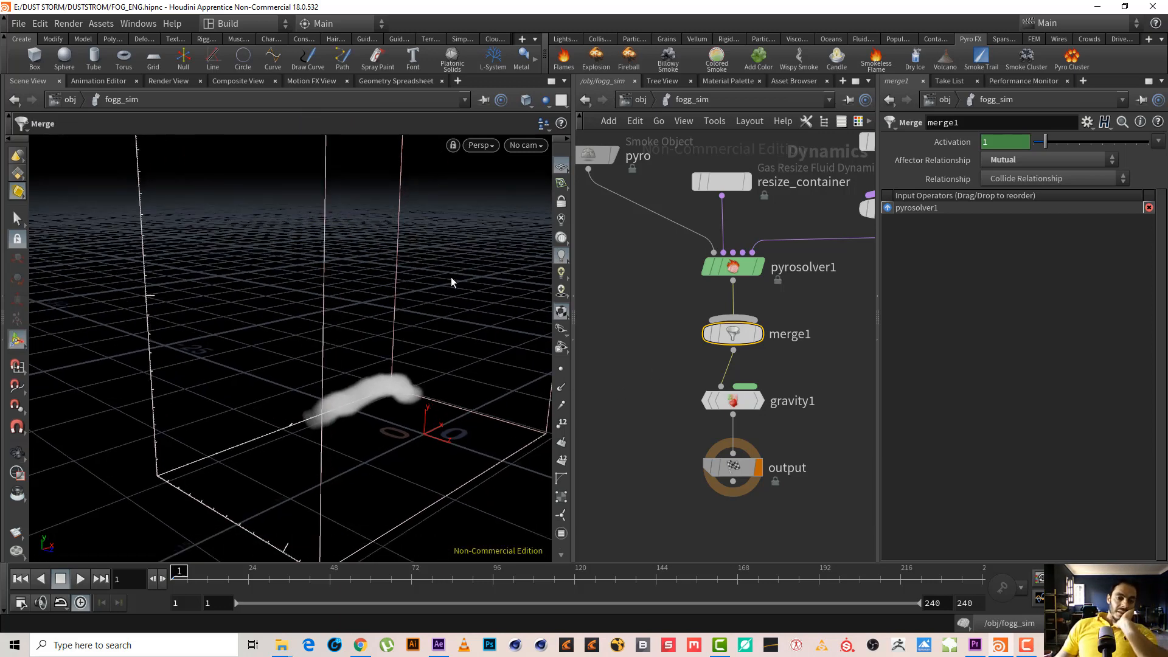
{"action": "left_click", "coordinate": [81, 579]}
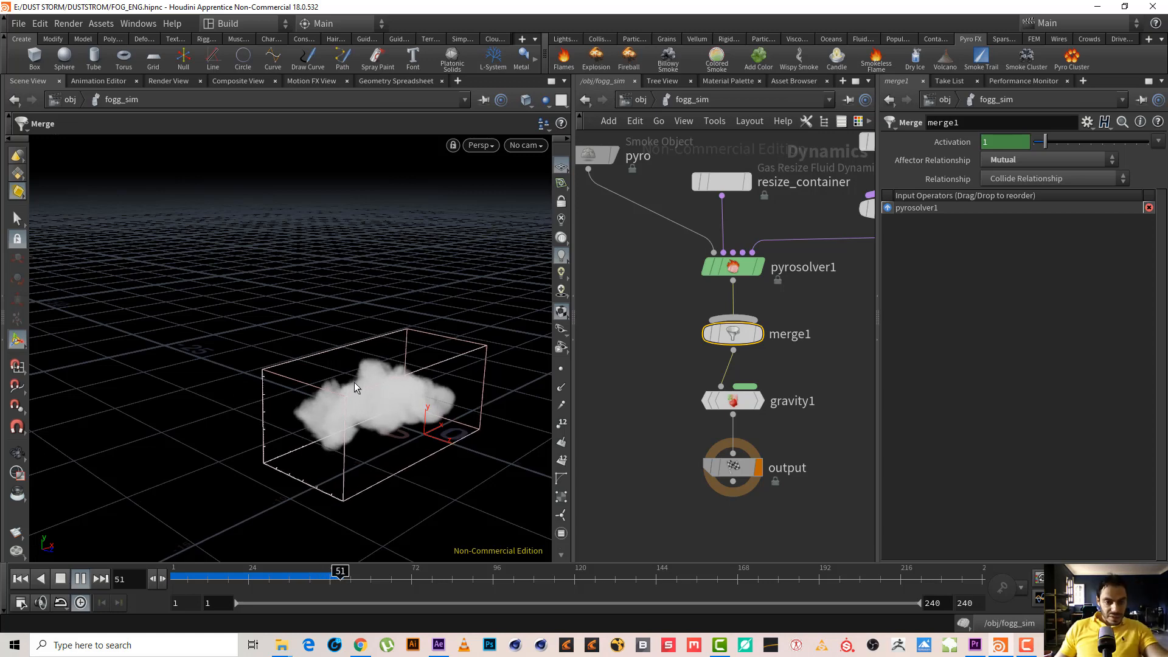
{"action": "left_click_drag", "start_coordinate": [375, 355], "coordinate": [375, 352], "text": "alt"}
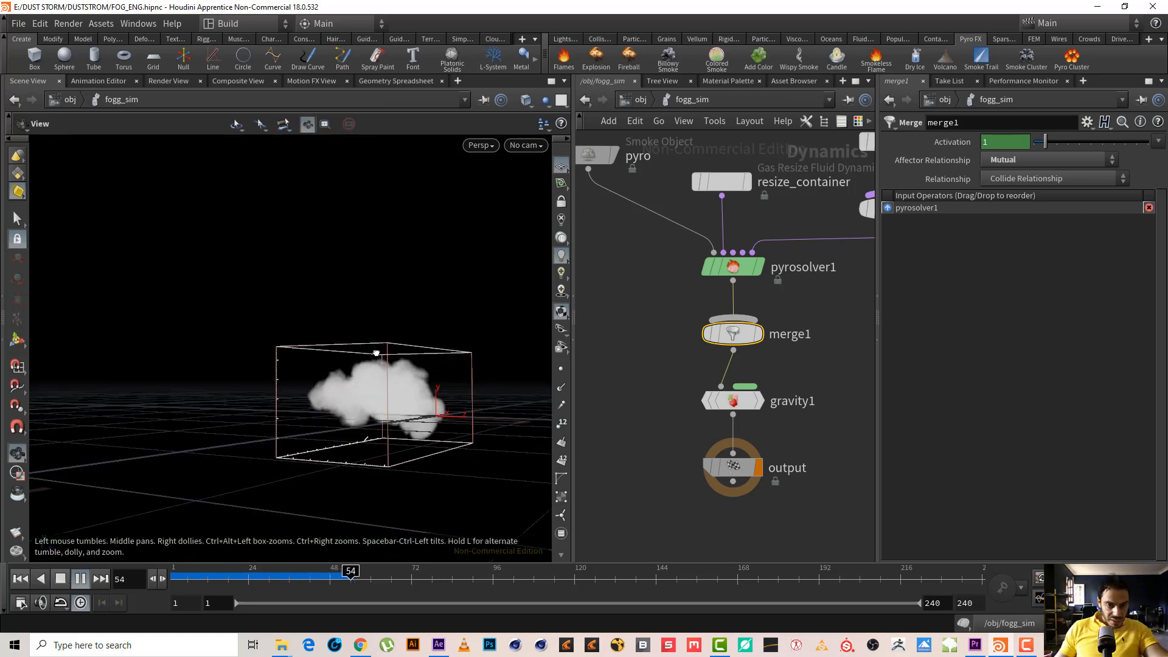
{"action": "left_click", "coordinate": [62, 579]}
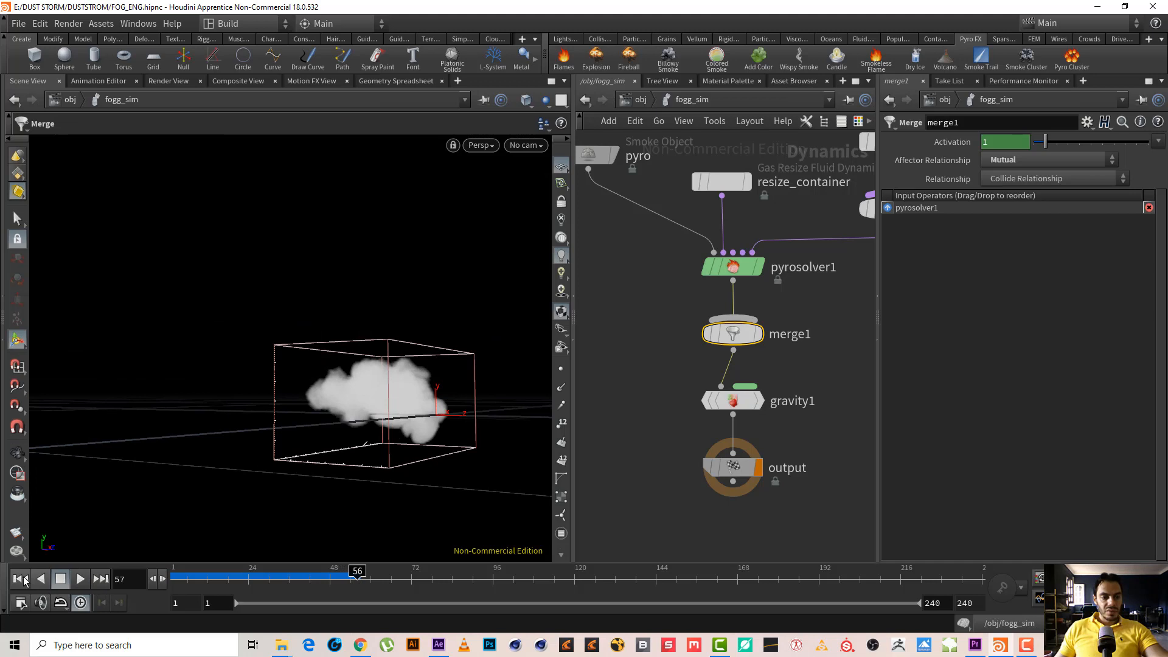
{"action": "middle_click_drag", "start_coordinate": [630, 315], "coordinate": [685, 399]}
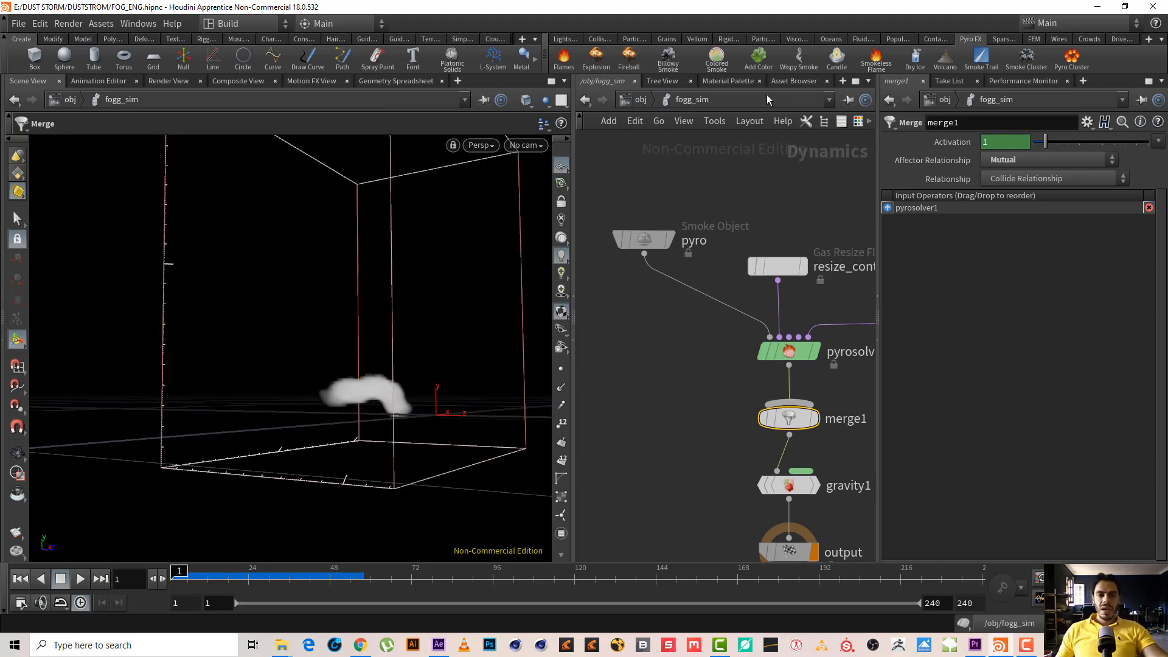
Step: Return to the object level and examine how the smoke source sits on the terrain
{"action": "left_click", "coordinate": [637, 100]}
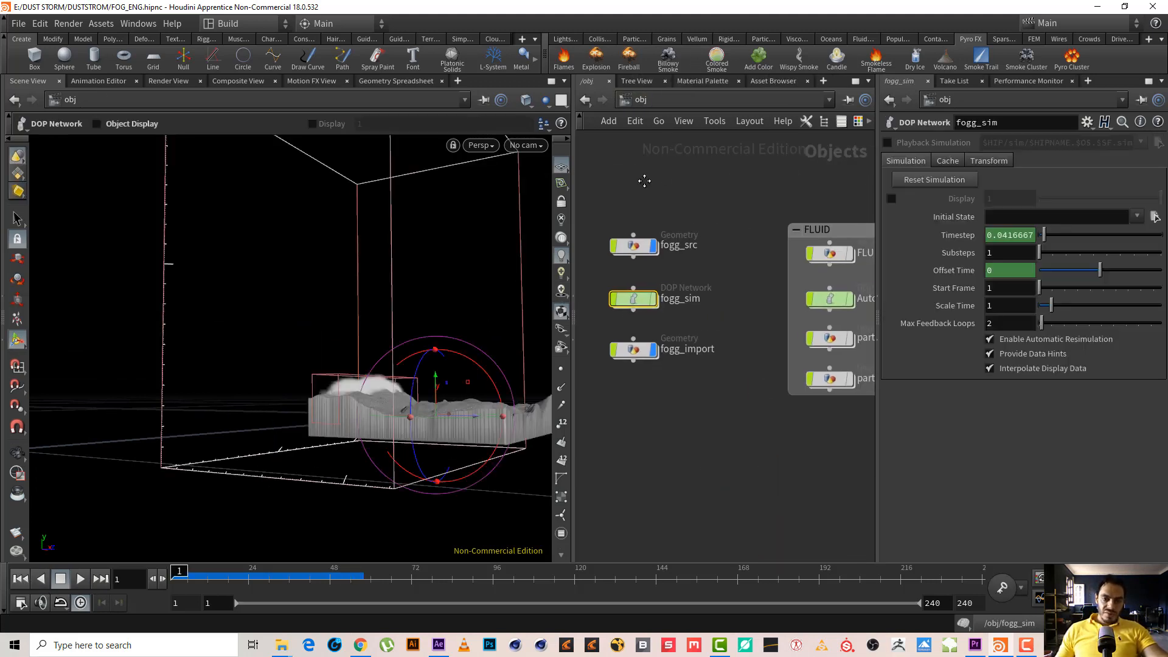
{"action": "key", "text": "Escape"}
{"action": "left_click_drag", "start_coordinate": [304, 328], "coordinate": [277, 412]}
{"action": "middle_click_drag", "start_coordinate": [277, 412], "coordinate": [310, 347]}
{"action": "right_click_drag", "start_coordinate": [311, 347], "coordinate": [442, 298]}
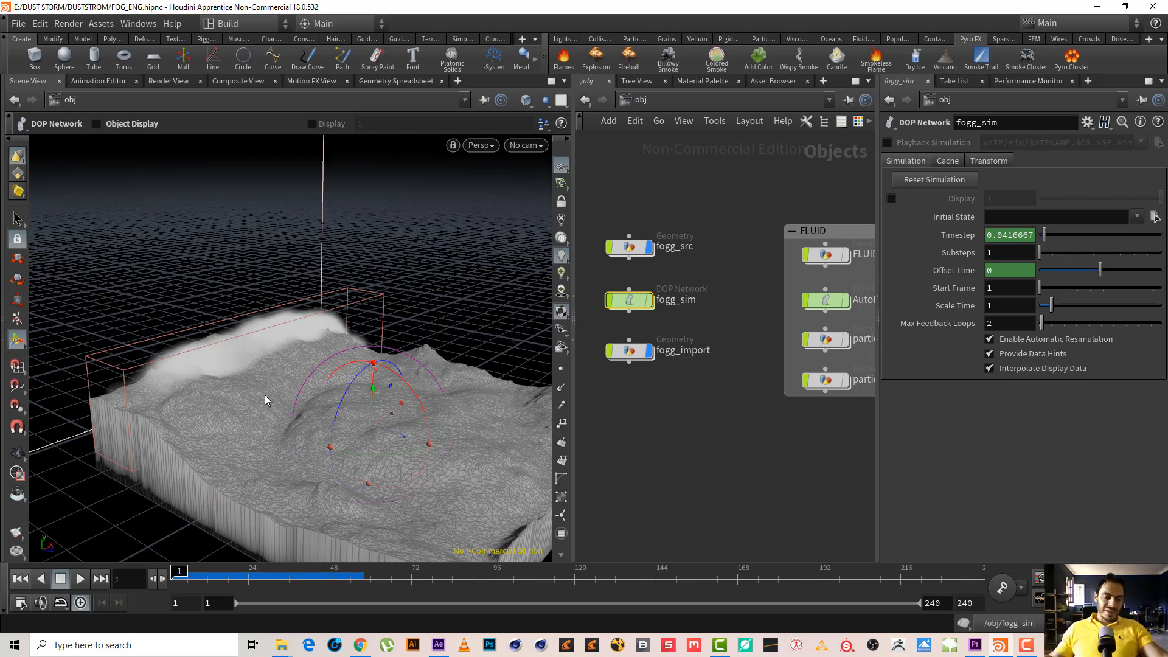
Step: Enter AutoDopNetwork and copy the GROUND static object, merge3 and staticsolver1 nodes
{"action": "double_click", "coordinate": [826, 300]}
{"action": "middle_click_drag", "start_coordinate": [785, 357], "coordinate": [913, 424]}
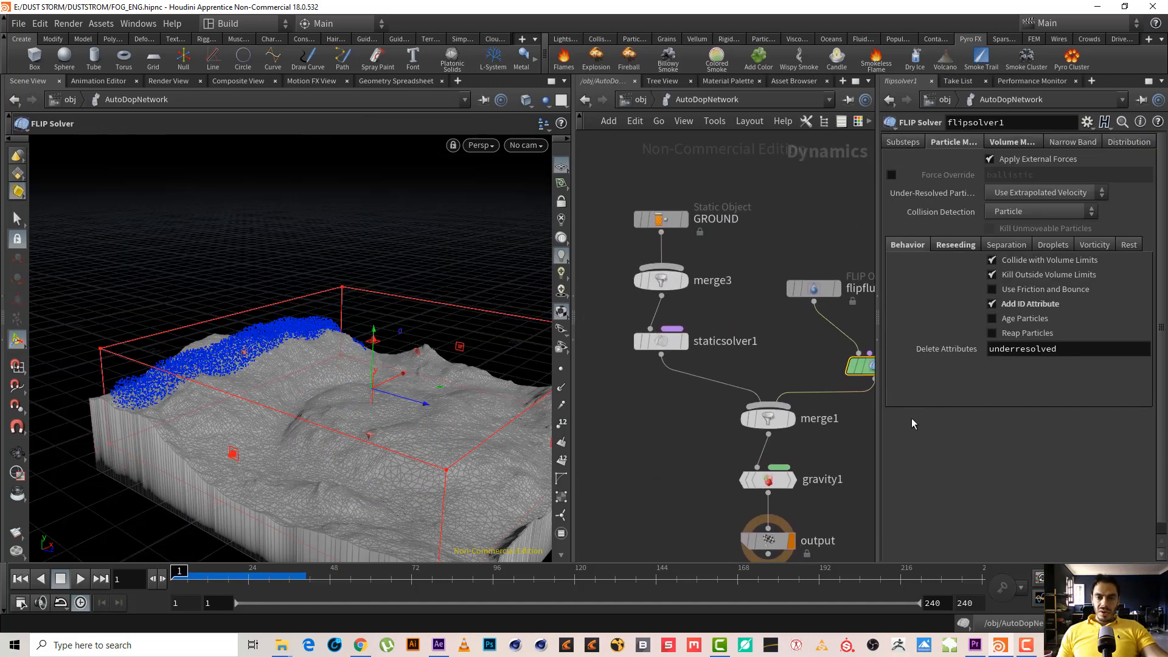
{"action": "left_click_drag", "start_coordinate": [678, 202], "coordinate": [699, 152]}
{"action": "key", "text": "ctrl+c"}
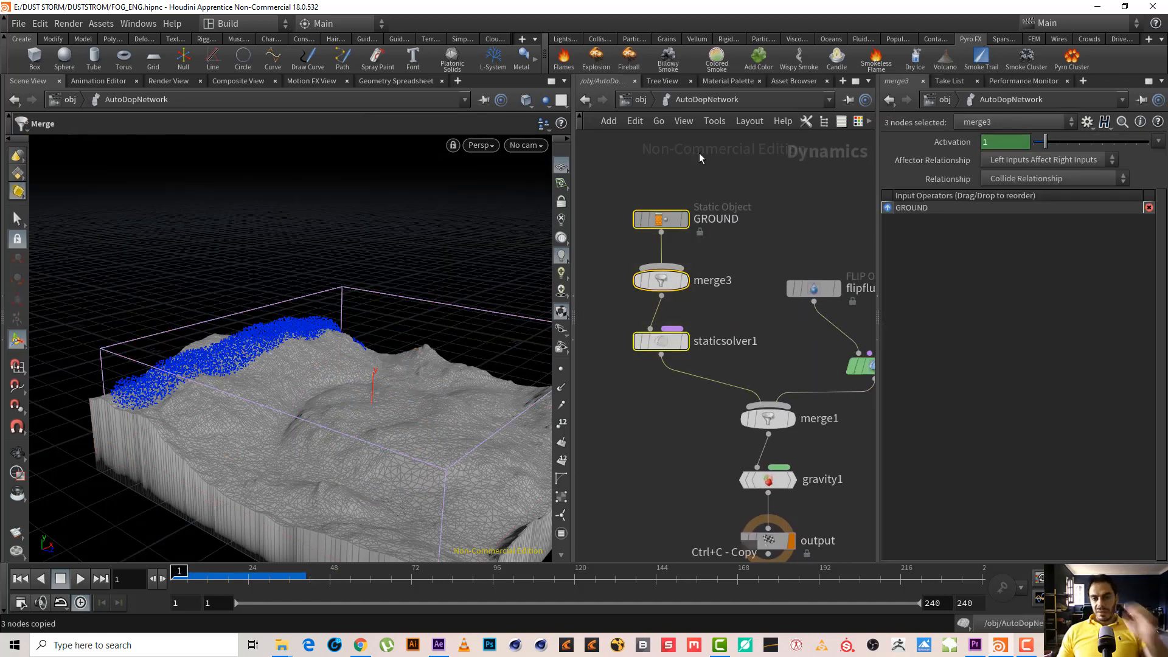
Step: Paste the three copied ground collision nodes into fogg_sim and connect staticsolver1 to merge1
{"action": "left_click", "coordinate": [641, 100]}
{"action": "double_click", "coordinate": [630, 301]}
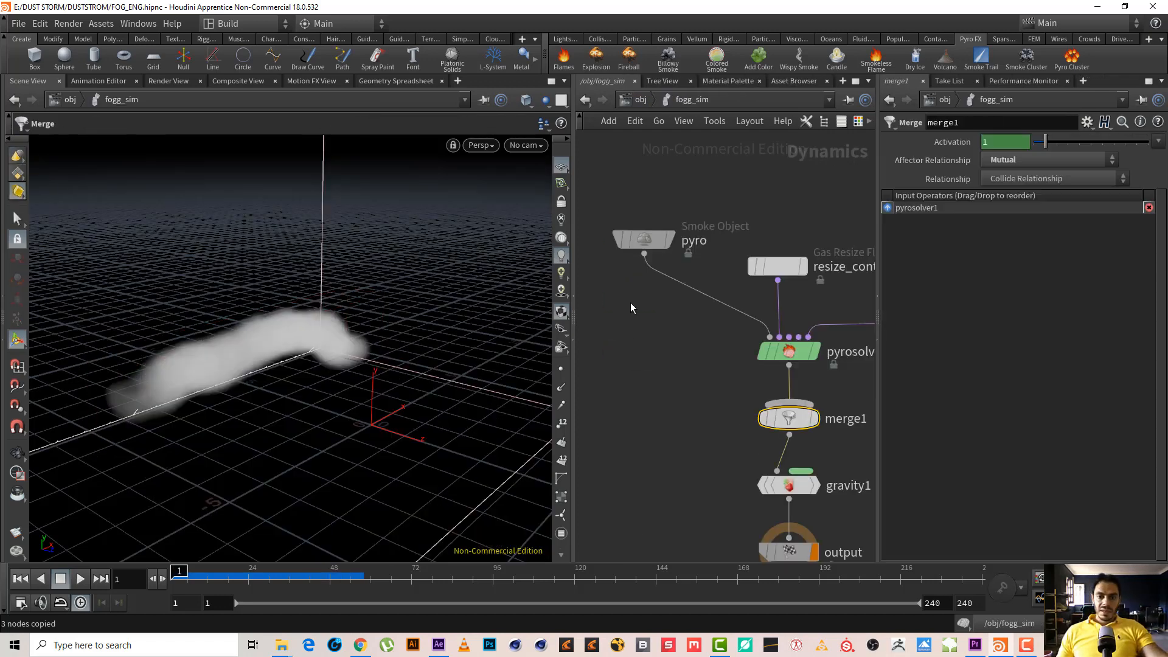
{"action": "middle_click_drag", "start_coordinate": [696, 378], "coordinate": [703, 355]}
{"action": "left_click", "coordinate": [703, 354]}
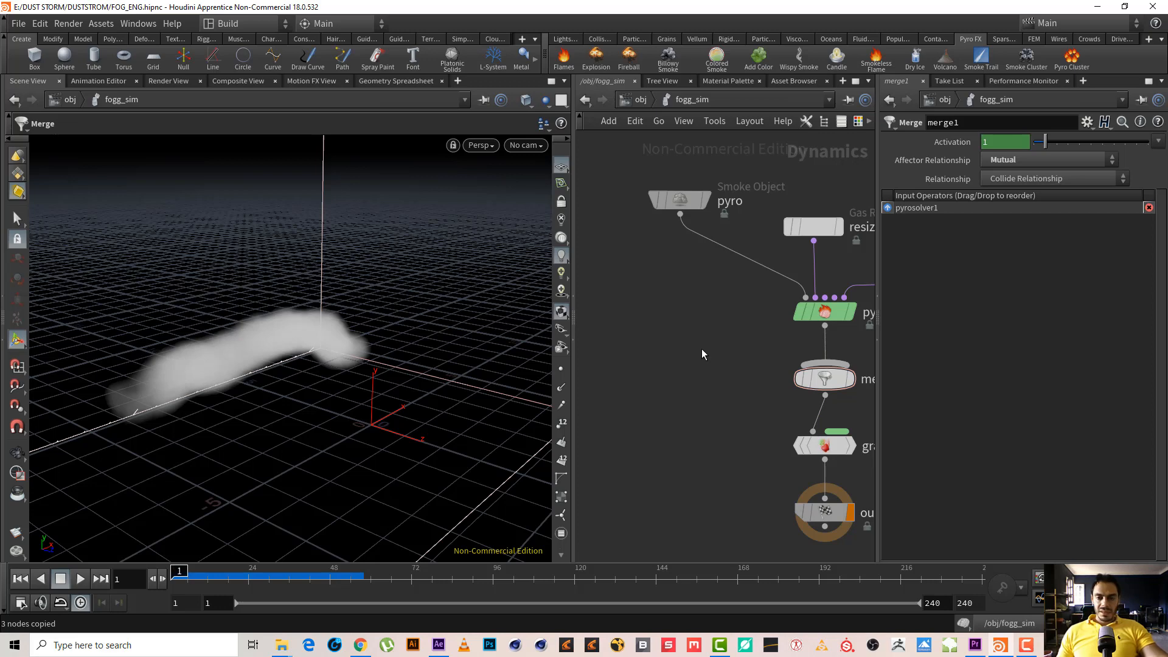
{"action": "key", "text": "ctrl+v"}
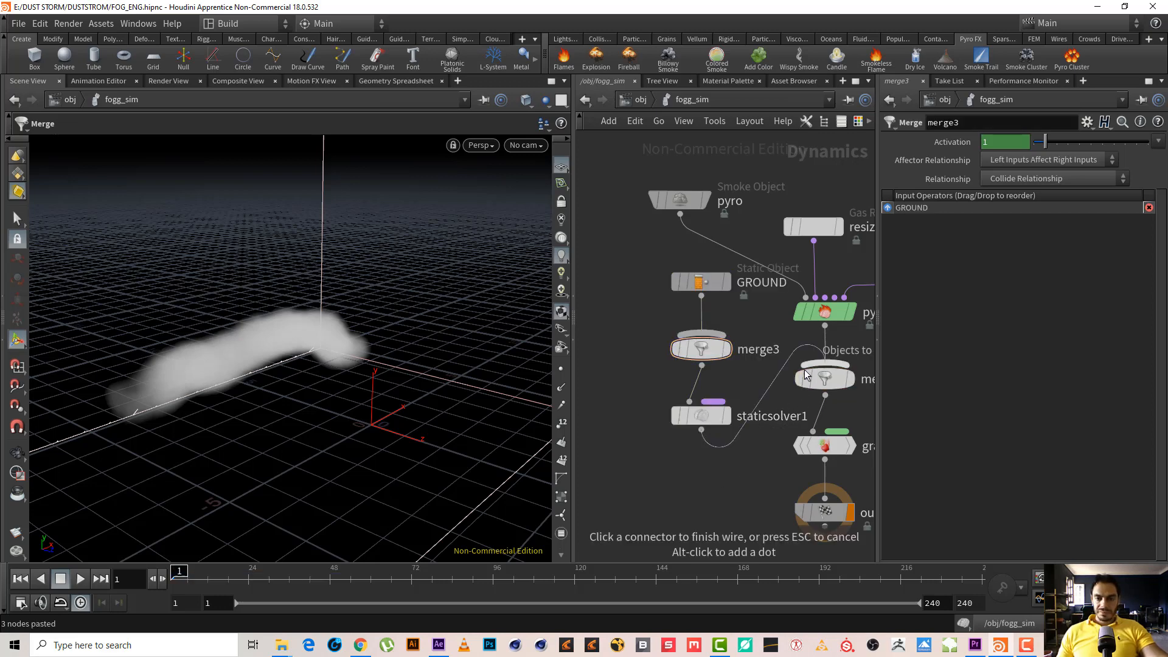
{"action": "left_click", "coordinate": [832, 380]}
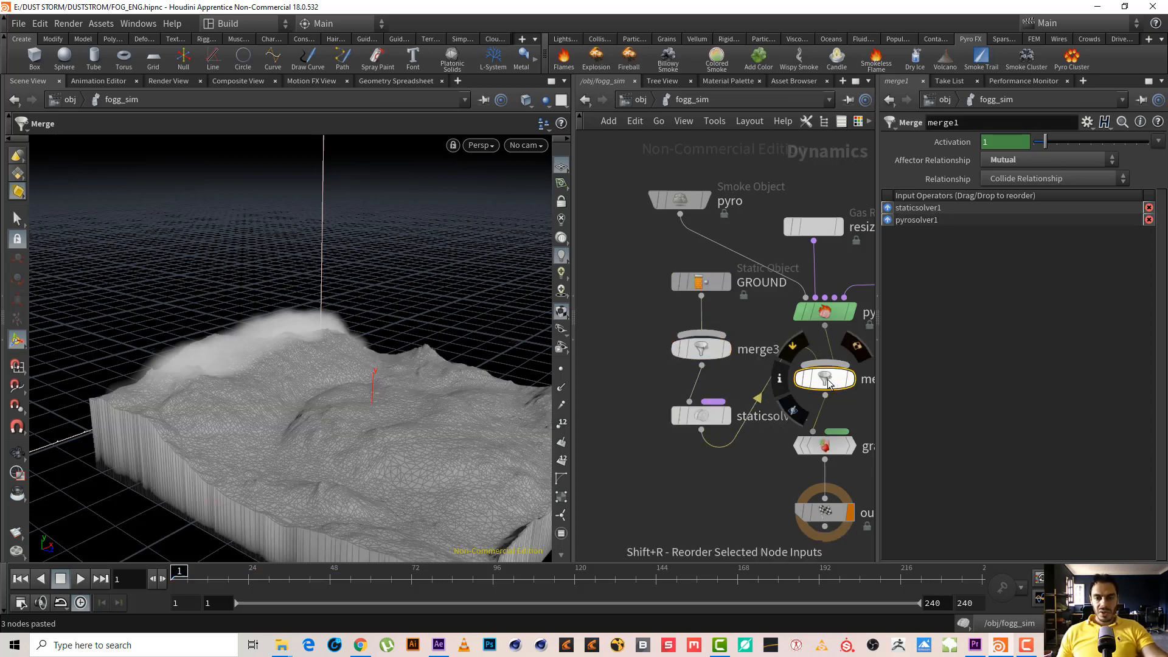
Step: Move the GROUND, merge3 and staticsolver1 branch away from the pyro nodes to tidy the network
{"action": "left_click_drag", "start_coordinate": [639, 281], "coordinate": [713, 475]}
{"action": "scroll", "coordinate": [713, 475], "scroll_direction": "down", "scroll_amount": 3}
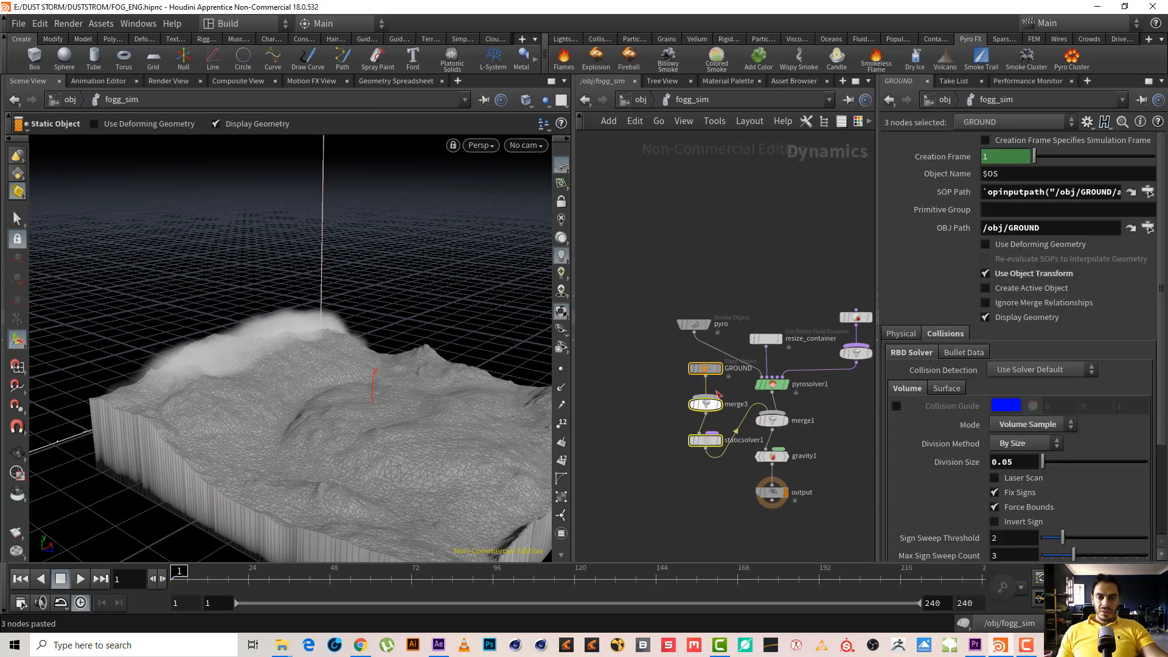
{"action": "left_click_drag", "start_coordinate": [707, 369], "coordinate": [623, 353]}
{"action": "left_click", "coordinate": [672, 451]}
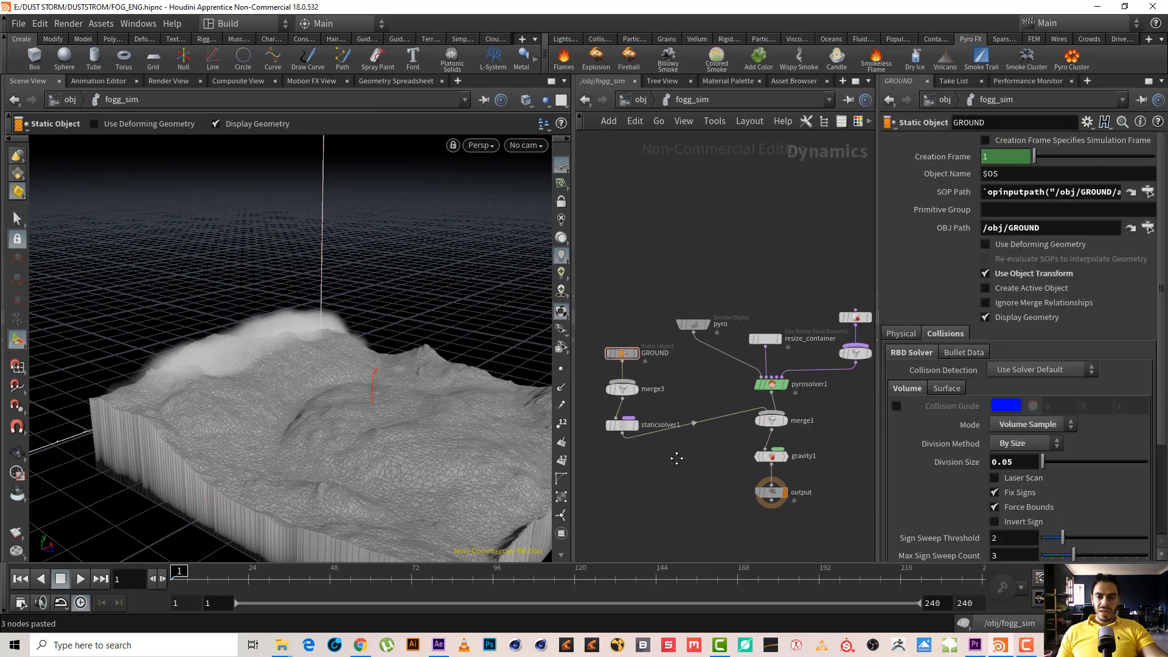
Step: Examine the initialization options of the source_density_from_fogg_src volume source without changing Source Smoke
{"action": "middle_click_drag", "start_coordinate": [832, 362], "coordinate": [735, 365]}
{"action": "left_click_drag", "start_coordinate": [830, 289], "coordinate": [727, 340]}
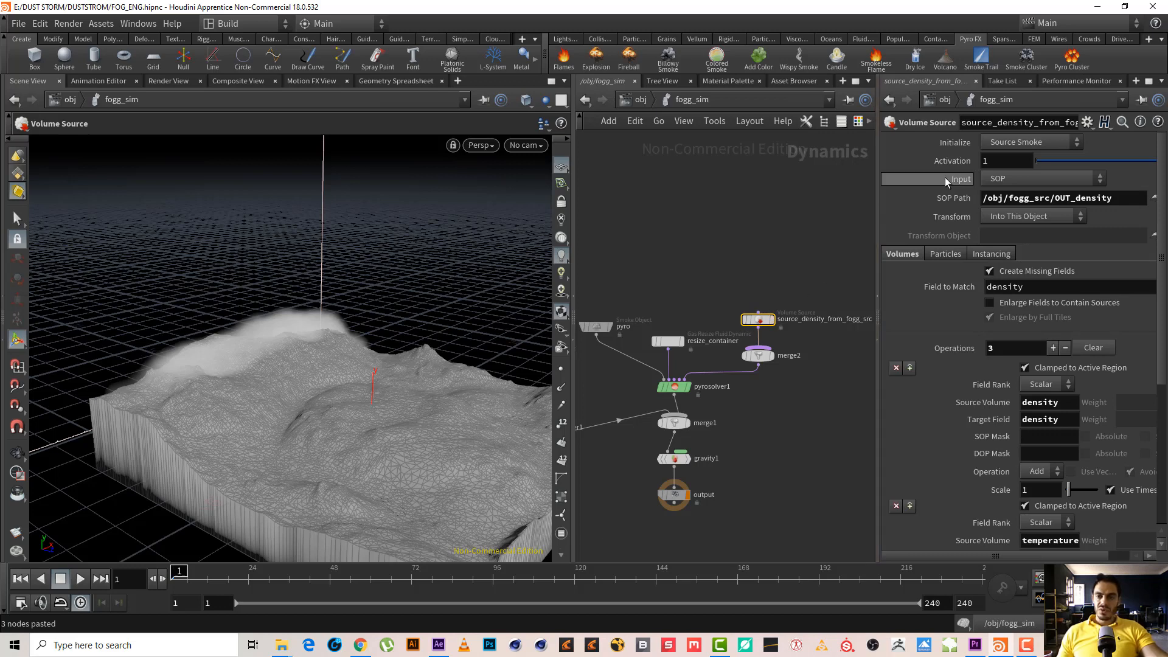
{"action": "left_click", "coordinate": [1046, 146]}
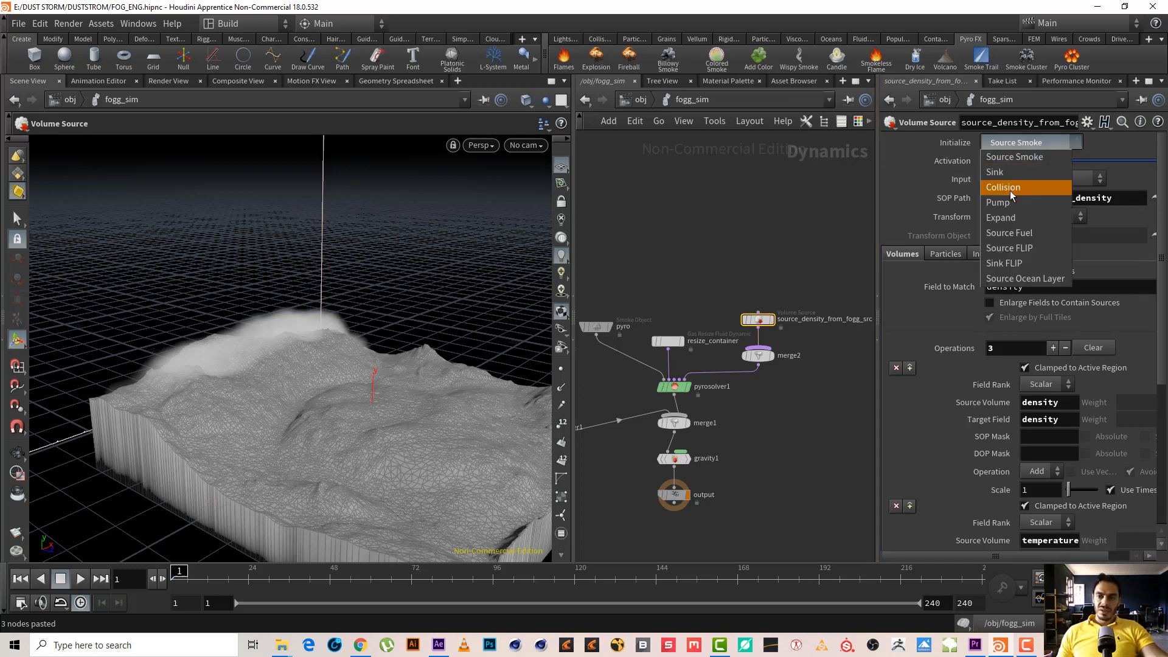
{"action": "left_click", "coordinate": [707, 213]}
{"action": "middle_click_drag", "start_coordinate": [725, 227], "coordinate": [882, 184]}
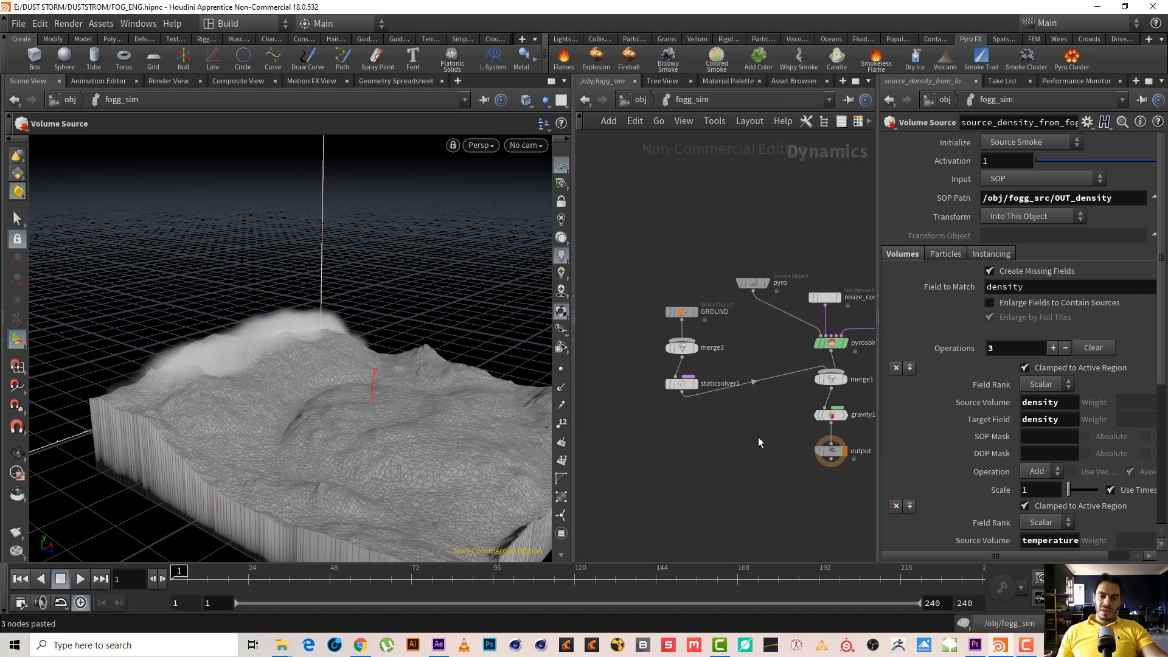
Step: Move the GROUND, merge3 and staticsolver1 branch slightly higher beside the pyro object and select staticsolver1
{"action": "left_click_drag", "start_coordinate": [716, 455], "coordinate": [604, 302]}
{"action": "left_click_drag", "start_coordinate": [689, 315], "coordinate": [681, 291]}
{"action": "middle_click_drag", "start_coordinate": [767, 343], "coordinate": [720, 348]}
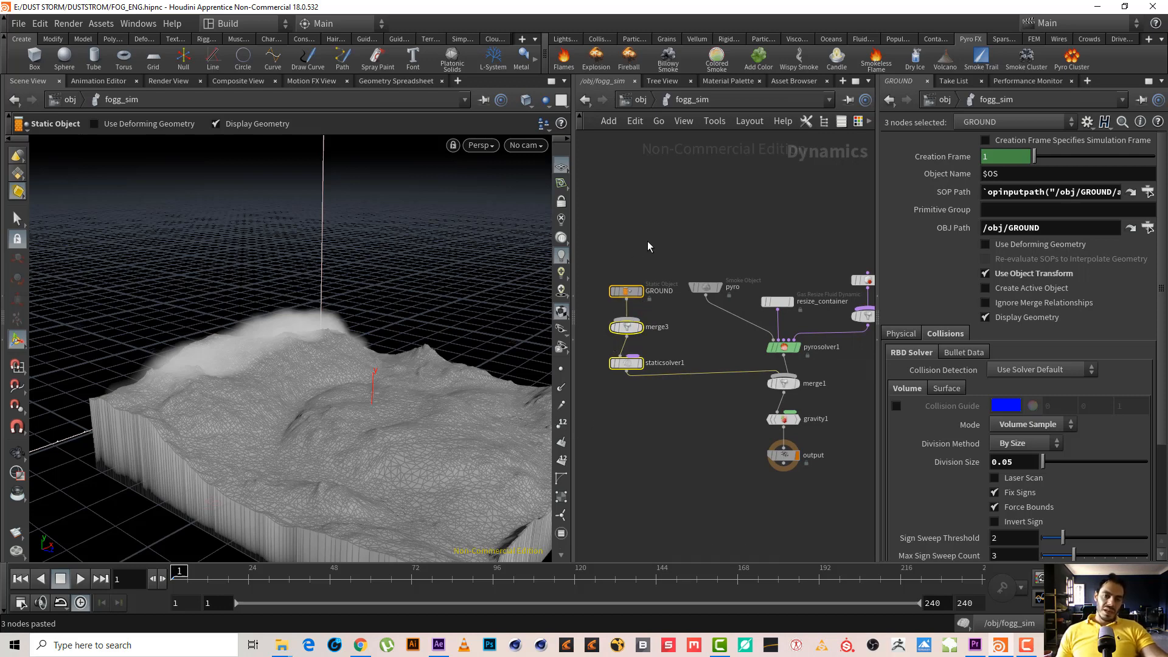
{"action": "left_click_drag", "start_coordinate": [647, 242], "coordinate": [608, 404]}
{"action": "left_click", "coordinate": [618, 406]}
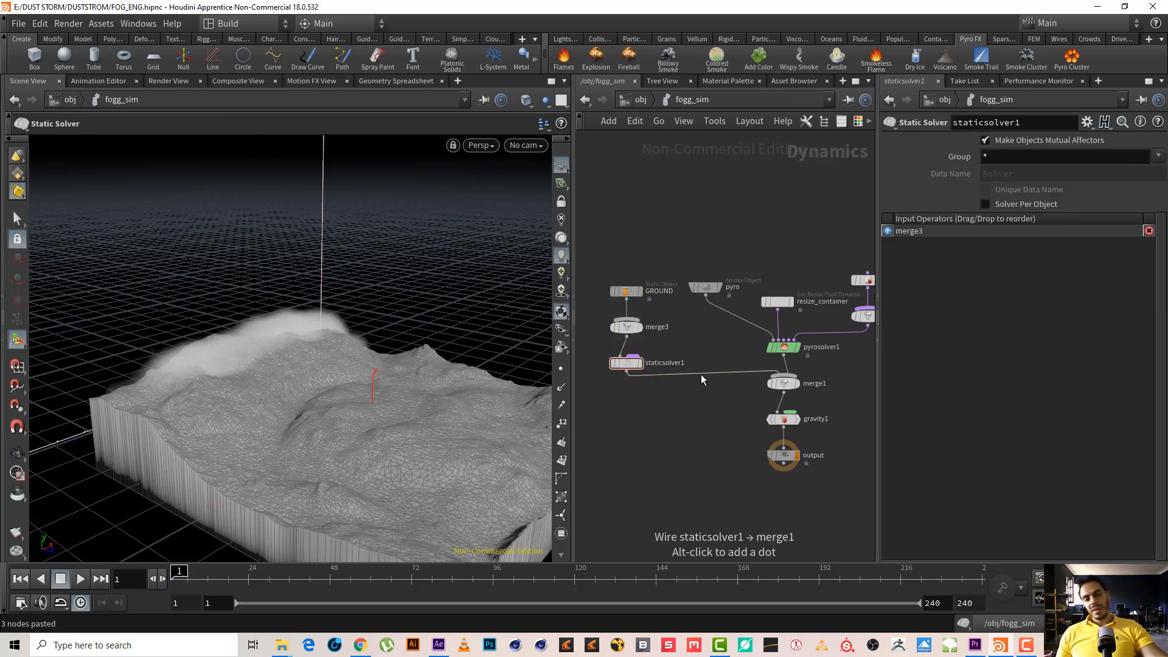
{"action": "middle_click_drag", "start_coordinate": [683, 378], "coordinate": [651, 383]}
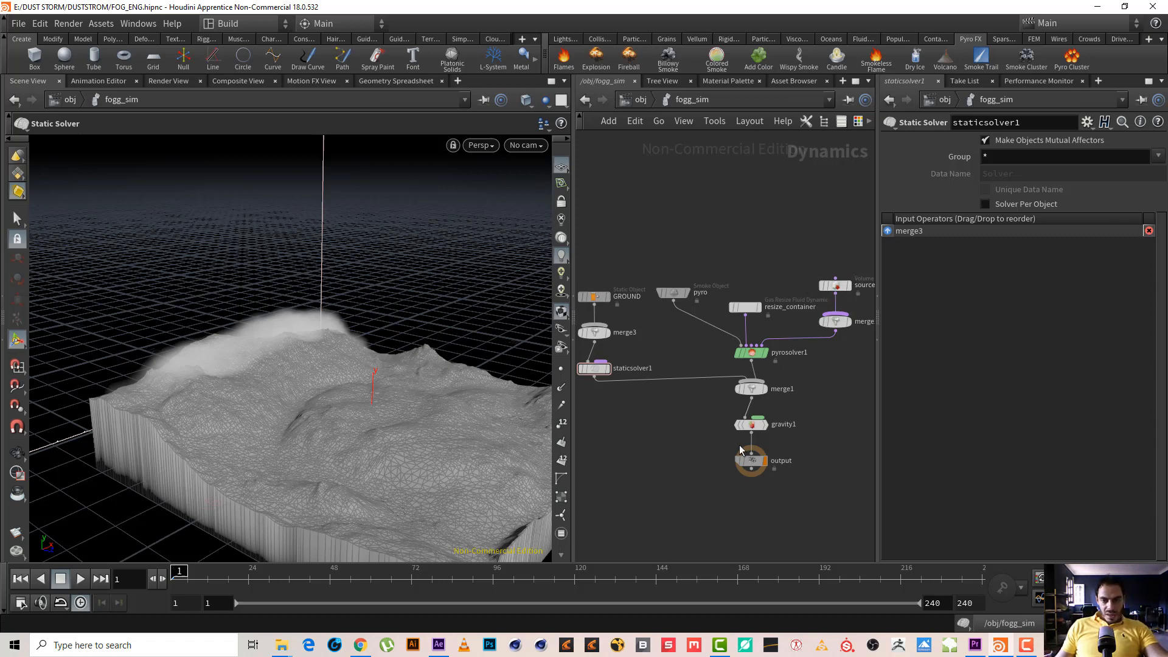
{"action": "middle_click_drag", "start_coordinate": [711, 455], "coordinate": [724, 459]}
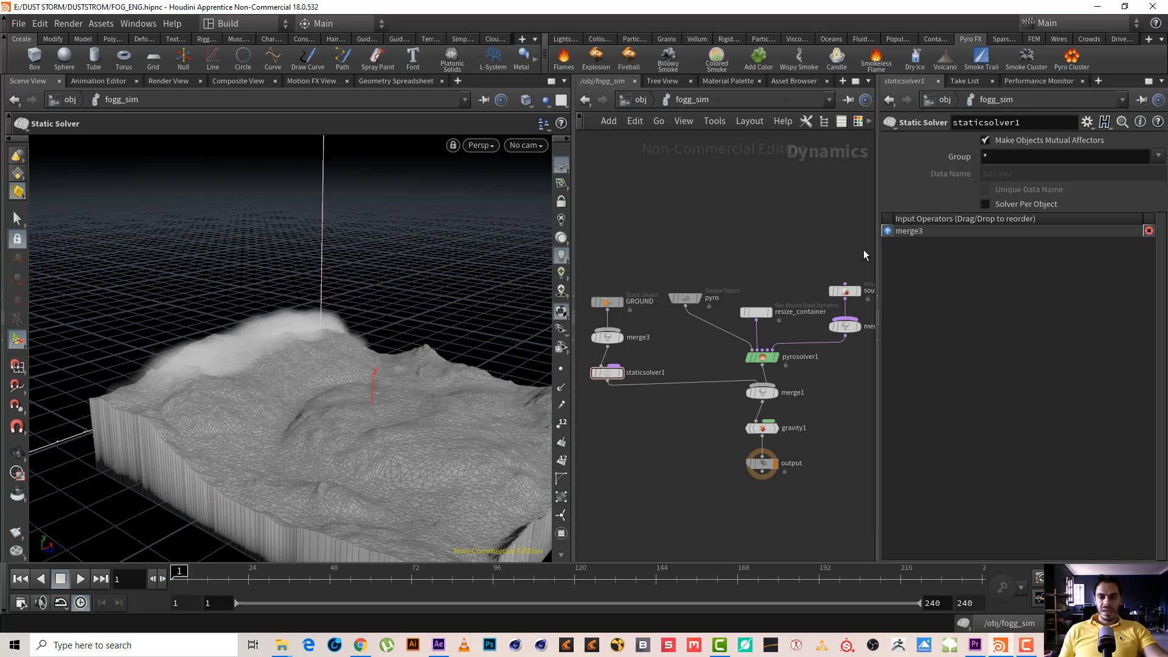
{"action": "middle_click_drag", "start_coordinate": [744, 242], "coordinate": [732, 195]}
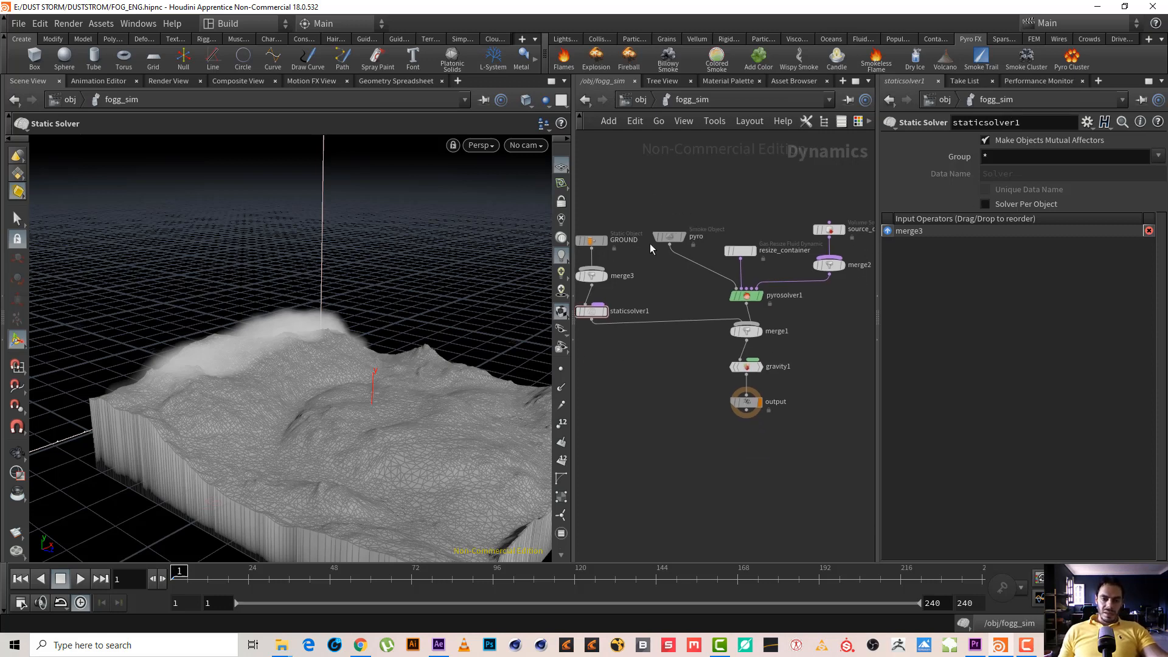
{"action": "scroll", "coordinate": [693, 412], "scroll_direction": "down", "scroll_amount": 1}
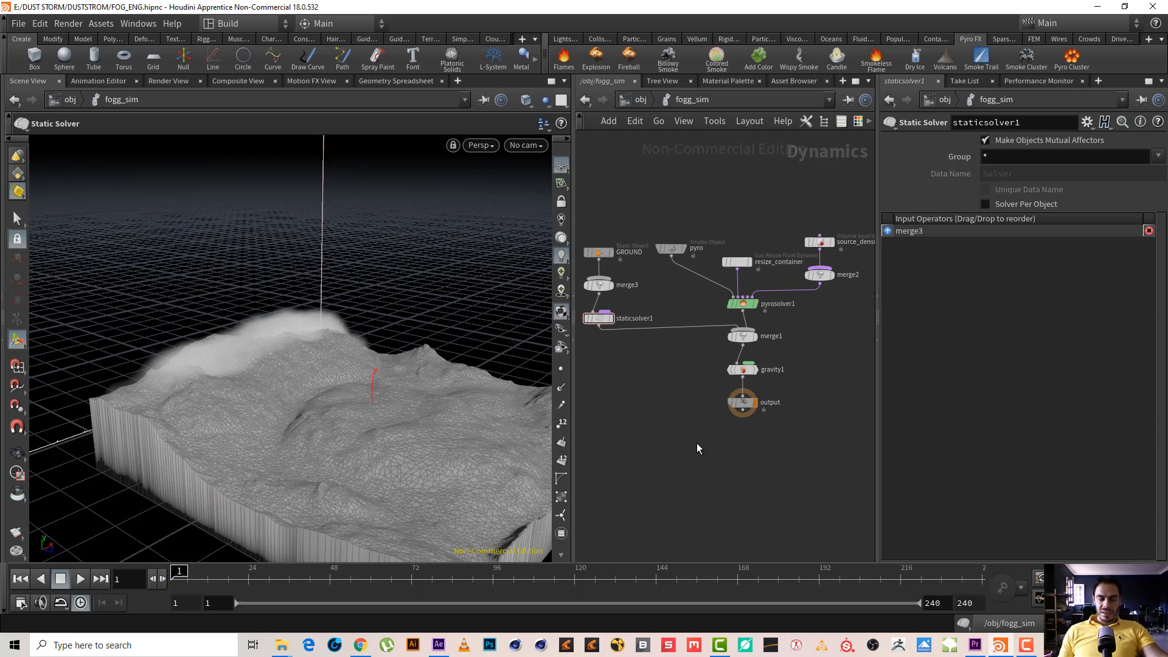
{"action": "middle_click_drag", "start_coordinate": [693, 428], "coordinate": [698, 446]}
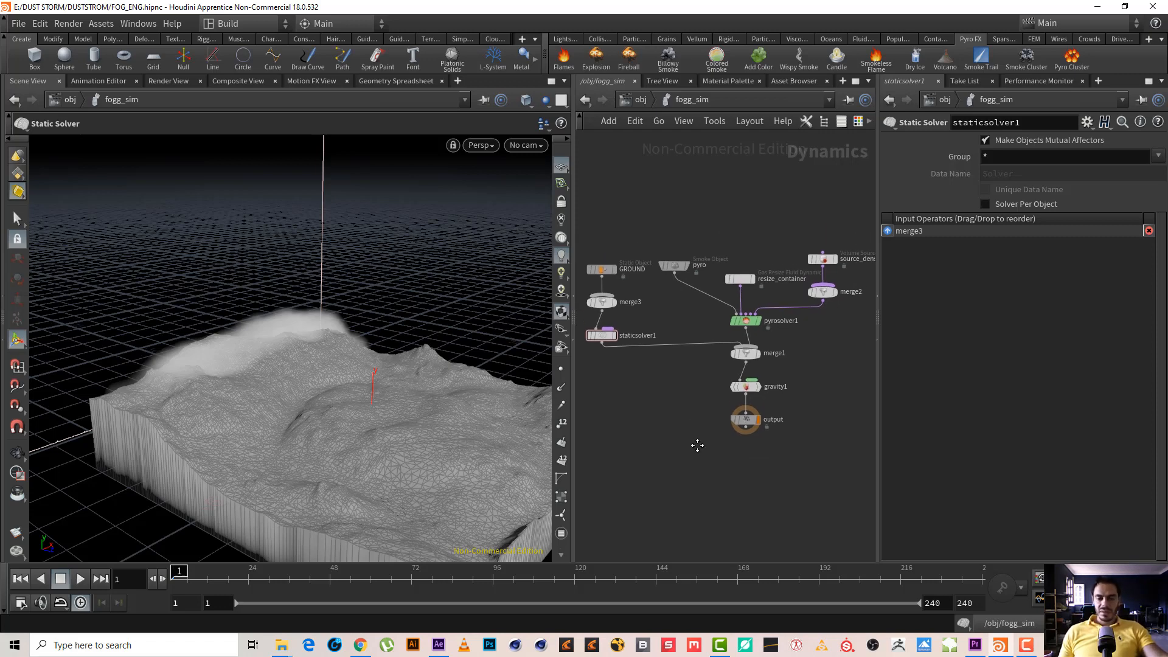
{"action": "key", "text": "Tab"}
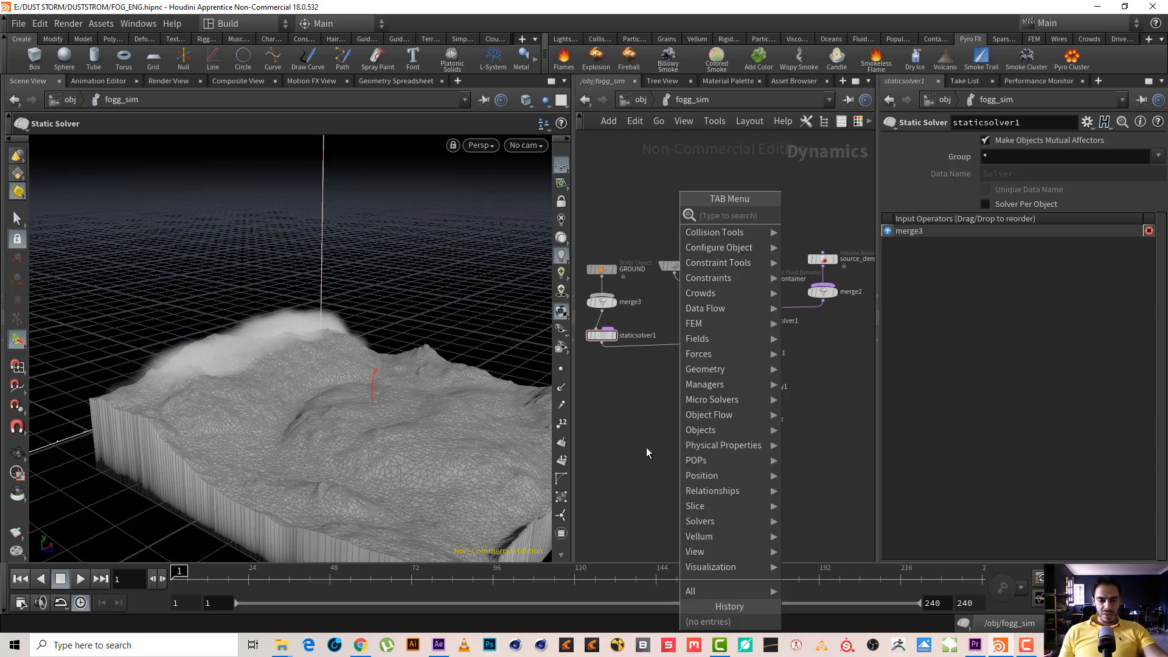
{"action": "key", "text": "Escape"}
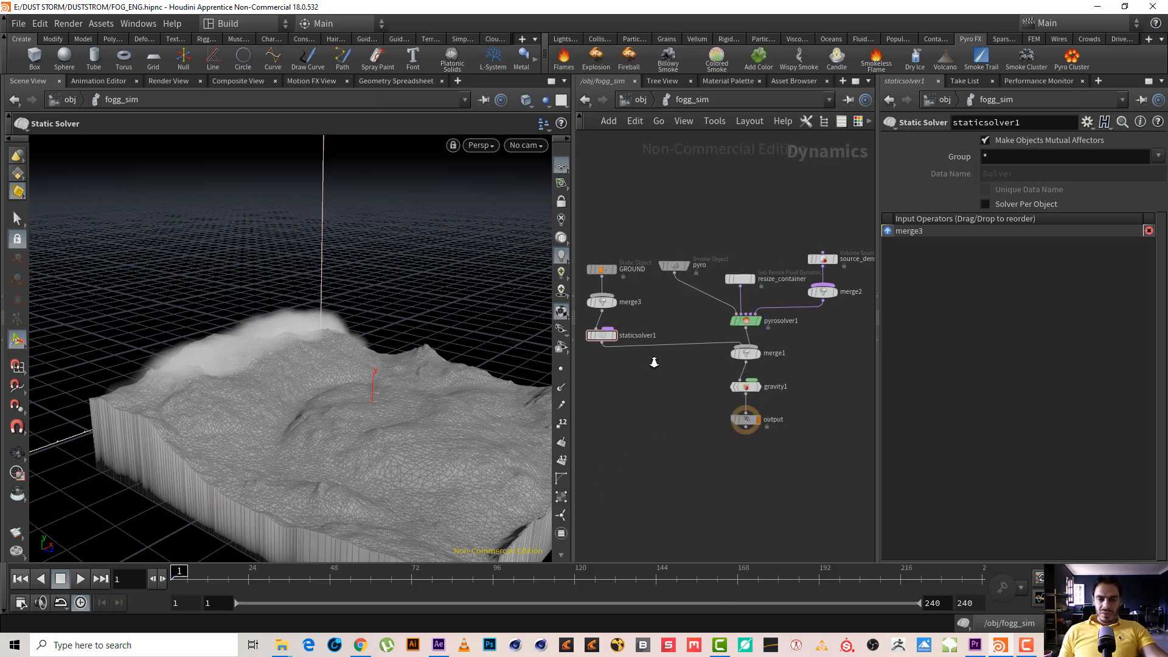
Step: Widen the network pane and play the simulation to frame 18 with the ground collision branch connected
{"action": "right_click_drag", "start_coordinate": [655, 363], "coordinate": [664, 368]}
{"action": "middle_click_drag", "start_coordinate": [665, 375], "coordinate": [648, 358]}
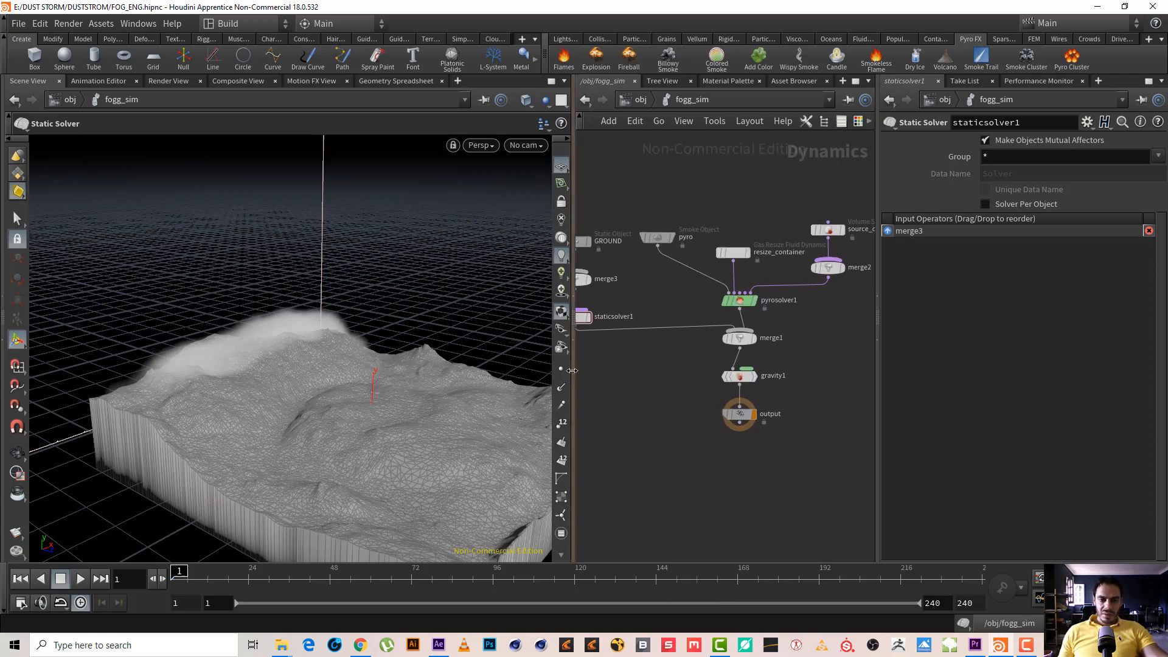
{"action": "left_click_drag", "start_coordinate": [572, 371], "coordinate": [412, 371]}
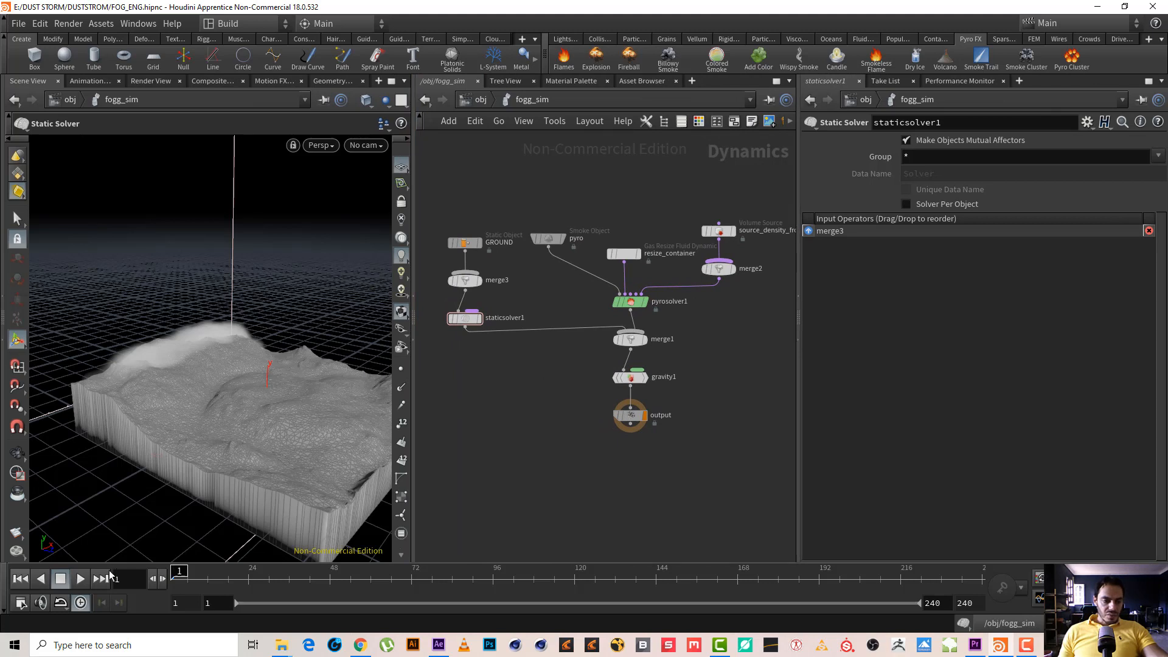
{"action": "left_click", "coordinate": [65, 583]}
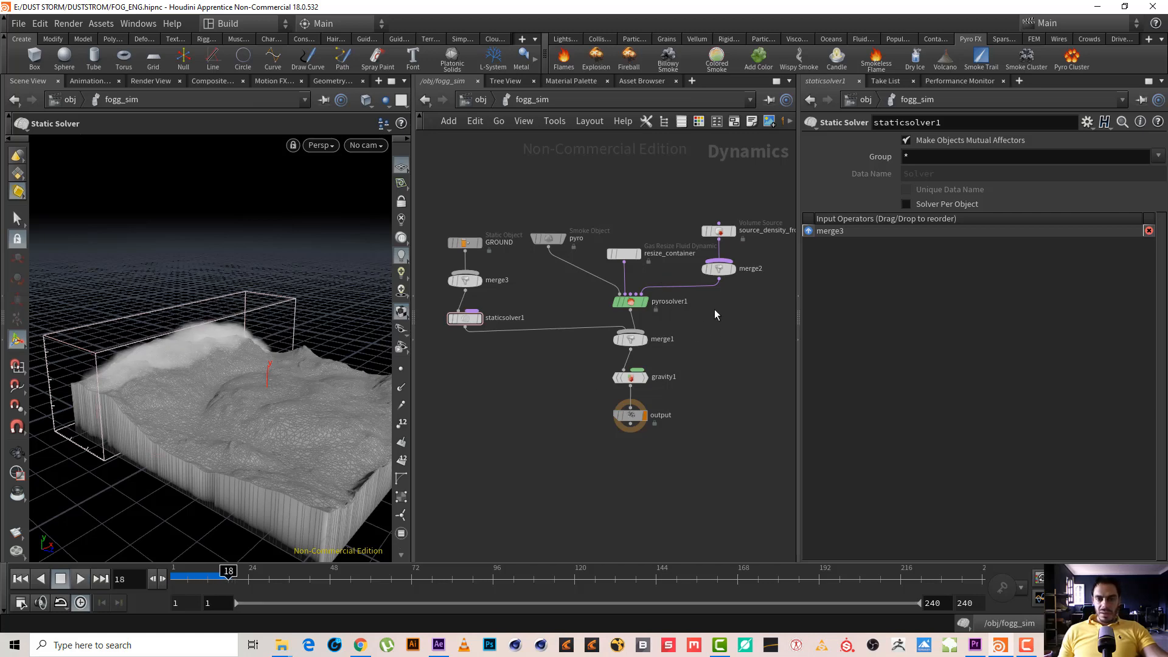
Step: Examine the simulation and shape settings of pyrosolver1 and inspect the smoke against the terrain from several angles
{"action": "left_click", "coordinate": [630, 302]}
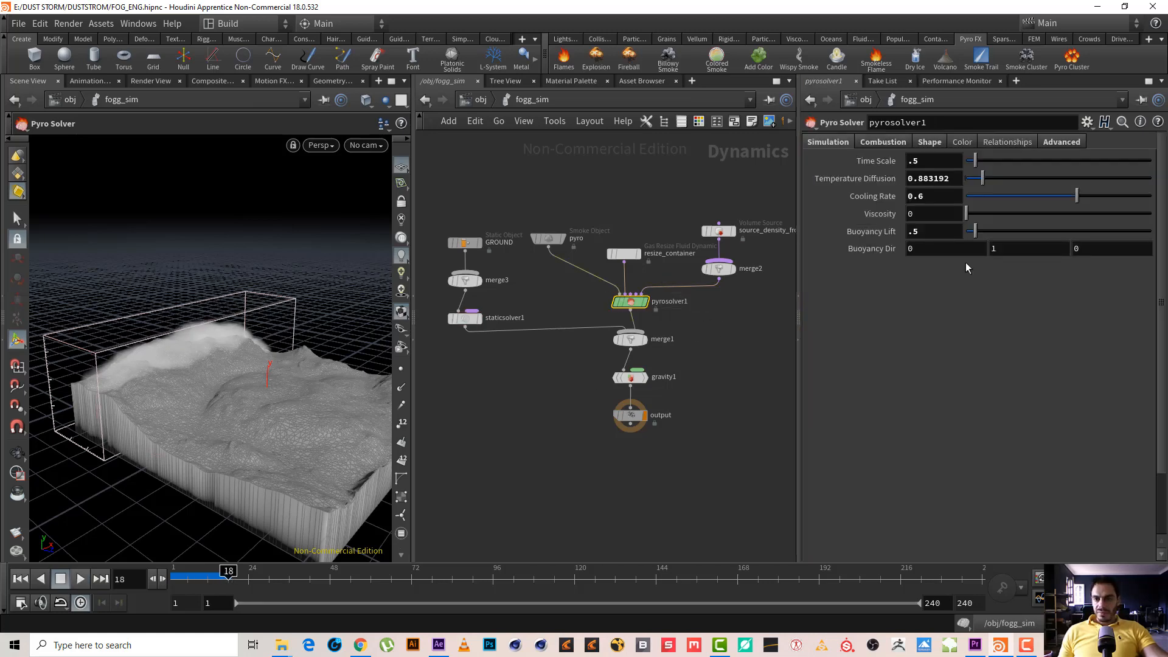
{"action": "right_click_drag", "start_coordinate": [94, 378], "coordinate": [282, 331], "text": "alt"}
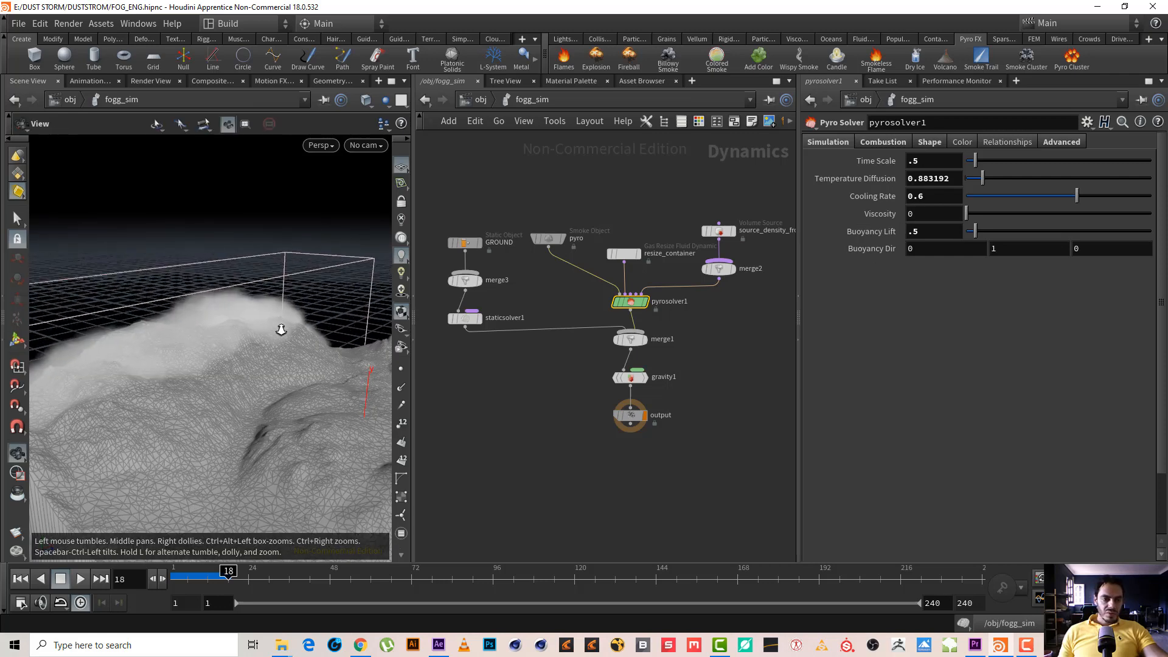
{"action": "left_click_drag", "start_coordinate": [282, 331], "coordinate": [146, 320], "text": "alt"}
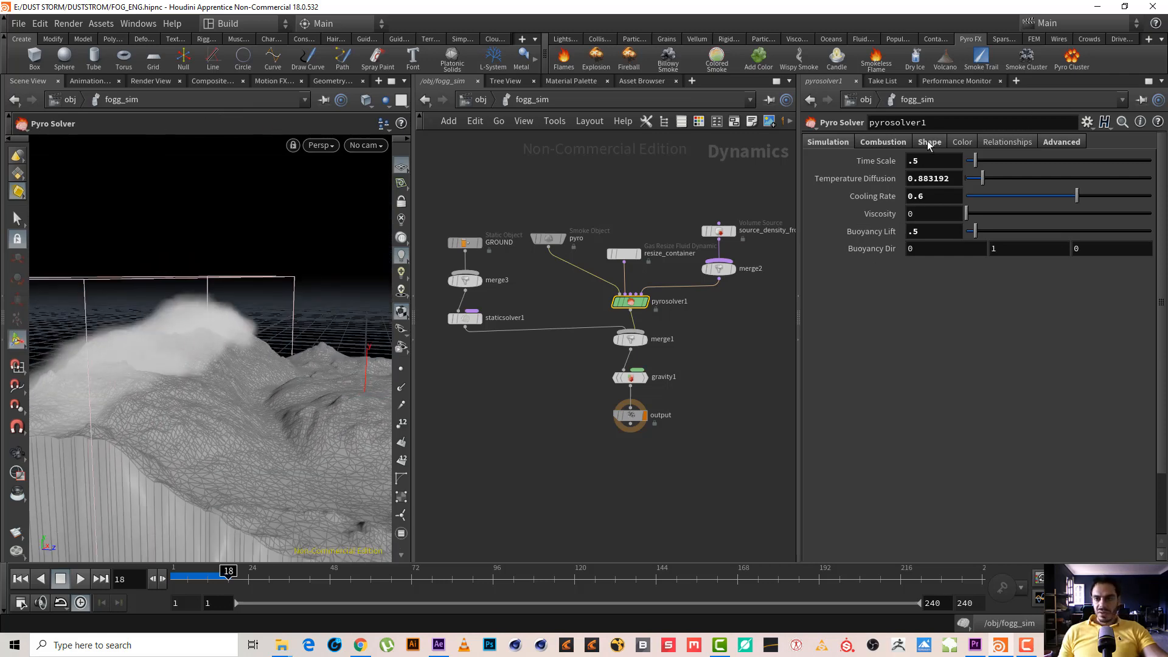
{"action": "left_click", "coordinate": [894, 144]}
{"action": "left_click", "coordinate": [938, 142]}
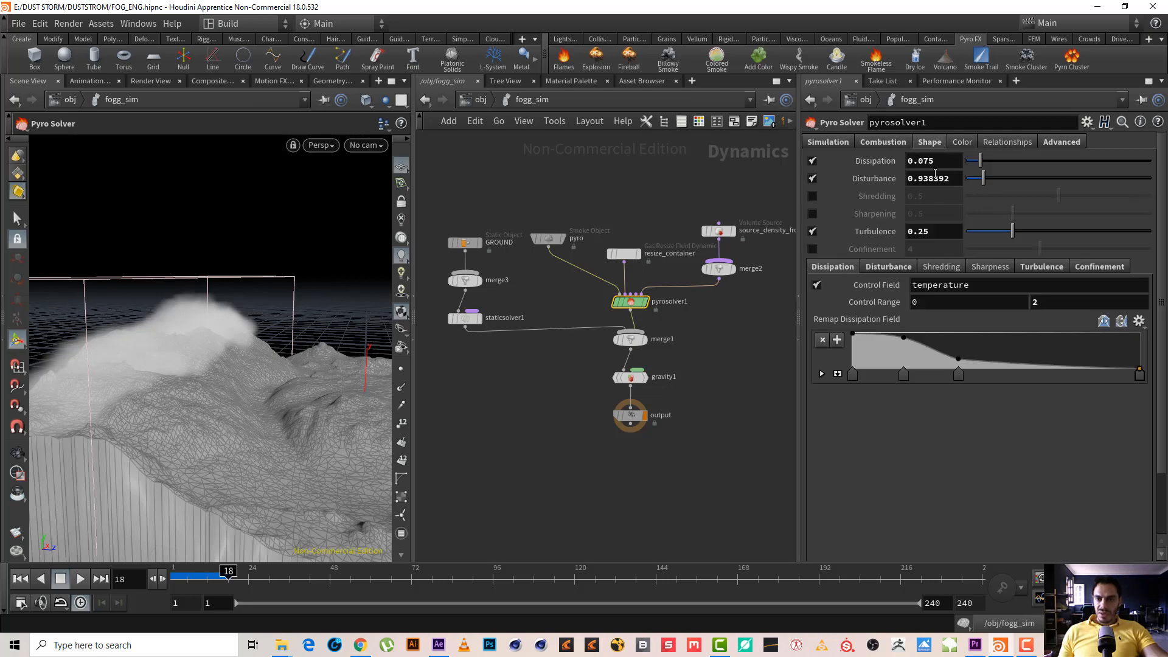
{"action": "key", "text": "Escape"}
{"action": "left_click_drag", "start_coordinate": [164, 334], "coordinate": [152, 338]}
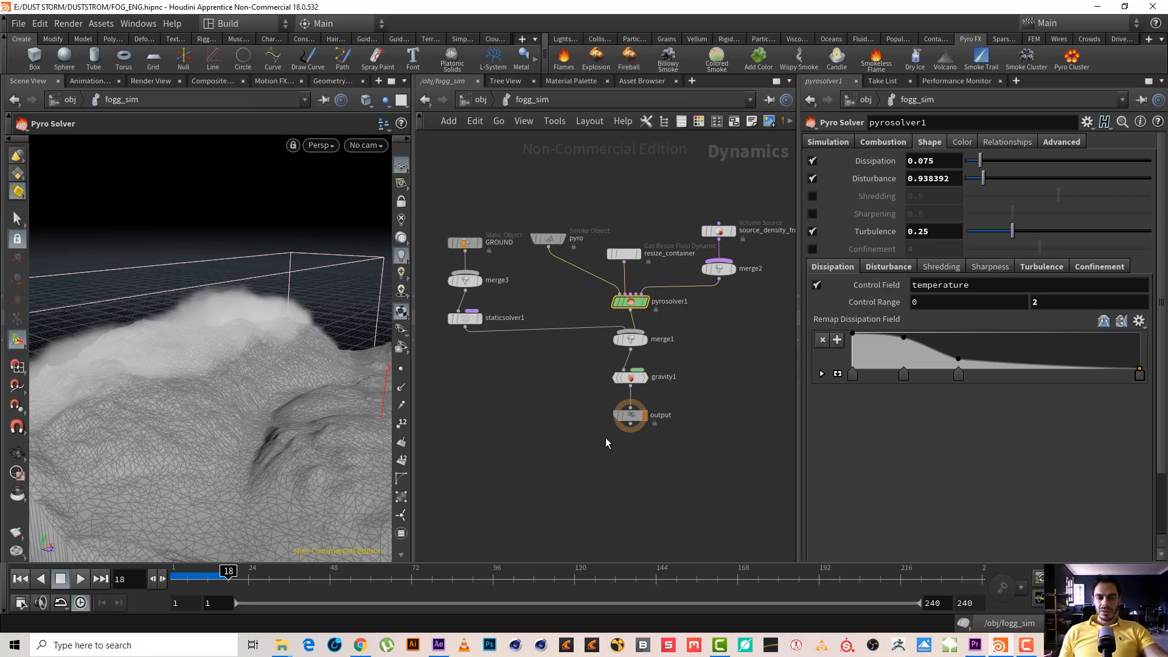
{"action": "middle_click_drag", "start_coordinate": [590, 397], "coordinate": [602, 402]}
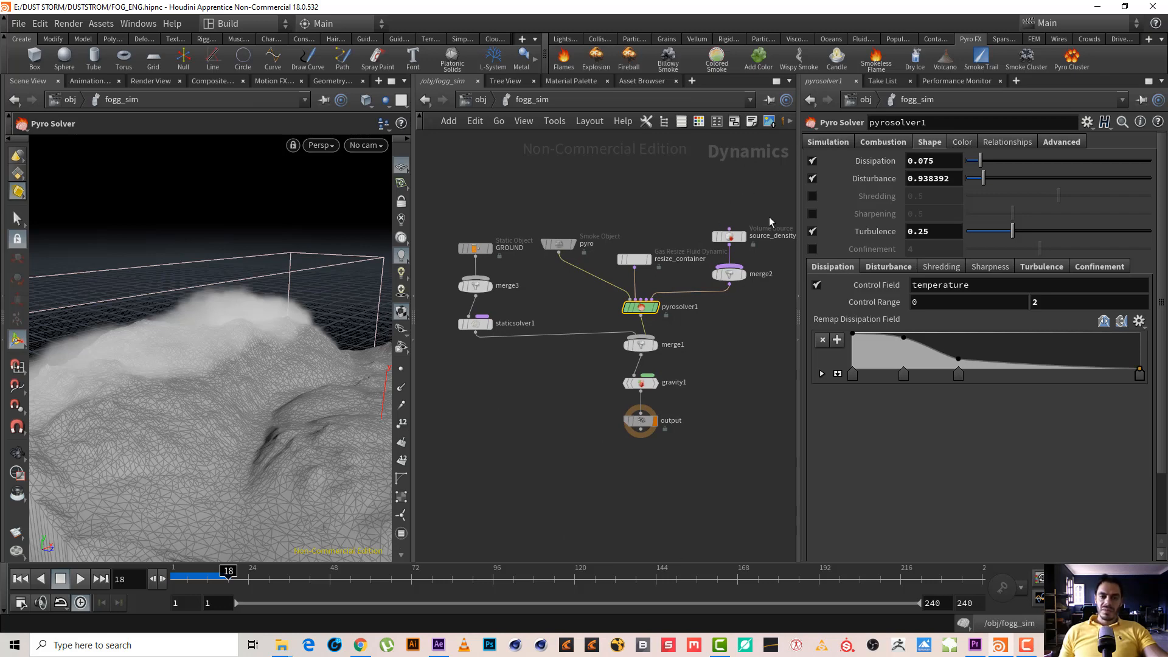
{"action": "left_click_drag", "start_coordinate": [188, 299], "coordinate": [198, 332], "text": "alt"}
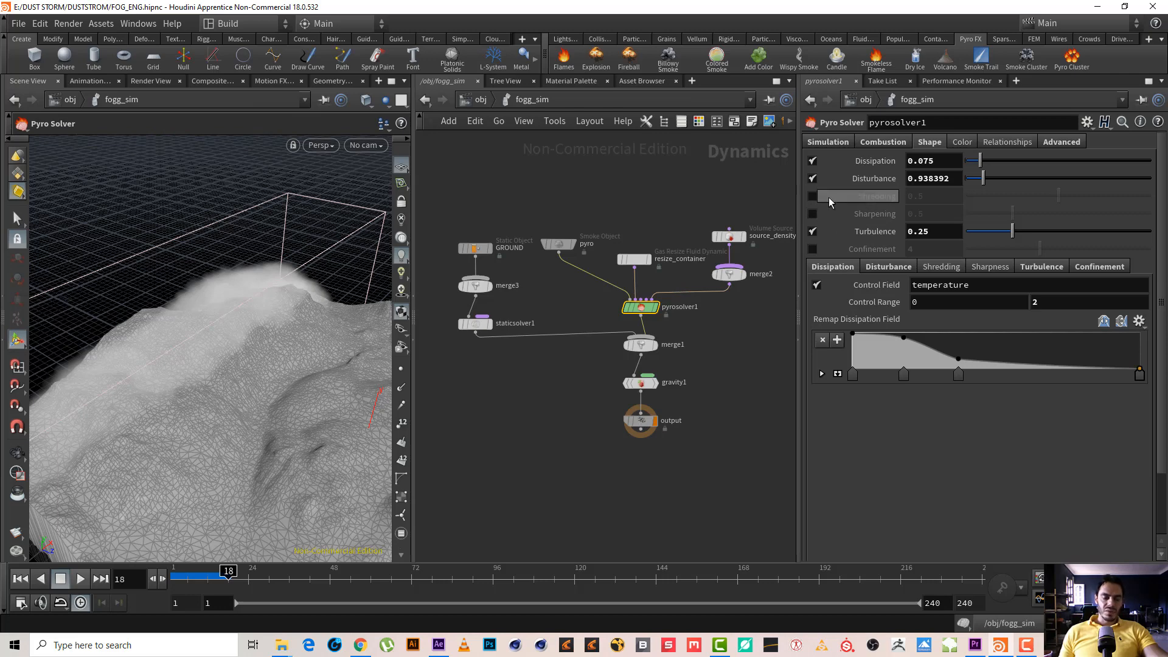
{"action": "left_click_drag", "start_coordinate": [333, 328], "coordinate": [287, 258], "text": "alt"}
{"action": "left_click_drag", "start_coordinate": [177, 245], "coordinate": [221, 271], "text": "alt"}
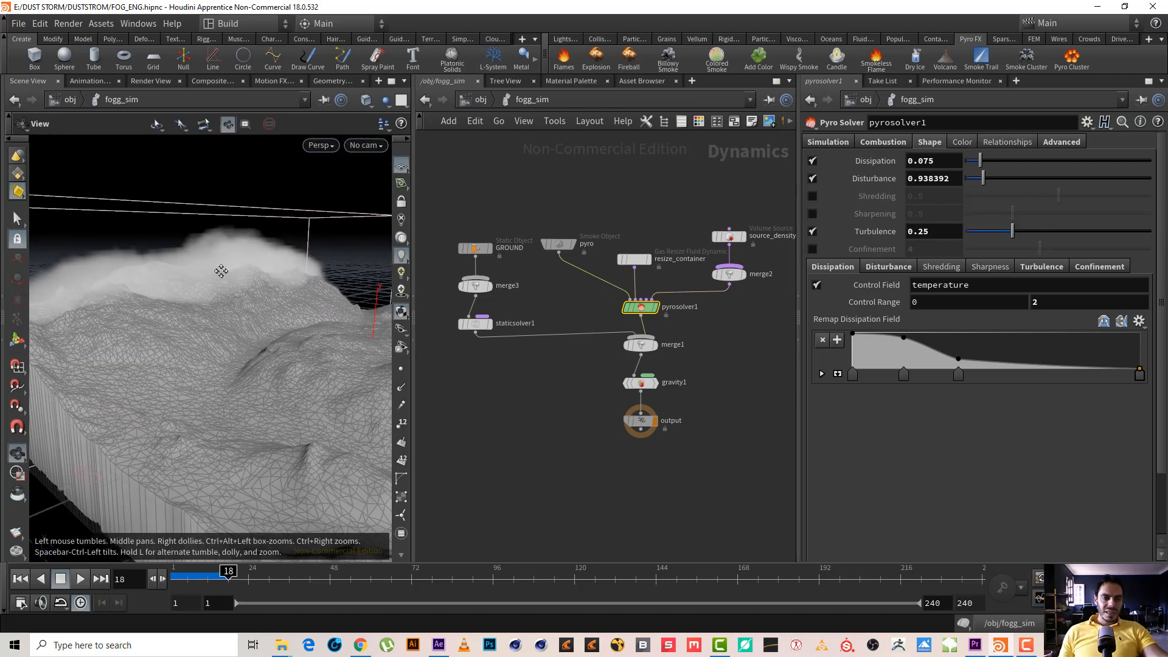
Step: Review the density, temperature and velocity operations of the source_density_from_fogg_src volume source
{"action": "middle_click_drag", "start_coordinate": [747, 345], "coordinate": [698, 348]}
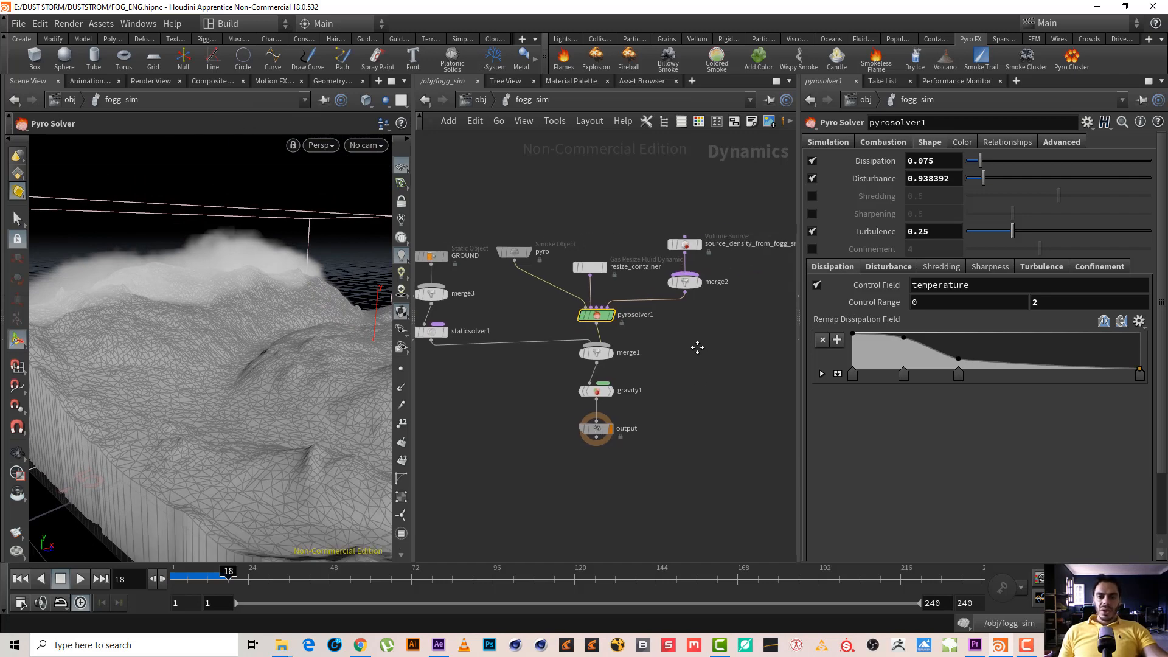
{"action": "left_click", "coordinate": [685, 244]}
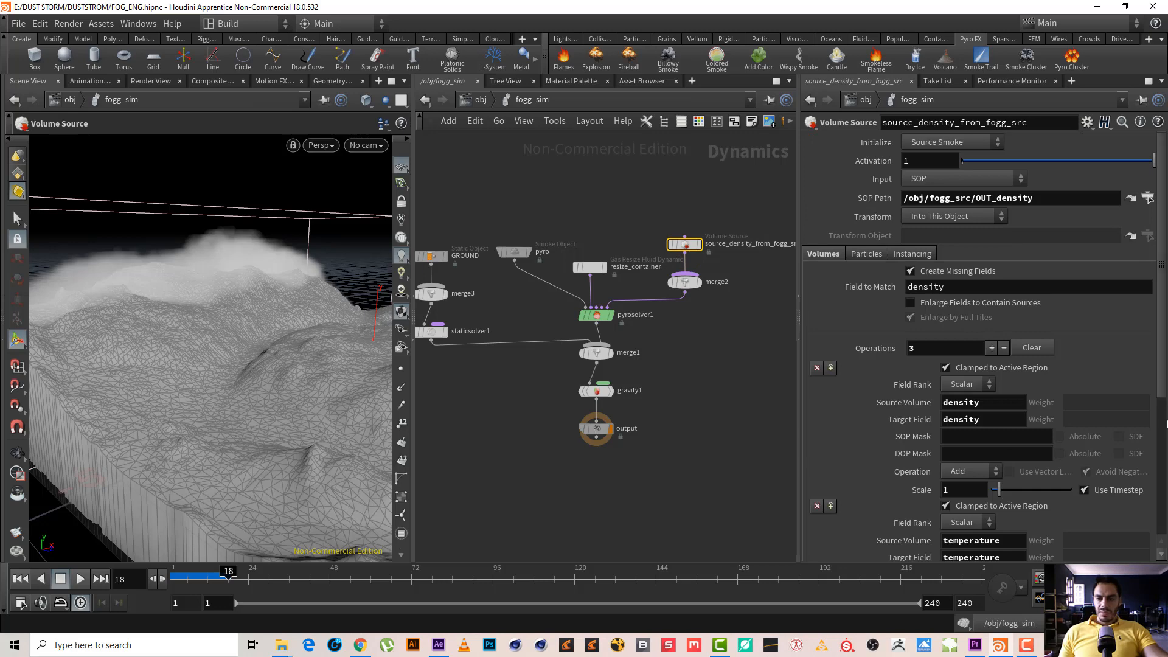
{"action": "left_click_drag", "start_coordinate": [1166, 424], "coordinate": [1163, 560]}
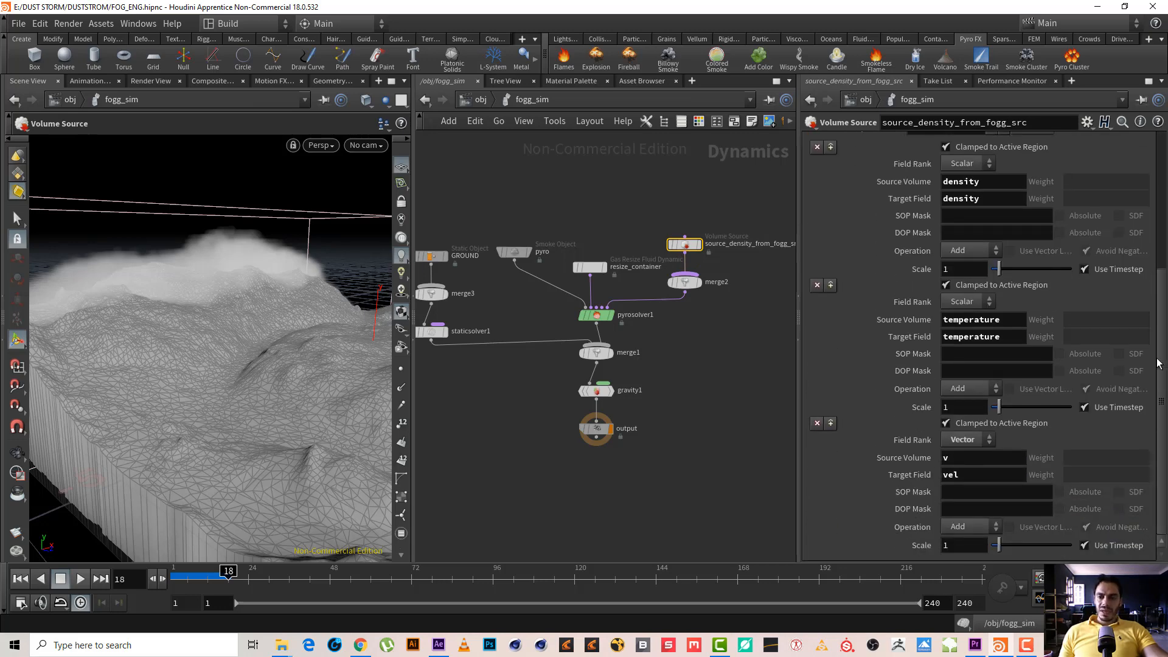
{"action": "left_click_drag", "start_coordinate": [1158, 364], "coordinate": [1149, 198]}
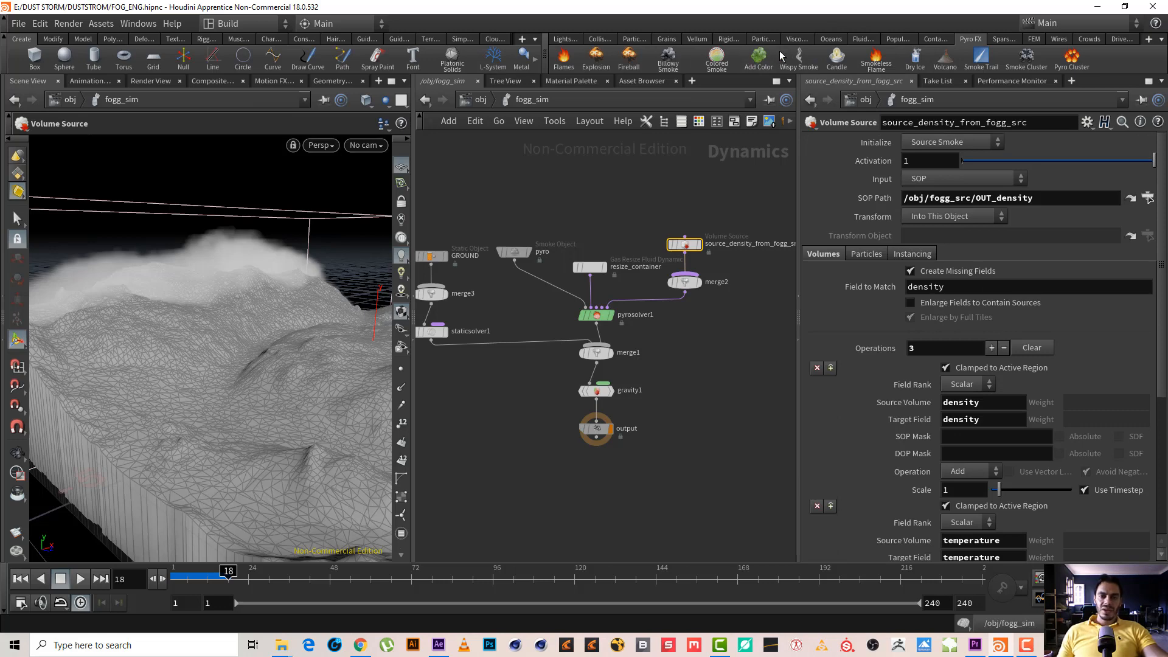
{"action": "middle_click_drag", "start_coordinate": [653, 185], "coordinate": [678, 192]}
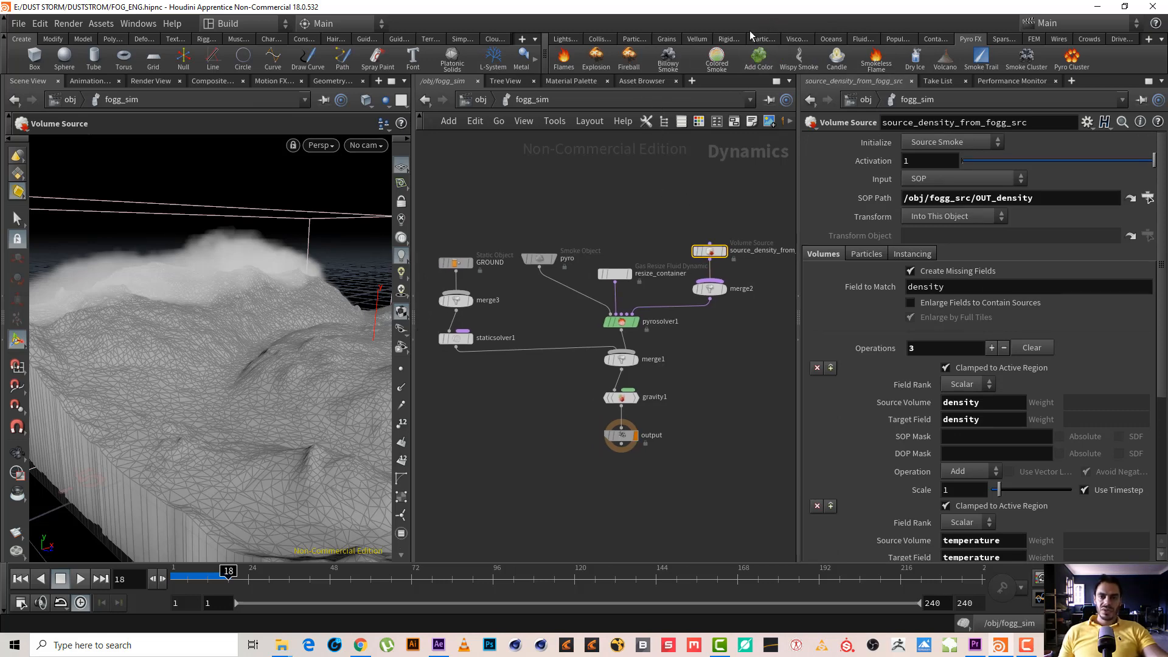
Step: Apply the Add Color tool to the pyro smoke object inside the fogg_sim network
{"action": "left_click", "coordinate": [476, 99]}
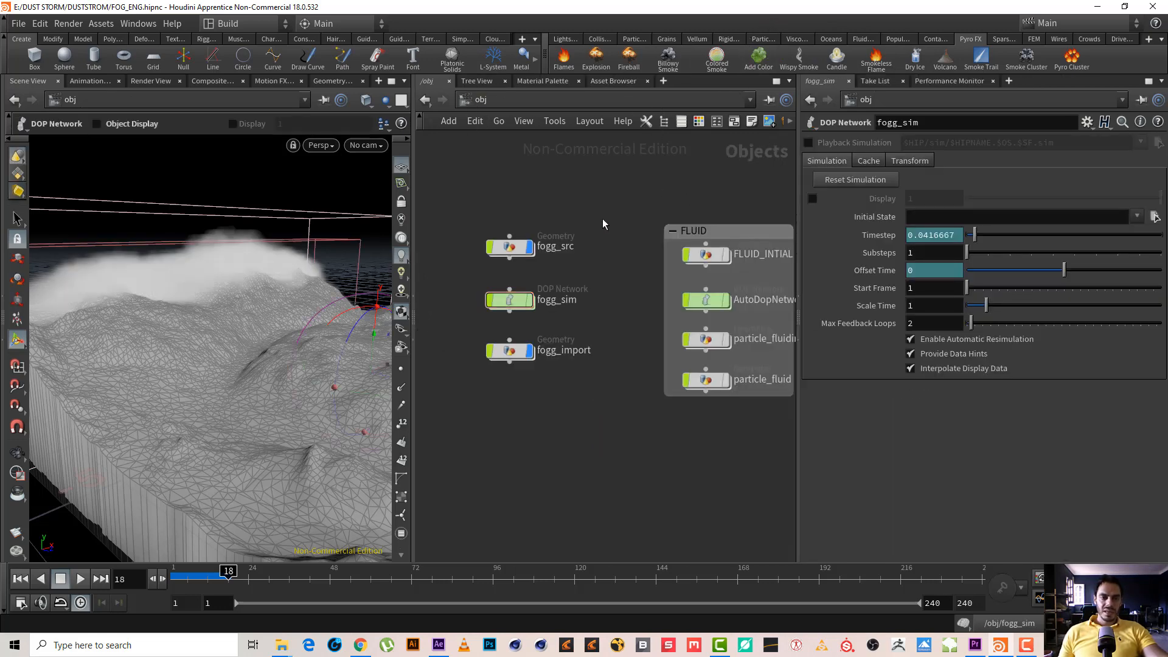
{"action": "left_click", "coordinate": [759, 58]}
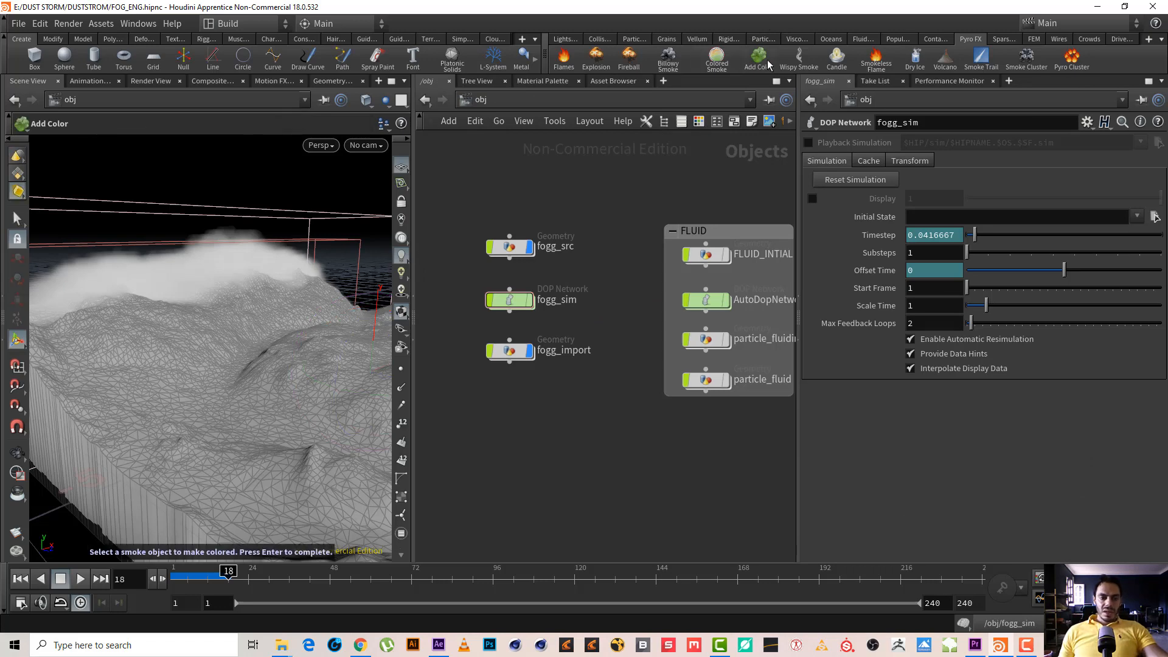
{"action": "left_click", "coordinate": [514, 302]}
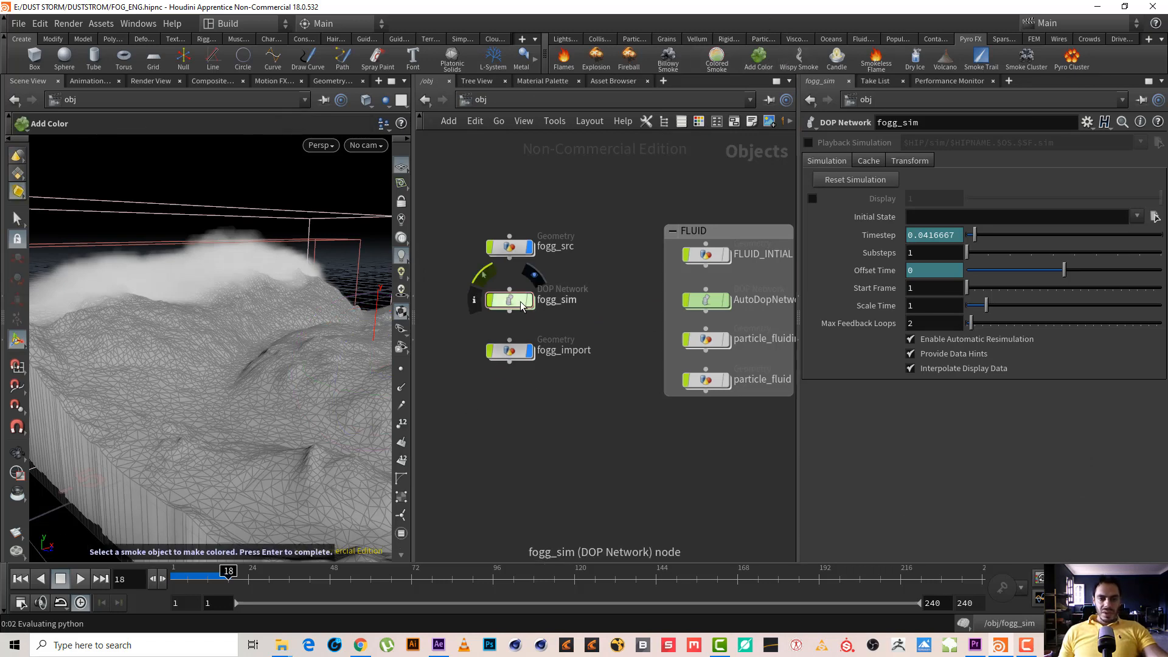
{"action": "key", "text": "Return"}
{"action": "left_click", "coordinate": [539, 259]}
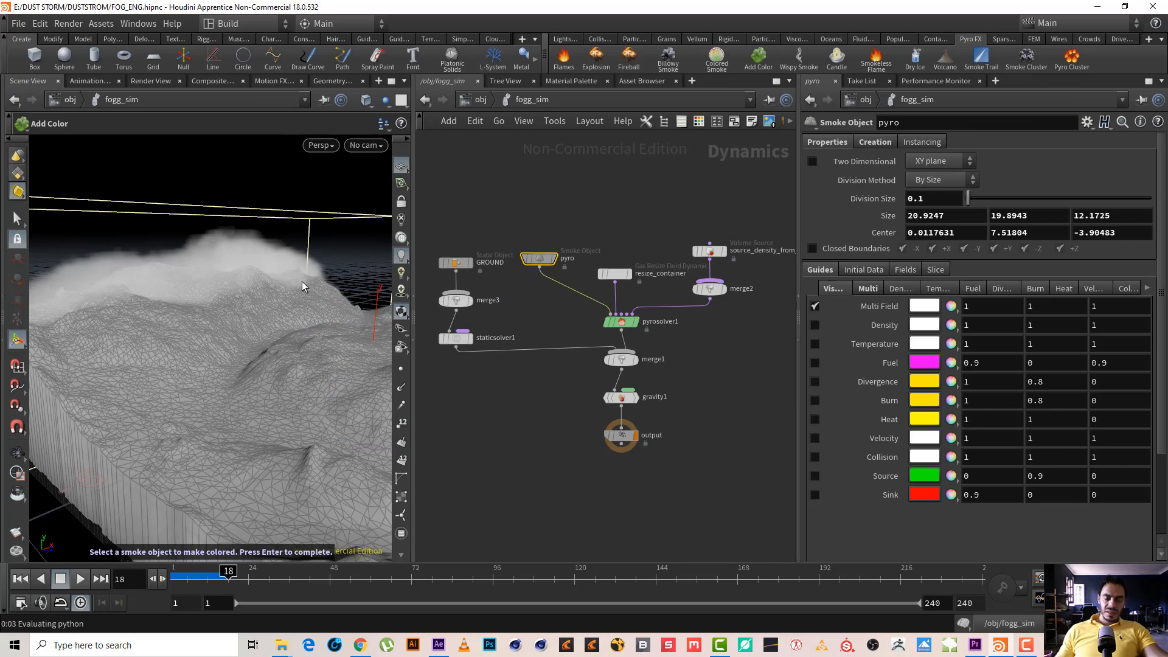
{"action": "key", "text": "Return"}
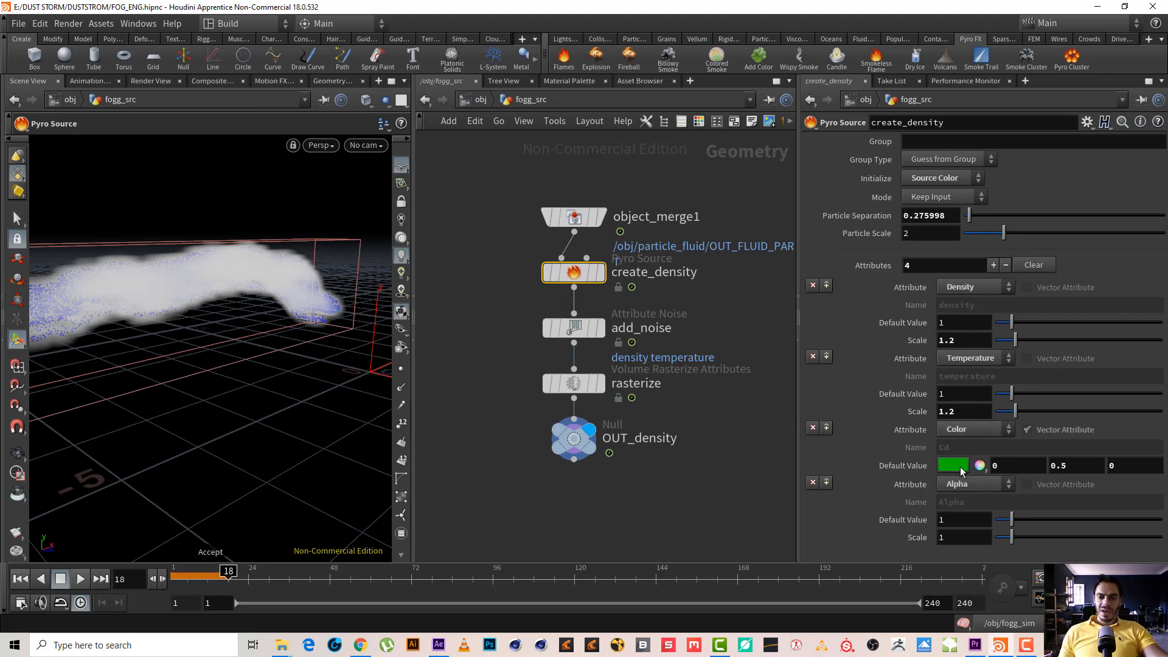
{"action": "left_click", "coordinate": [814, 482]}
{"action": "left_click", "coordinate": [814, 431]}
{"action": "key", "text": "ctrl+z"}
{"action": "key", "text": "ctrl+z"}
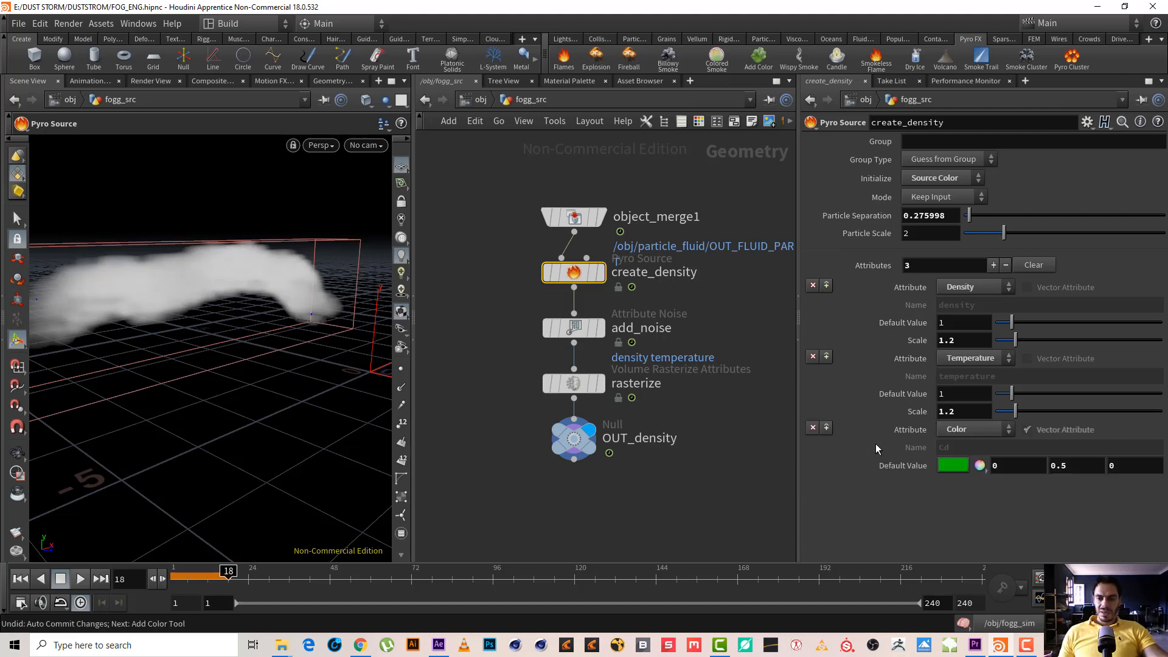
Step: Remove the Color attribute from the create_density pyro source and show the rasterize node's parameters
{"action": "left_click", "coordinate": [814, 429]}
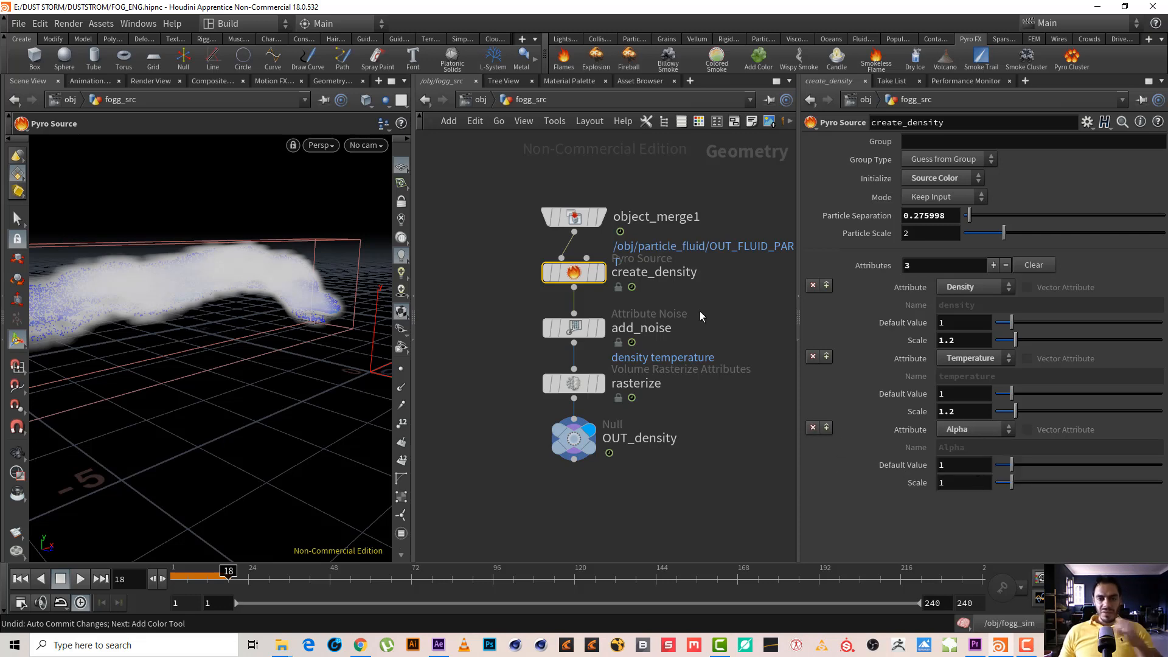
{"action": "left_click", "coordinate": [573, 328]}
{"action": "left_click", "coordinate": [574, 384]}
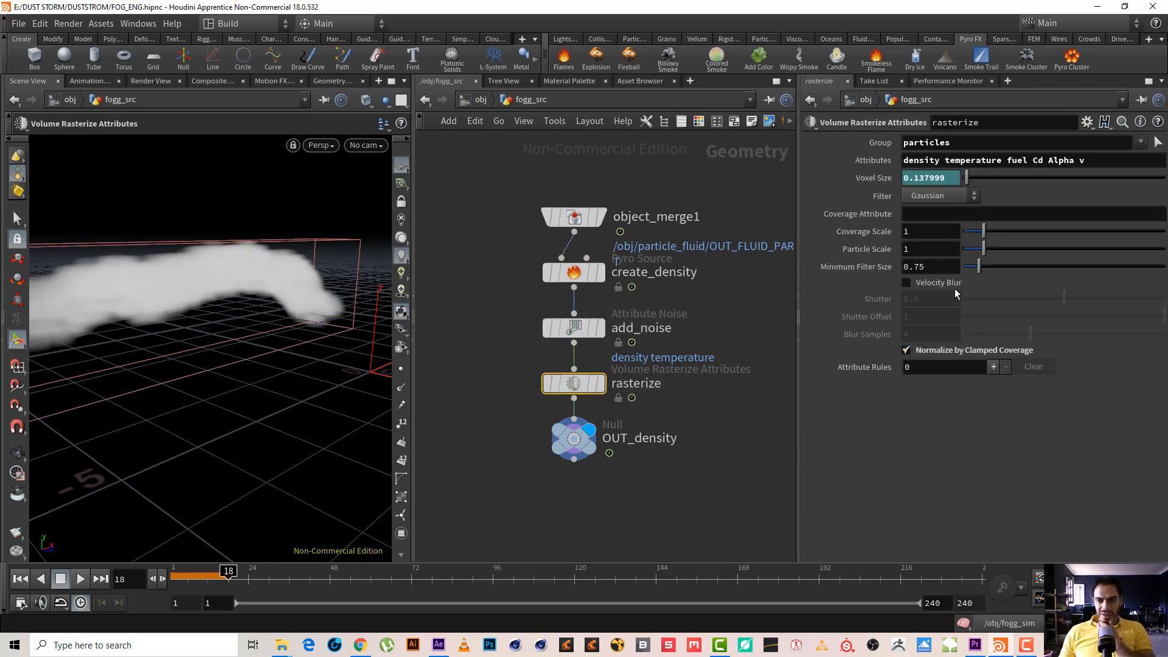
Step: Rewind to frame 1 and set the Cd operation's source weight to density in fogg_sim's source_density_from_fogg_src node
{"action": "left_click", "coordinate": [486, 99]}
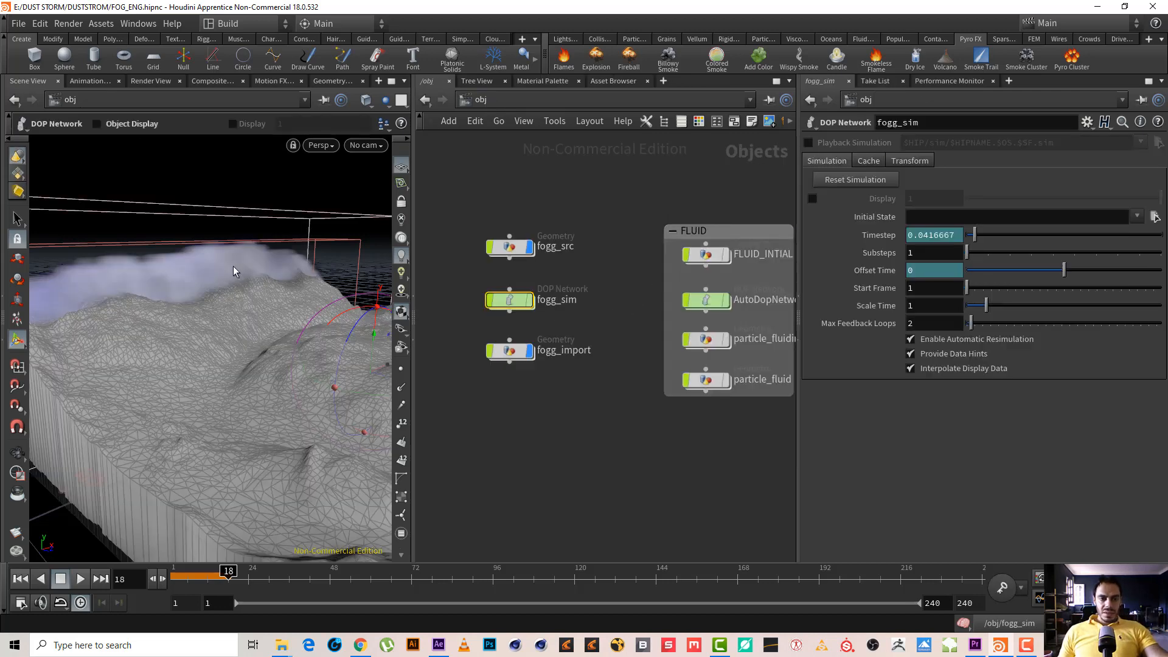
{"action": "double_click", "coordinate": [511, 300]}
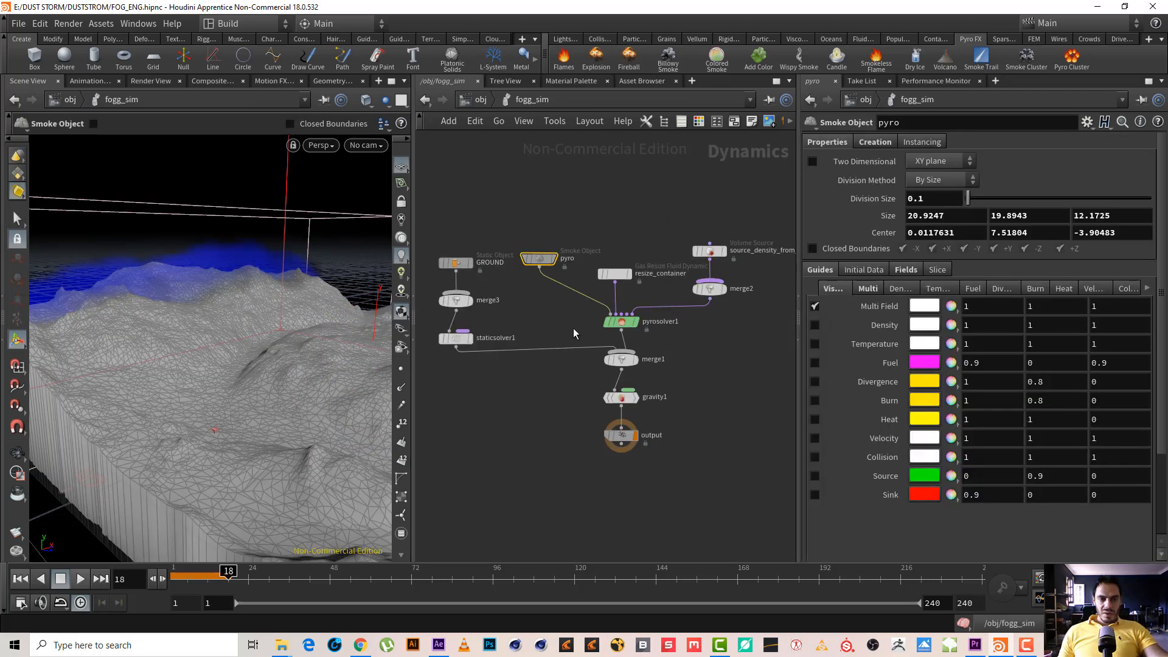
{"action": "mouse_move", "coordinate": [130, 271]}
{"action": "left_mouse_down"}
{"action": "mouse_move", "coordinate": [92, 292]}
{"action": "mouse_move", "coordinate": [122, 282]}
{"action": "left_mouse_up"}
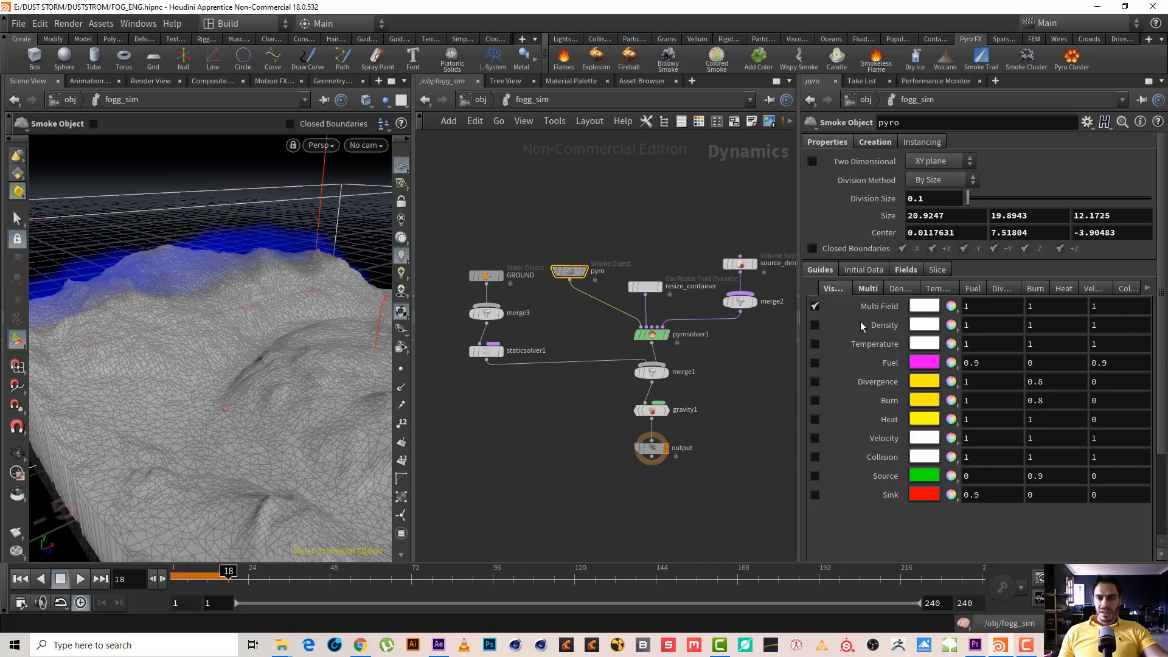
{"action": "left_click", "coordinate": [740, 263]}
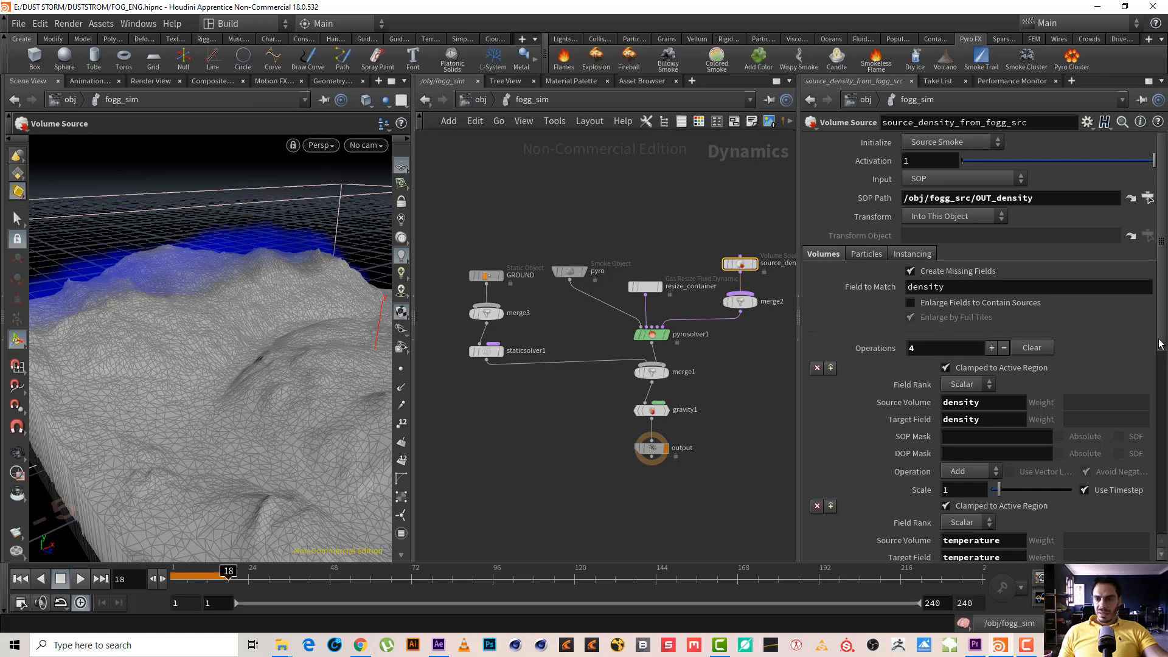
{"action": "left_click_drag", "start_coordinate": [1166, 325], "coordinate": [1143, 550]}
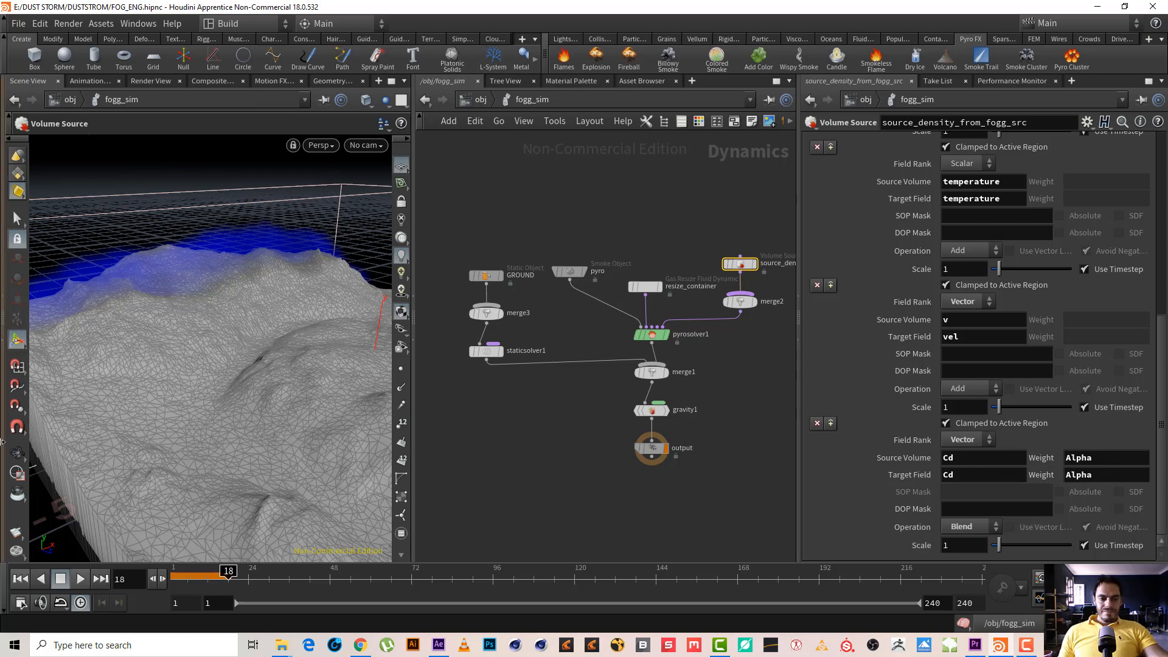
{"action": "left_click", "coordinate": [18, 581]}
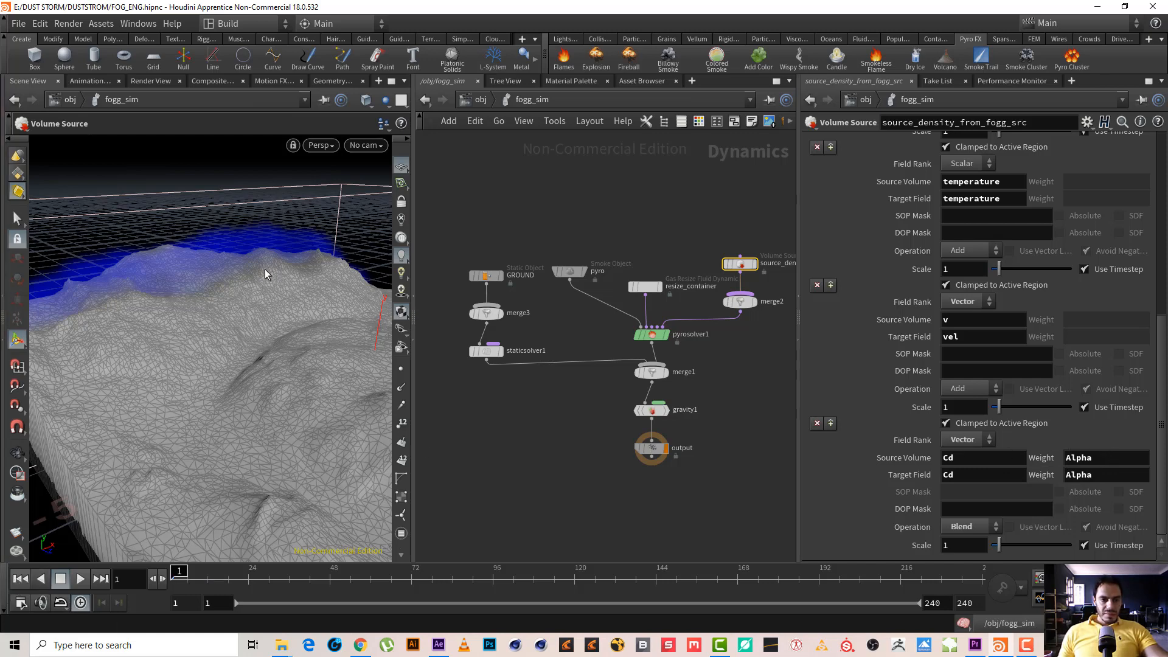
{"action": "left_click_drag", "start_coordinate": [149, 288], "coordinate": [159, 277], "text": "alt"}
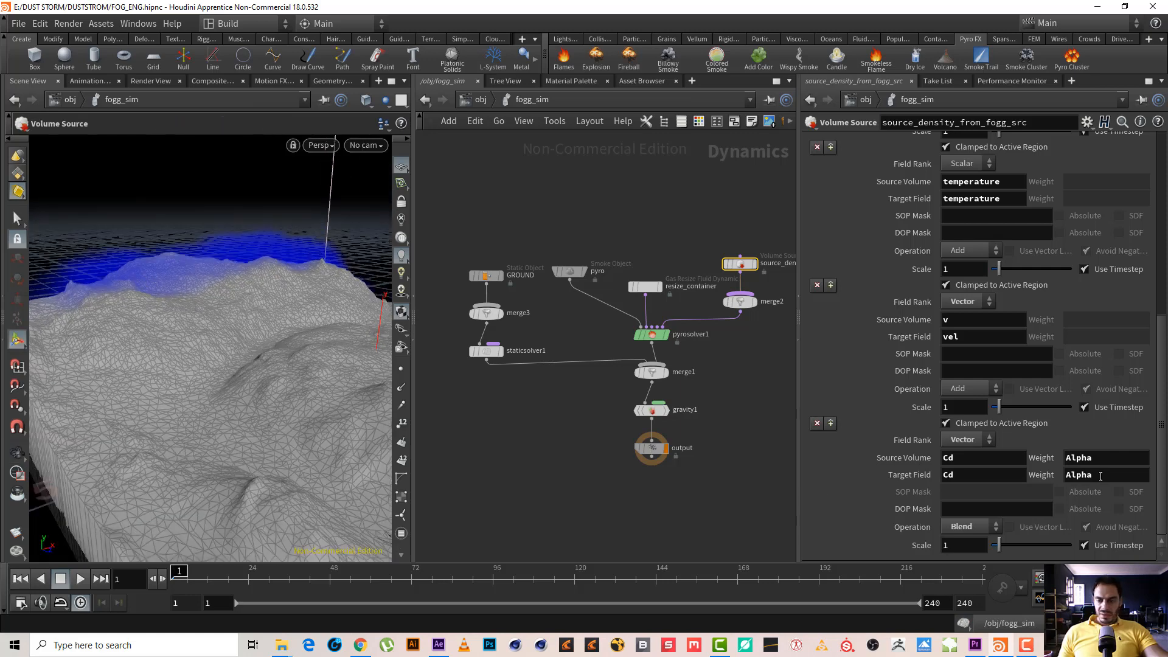
{"action": "double_click", "coordinate": [1114, 460]}
{"action": "type", "text": "dens"}
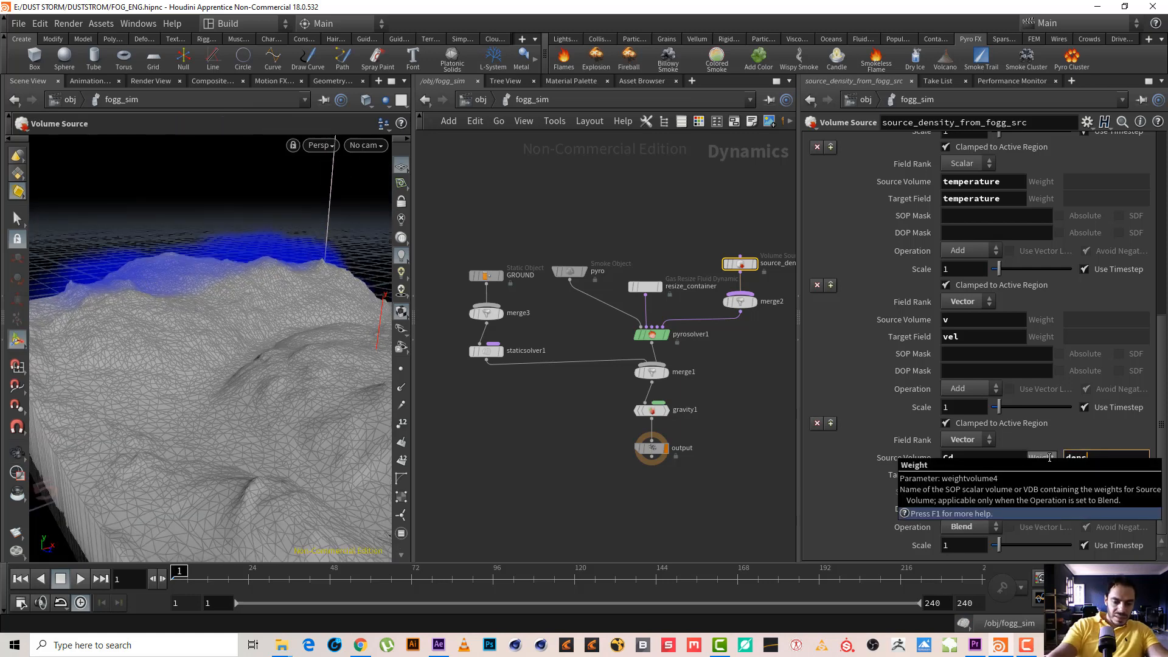
{"action": "type", "text": "ity"}
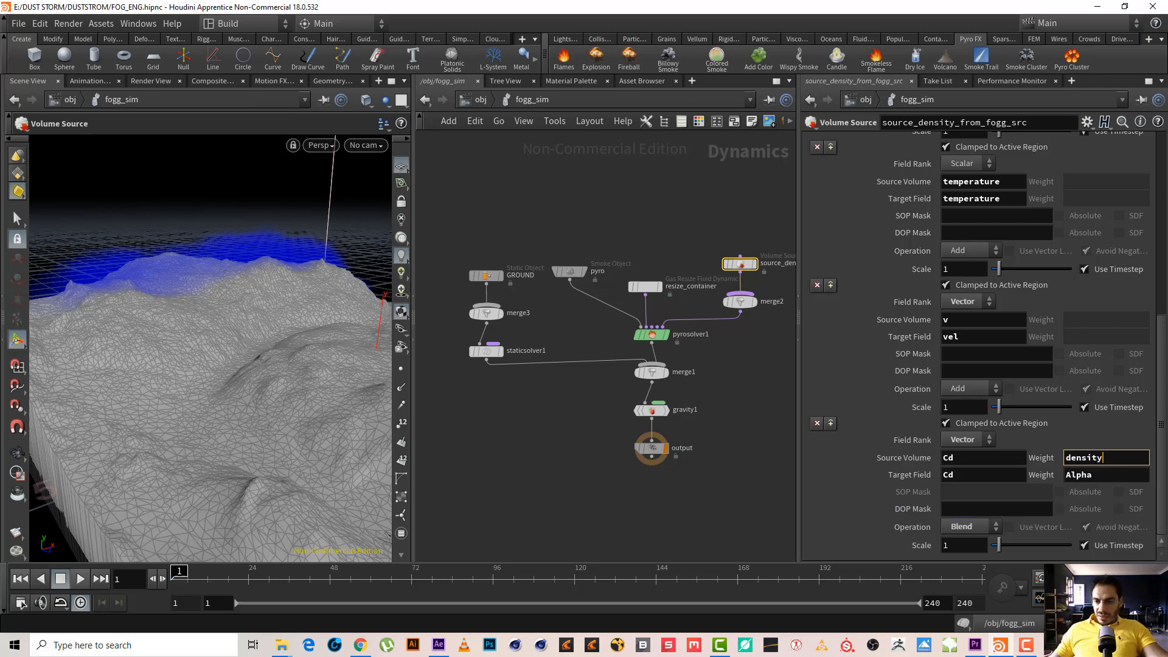
{"action": "key", "text": "Return"}
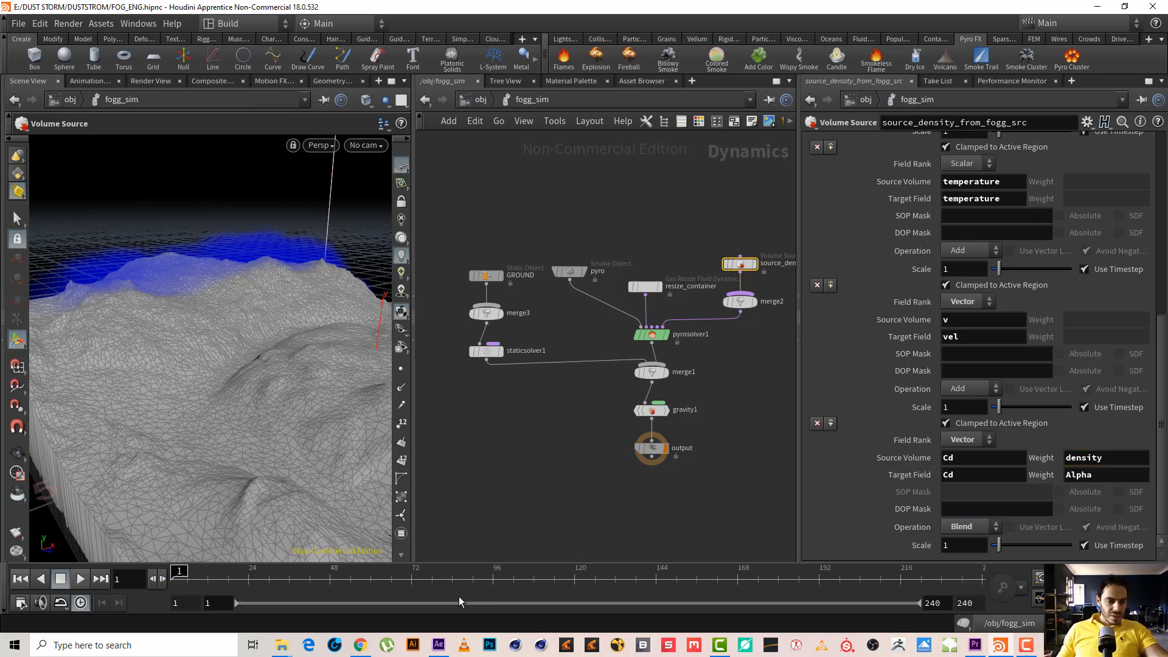
Step: Play the simulation to about frame 48 and examine the fog's colour and shape over the terrain from several angles
{"action": "left_click", "coordinate": [77, 578]}
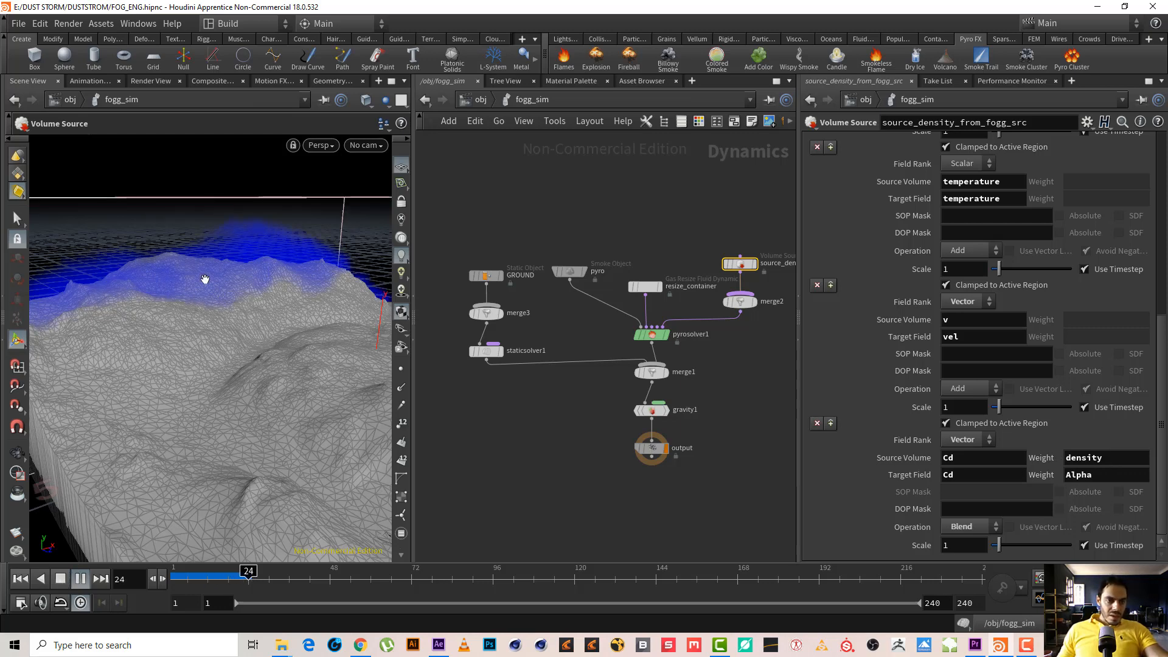
{"action": "key", "text": "Escape"}
{"action": "left_click_drag", "start_coordinate": [214, 316], "coordinate": [229, 286]}
{"action": "key", "text": "Return"}
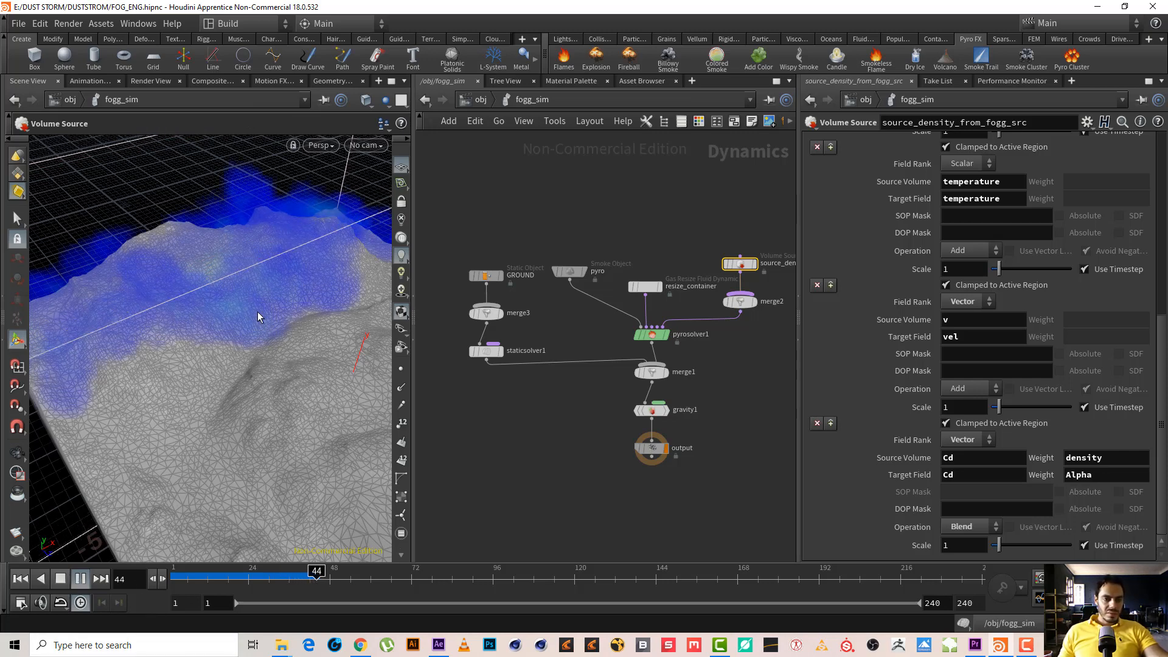
{"action": "left_click", "coordinate": [59, 579]}
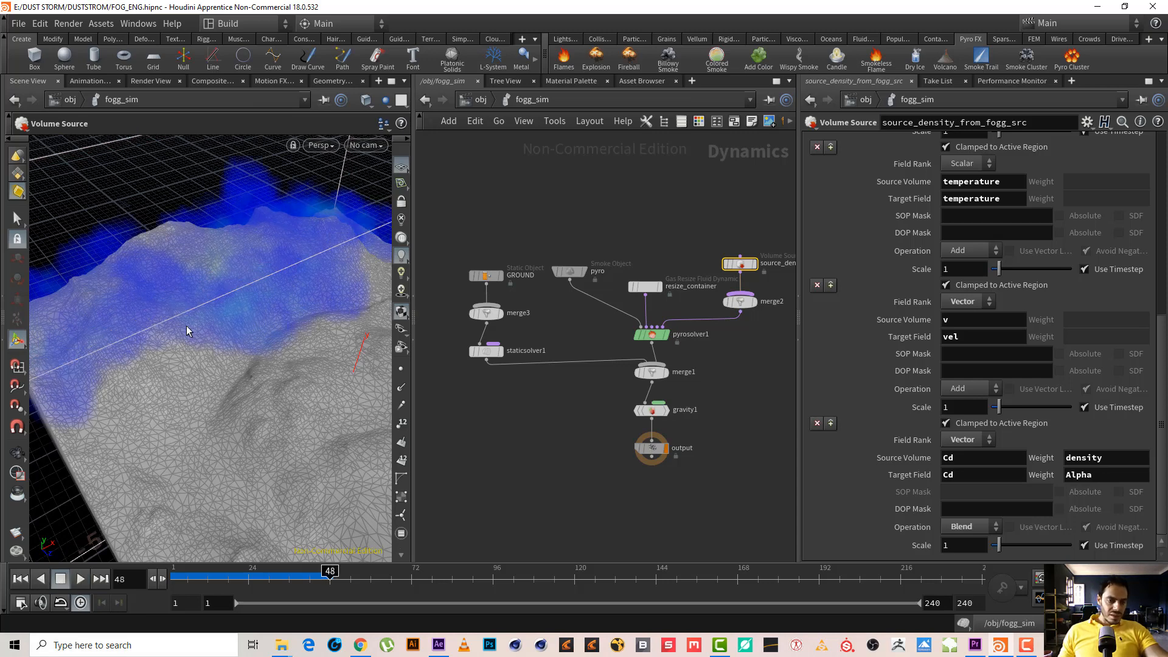
{"action": "key", "text": "Escape"}
{"action": "left_click_drag", "start_coordinate": [190, 311], "coordinate": [204, 288]}
{"action": "key", "text": "Return"}
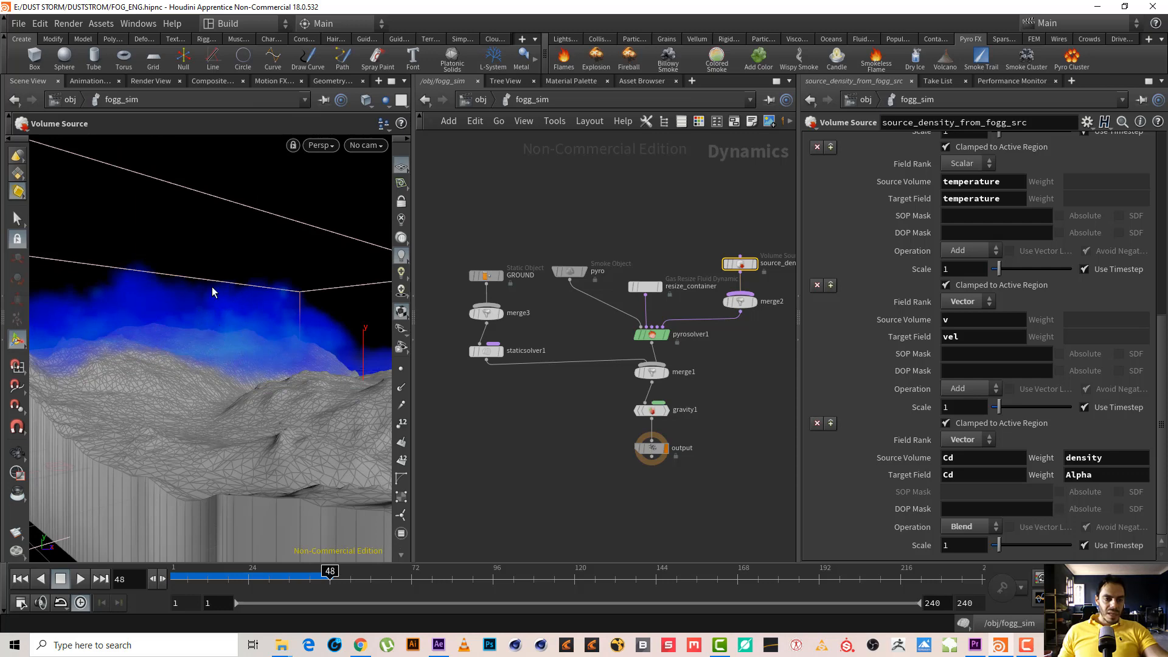
{"action": "left_click_drag", "start_coordinate": [219, 335], "coordinate": [268, 271], "text": "alt"}
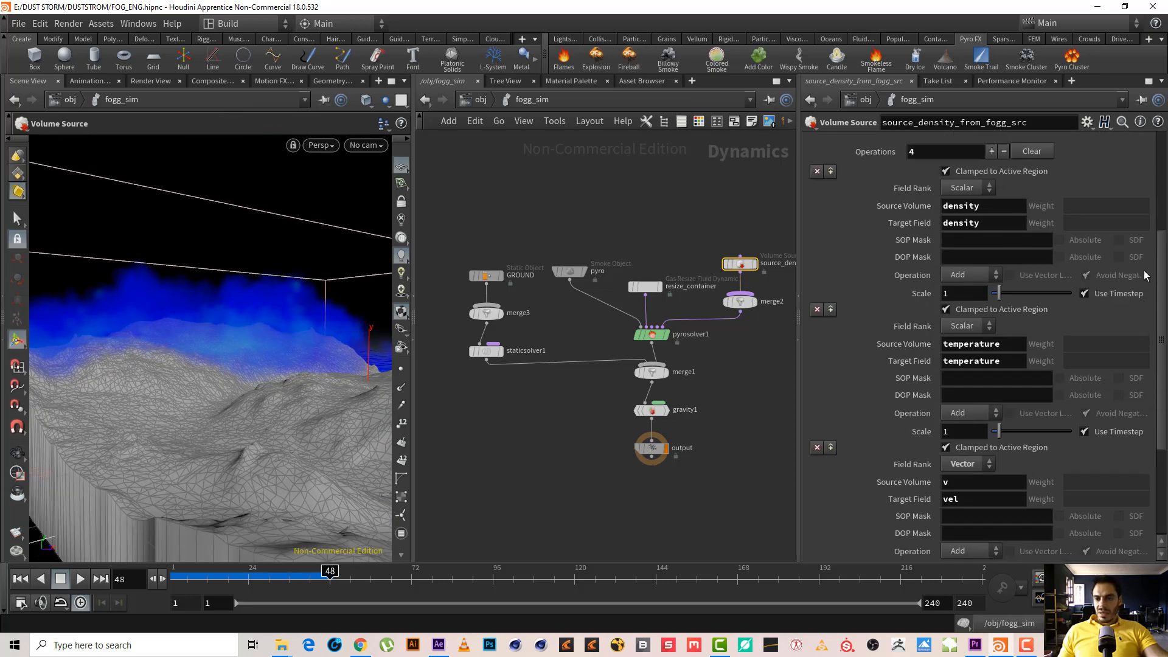
Step: Set the temperature operation's scale to .5 in the source_density_from_fogg_src volume source
{"action": "scroll", "coordinate": [1165, 356], "scroll_direction": "up", "scroll_amount": 5}
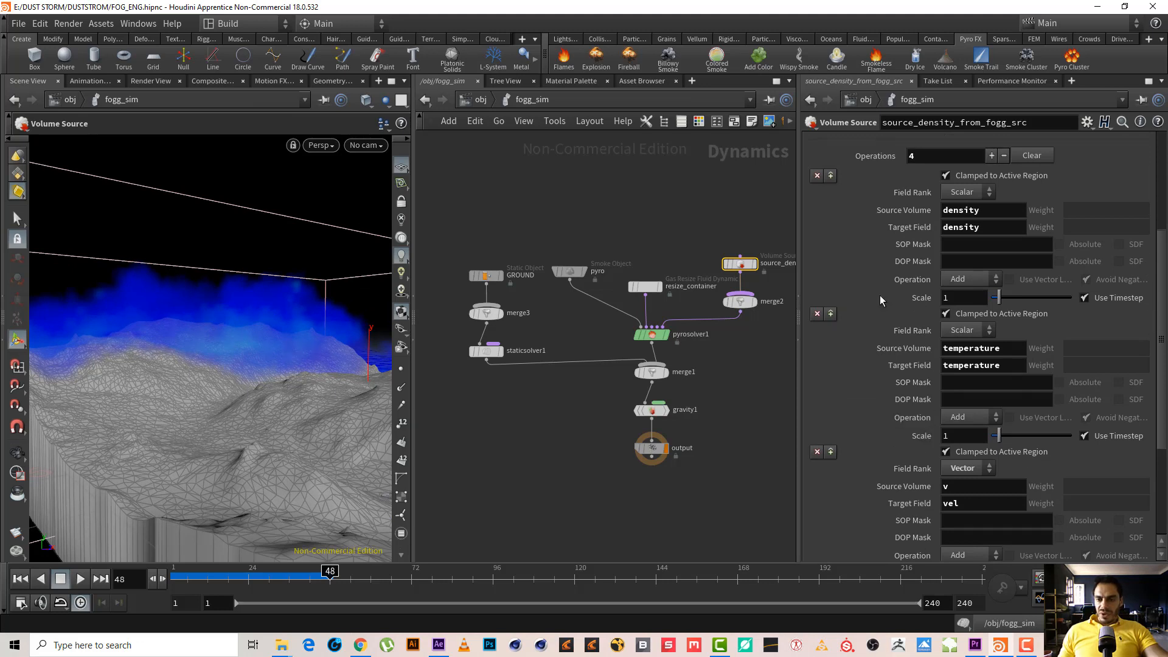
{"action": "left_click_drag", "start_coordinate": [953, 439], "coordinate": [914, 438]}
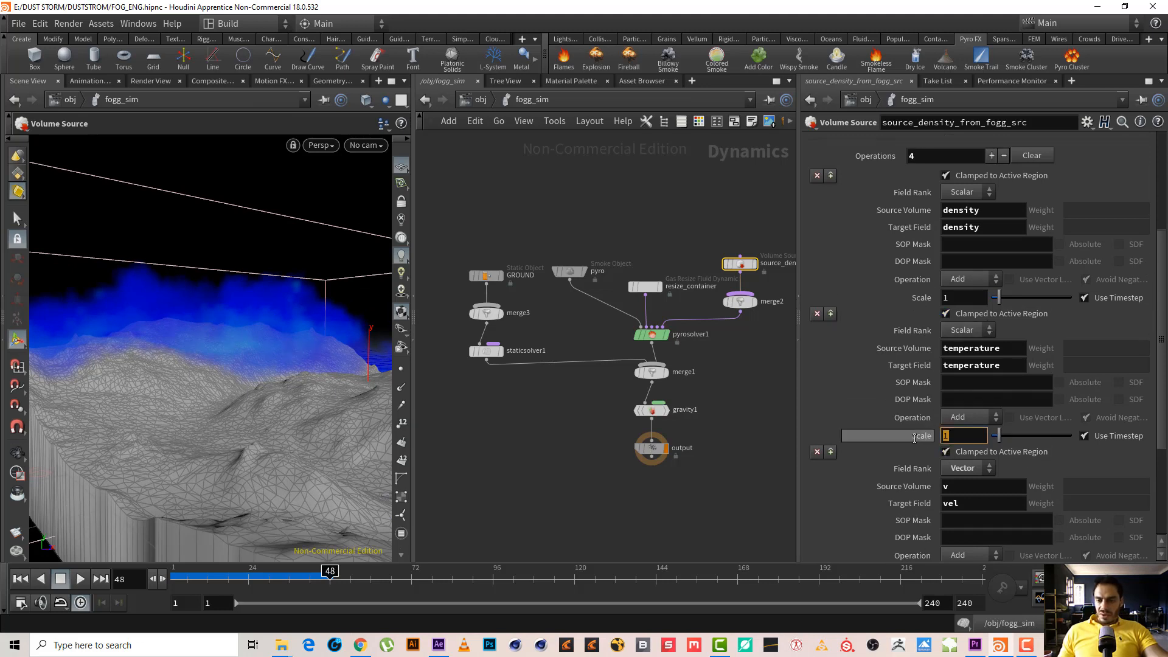
{"action": "type", "text": ".5"}
{"action": "key", "text": "Return"}
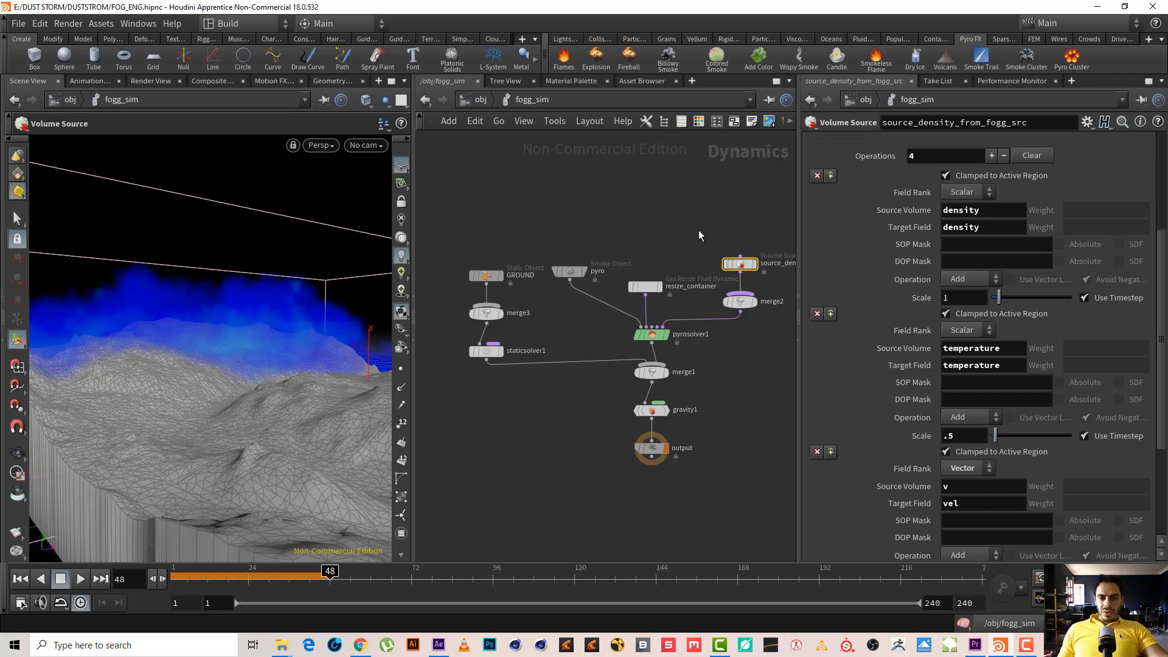
Step: Set the cooling rate of pyrosolver1 to 0.5 and replay the simulation to about frame 37
{"action": "left_click", "coordinate": [653, 334]}
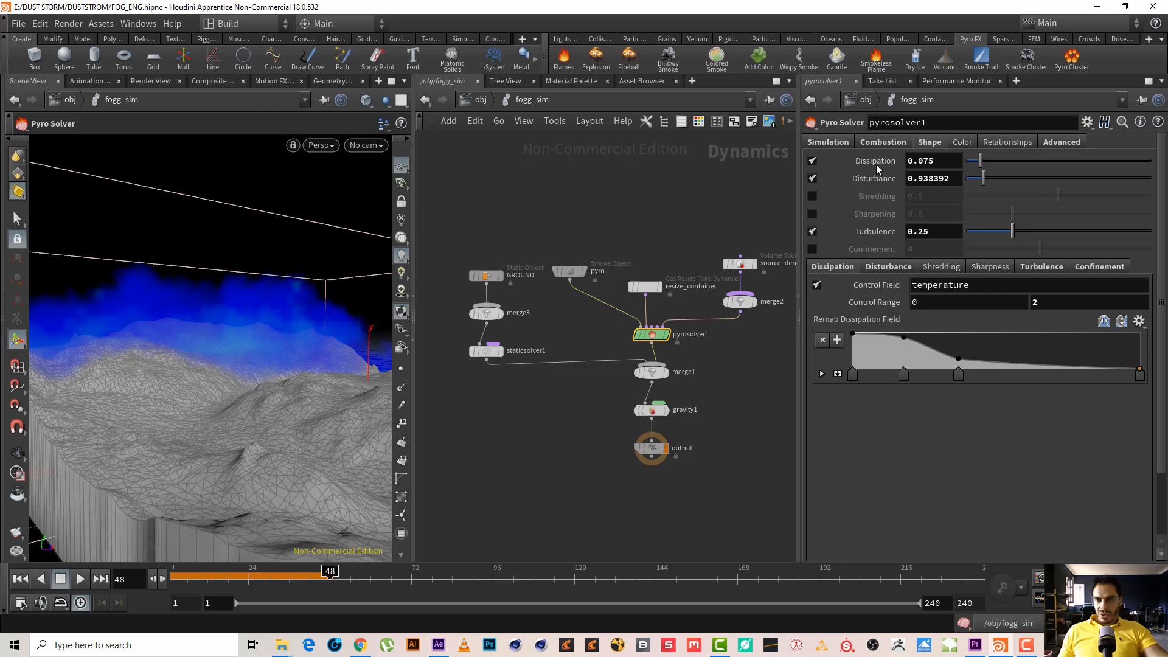
{"action": "mouse_move", "coordinate": [893, 153]}
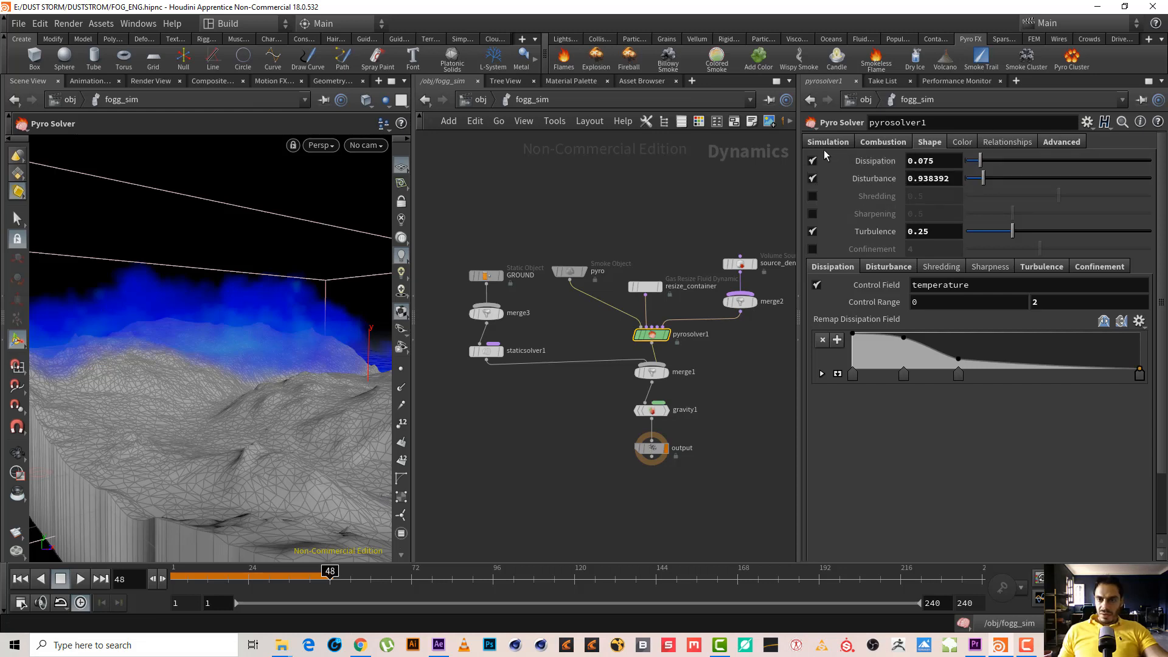
{"action": "left_click", "coordinate": [839, 143]}
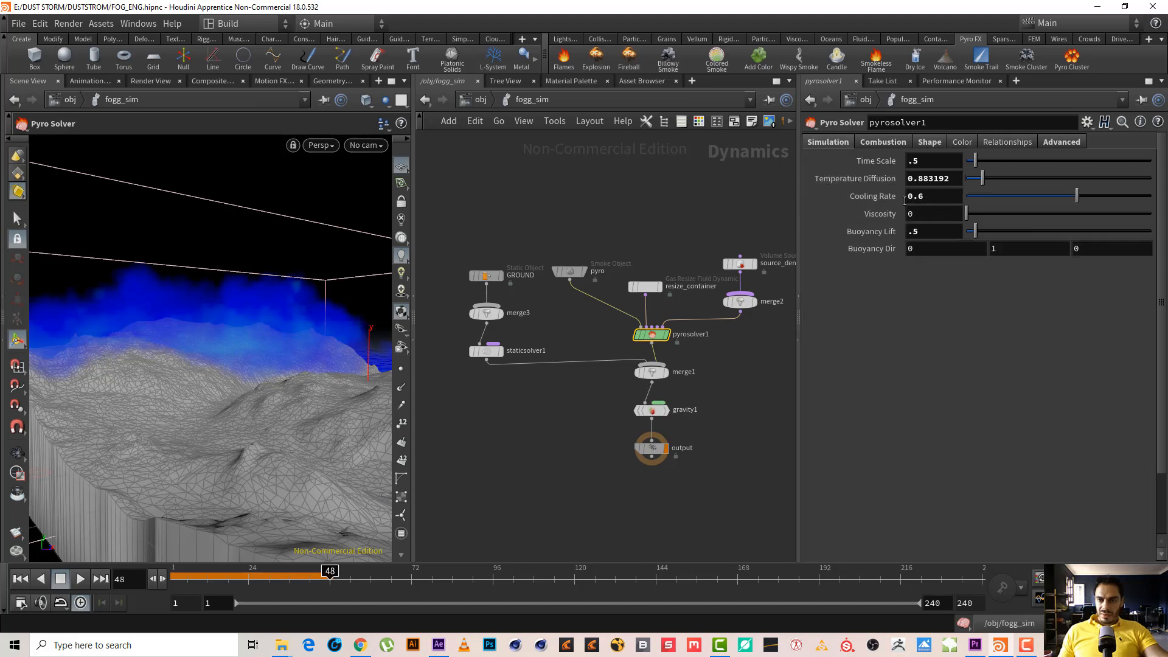
{"action": "type", "text": "5"}
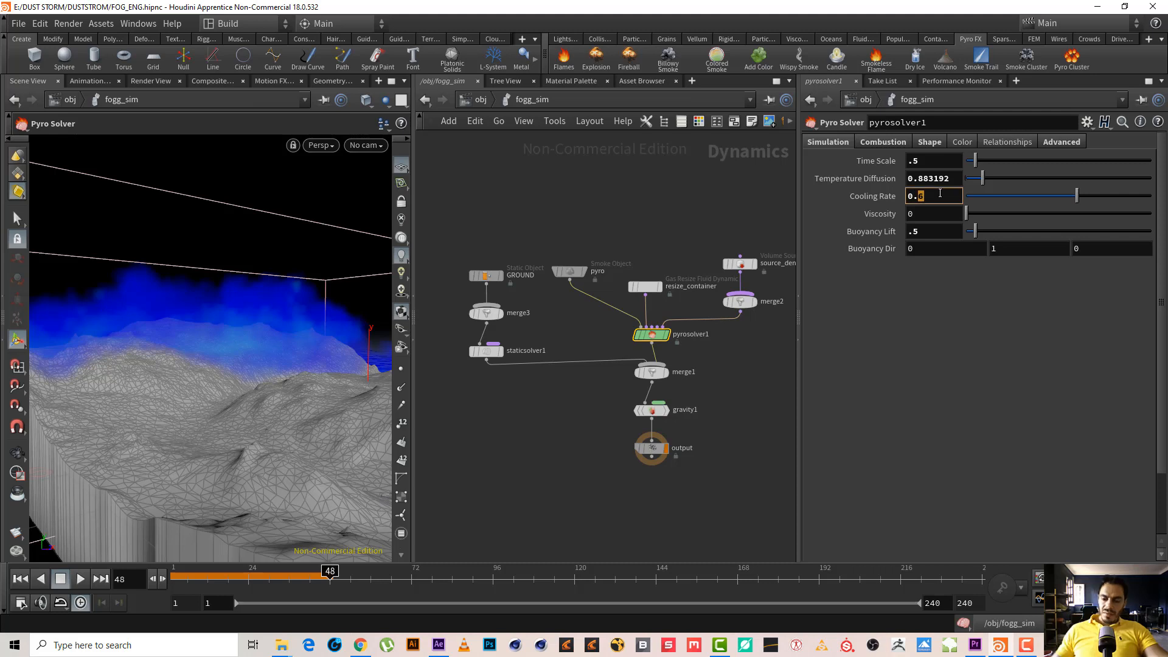
{"action": "key", "text": "Return"}
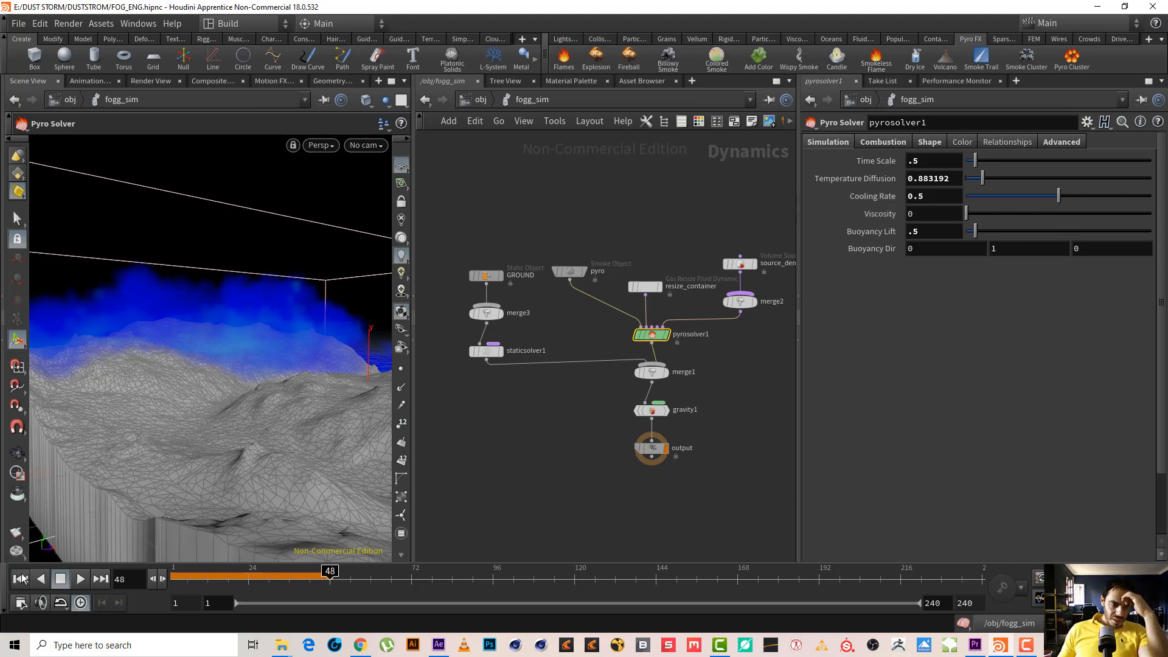
{"action": "left_click", "coordinate": [82, 579]}
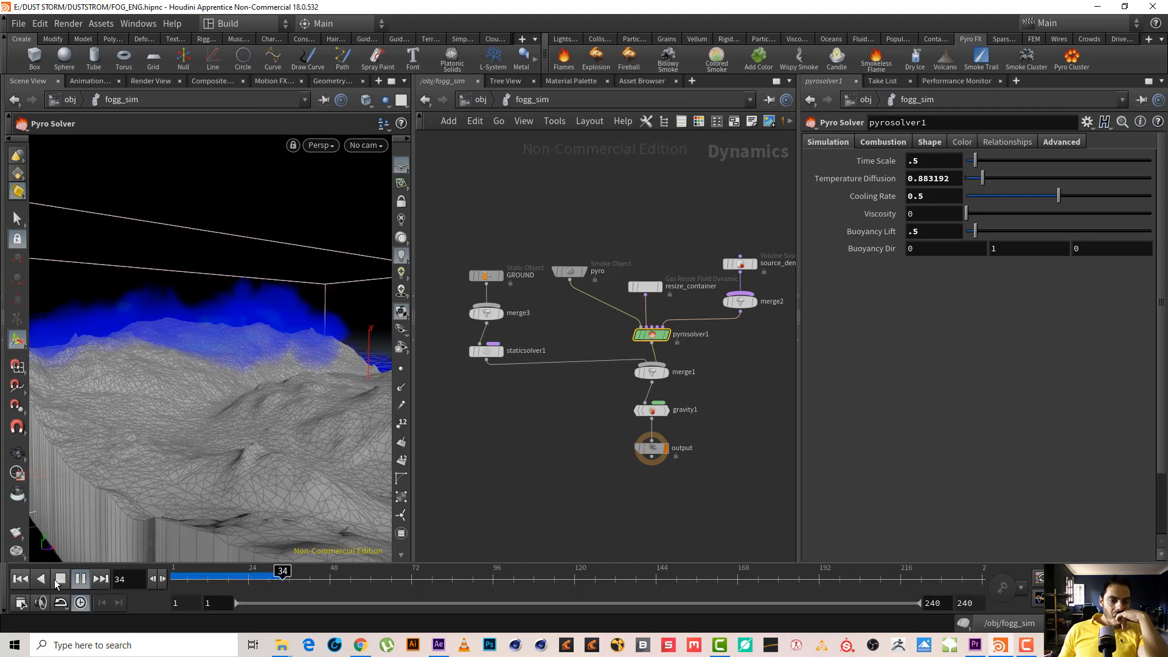
{"action": "left_click", "coordinate": [59, 581]}
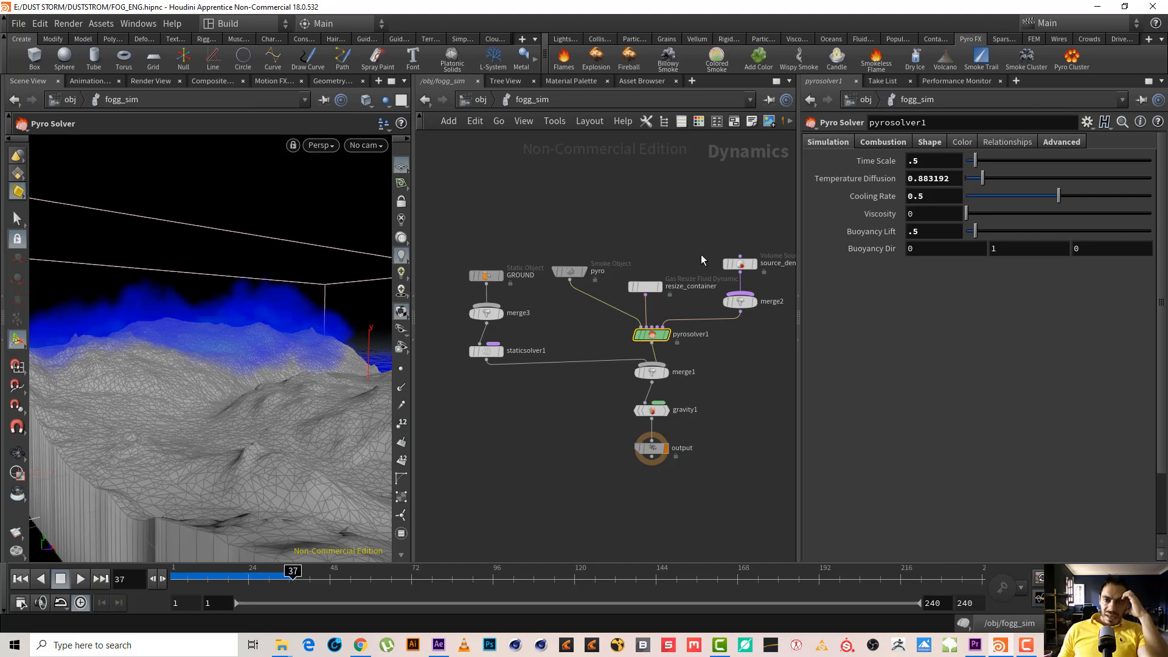
Step: Set the dissipation of pyrosolver1 to 0.7 and replay the simulation from frame 1 to about frame 56
{"action": "left_click", "coordinate": [929, 142]}
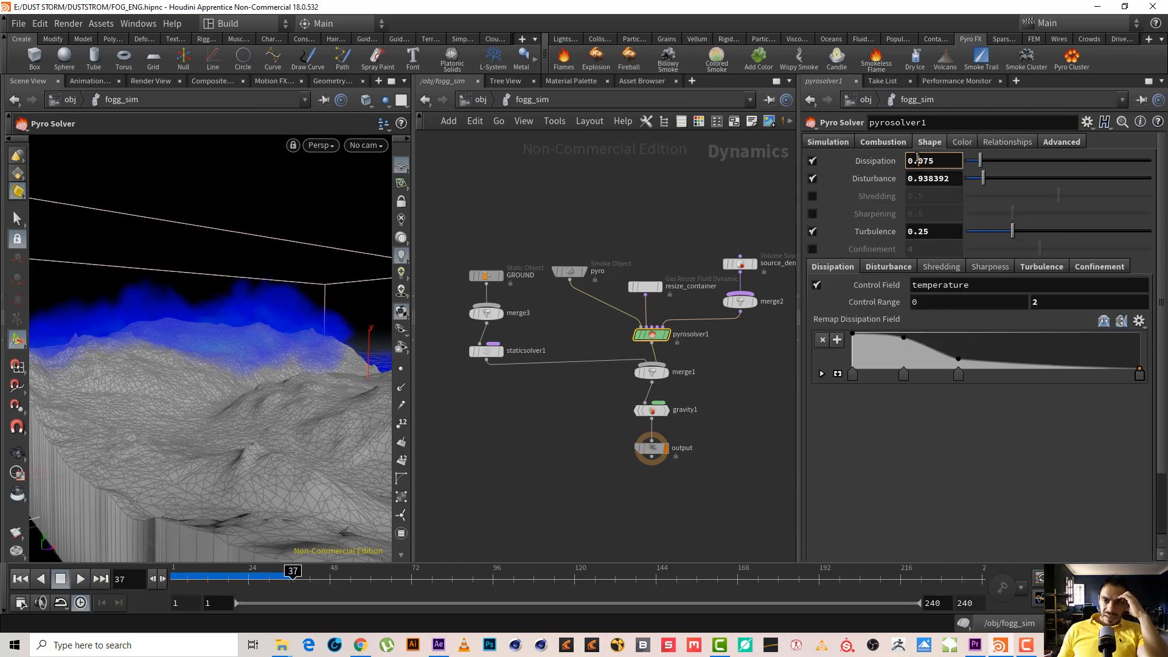
{"action": "left_click_drag", "start_coordinate": [917, 159], "coordinate": [993, 158]}
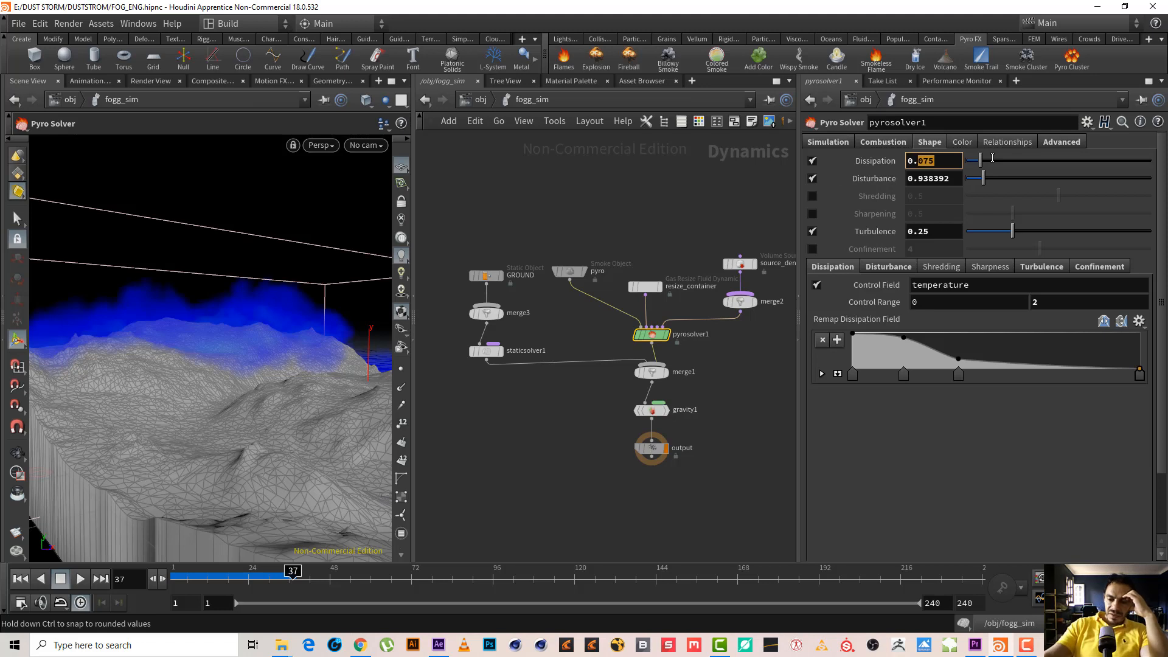
{"action": "type", "text": "7"}
{"action": "key", "text": "Return"}
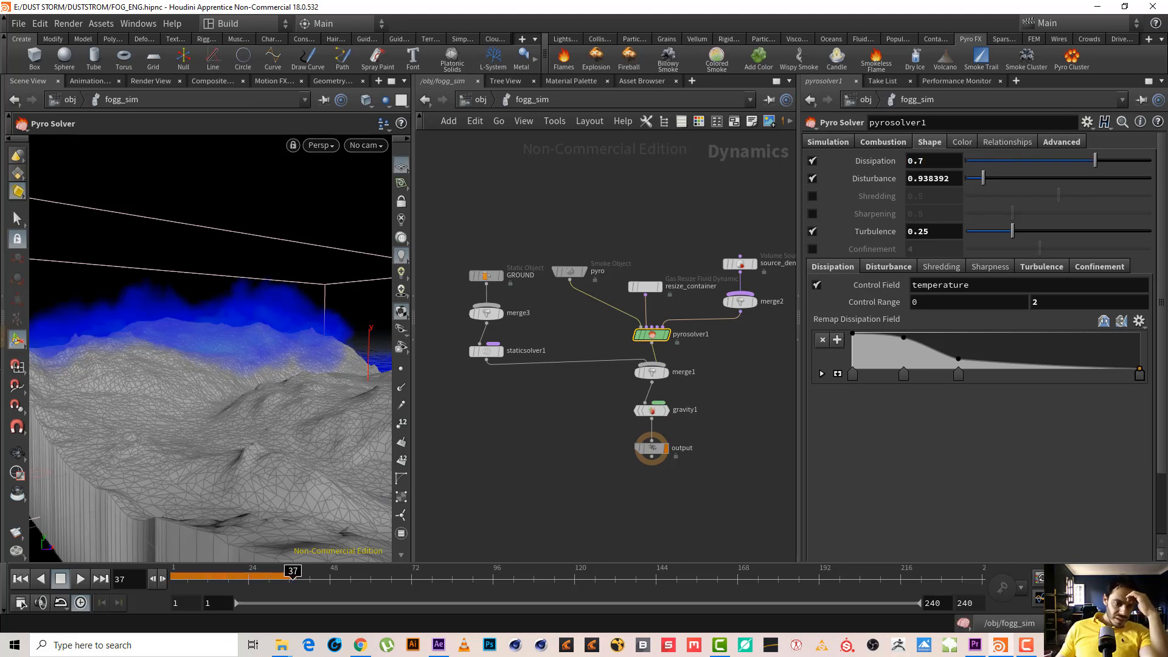
{"action": "left_click", "coordinate": [28, 583]}
{"action": "left_click", "coordinate": [81, 579]}
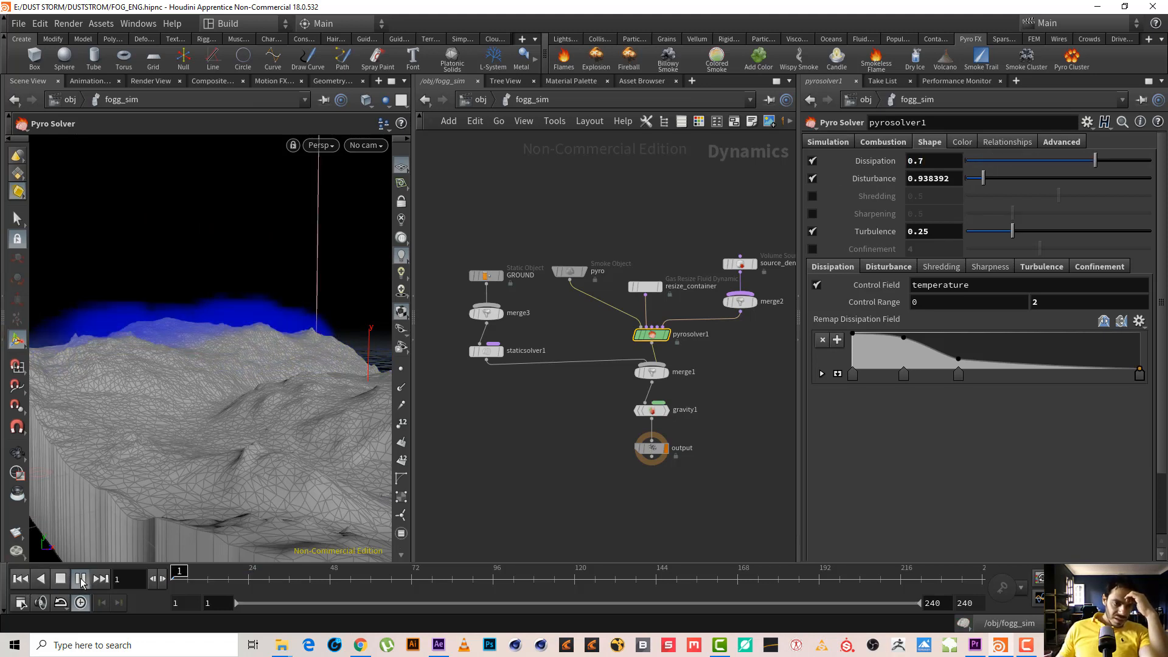
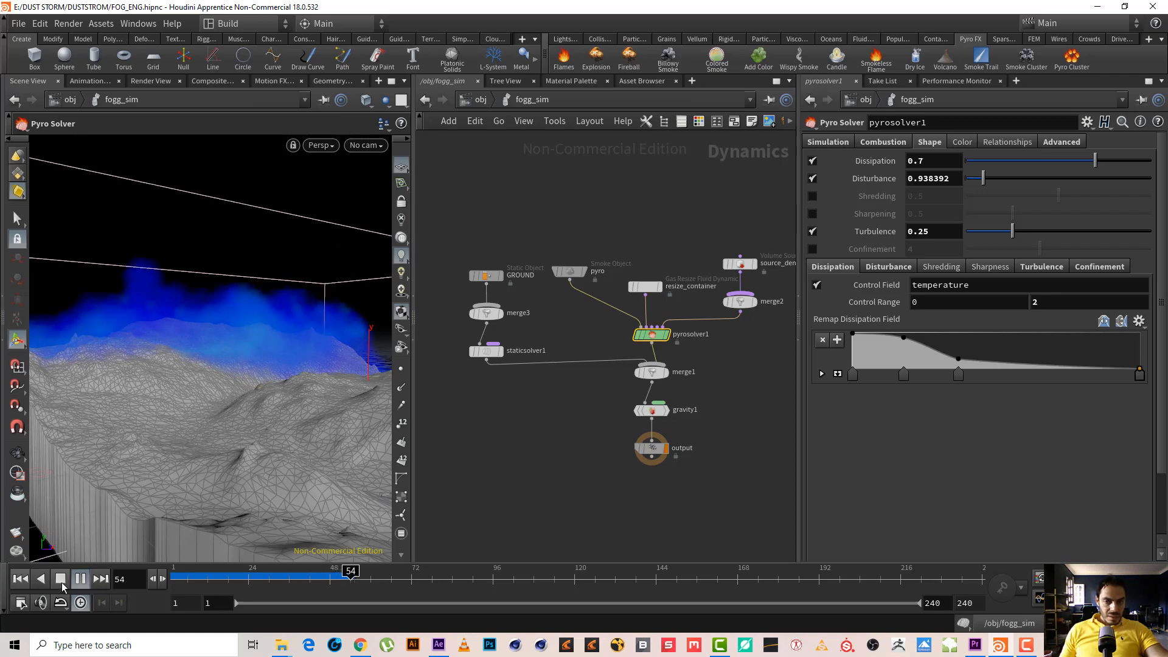
Step: Set the temperature diffusion of pyrosolver1 to 0.01 and replay the simulation to about frame 57, checking the fog over the terrain
{"action": "middle_click_drag", "start_coordinate": [736, 358], "coordinate": [706, 362]}
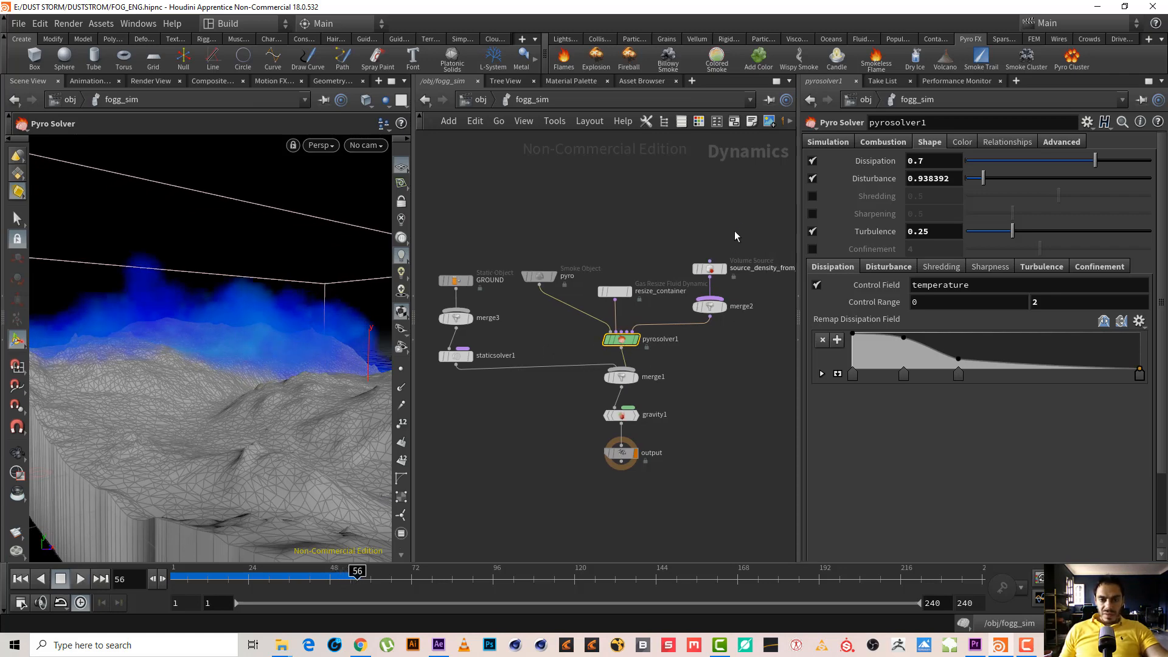
{"action": "left_click_drag", "start_coordinate": [738, 226], "coordinate": [695, 276]}
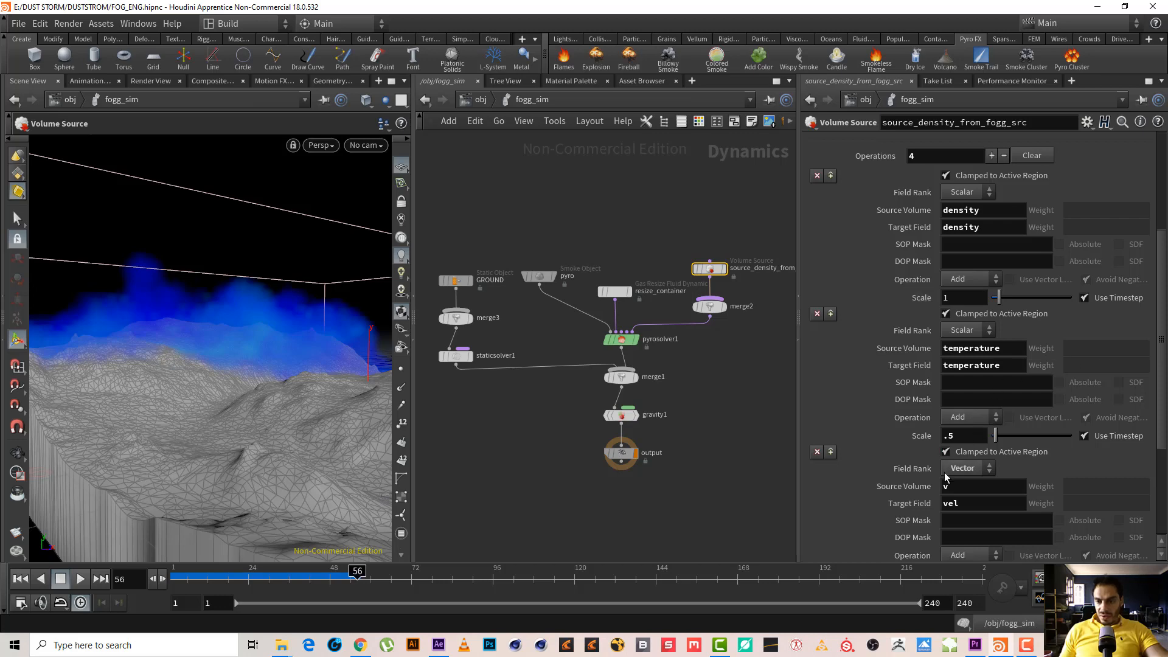
{"action": "left_click", "coordinate": [626, 339]}
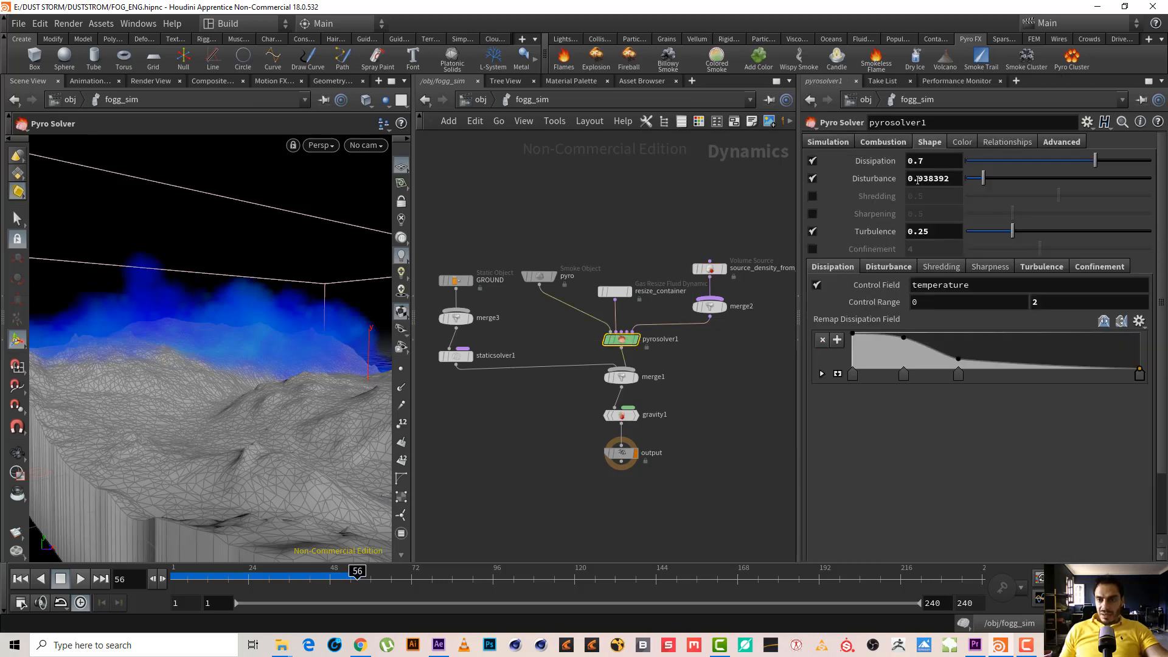
{"action": "left_click", "coordinate": [828, 142]}
{"action": "double_click", "coordinate": [932, 178]}
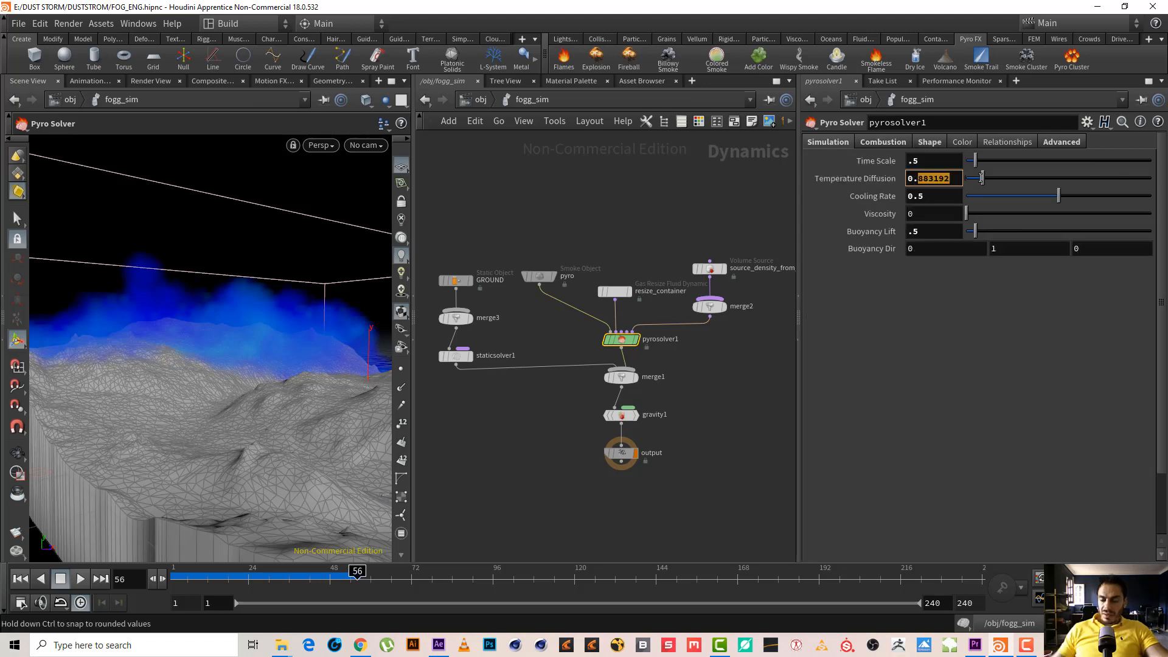
{"action": "type", "text": "01"}
{"action": "key", "text": "Return"}
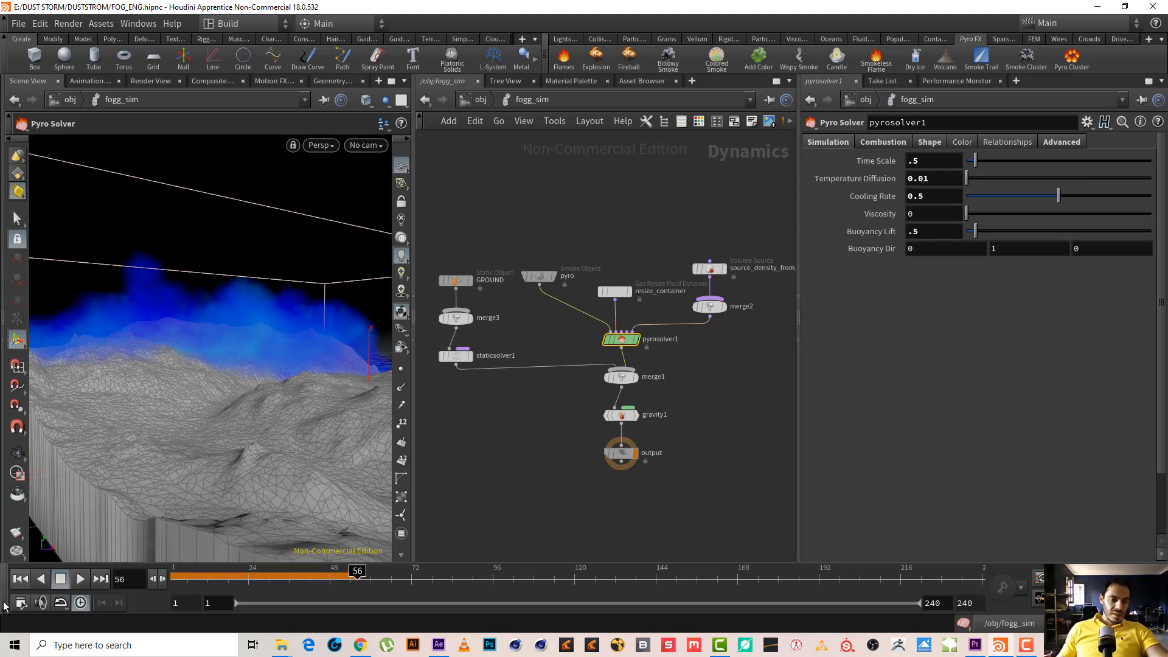
{"action": "left_click", "coordinate": [77, 579]}
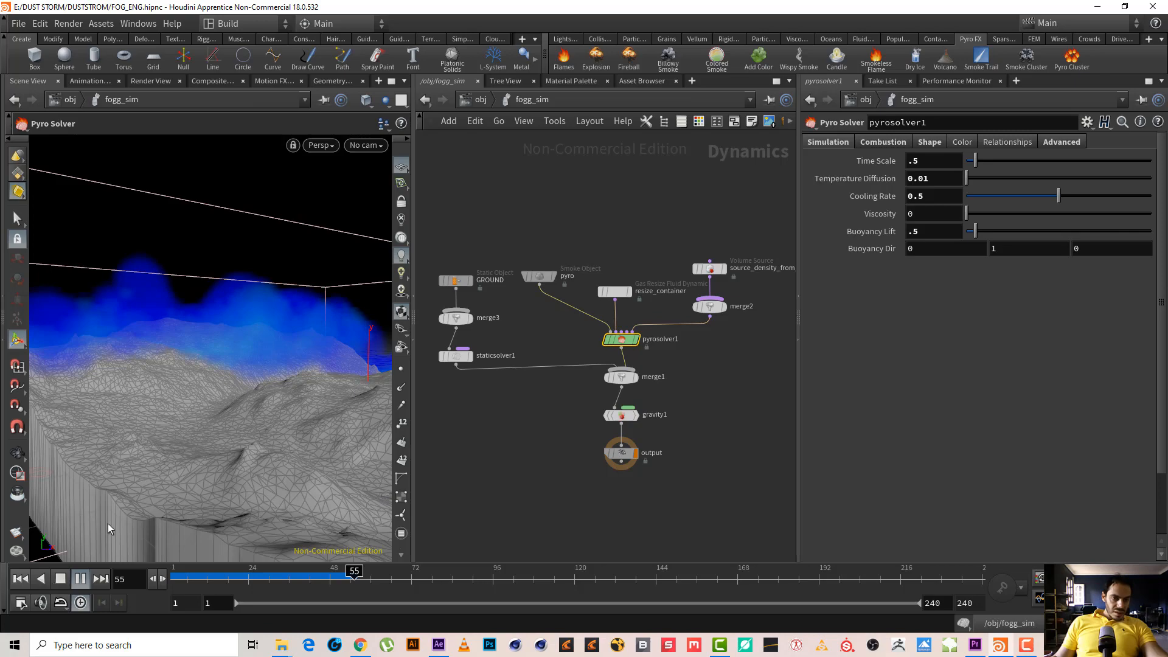
{"action": "left_click", "coordinate": [80, 579]}
{"action": "left_click_drag", "start_coordinate": [221, 316], "coordinate": [258, 622], "text": "alt"}
{"action": "left_click_drag", "start_coordinate": [277, 434], "coordinate": [258, 378], "text": "alt"}
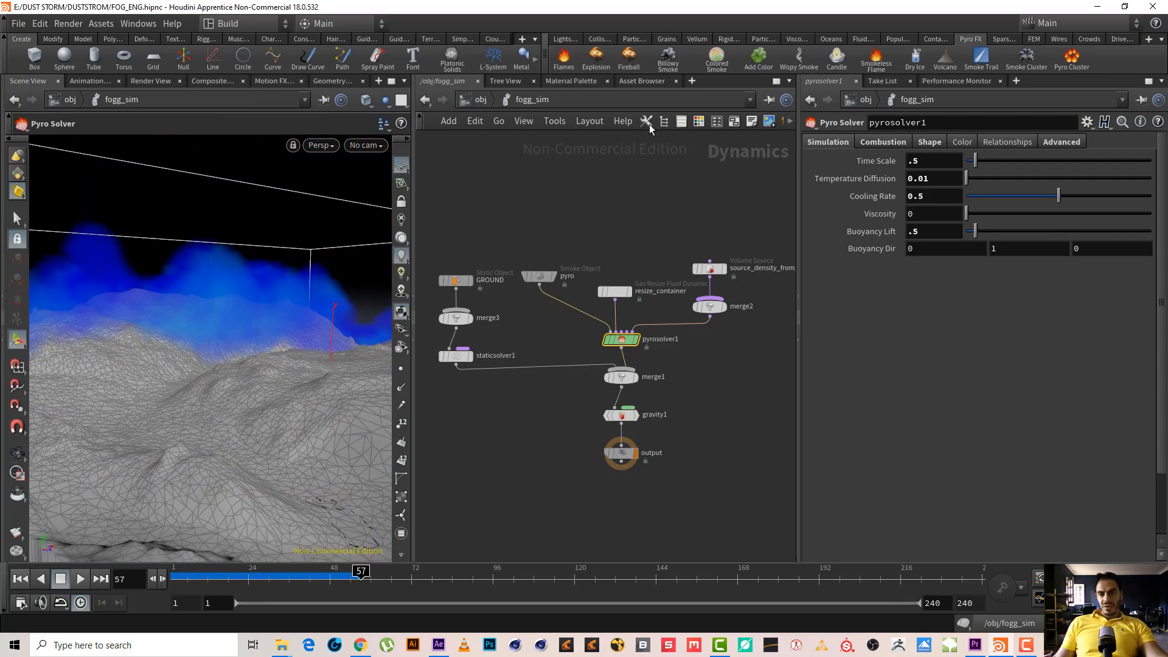
Step: Set the temperature operation's scale to .2 in the source_density_from_fogg_src volume source
{"action": "left_click_drag", "start_coordinate": [552, 239], "coordinate": [534, 309]}
{"action": "left_click_drag", "start_coordinate": [696, 352], "coordinate": [590, 338]}
{"action": "left_click_drag", "start_coordinate": [745, 309], "coordinate": [691, 252]}
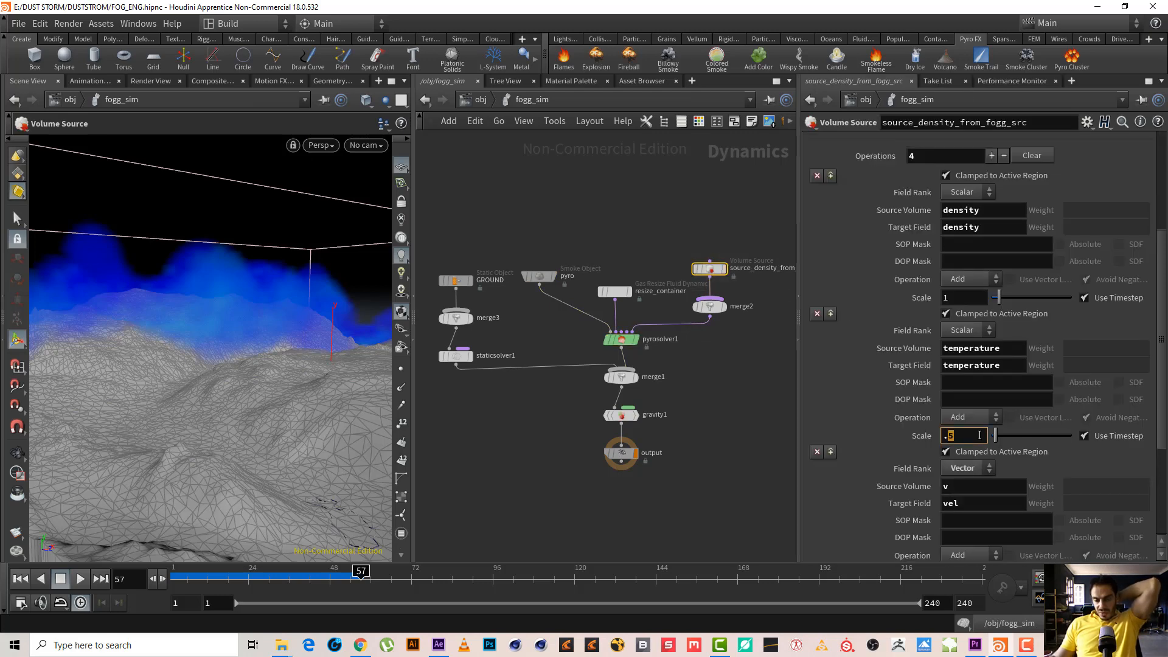
{"action": "type", "text": "2"}
{"action": "key", "text": "Return"}
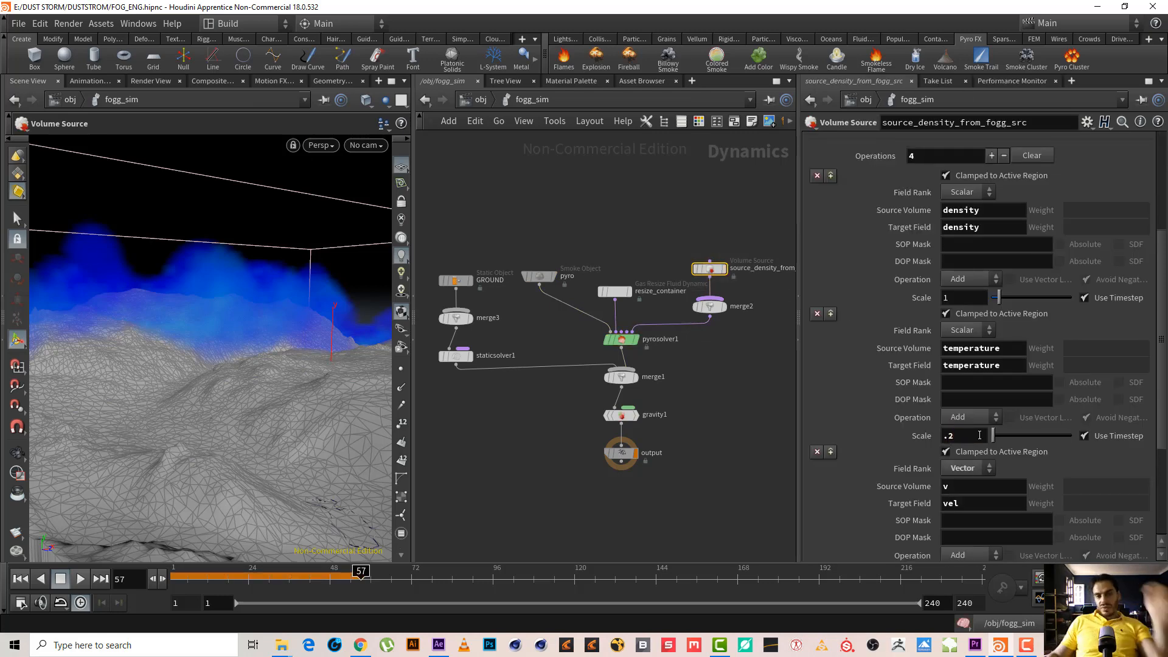
Step: Set the cooling rate of pyrosolver1 to 0.8 and replay the simulation from frame 1 to about frame 44
{"action": "left_click_drag", "start_coordinate": [537, 226], "coordinate": [757, 355]}
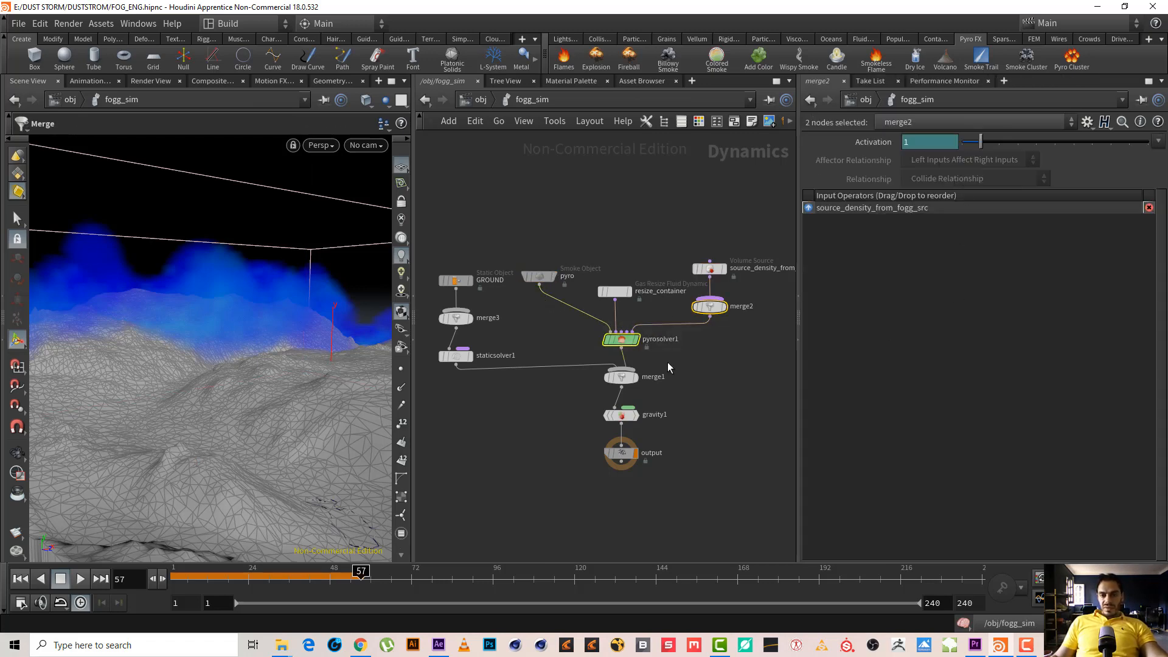
{"action": "left_click", "coordinate": [632, 339]}
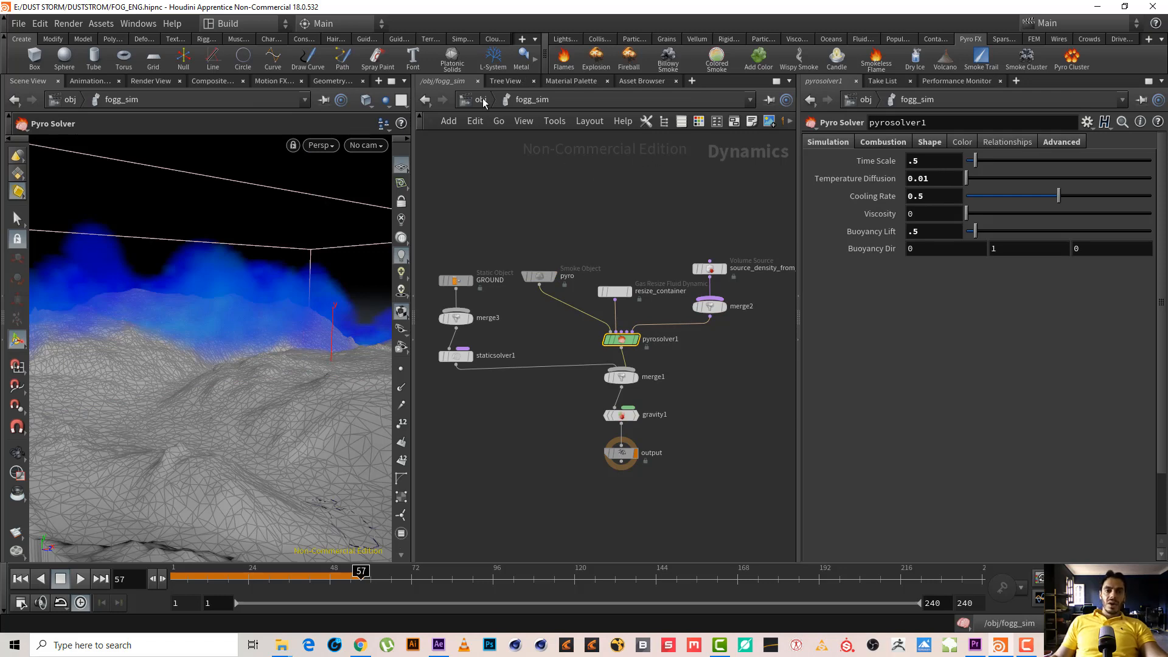
{"action": "left_click_drag", "start_coordinate": [262, 279], "coordinate": [256, 301], "text": "alt"}
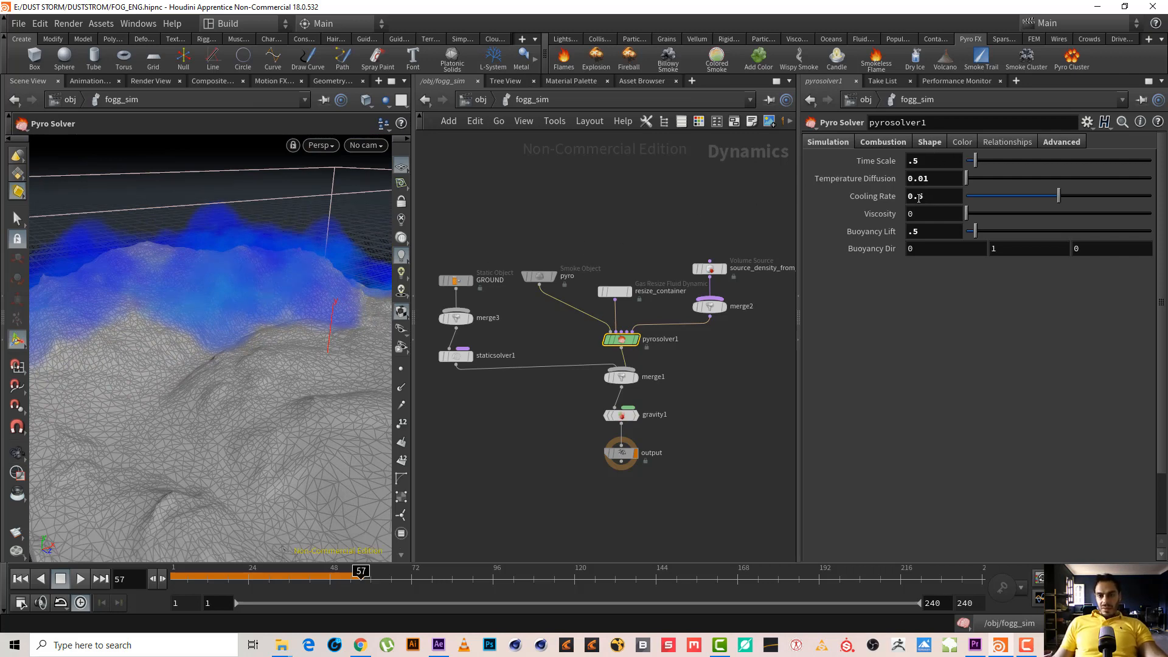
{"action": "type", "text": "8"}
{"action": "key", "text": "Return"}
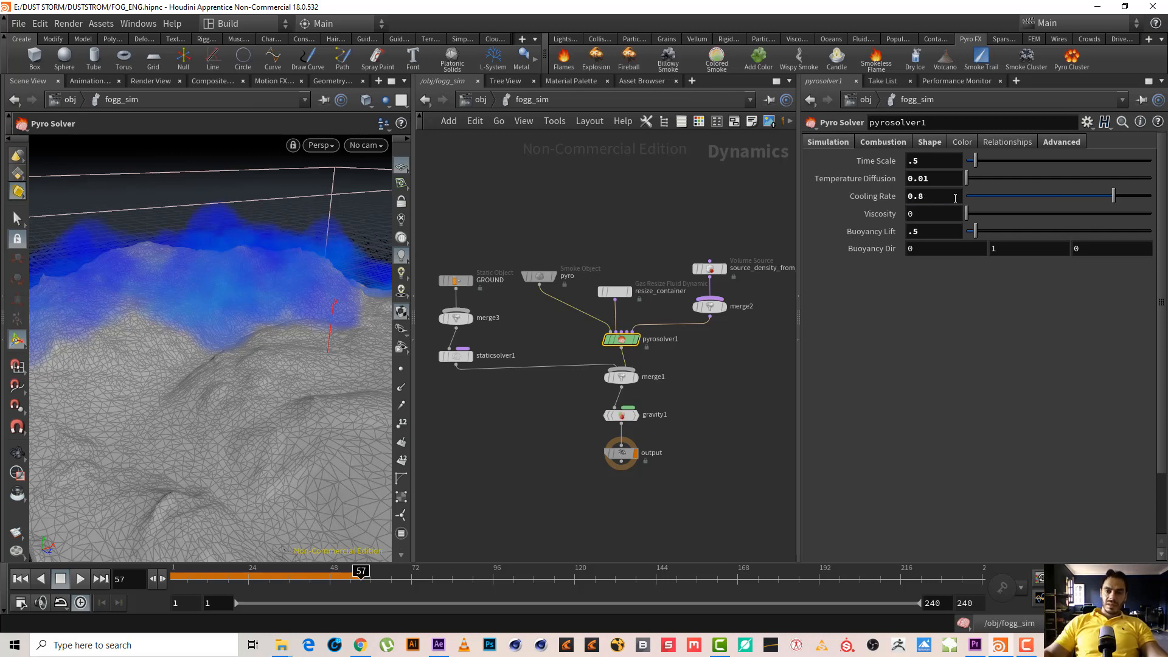
{"action": "left_click", "coordinate": [19, 578]}
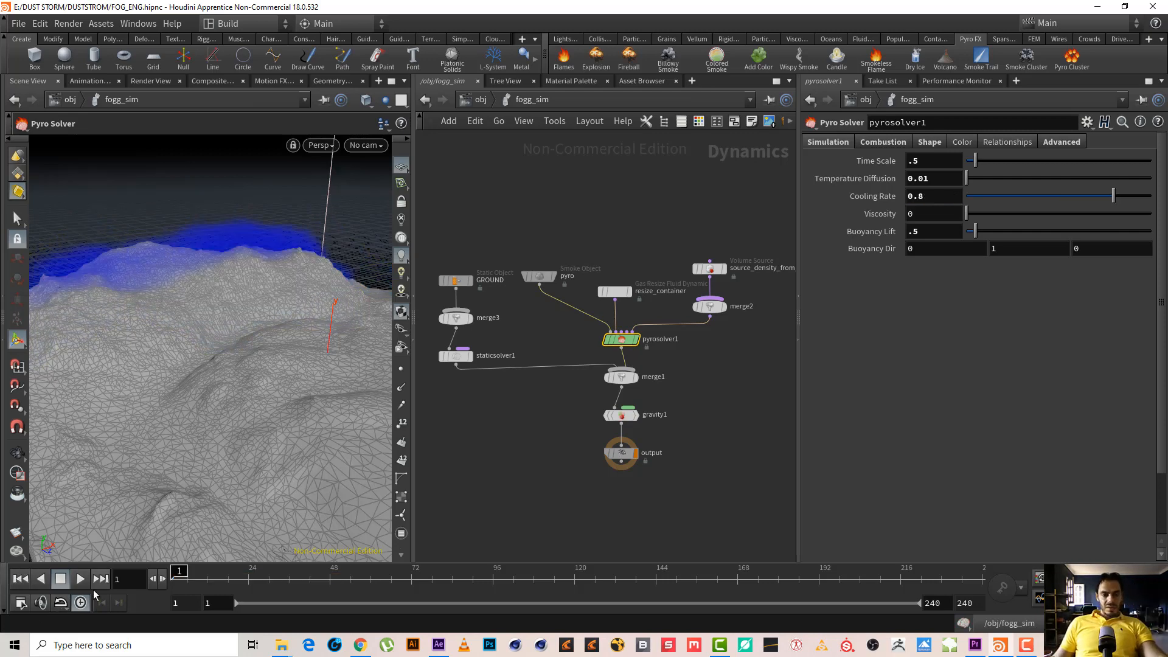
{"action": "left_click", "coordinate": [79, 579]}
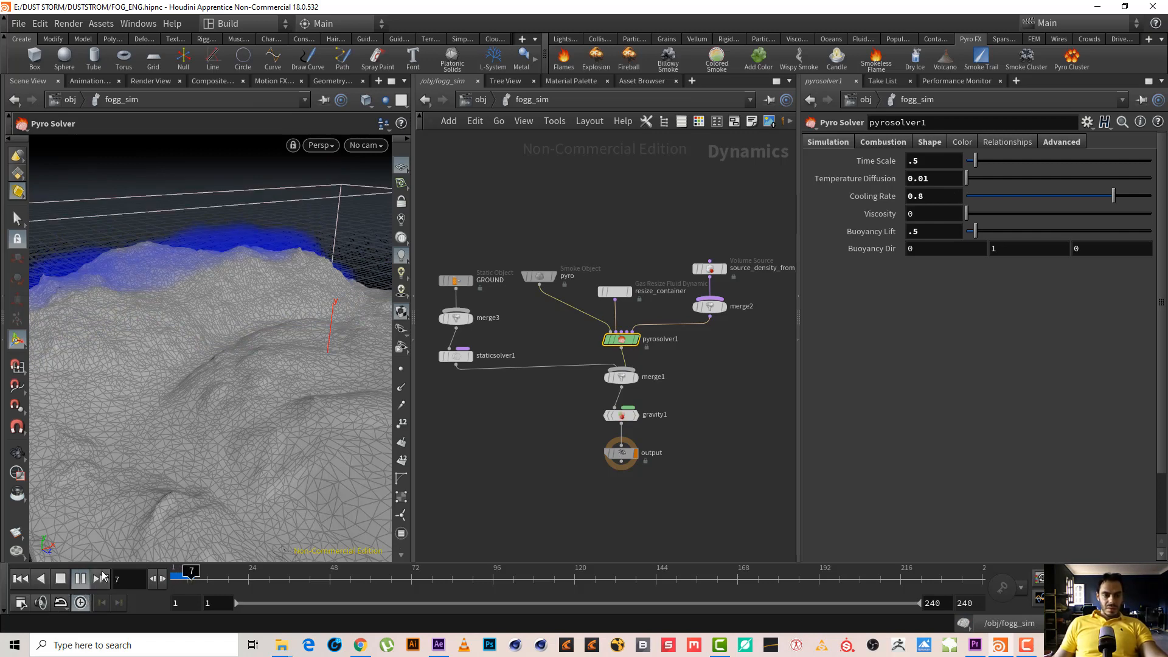
{"action": "left_click", "coordinate": [1025, 645]}
Step: Set the density scale of the pyro smoke object's multi-field display to 2 and continue the simulation to about frame 80
{"action": "left_click", "coordinate": [540, 276]}
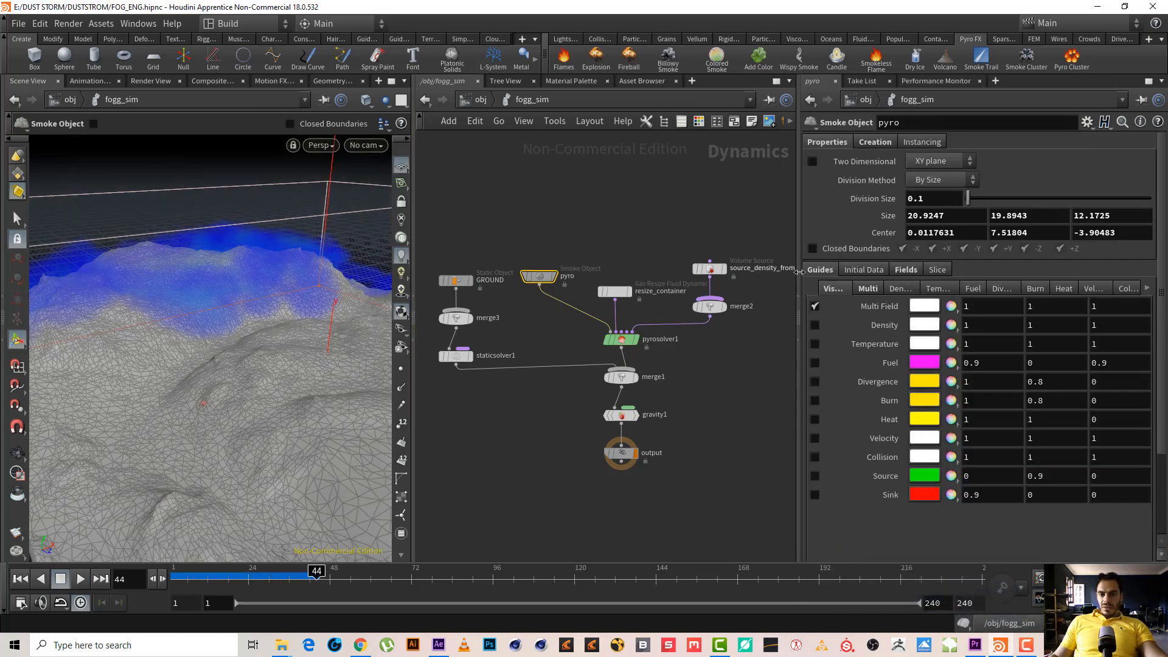
{"action": "left_click", "coordinate": [869, 289]}
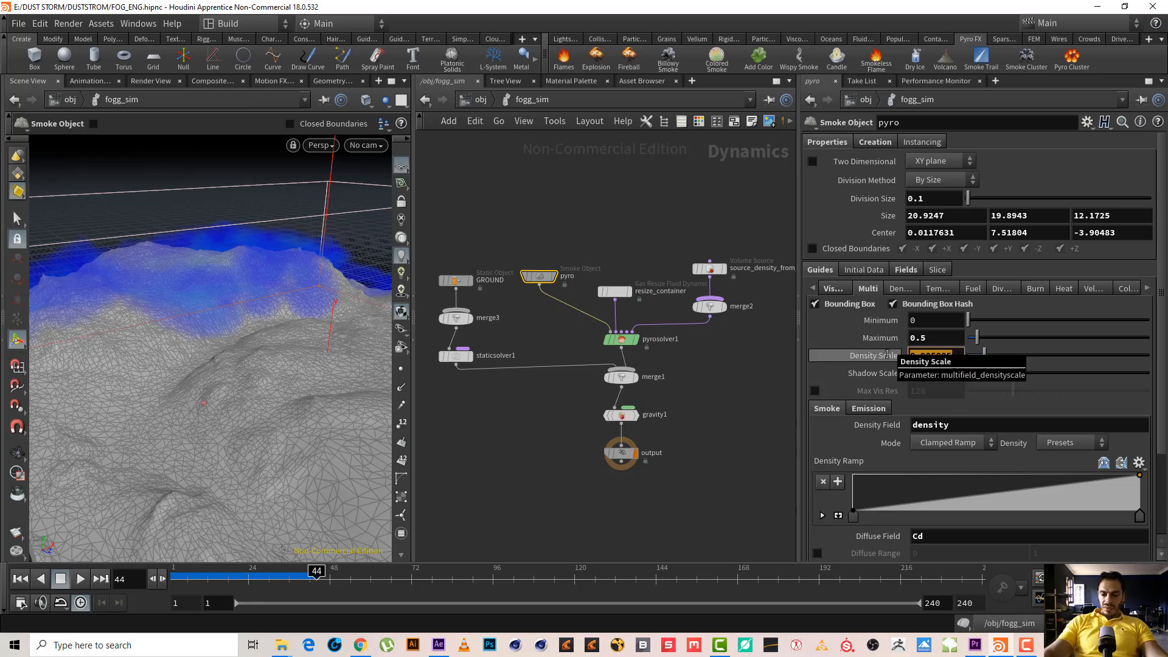
{"action": "type", "text": "2"}
{"action": "key", "text": "Return"}
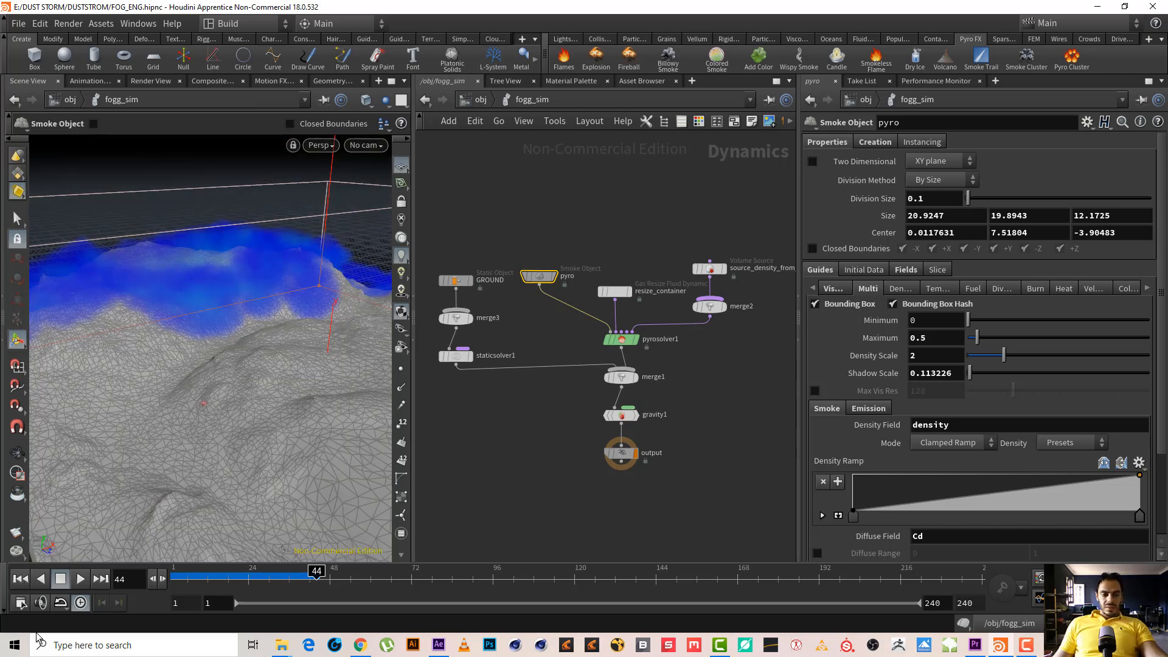
{"action": "left_click", "coordinate": [80, 579]}
{"action": "mouse_move", "coordinate": [1042, 650]}
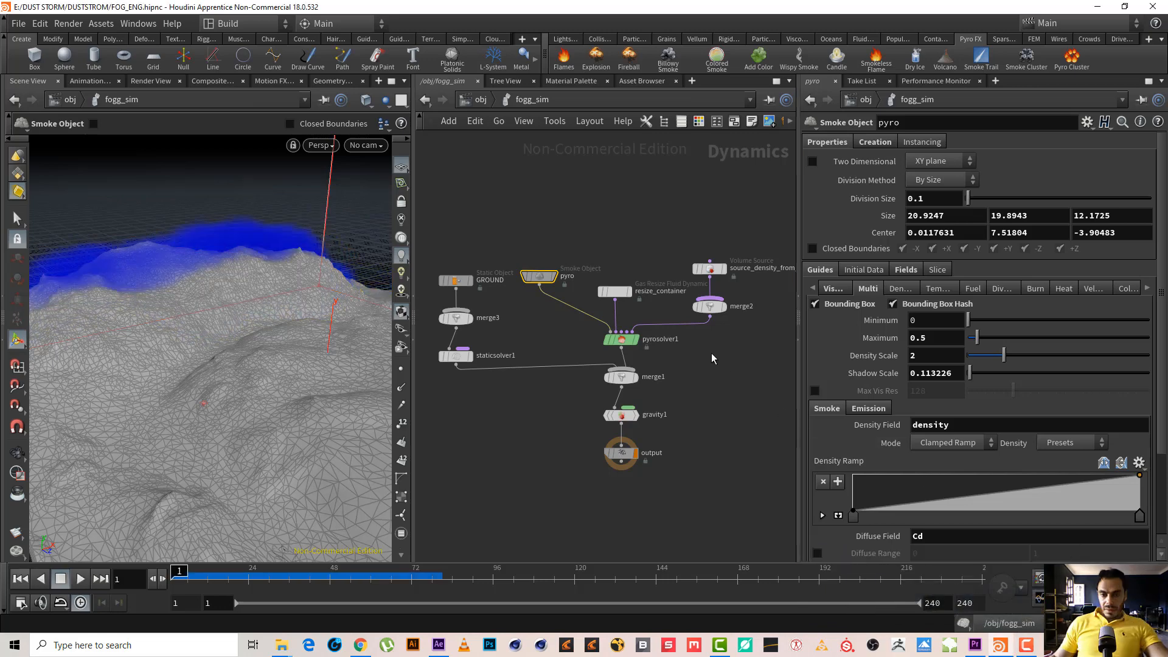
Step: Set pyrosolver1's buoyancy lift to .1 and temperature diffusion to .99, and replay the simulation to about frame 59
{"action": "left_click_drag", "start_coordinate": [711, 347], "coordinate": [610, 318]}
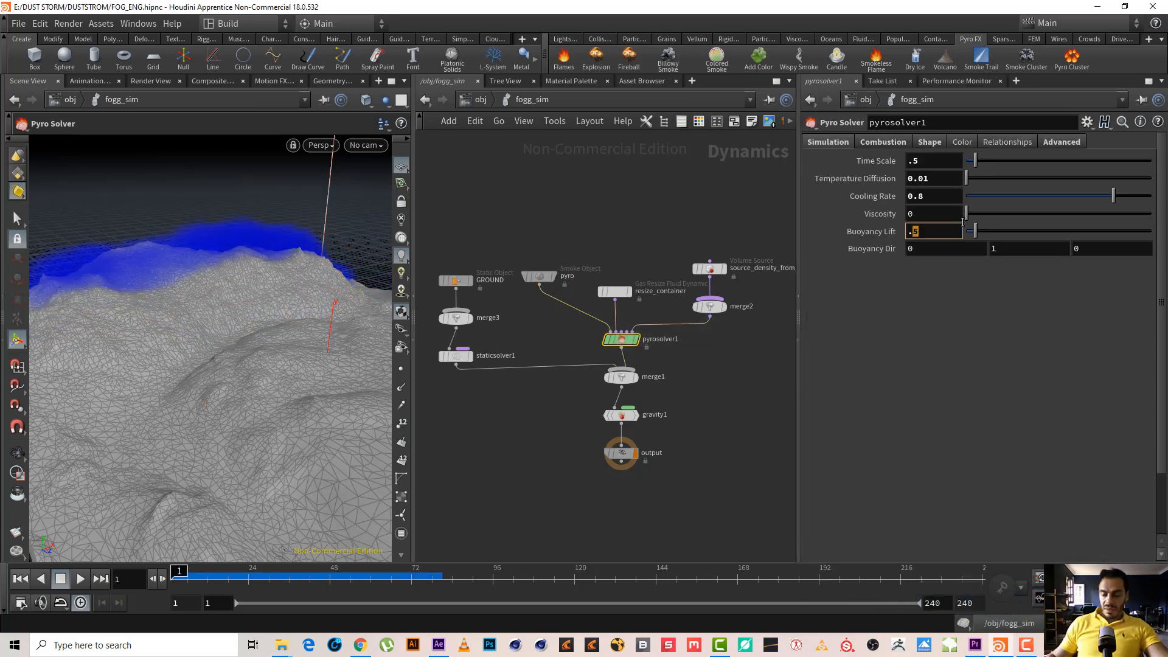
{"action": "type", "text": "1"}
{"action": "key", "text": "Return"}
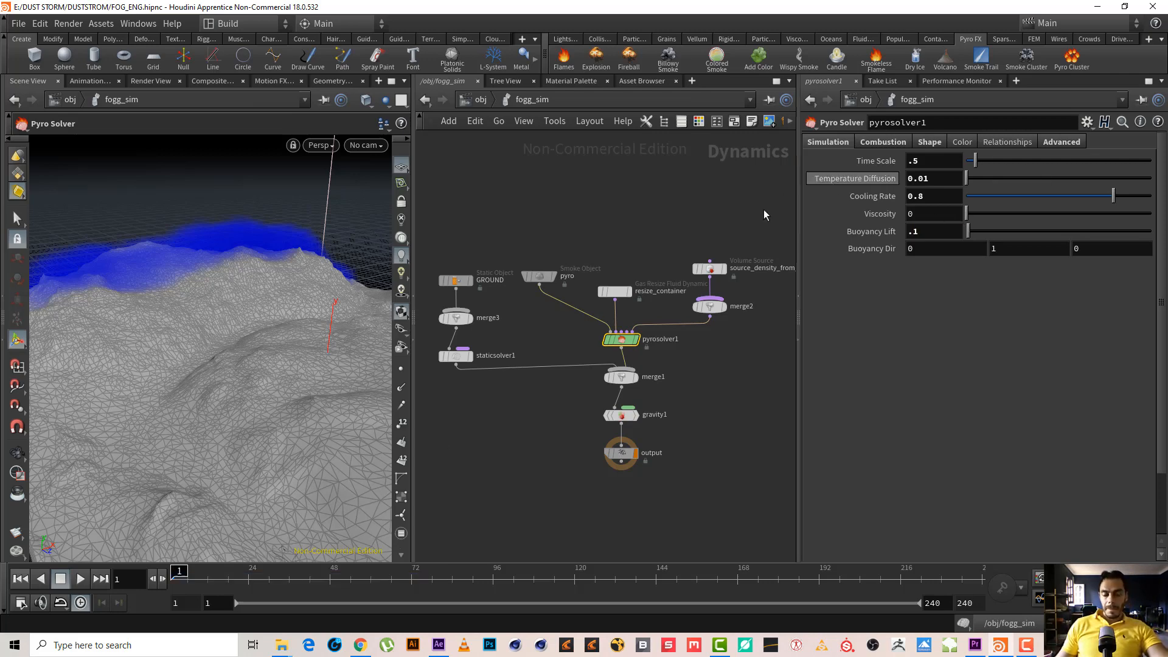
{"action": "left_click", "coordinate": [79, 578]}
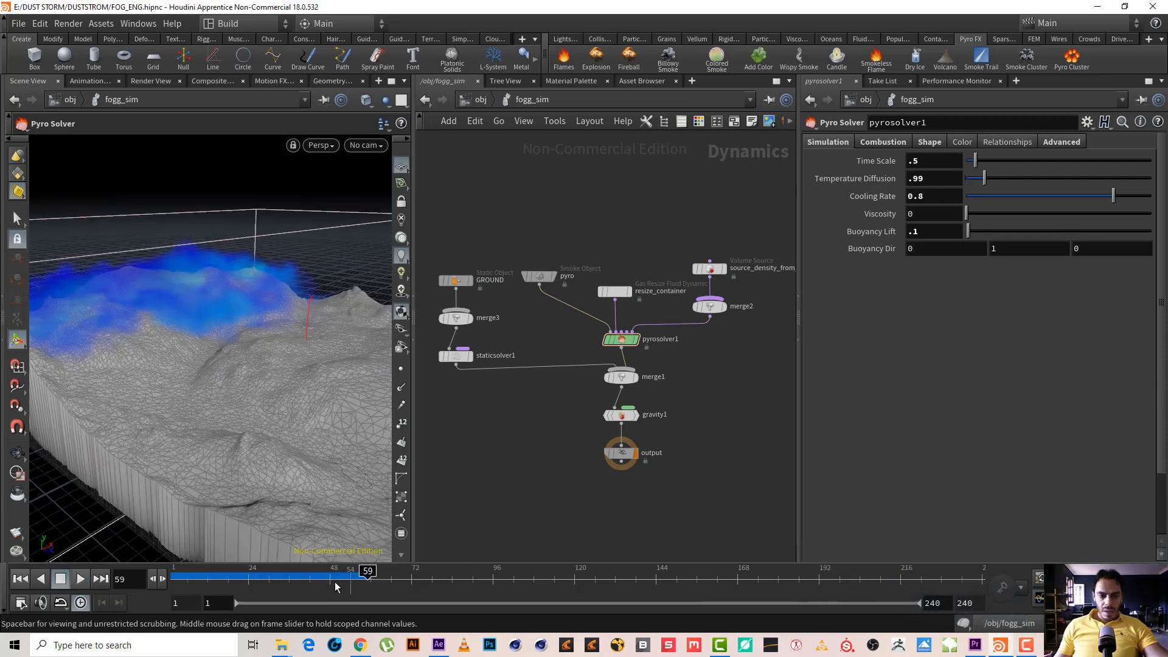
Step: Replay and scrub through the cached fog frames, and review the simulation and shape settings of pyrosolver1 against the fog over the terrain
{"action": "left_click", "coordinate": [193, 586]}
{"action": "left_click", "coordinate": [80, 579]}
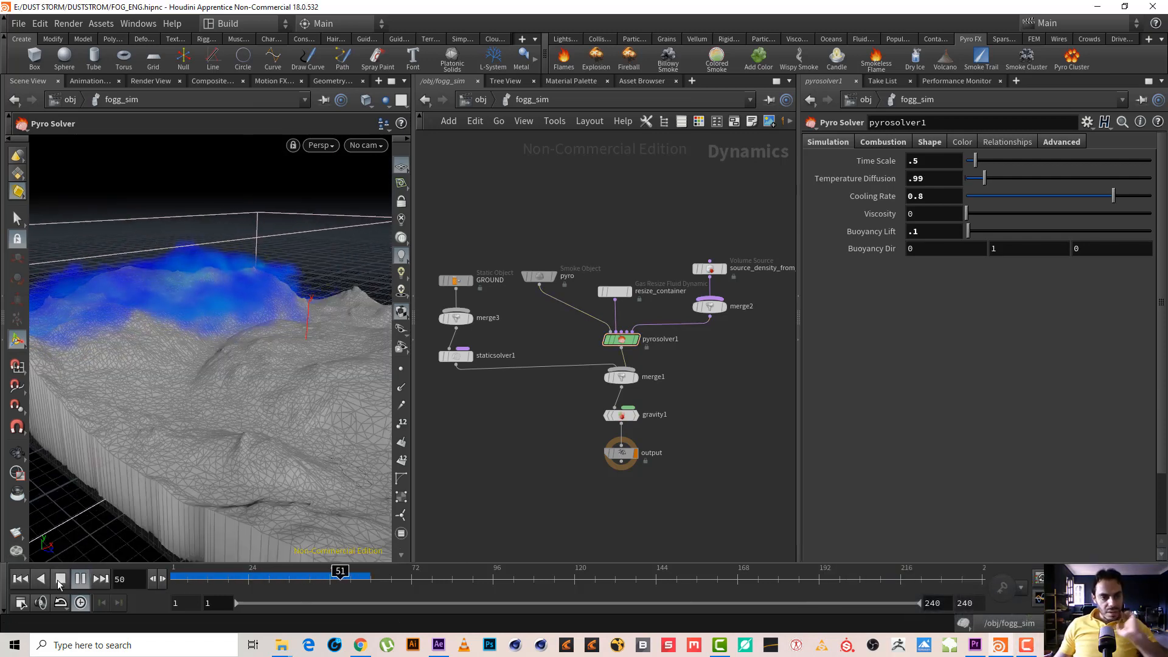
{"action": "left_click", "coordinate": [59, 581]}
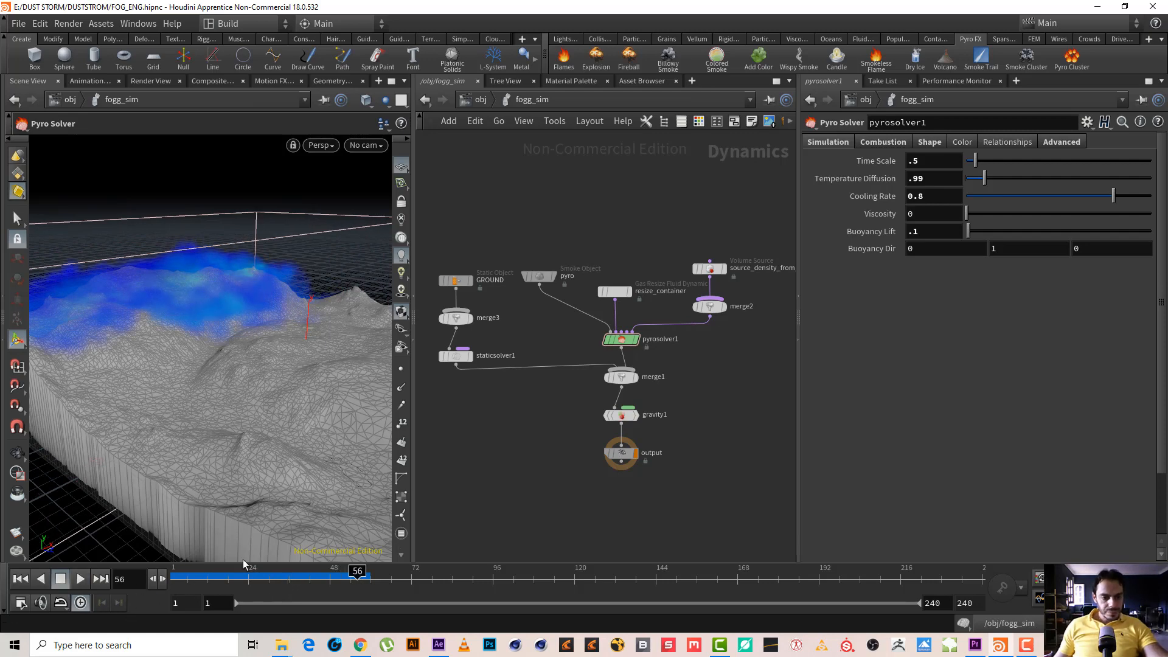
{"action": "left_click_drag", "start_coordinate": [201, 580], "coordinate": [380, 605]}
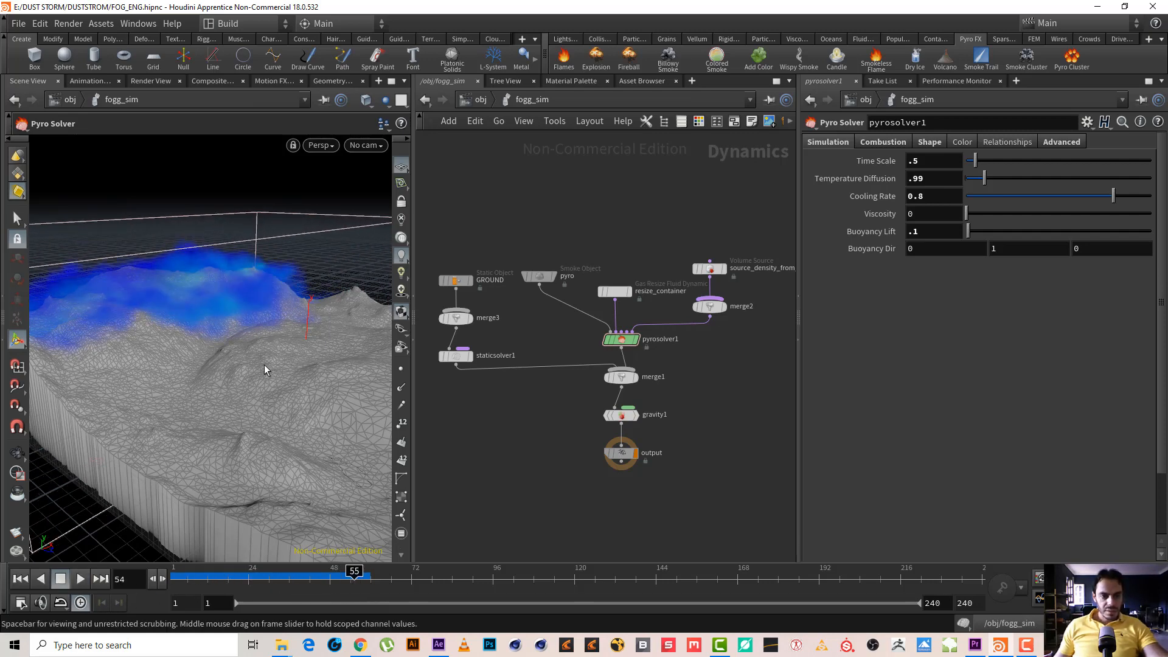
{"action": "left_click_drag", "start_coordinate": [264, 364], "coordinate": [102, 604]}
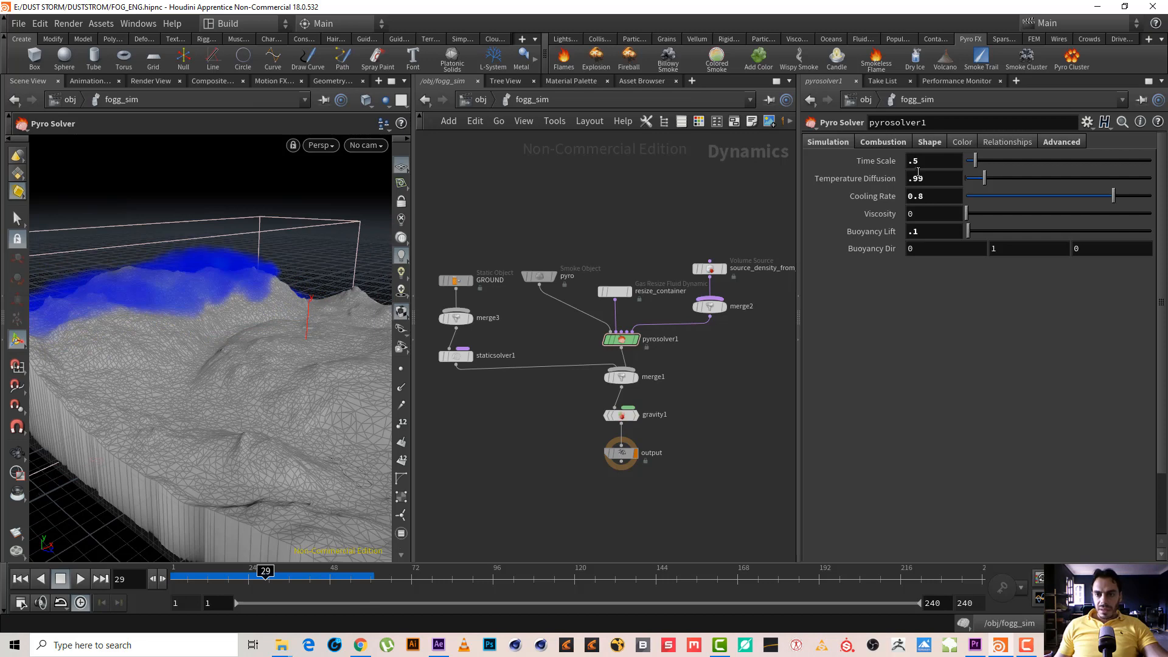
{"action": "mouse_move", "coordinate": [867, 181]}
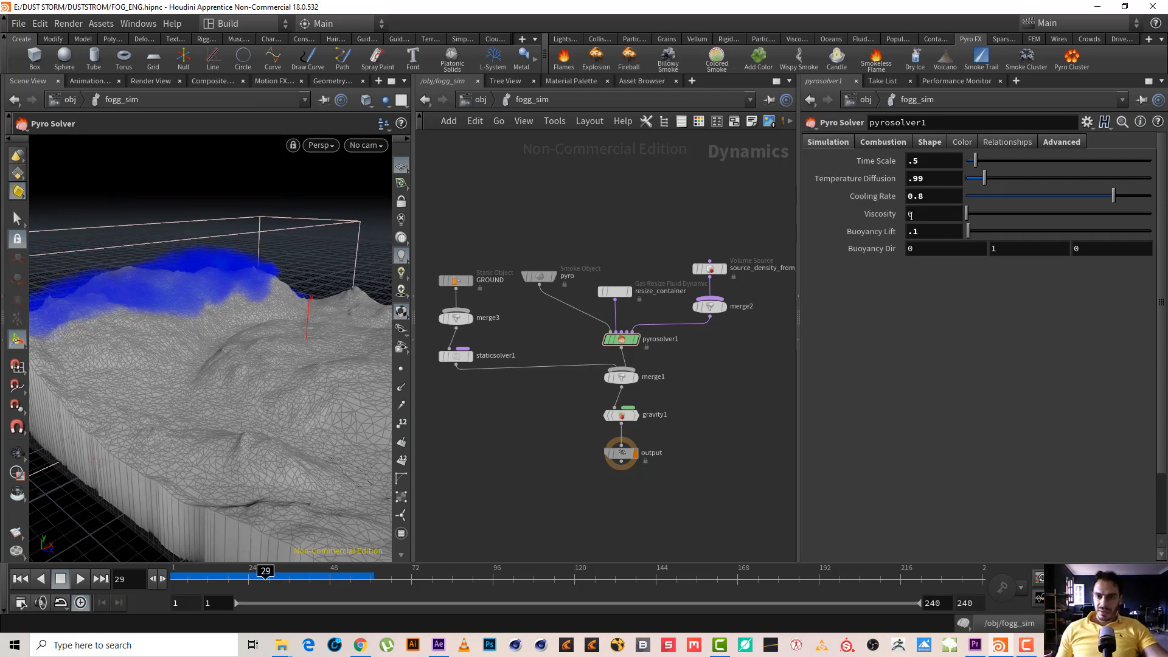
{"action": "left_click", "coordinate": [931, 142]}
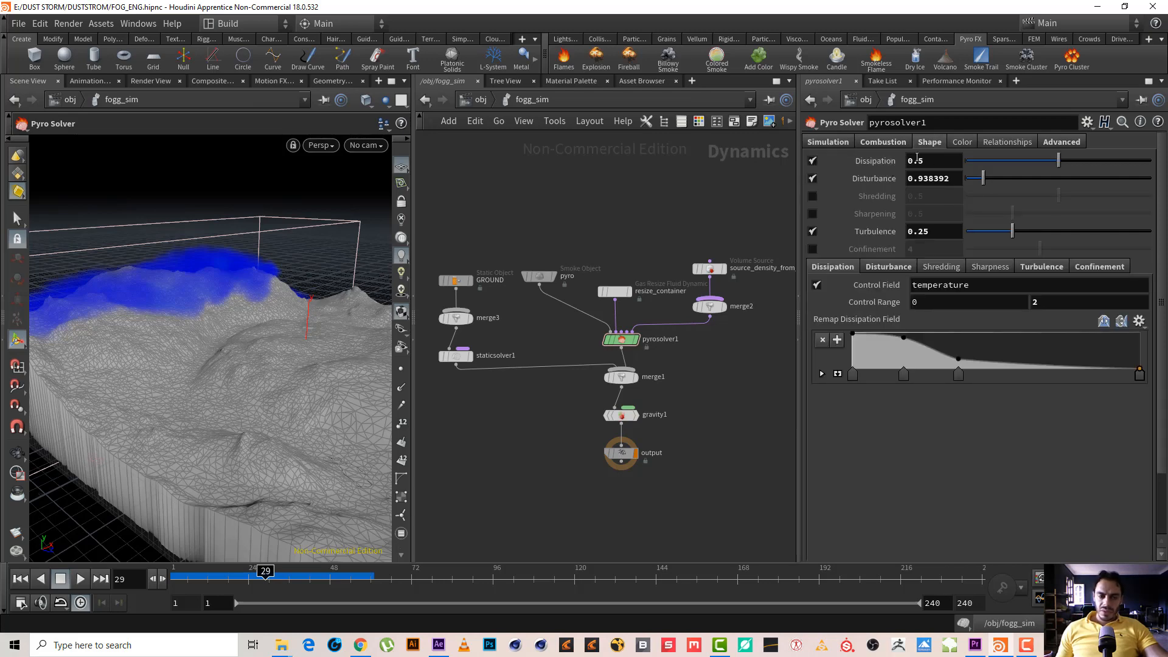
{"action": "key", "text": "Escape"}
{"action": "left_click_drag", "start_coordinate": [156, 312], "coordinate": [203, 293]}
{"action": "key", "text": "Return"}
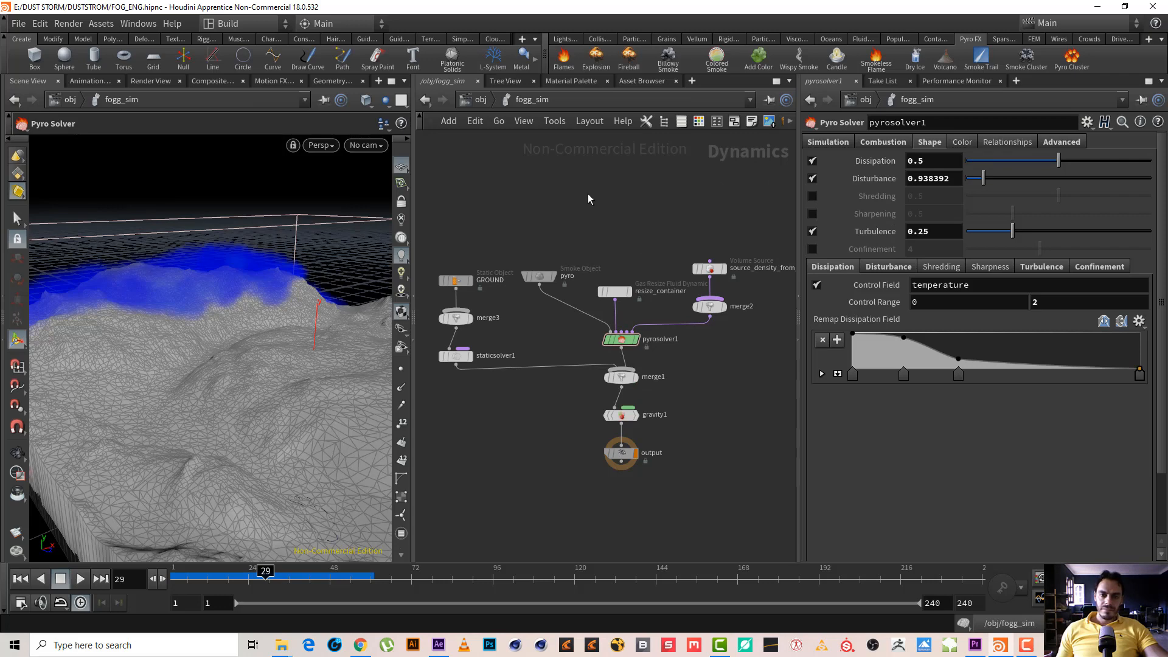
{"action": "middle_click_drag", "start_coordinate": [589, 194], "coordinate": [607, 201]}
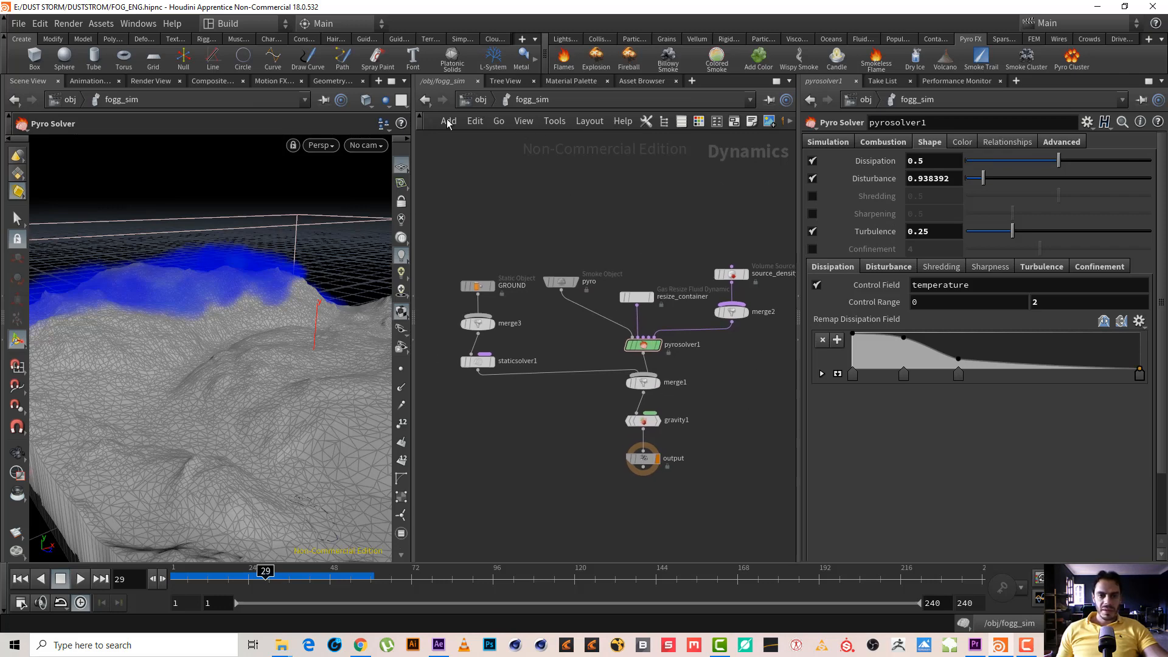
Step: Return to frame 1 and set the particle scale of the rasterize node in fogg_src to .5
{"action": "left_click", "coordinate": [15, 578]}
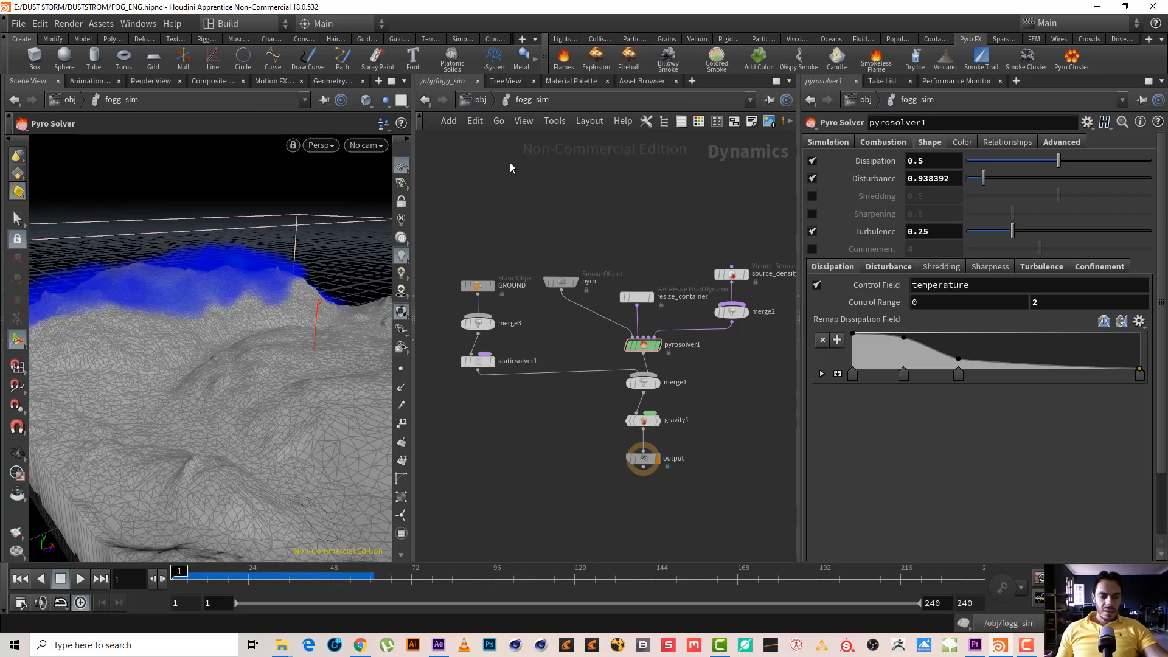
{"action": "left_click", "coordinate": [480, 101]}
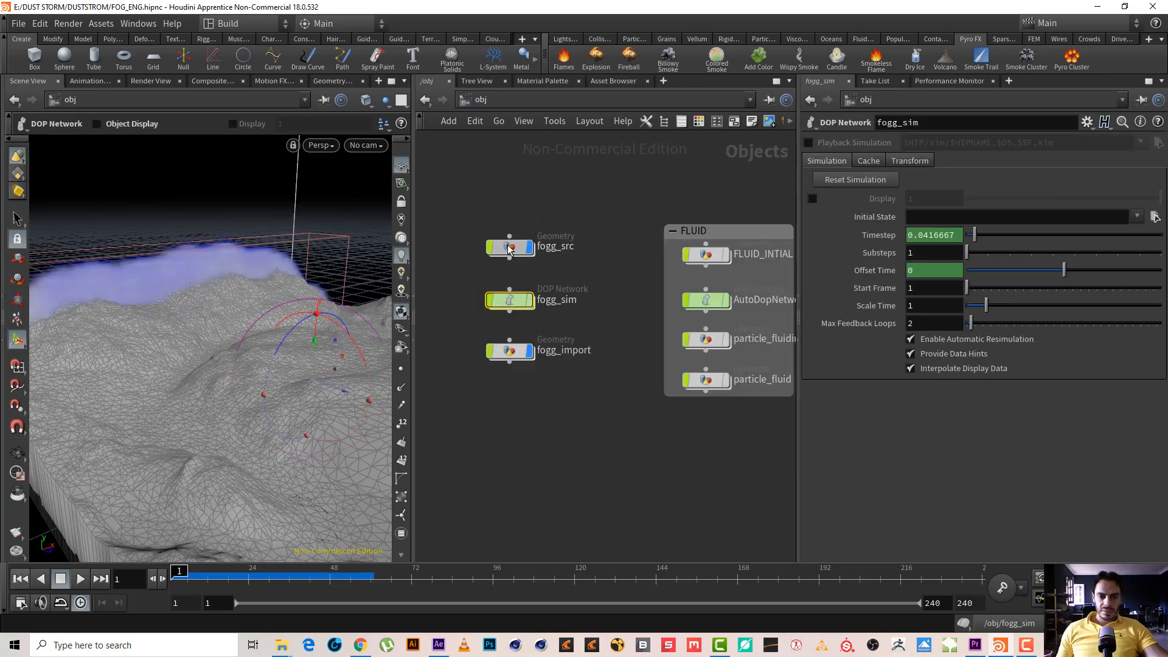
{"action": "double_click", "coordinate": [509, 249]}
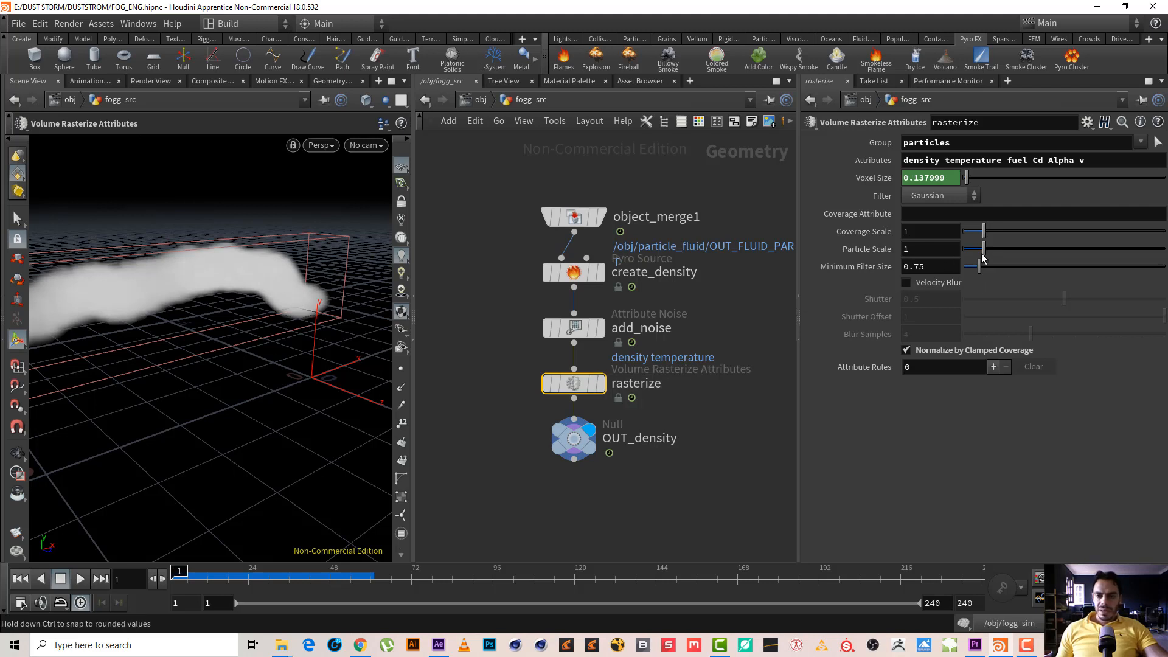
{"action": "left_click_drag", "start_coordinate": [976, 248], "coordinate": [971, 248]}
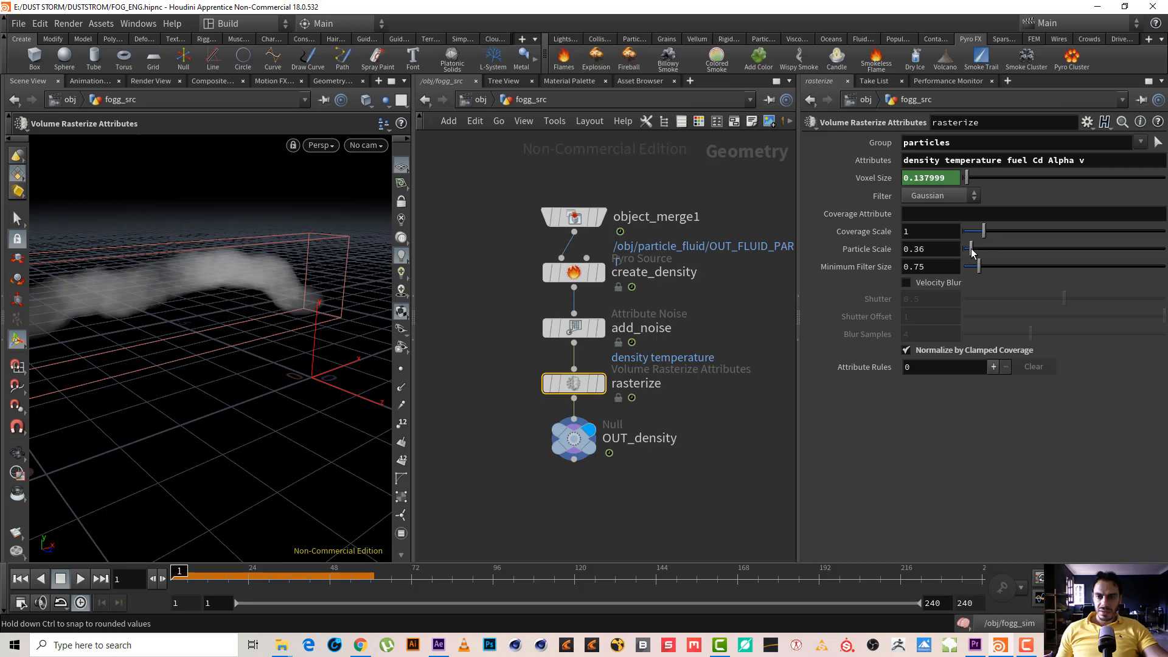
{"action": "double_click", "coordinate": [931, 249]}
{"action": "type", "text": ".5"}
{"action": "key", "text": "Return"}
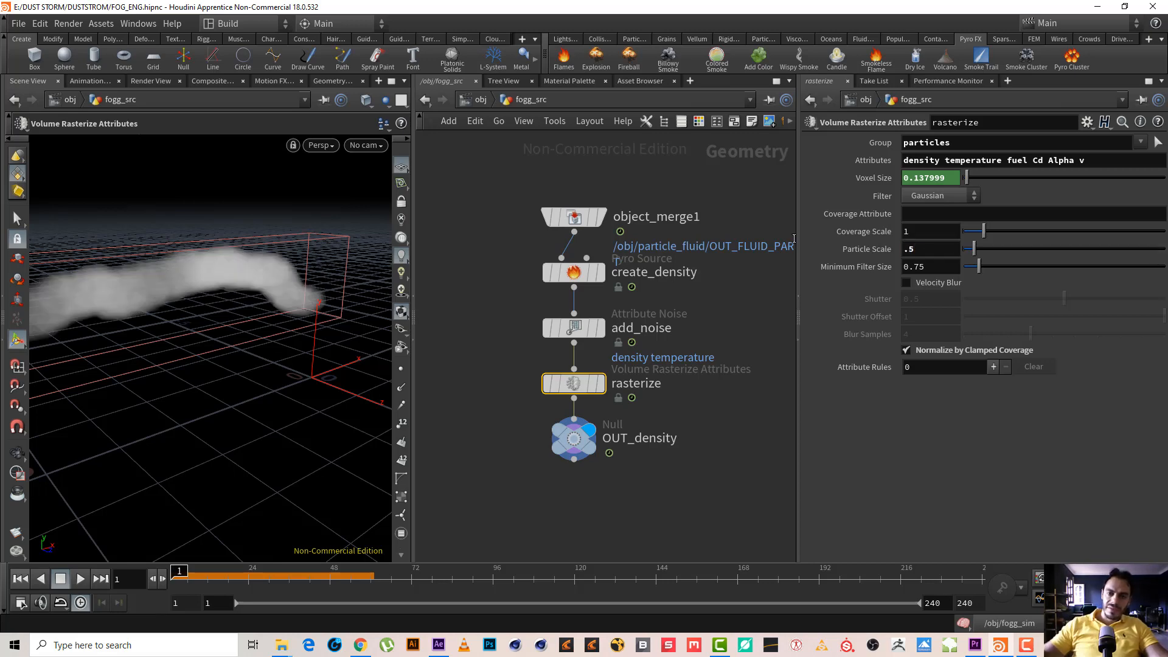
Step: Rerun the fogg_sim simulation from frame 1 to about frame 100 and view the fog over the terrain from a higher angle
{"action": "left_click", "coordinate": [485, 104]}
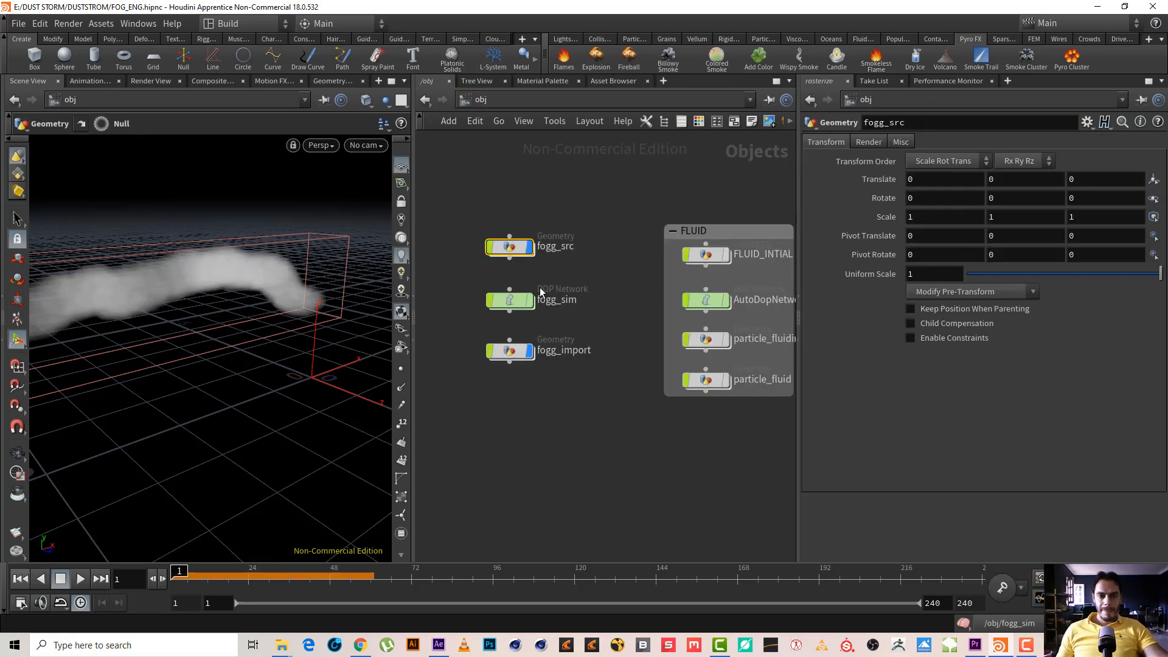
{"action": "double_click", "coordinate": [509, 298]}
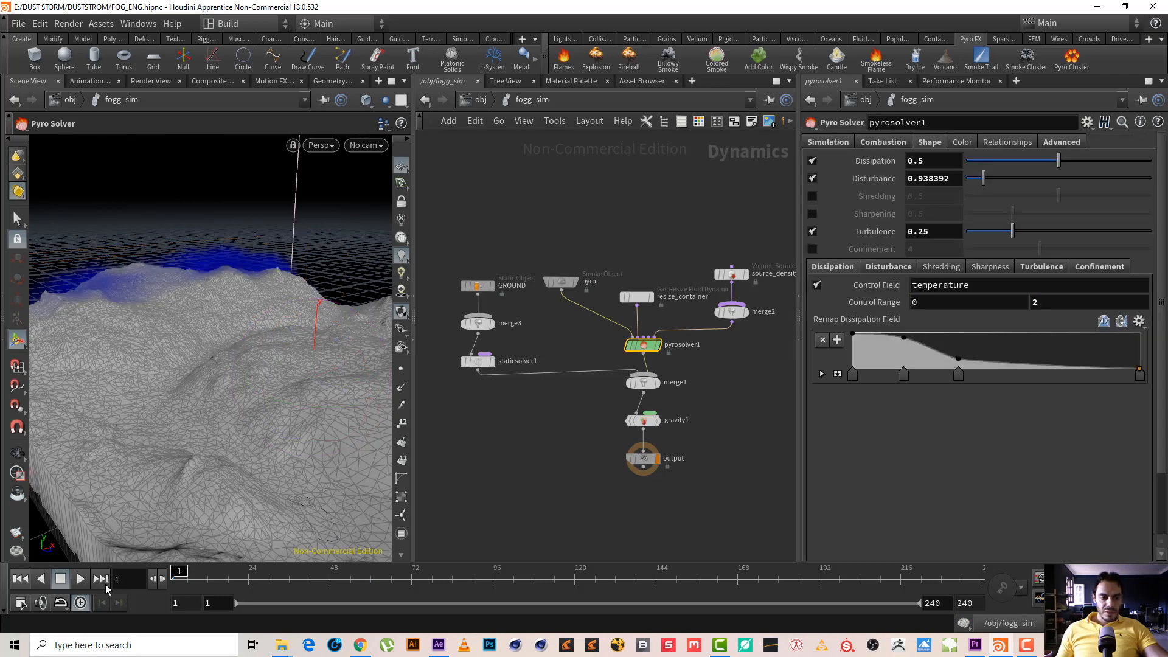
{"action": "left_click", "coordinate": [81, 578]}
{"action": "left_click", "coordinate": [1027, 642]}
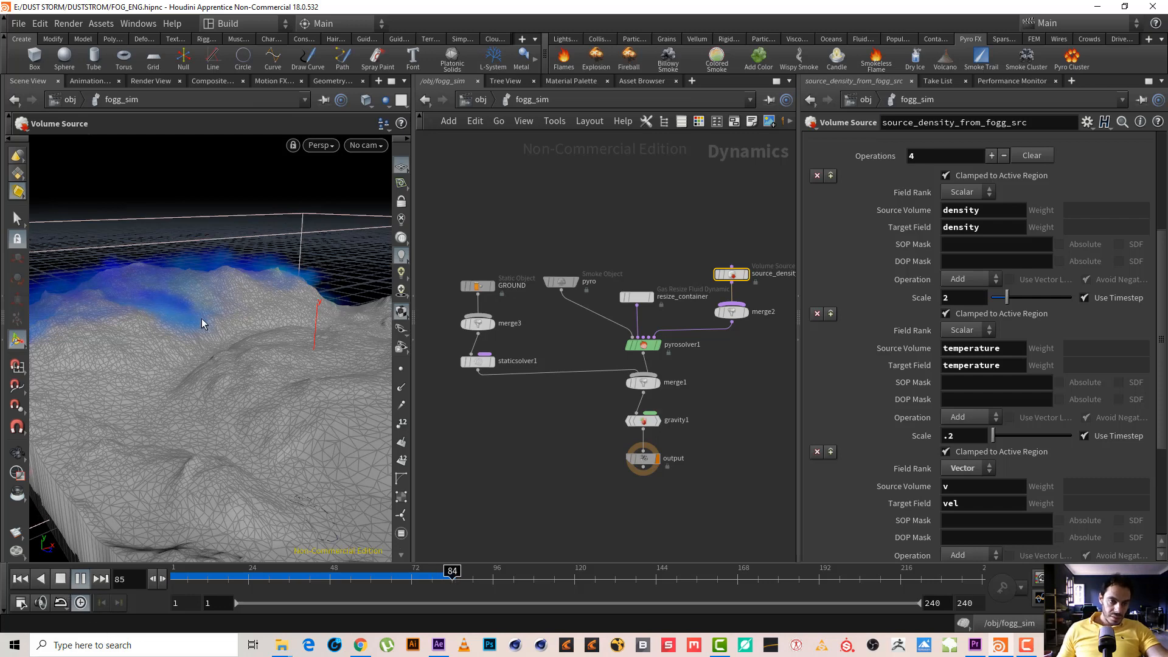
{"action": "key", "text": "Escape"}
{"action": "left_click_drag", "start_coordinate": [197, 333], "coordinate": [244, 307]}
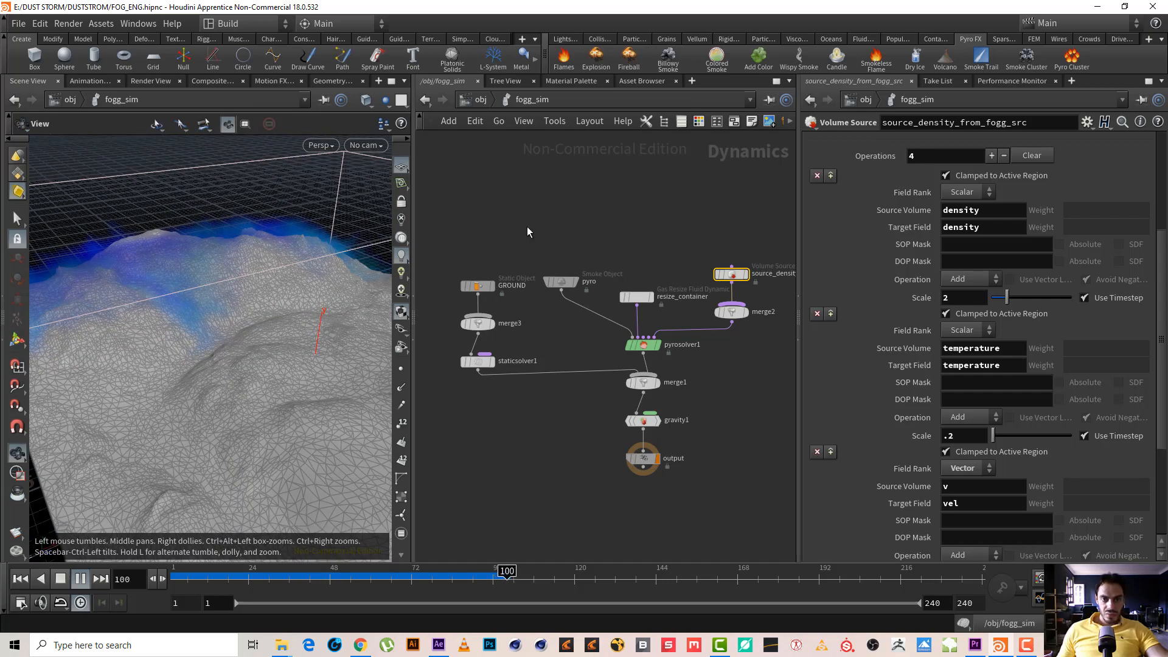
Step: Stop the fog simulation at about frame 116 and return to frame 1
{"action": "left_click", "coordinate": [466, 101]}
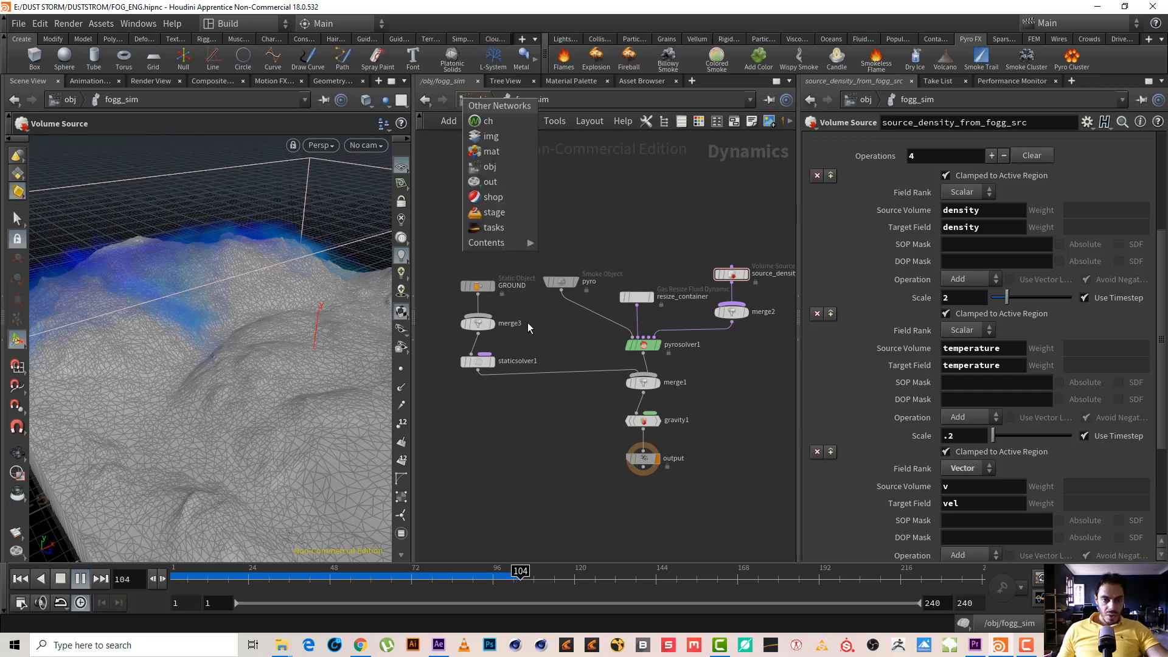
{"action": "left_click", "coordinate": [476, 104]}
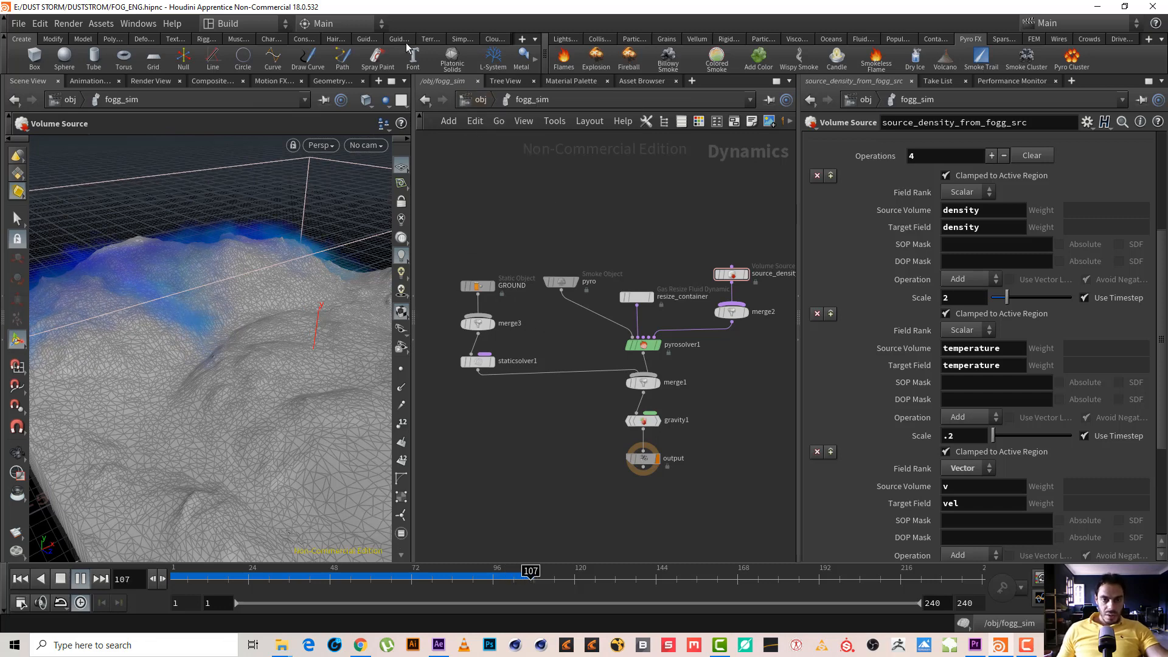
{"action": "left_click", "coordinate": [480, 107]}
{"action": "left_click", "coordinate": [61, 582]}
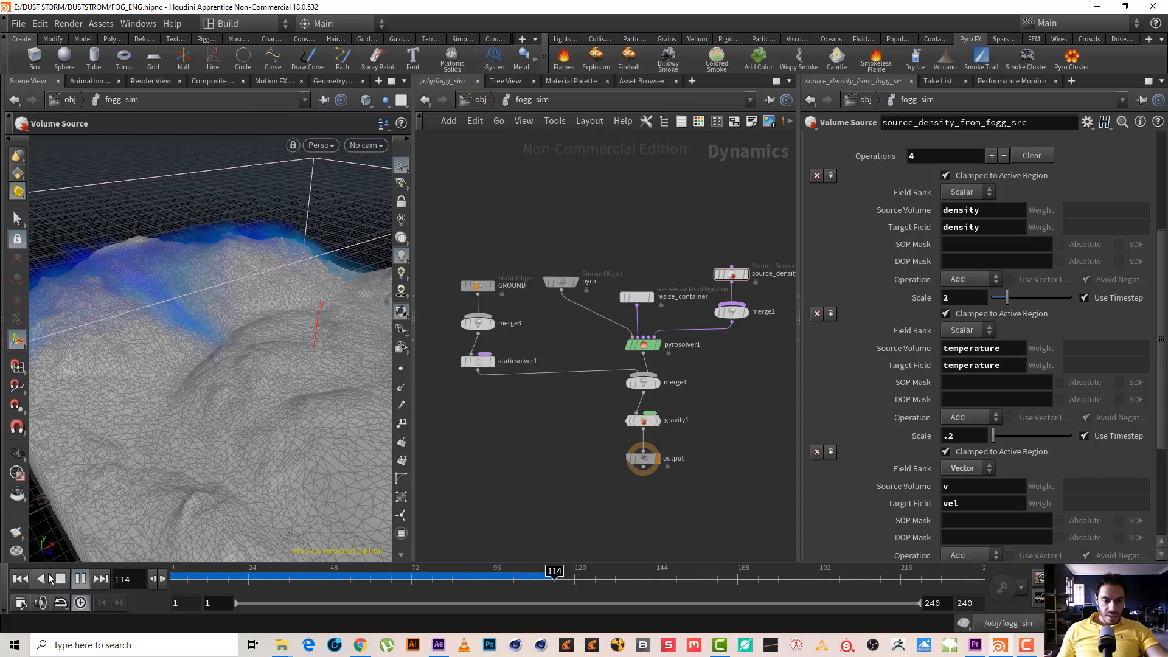
{"action": "left_click", "coordinate": [61, 584]}
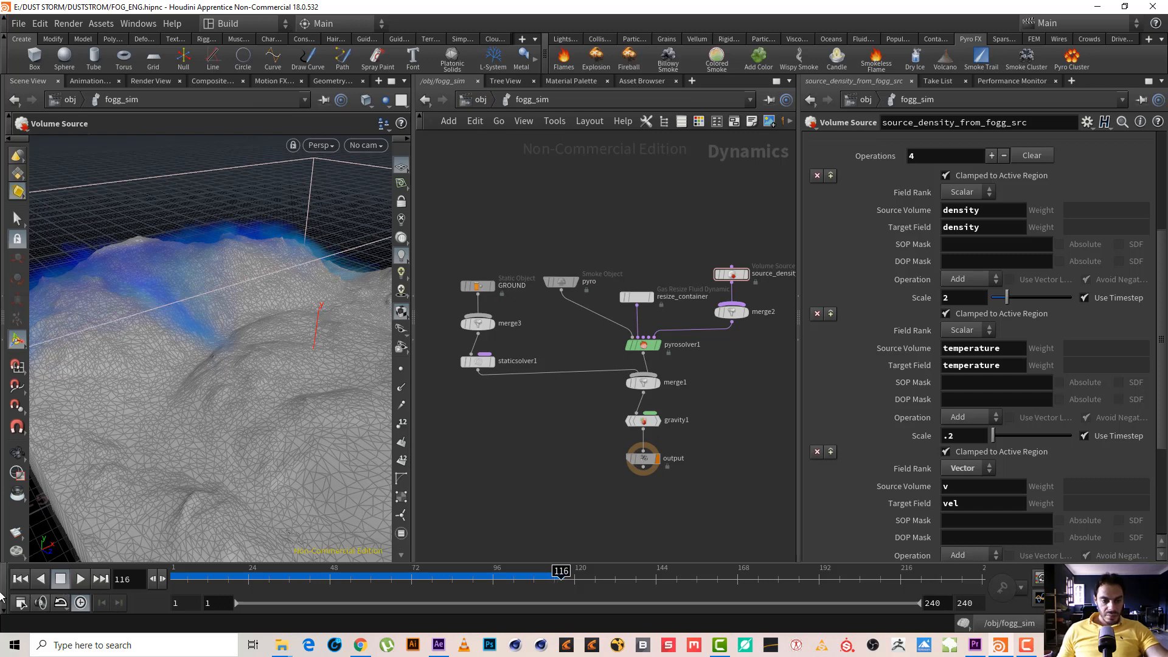
{"action": "left_click", "coordinate": [20, 579]}
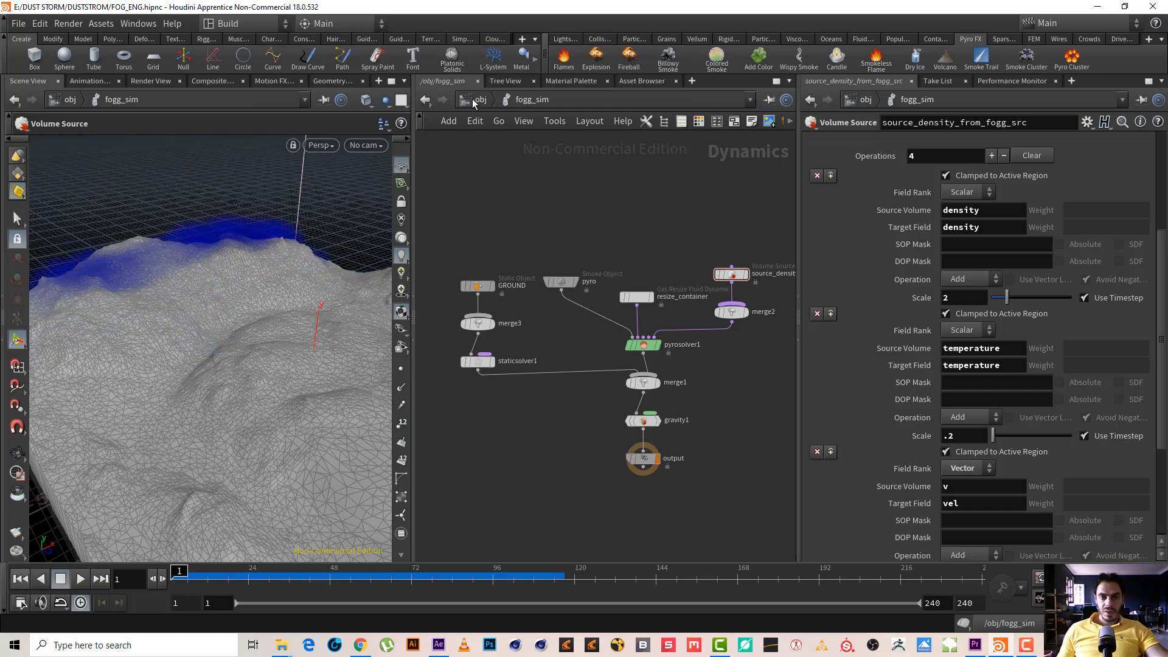
Step: Hide the fogg_src object and open the imported fields list of import_pyrofields inside fogg_import
{"action": "left_click", "coordinate": [474, 102]}
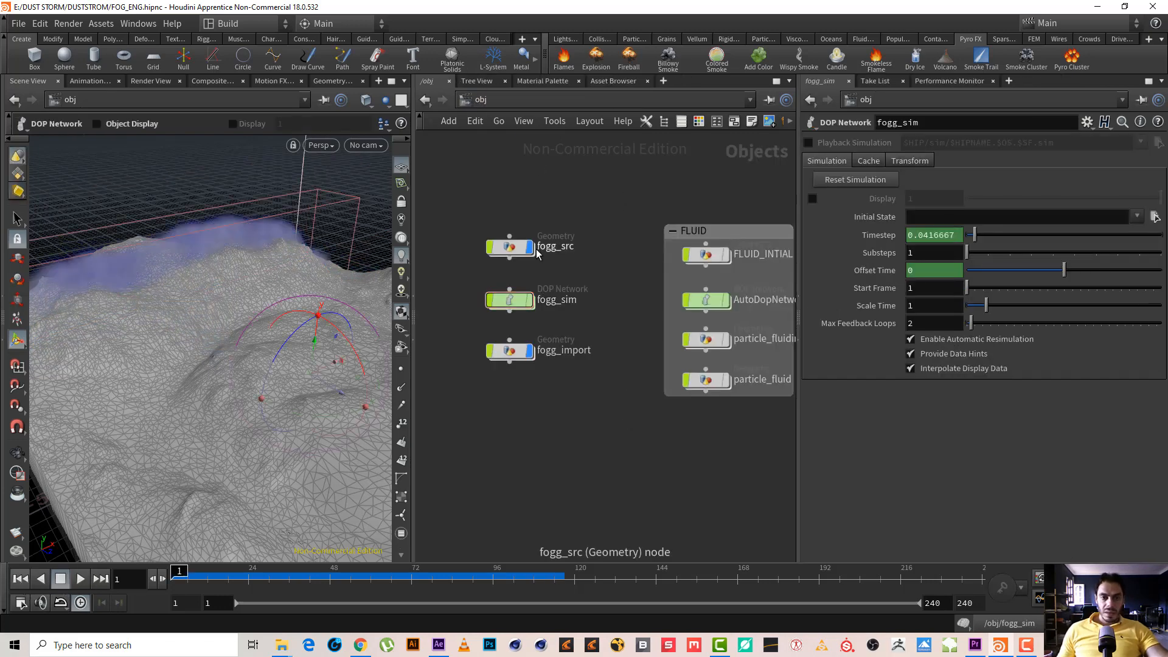
{"action": "left_click", "coordinate": [534, 221]}
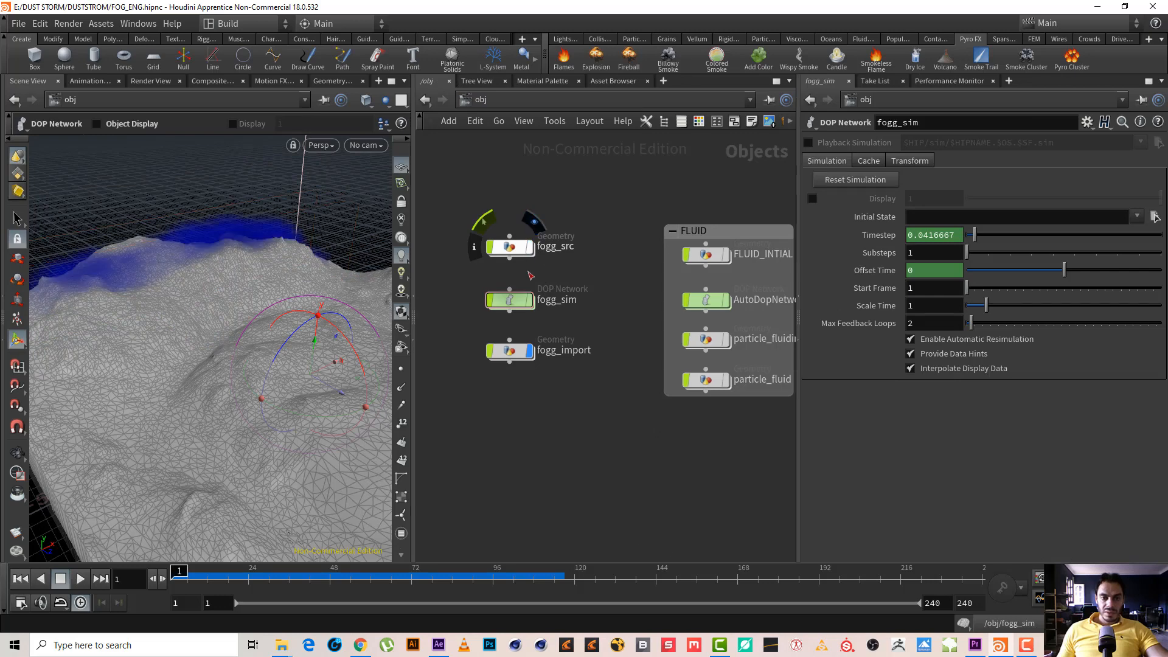
{"action": "double_click", "coordinate": [510, 351]}
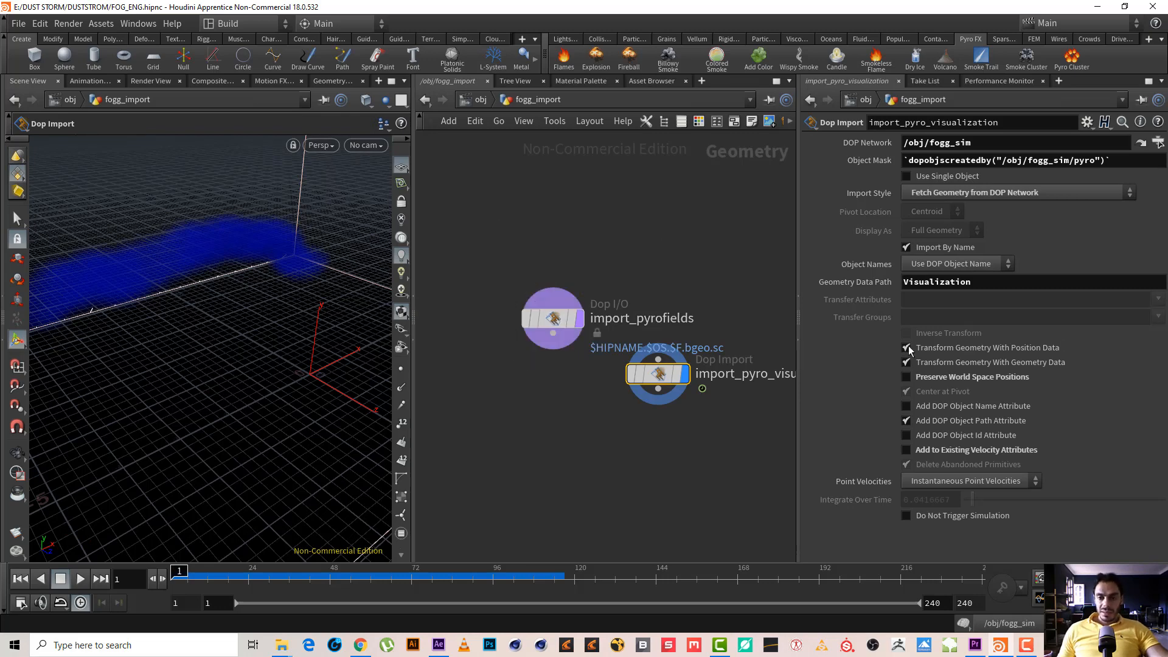
{"action": "left_click", "coordinate": [552, 318]}
{"action": "scroll", "coordinate": [1132, 365], "scroll_direction": "down", "scroll_amount": 3}
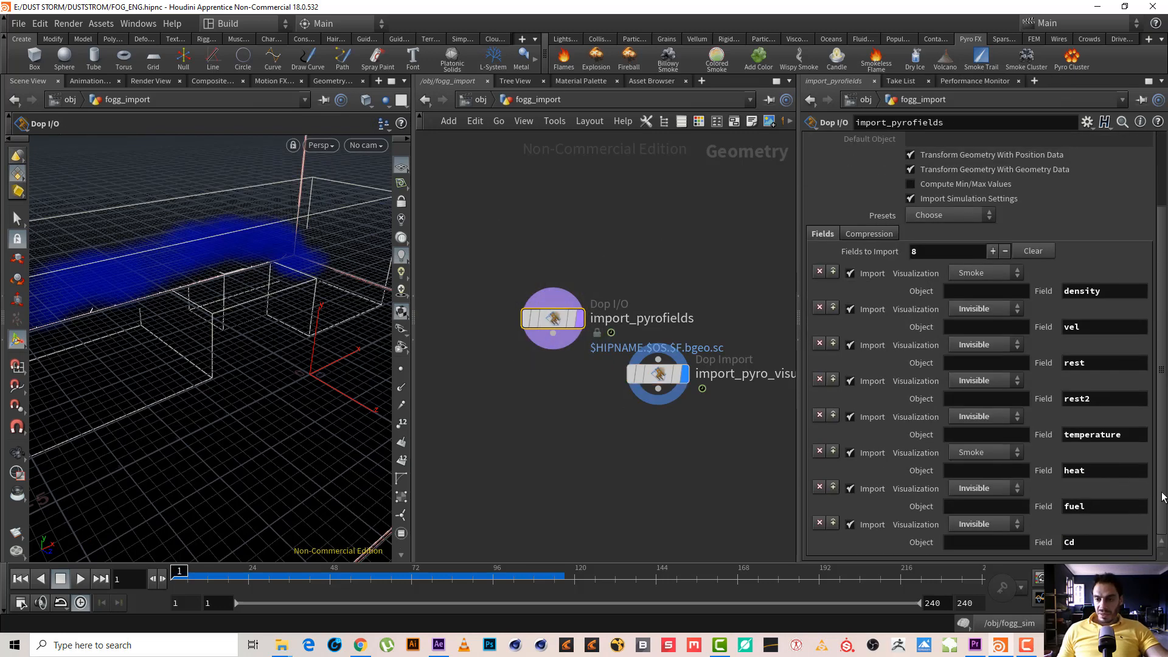
Step: Remove the rest, rest2, fuel and heat fields from import_pyrofields, keeping density, vel, temperature and Cd
{"action": "left_click", "coordinate": [820, 345]}
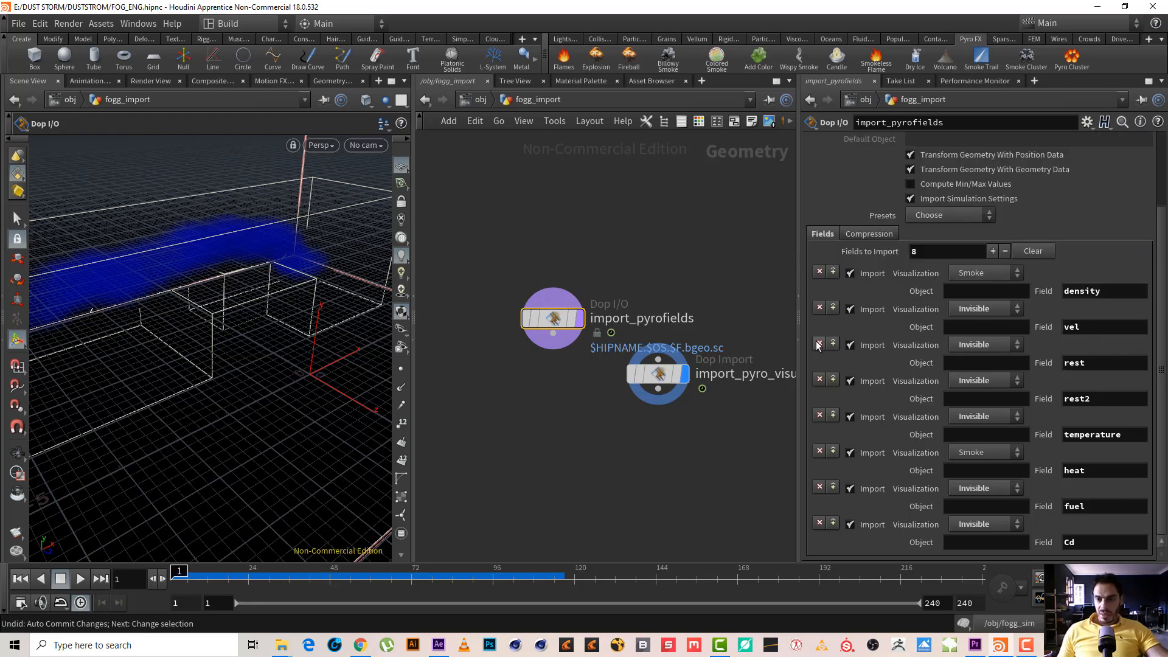
{"action": "key", "text": "ctrl+z"}
{"action": "left_click", "coordinate": [819, 380]}
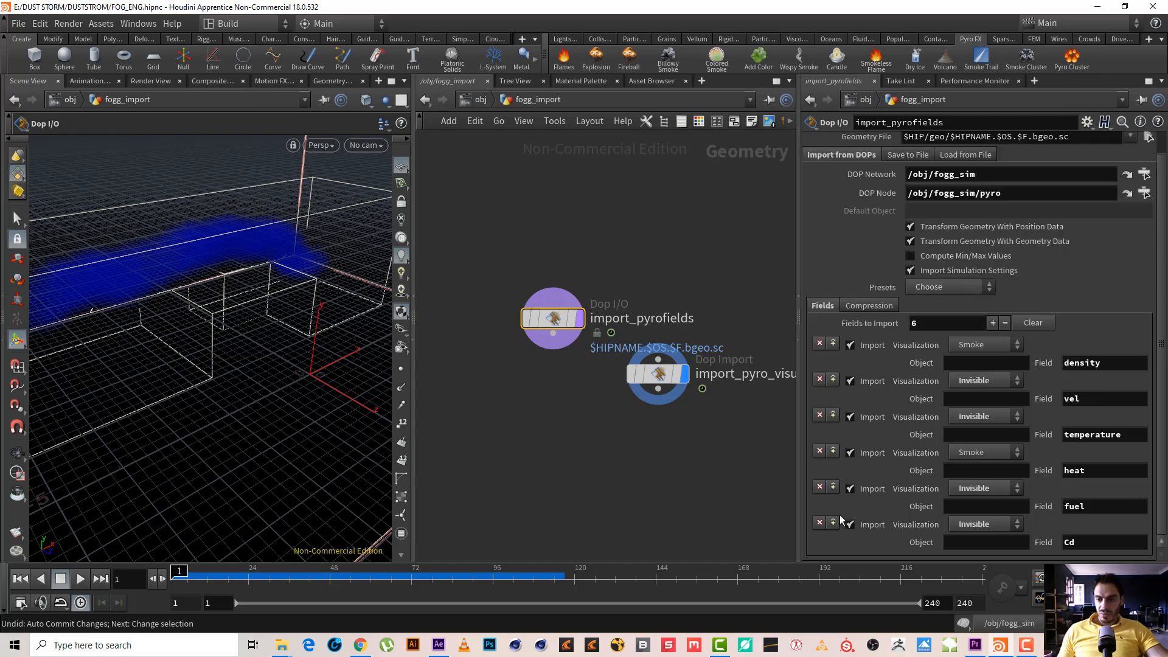
{"action": "left_click", "coordinate": [820, 487]}
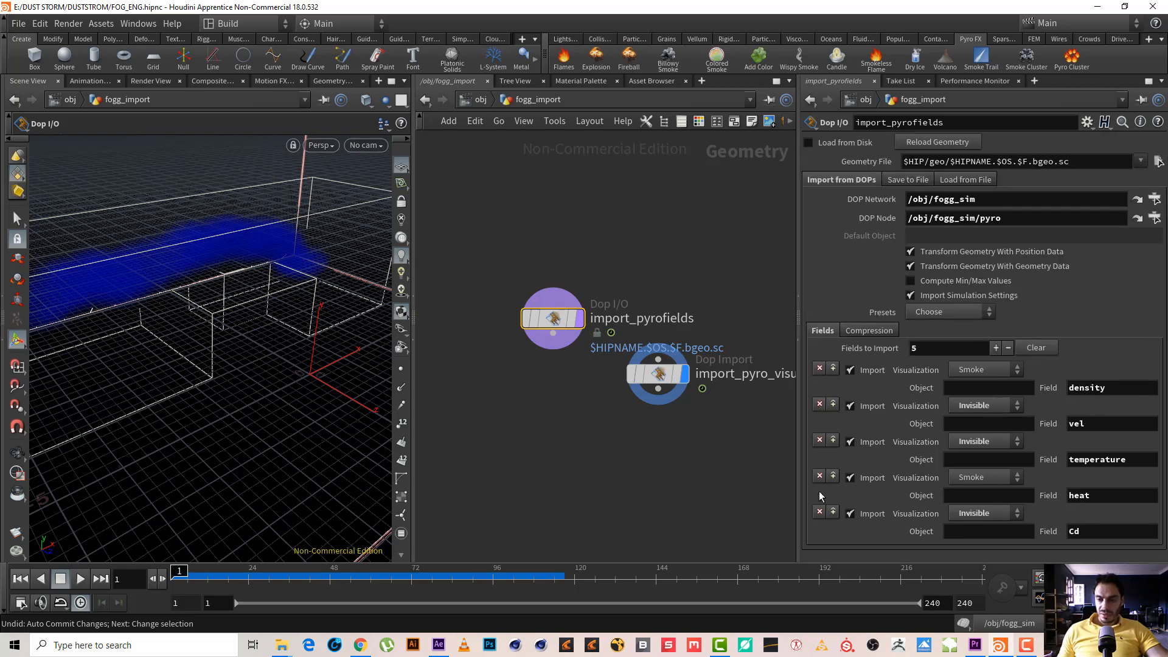
{"action": "left_click", "coordinate": [819, 475]}
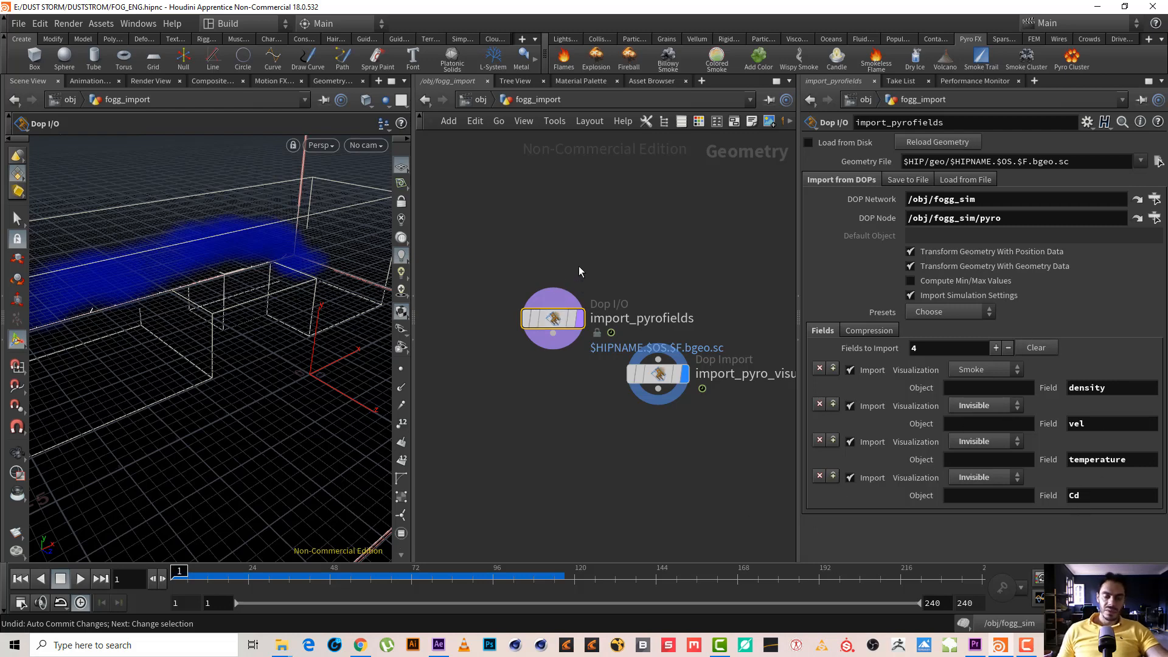
{"action": "middle_click_drag", "start_coordinate": [578, 263], "coordinate": [597, 254]}
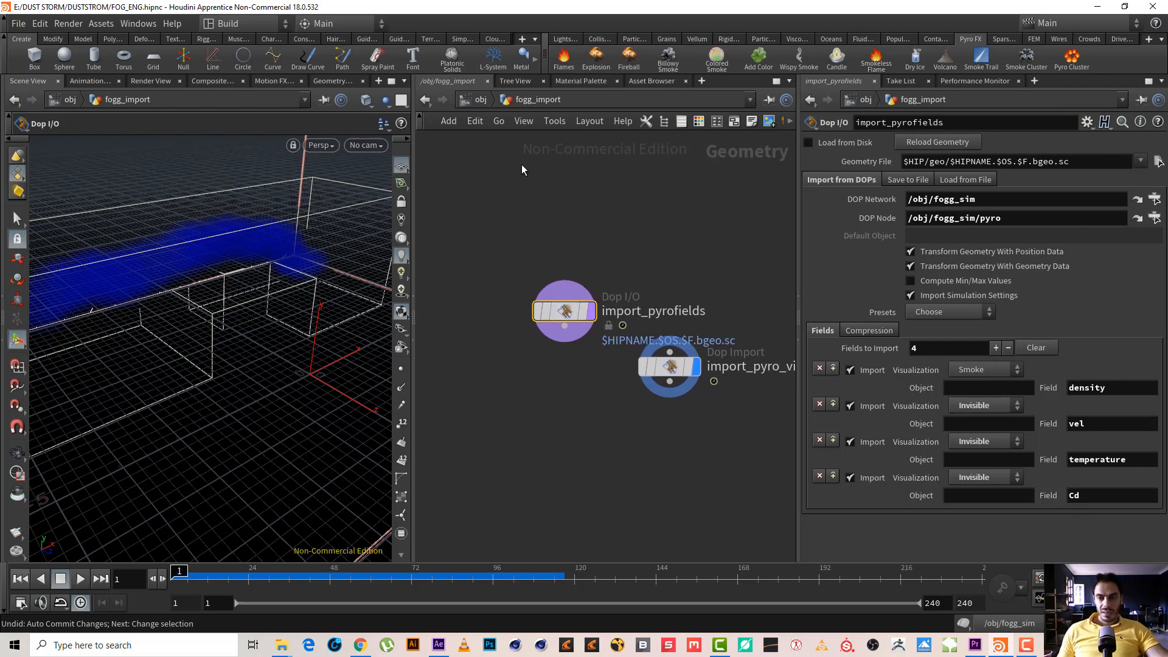
Step: Return to the object level, show the particle_fluid object and open its geometry network
{"action": "left_click", "coordinate": [479, 100]}
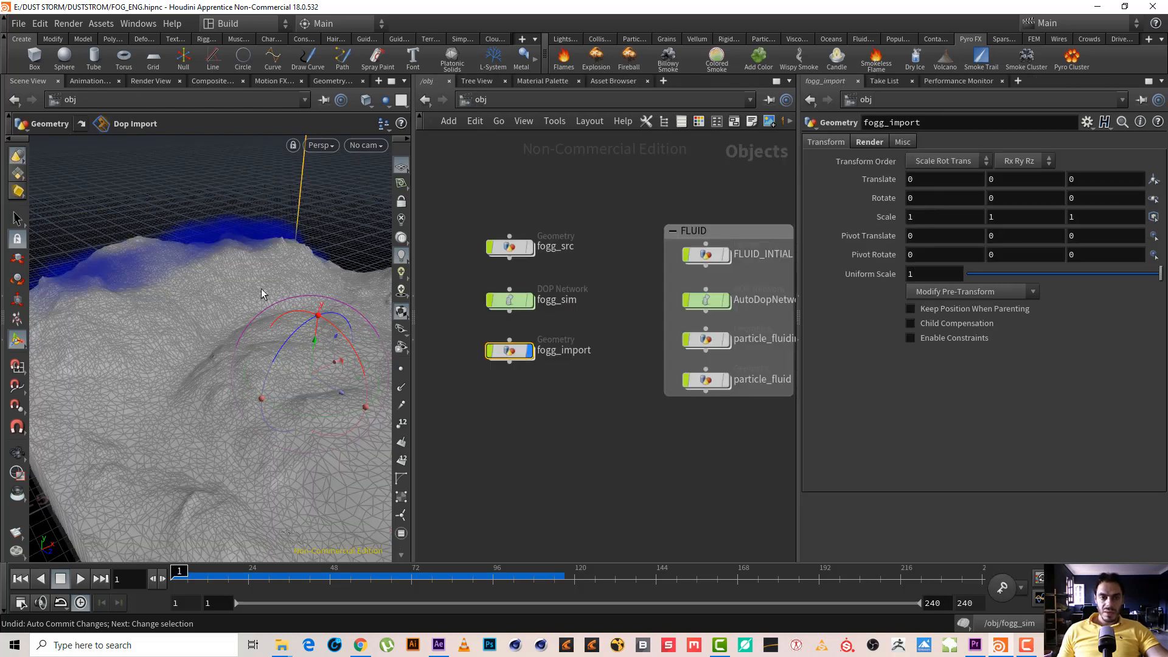
{"action": "left_click", "coordinate": [879, 145]}
{"action": "middle_click_drag", "start_coordinate": [597, 464], "coordinate": [505, 461]}
{"action": "left_click", "coordinate": [634, 378]}
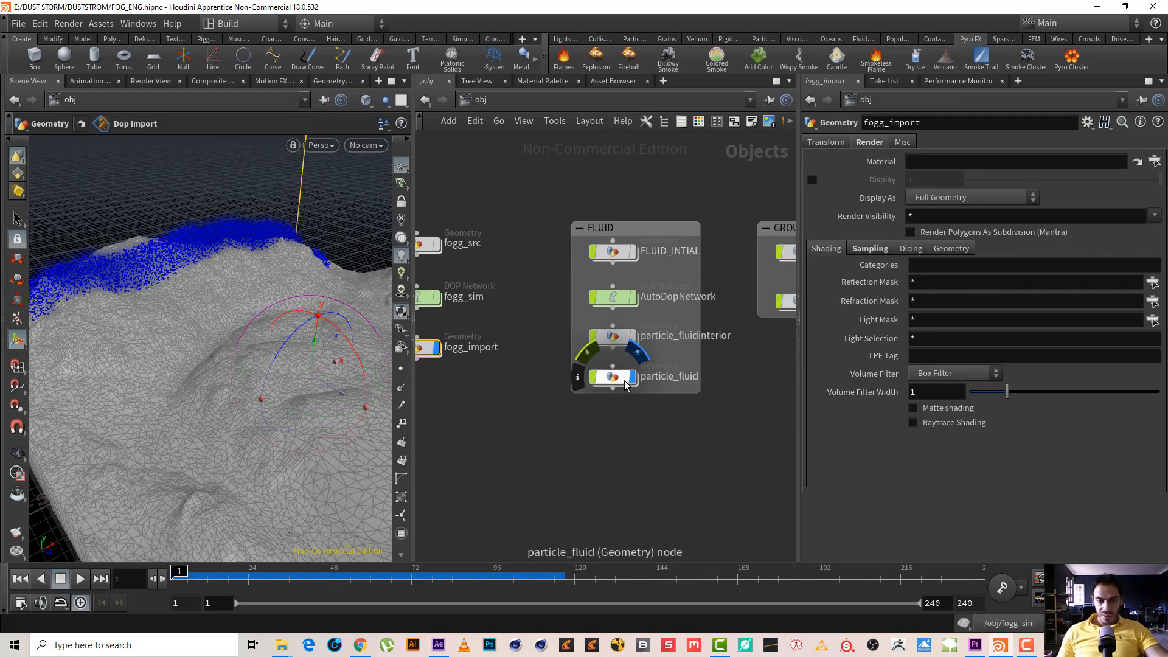
{"action": "left_click", "coordinate": [610, 377]}
{"action": "double_click", "coordinate": [608, 379]}
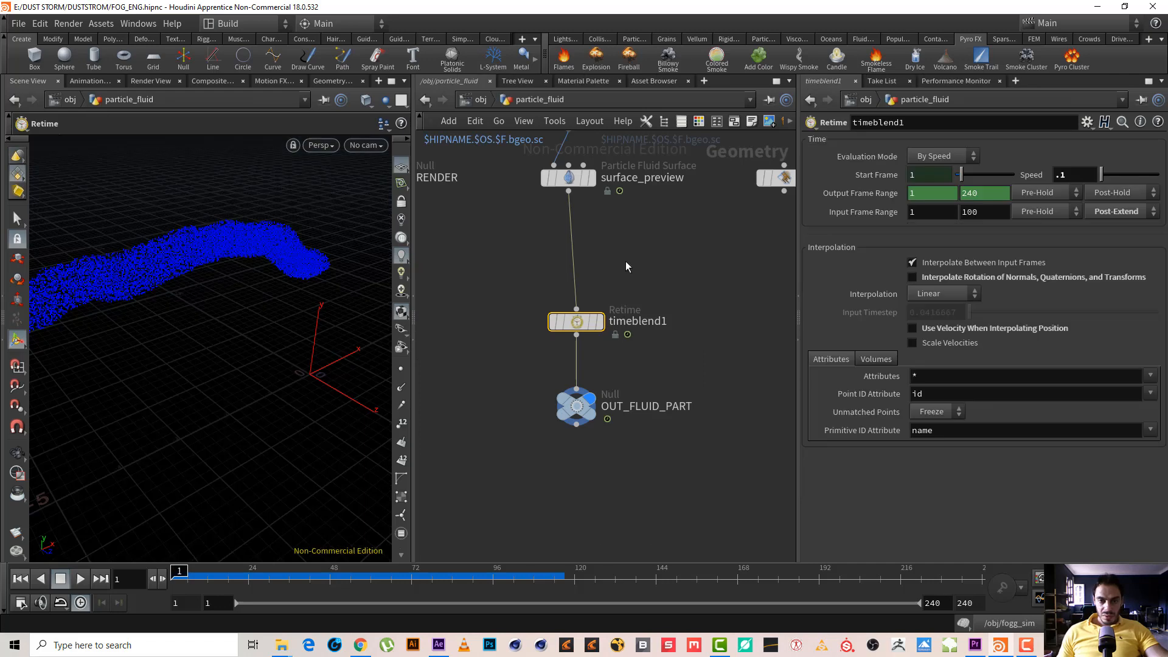
Step: Select the RENDER null below surface_cache to preview the fluid surface mesh
{"action": "middle_click_drag", "start_coordinate": [626, 262], "coordinate": [744, 347]}
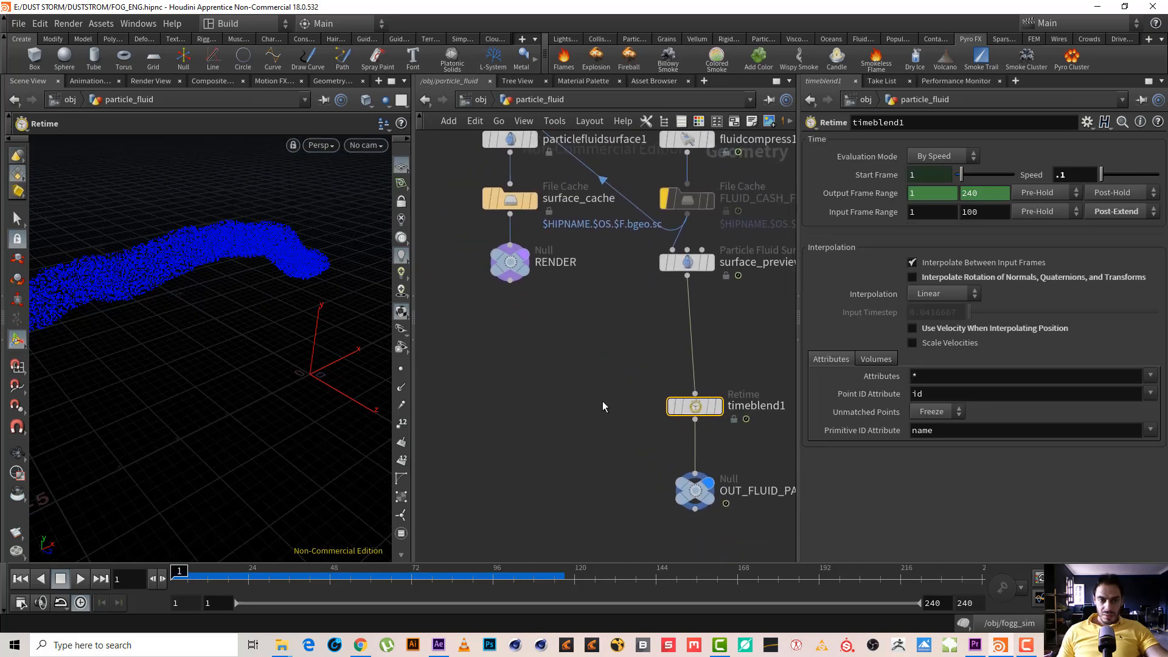
{"action": "middle_click_drag", "start_coordinate": [609, 308], "coordinate": [593, 363]}
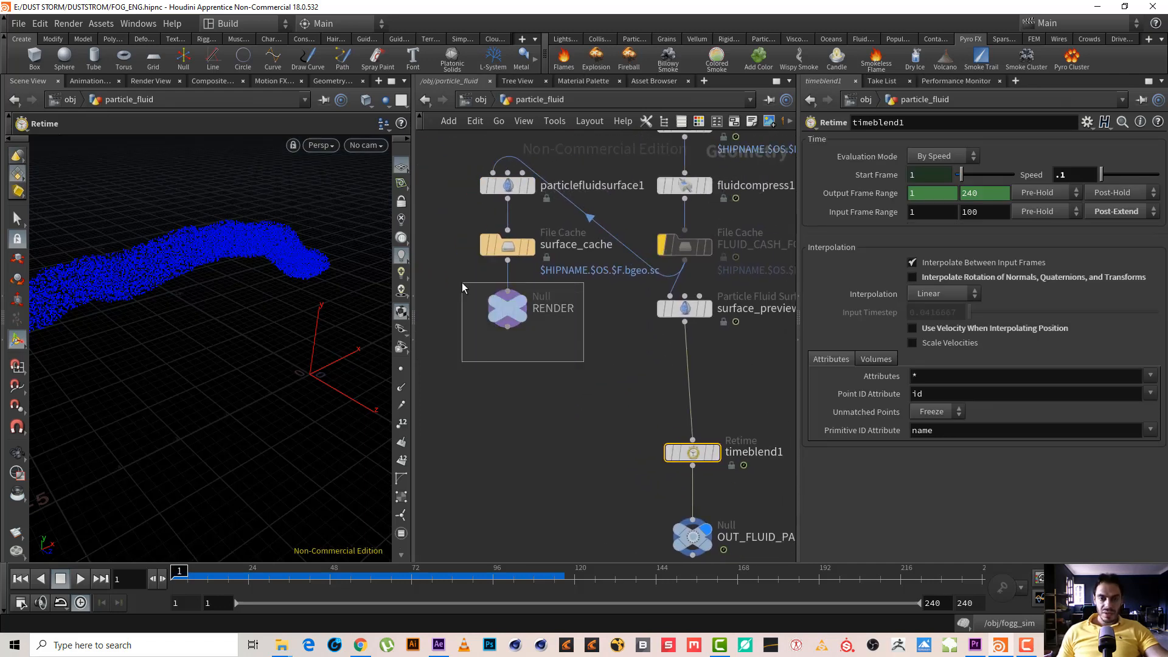
{"action": "left_click", "coordinate": [529, 306]}
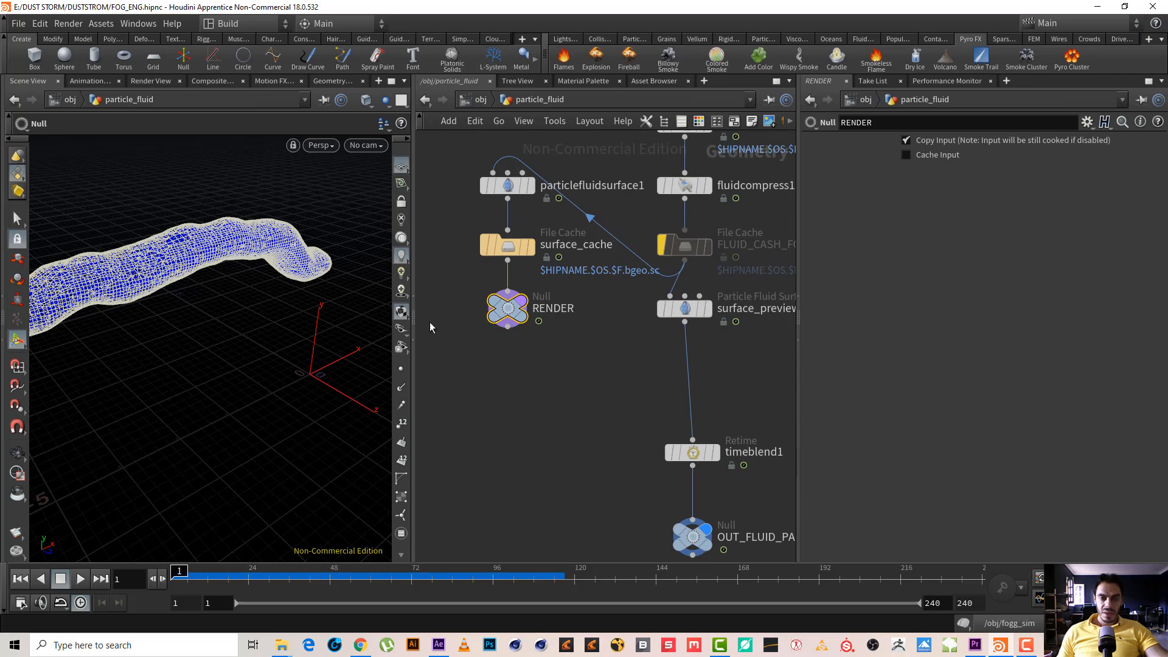
{"action": "left_click_drag", "start_coordinate": [555, 364], "coordinate": [492, 300]}
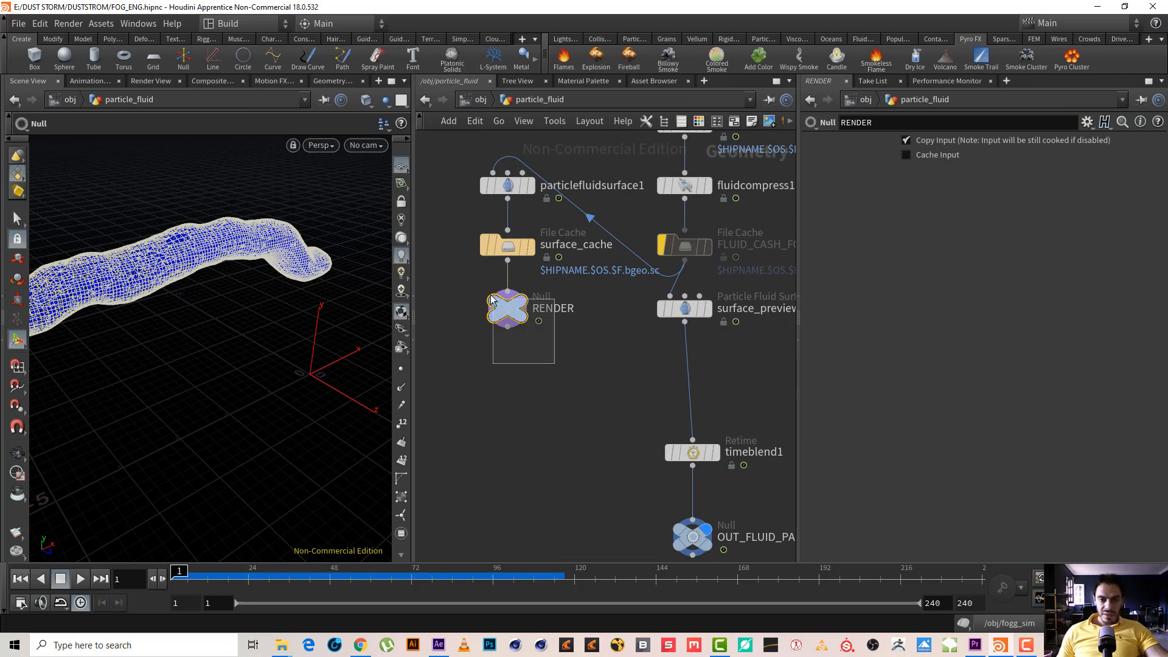
Step: Lower the isovalue of particlefluidsurface1 to -0.179
{"action": "left_click", "coordinate": [507, 185]}
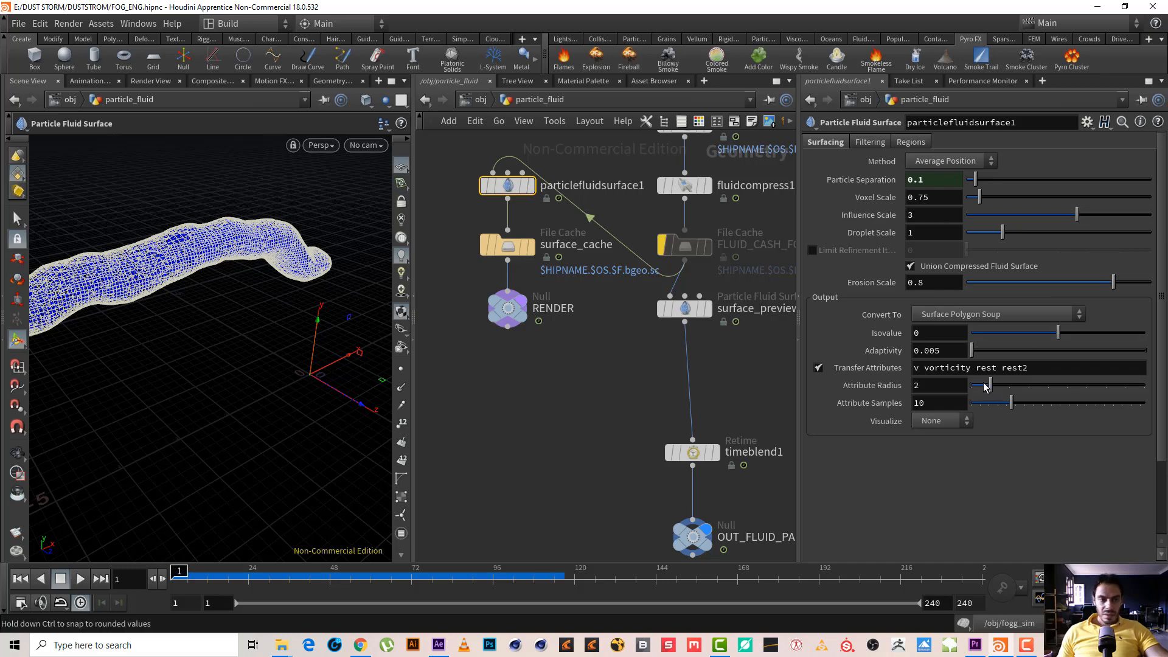
{"action": "mouse_move", "coordinate": [990, 385]}
{"action": "left_mouse_down"}
{"action": "mouse_move", "coordinate": [974, 389]}
{"action": "mouse_move", "coordinate": [991, 388]}
{"action": "left_mouse_up"}
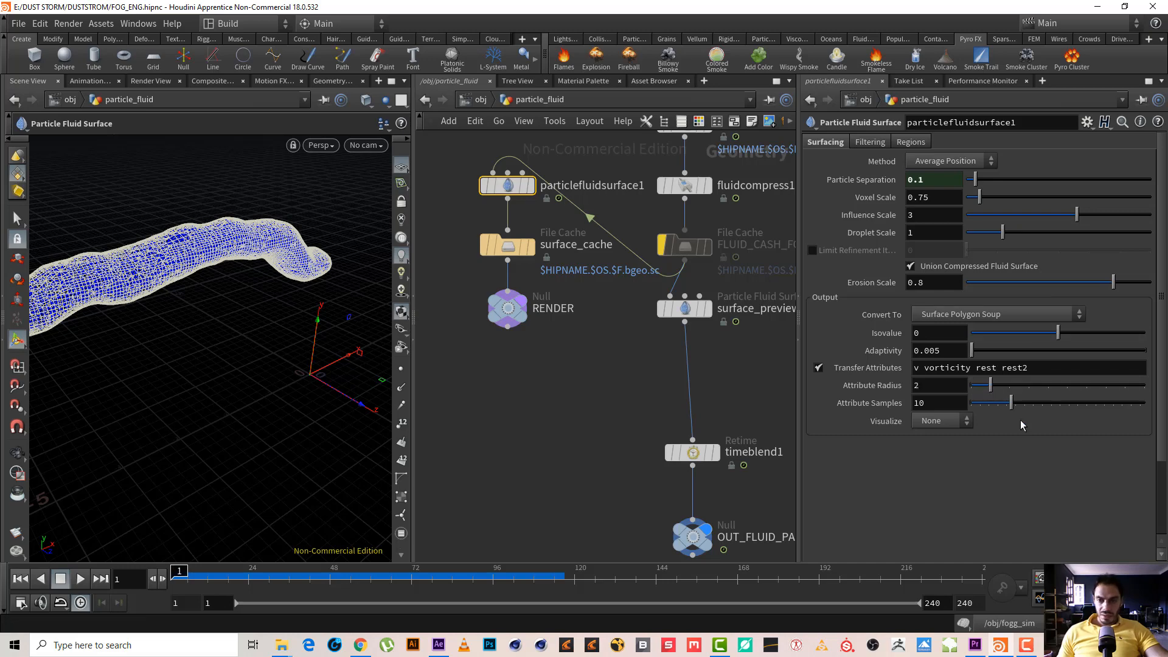
{"action": "left_click_drag", "start_coordinate": [1057, 334], "coordinate": [1042, 329]}
Step: Try lower influence and erosion scales on particlefluidsurface1, undoing each change
{"action": "left_click_drag", "start_coordinate": [1064, 217], "coordinate": [1040, 214]}
{"action": "key", "text": "ctrl+z"}
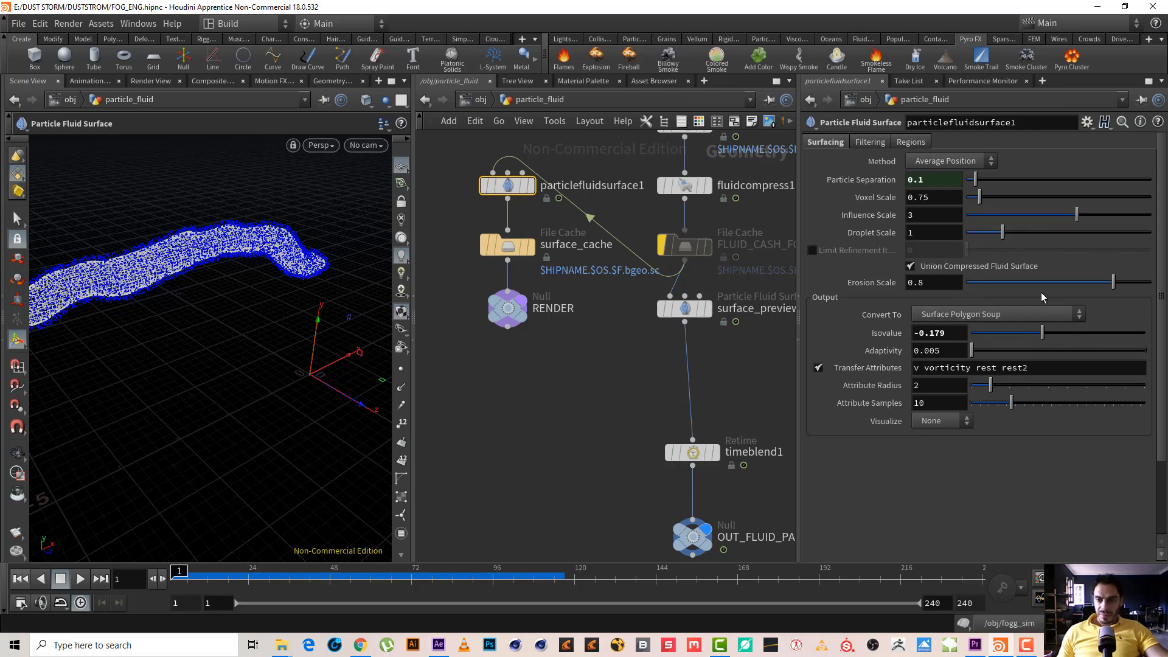
{"action": "left_click_drag", "start_coordinate": [1114, 283], "coordinate": [956, 287]}
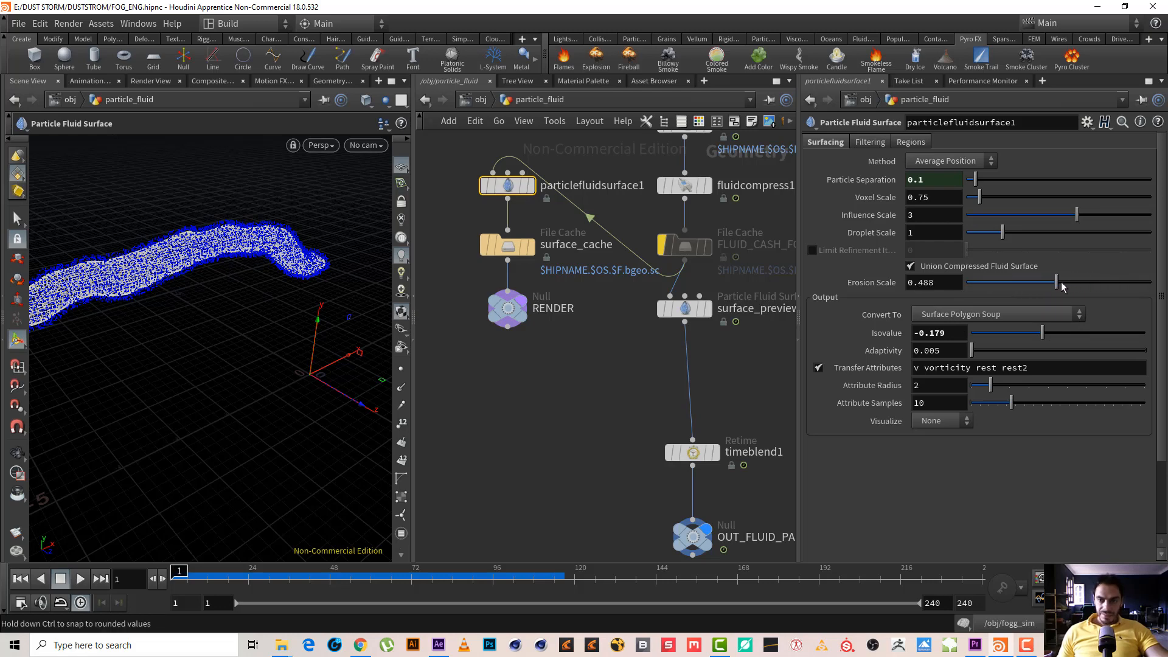
{"action": "key", "text": "ctrl+z"}
Step: Set the isovalue of particlefluidsurface1 to -0.2 and play the surface mesh to about frame 22
{"action": "left_click_drag", "start_coordinate": [1041, 335], "coordinate": [1041, 339]}
{"action": "left_click", "coordinate": [81, 579]}
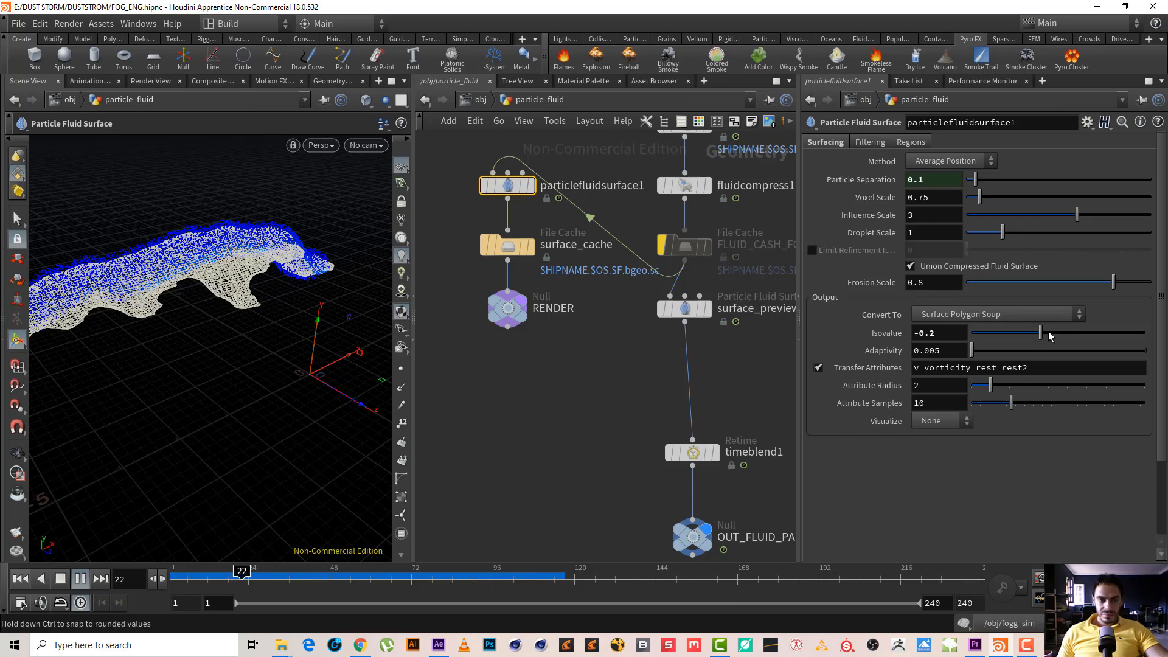
Step: Try an isovalue of -0.116 on particlefluidsurface1, then reset the isovalue to its default
{"action": "left_click_drag", "start_coordinate": [1049, 331], "coordinate": [1050, 330]}
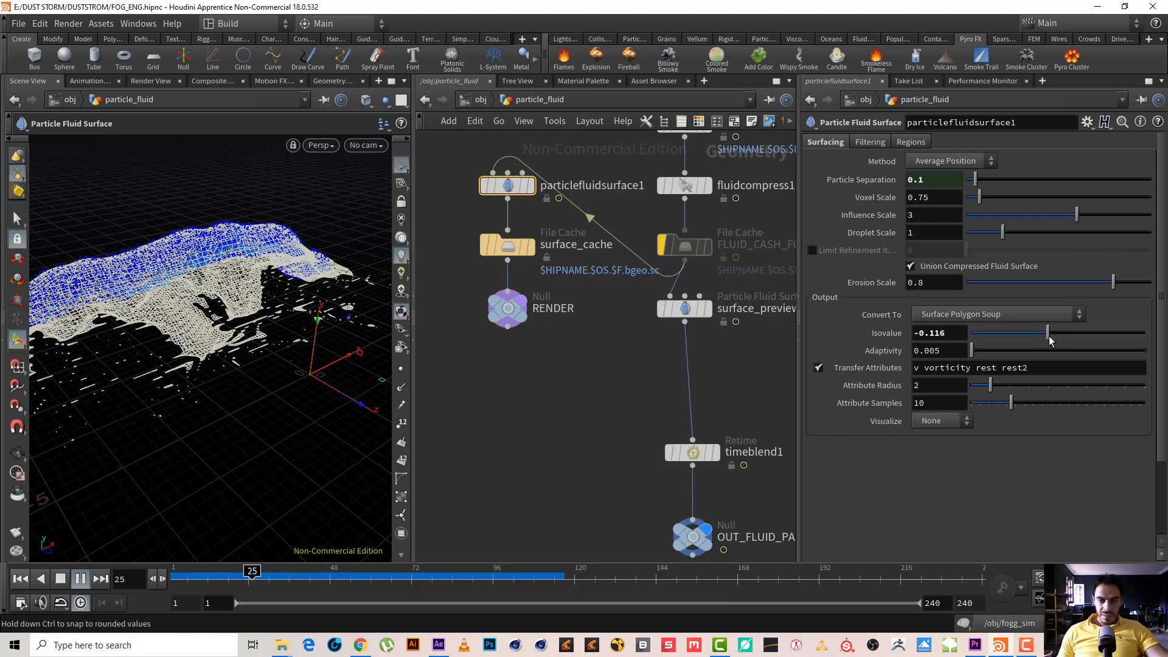
{"action": "left_click", "coordinate": [61, 582]}
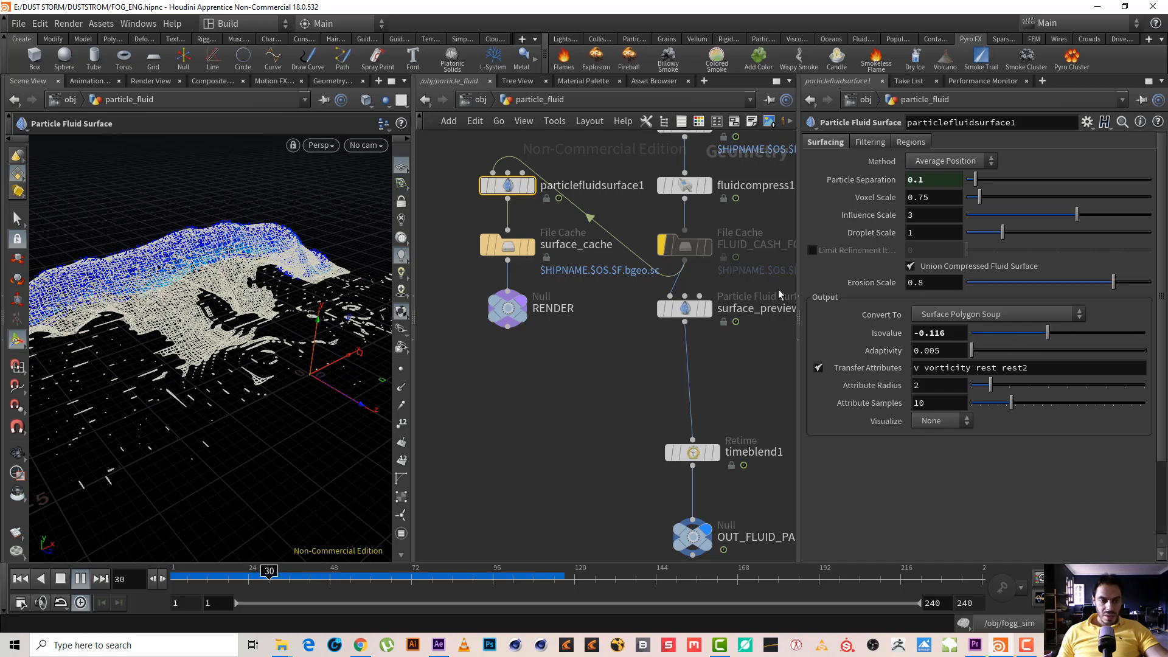
{"action": "right_click", "coordinate": [874, 333]}
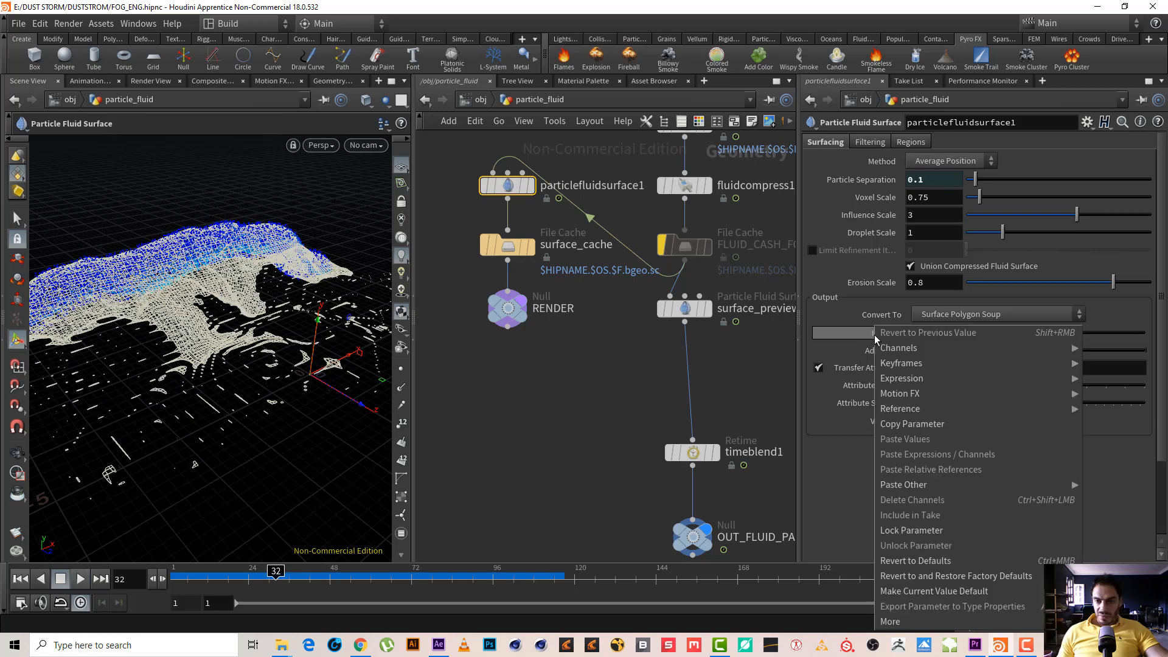
{"action": "left_click", "coordinate": [916, 559]}
{"action": "left_click", "coordinate": [532, 491]}
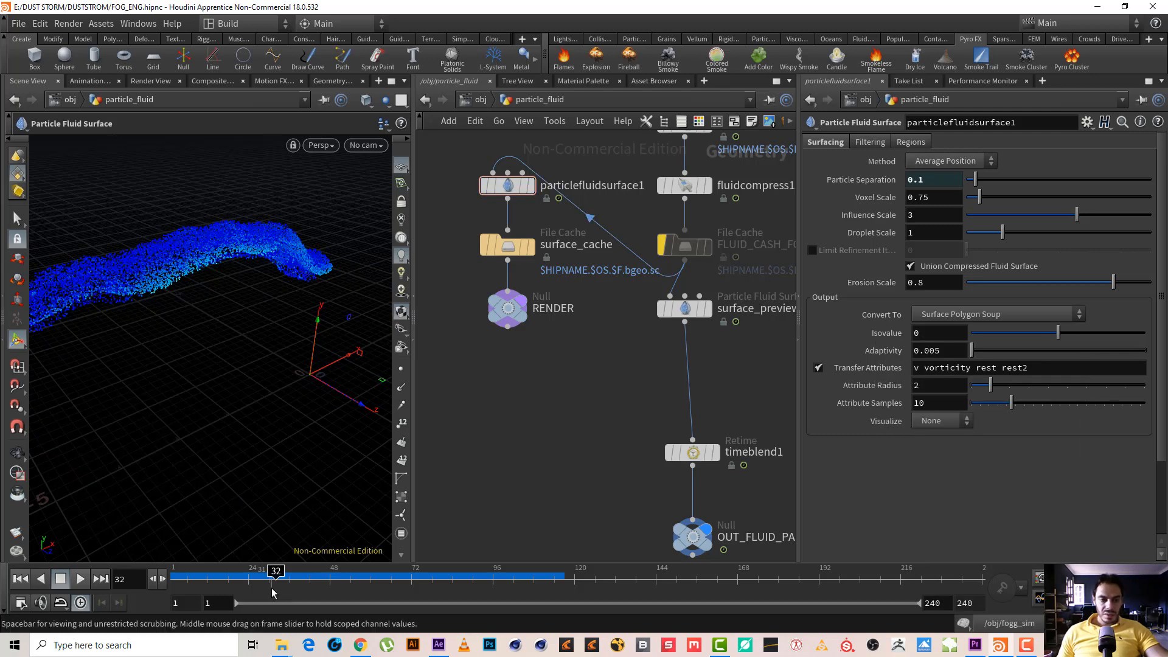
Step: Turn on the display of particlefluidsurface1 and play the surface mesh from frame 1 to about frame 22
{"action": "left_click", "coordinate": [81, 580]}
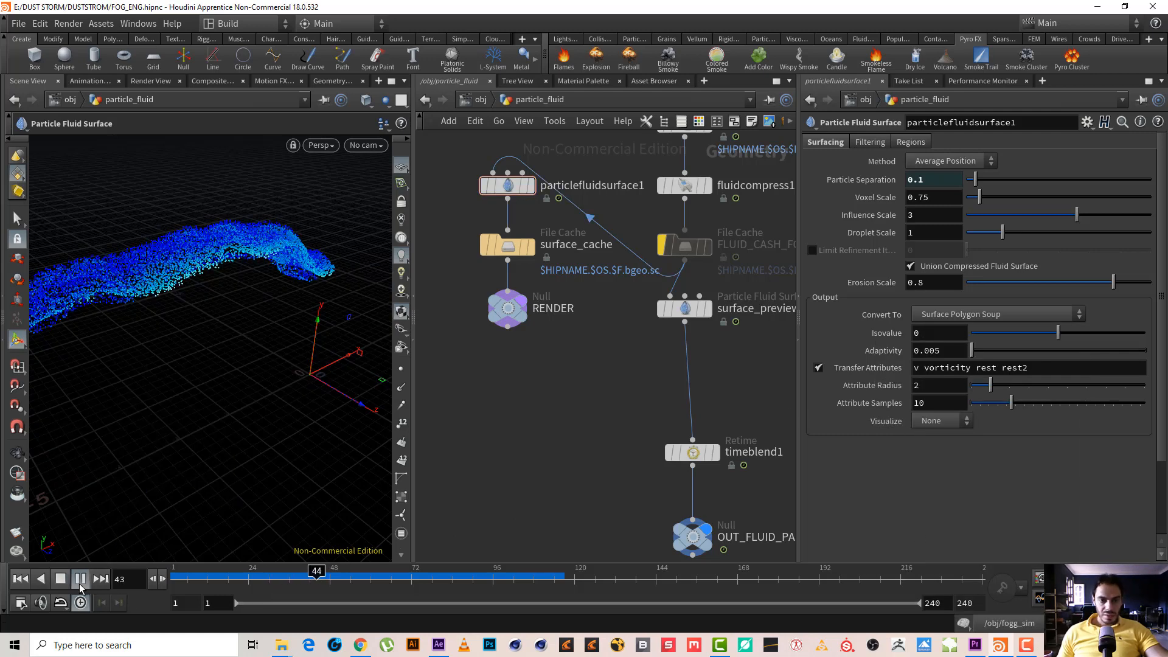
{"action": "mouse_move", "coordinate": [533, 207]}
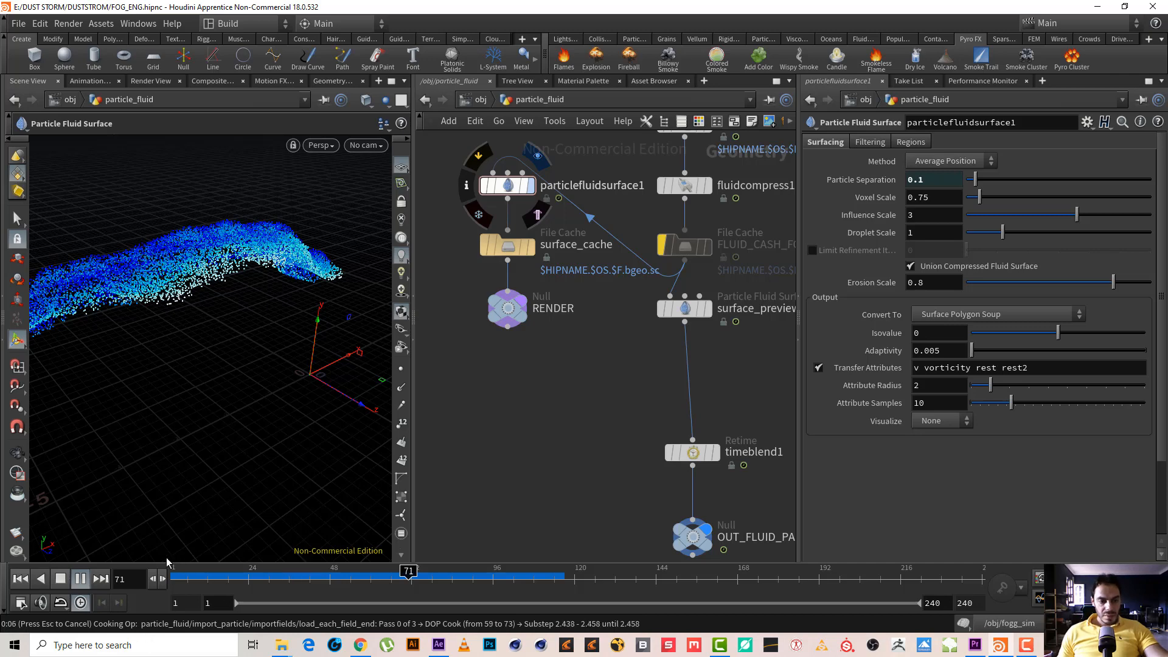
{"action": "key", "text": "Escape"}
{"action": "left_click", "coordinate": [19, 580]}
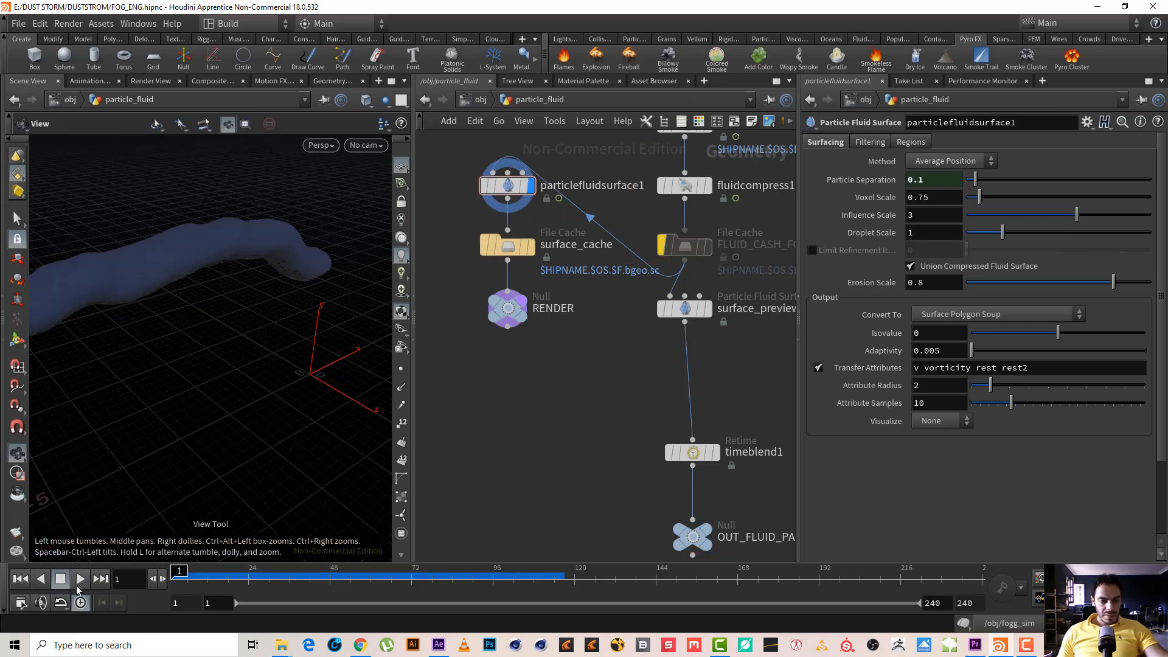
{"action": "left_click", "coordinate": [79, 580]}
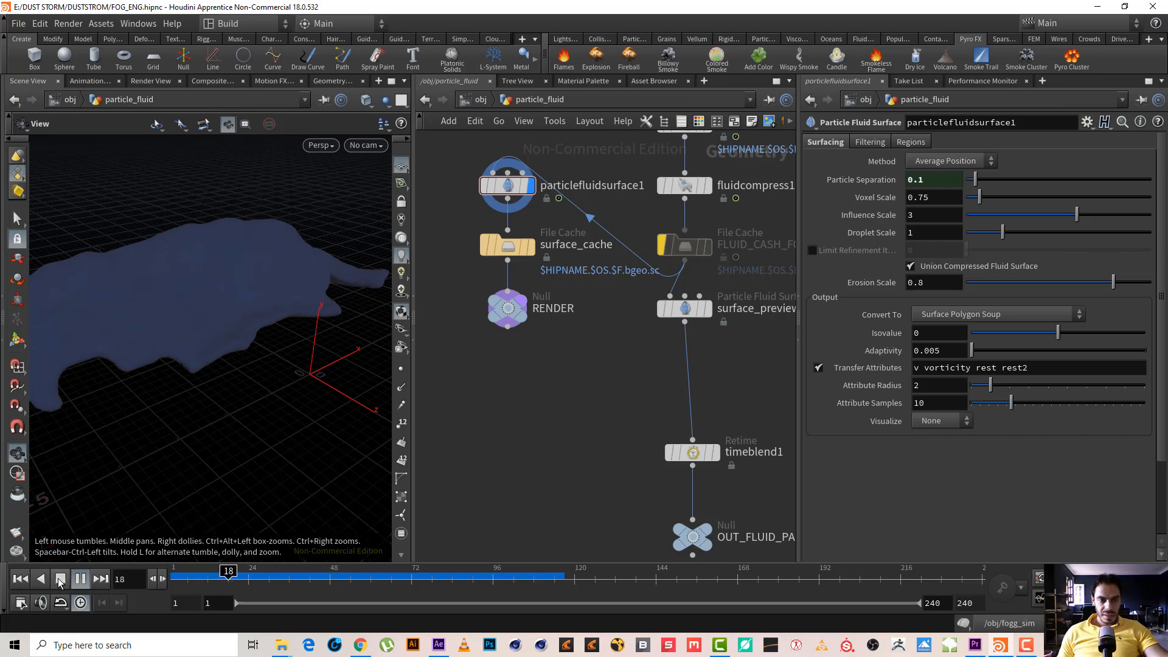
{"action": "left_click", "coordinate": [61, 580]}
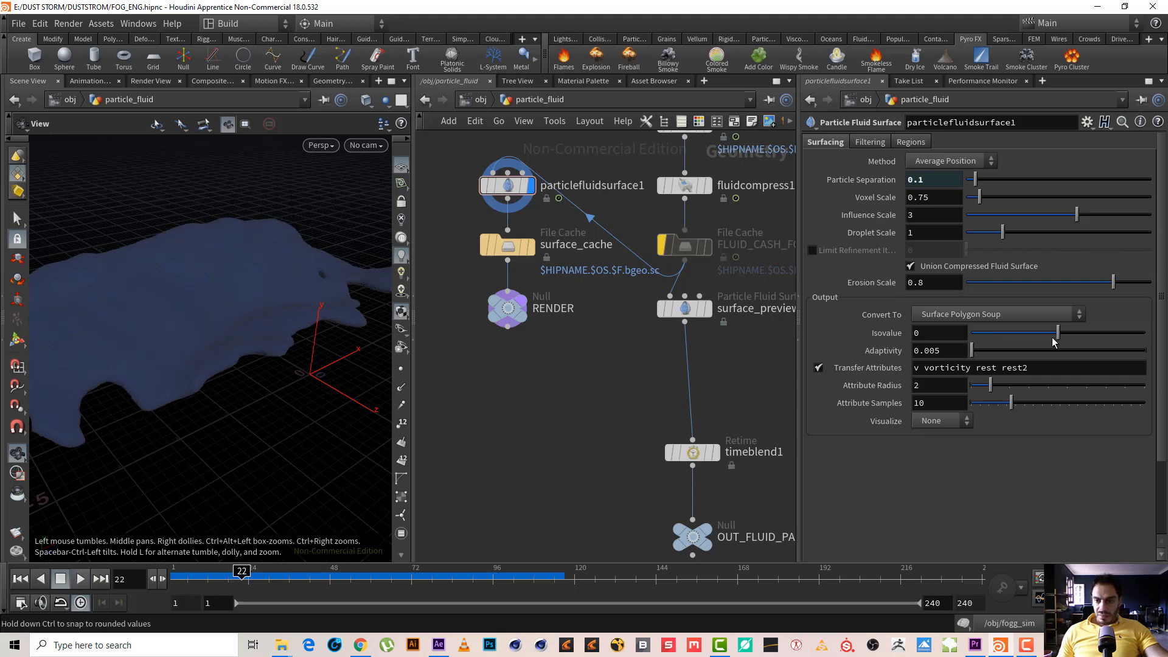
Step: Set the isovalue of particlefluidsurface1 to -0.067 and play the surface mesh to about frame 46
{"action": "left_click_drag", "start_coordinate": [1058, 339], "coordinate": [1054, 343]}
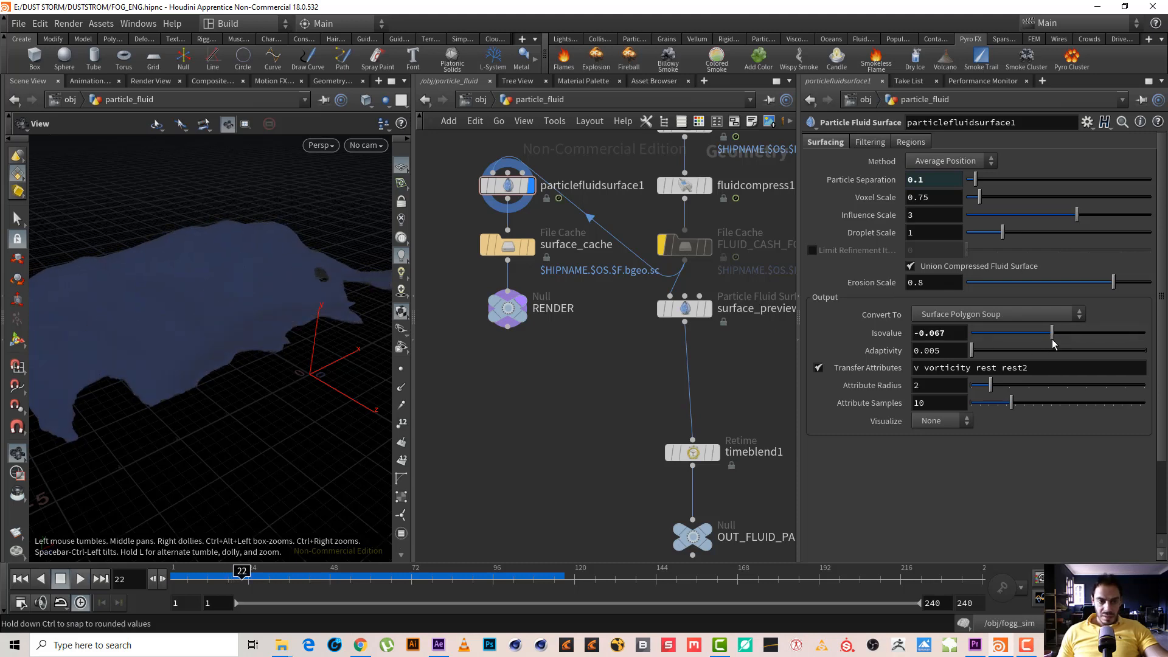
{"action": "left_click", "coordinate": [73, 582]}
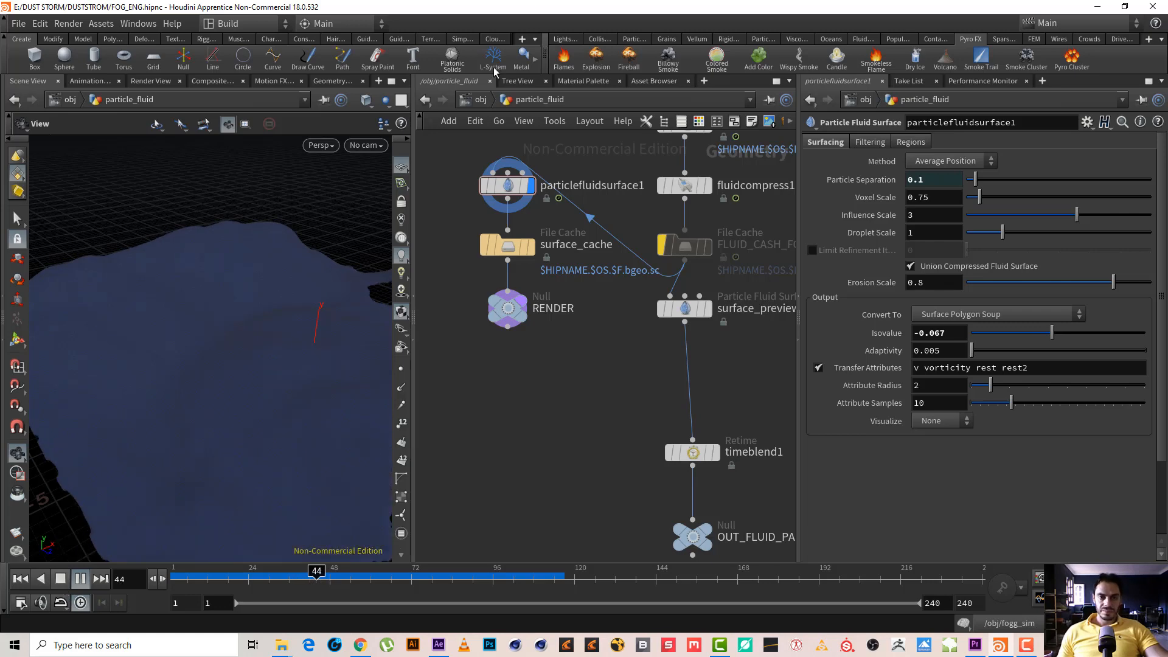
{"action": "left_click", "coordinate": [62, 581]}
Step: Return to the object level and review the fog, FLUID and GROUND objects, including the render settings of GROUND
{"action": "left_click", "coordinate": [481, 99]}
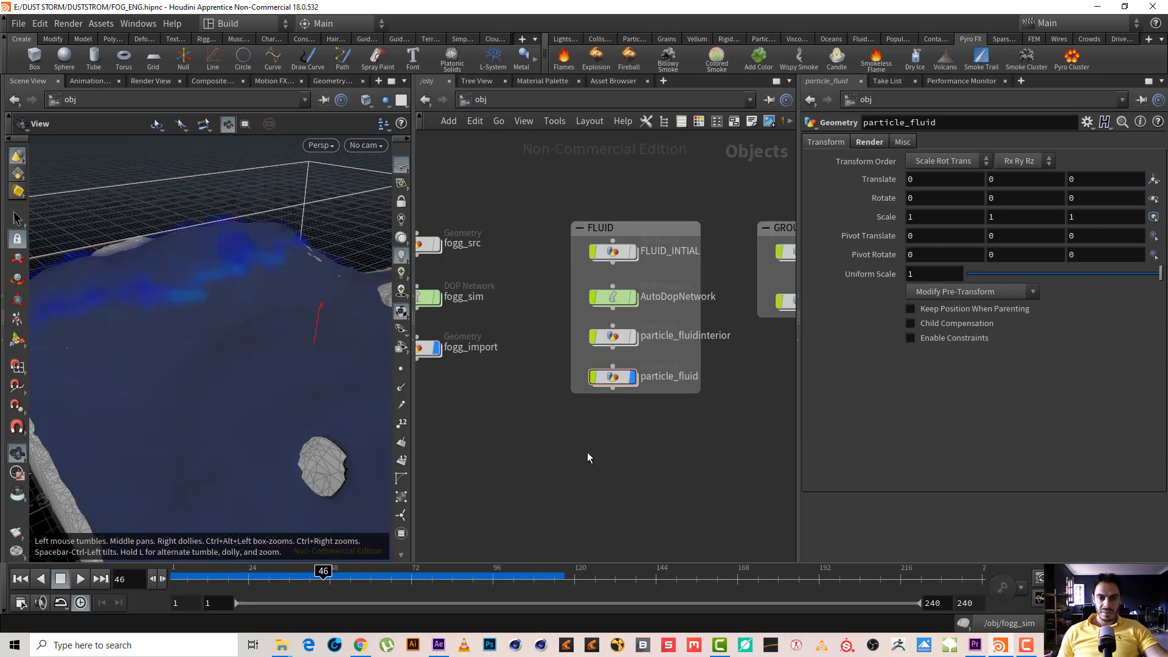
{"action": "middle_click_drag", "start_coordinate": [587, 451], "coordinate": [621, 370]}
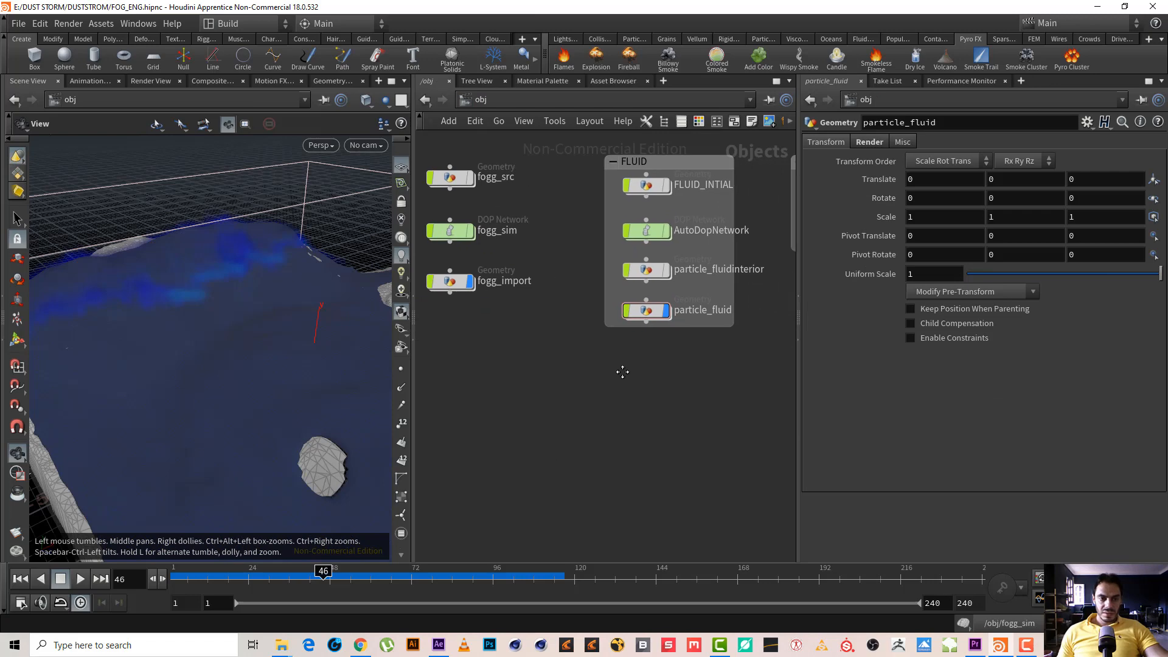
{"action": "left_click_drag", "start_coordinate": [455, 284], "coordinate": [444, 269]}
{"action": "left_click_drag", "start_coordinate": [569, 375], "coordinate": [671, 303]}
{"action": "middle_click_drag", "start_coordinate": [704, 386], "coordinate": [556, 399]}
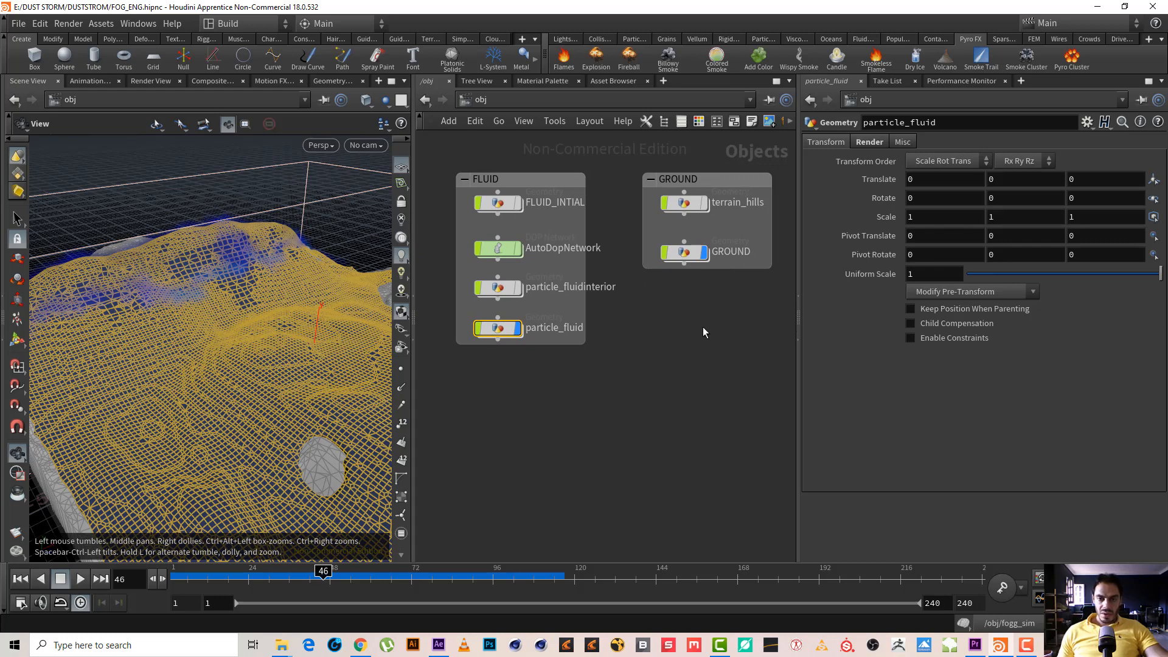
{"action": "left_click_drag", "start_coordinate": [735, 342], "coordinate": [690, 257]}
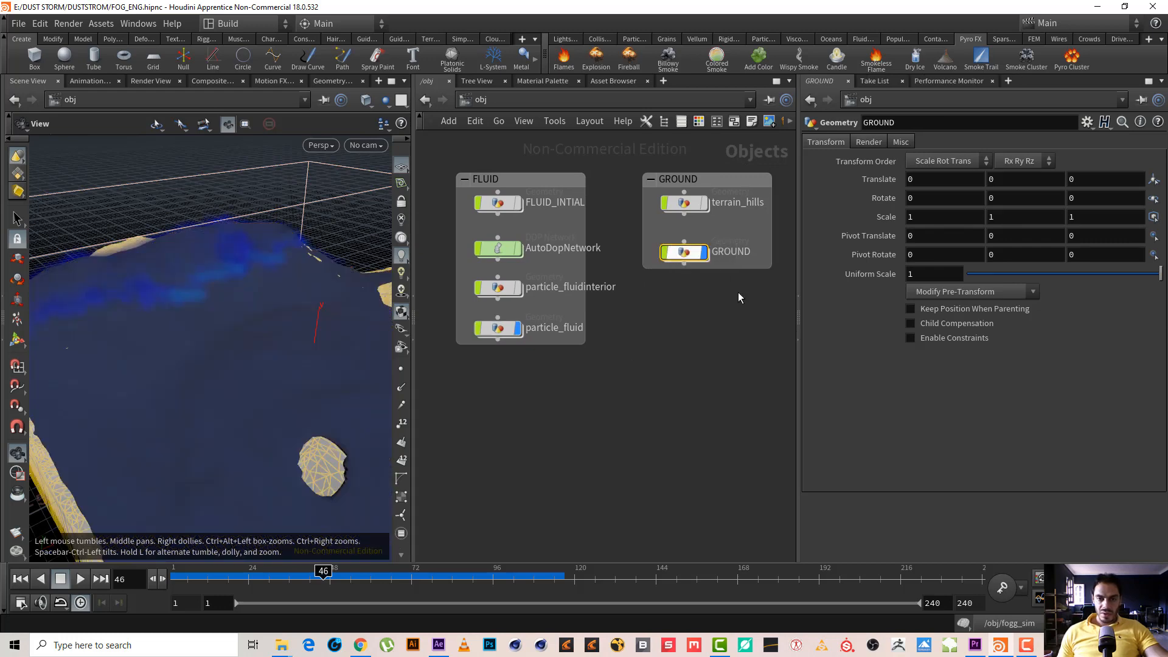
{"action": "left_click", "coordinate": [869, 141]}
{"action": "middle_click_drag", "start_coordinate": [538, 329], "coordinate": [603, 345]}
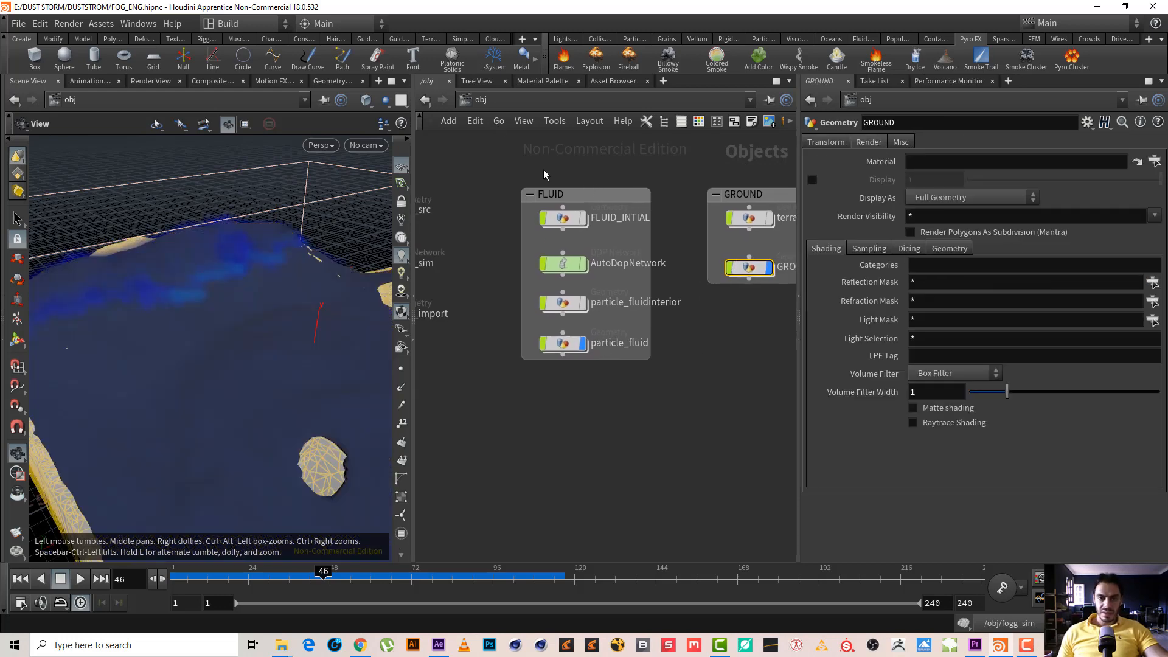
{"action": "key", "text": "h"}
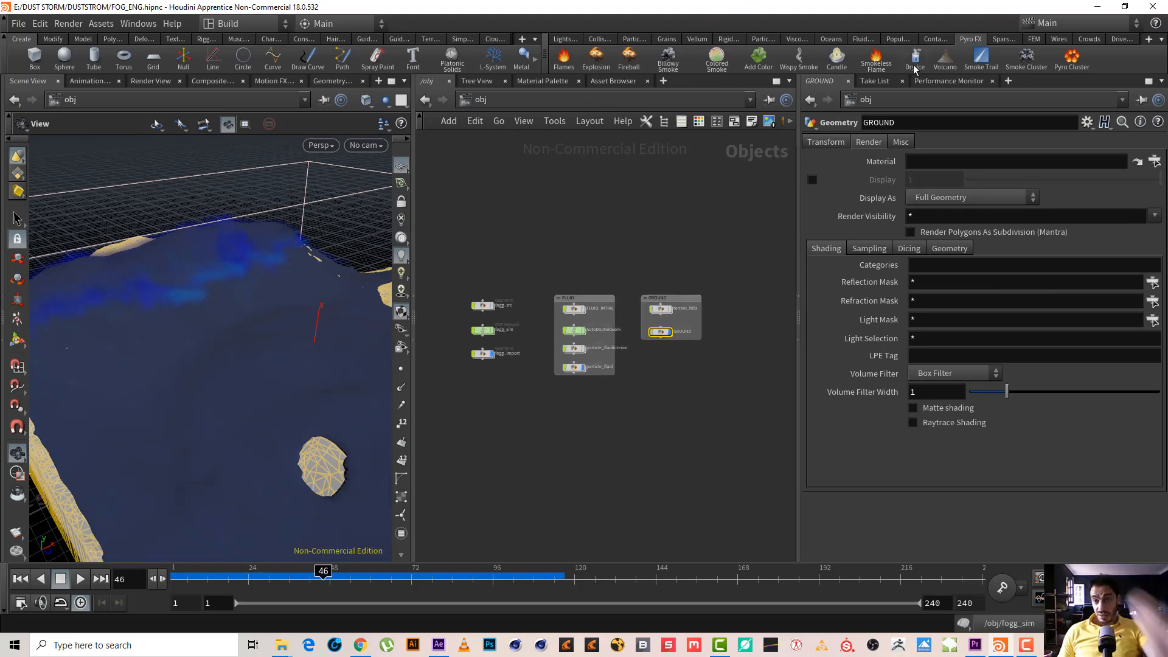
Step: Add an environment light to the scene and enable Render Light Geometry on it
{"action": "left_click", "coordinate": [566, 40]}
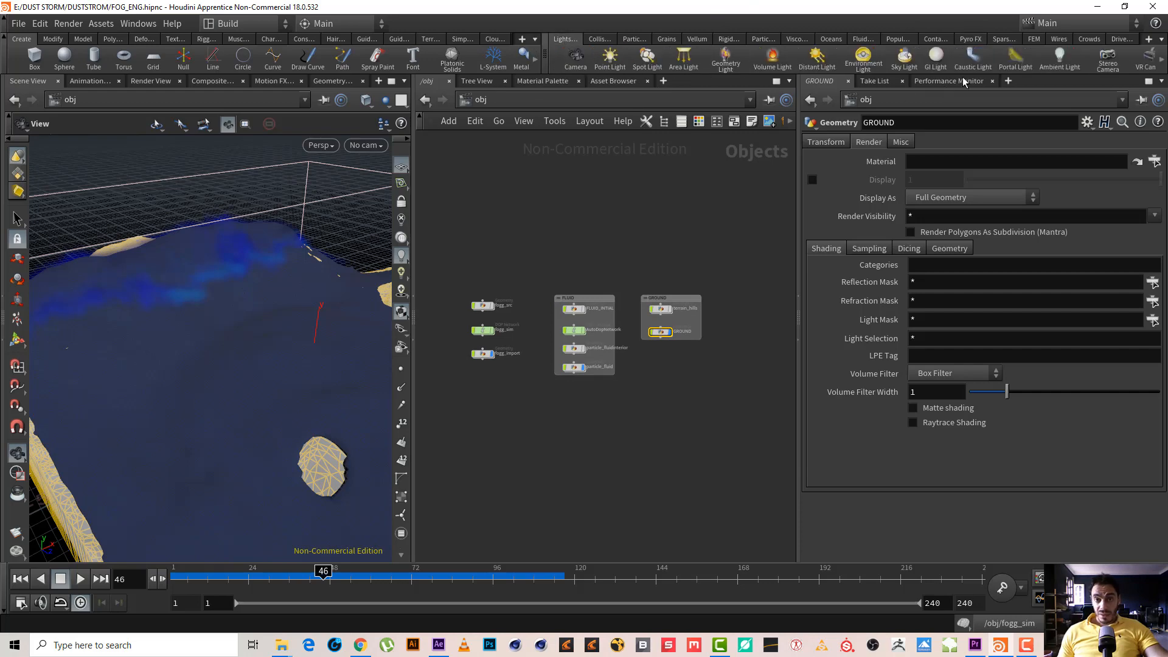
{"action": "left_click", "coordinate": [867, 58]}
{"action": "left_click", "coordinate": [619, 334]}
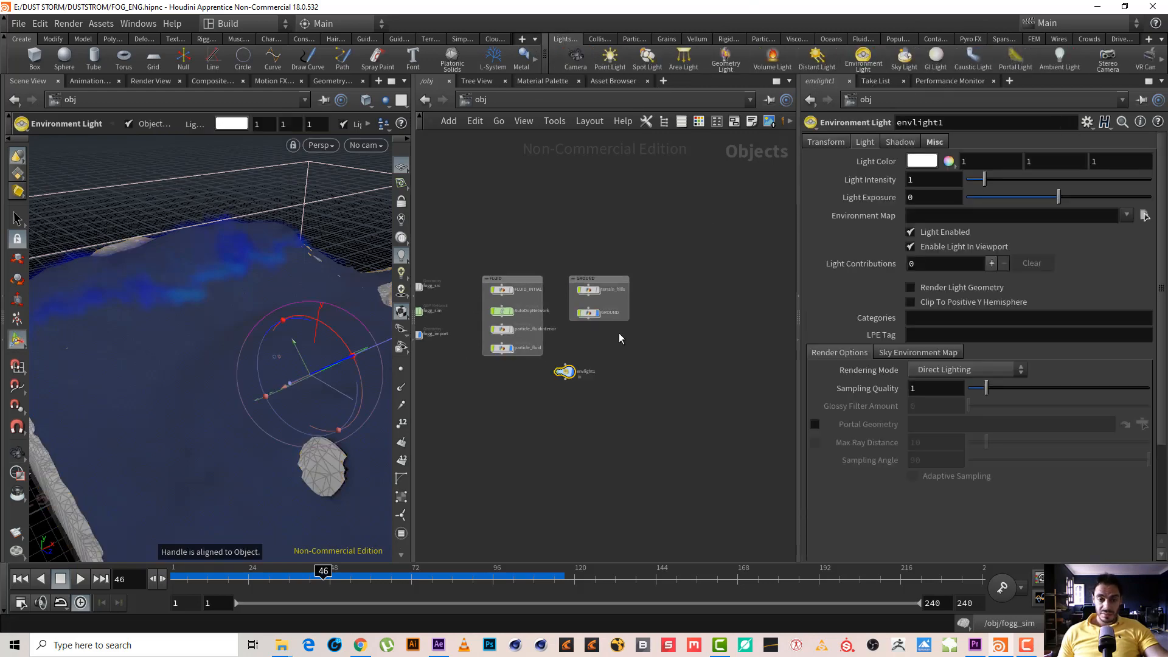
{"action": "left_click", "coordinate": [971, 288]}
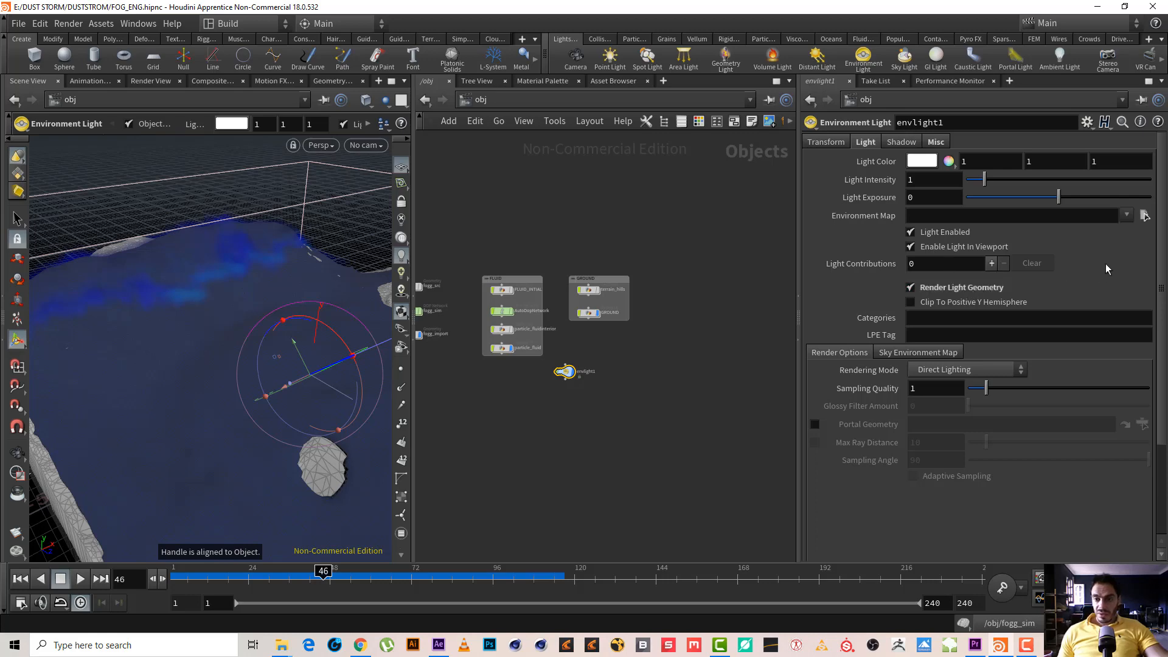
Step: Load the HDRIHaven_kiara_5 image from $HFS/houdini/pic/hdri/ as the environment map of envlight1
{"action": "left_click", "coordinate": [1145, 216]}
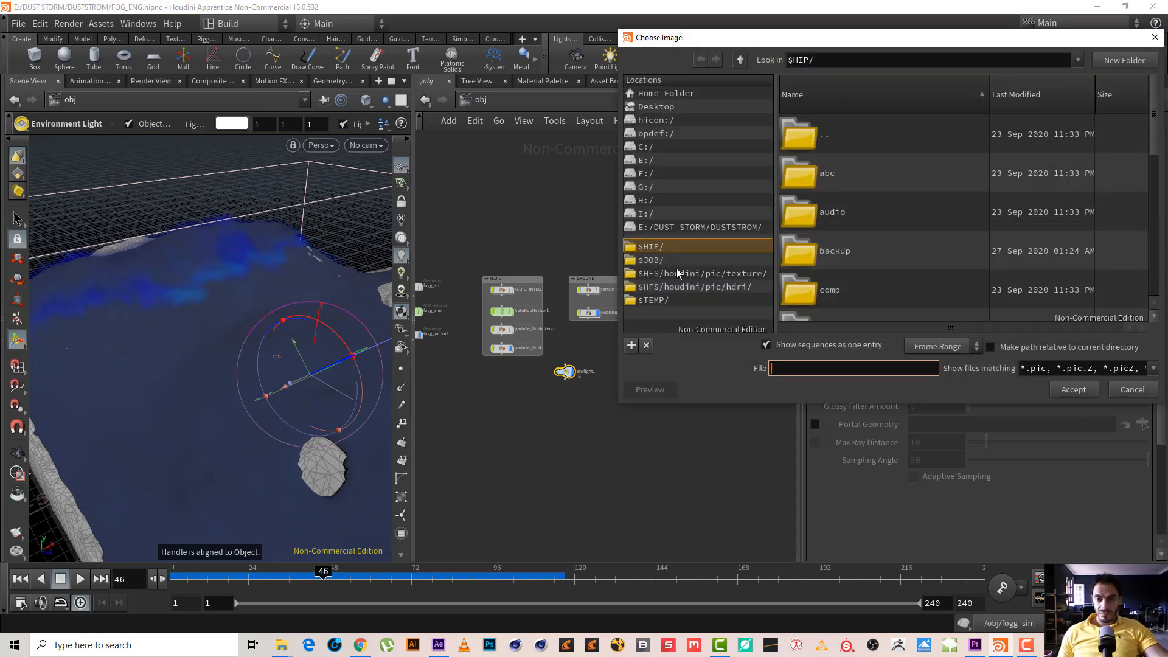
{"action": "left_click", "coordinate": [685, 288]}
{"action": "double_click", "coordinate": [870, 178]}
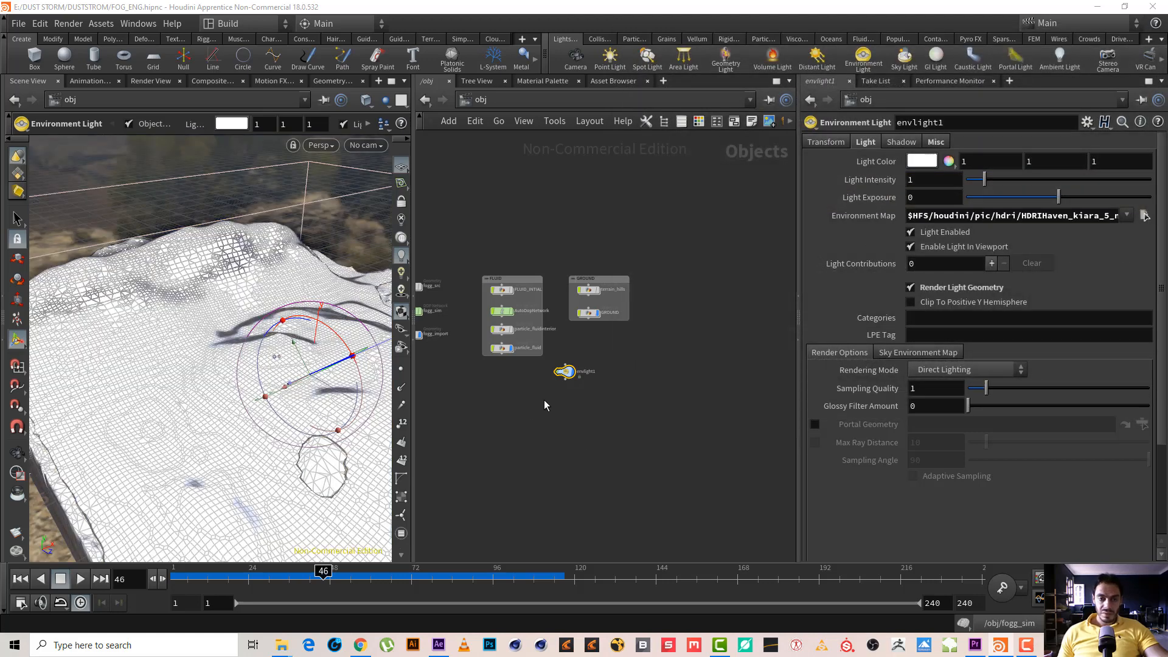
{"action": "key", "text": "h"}
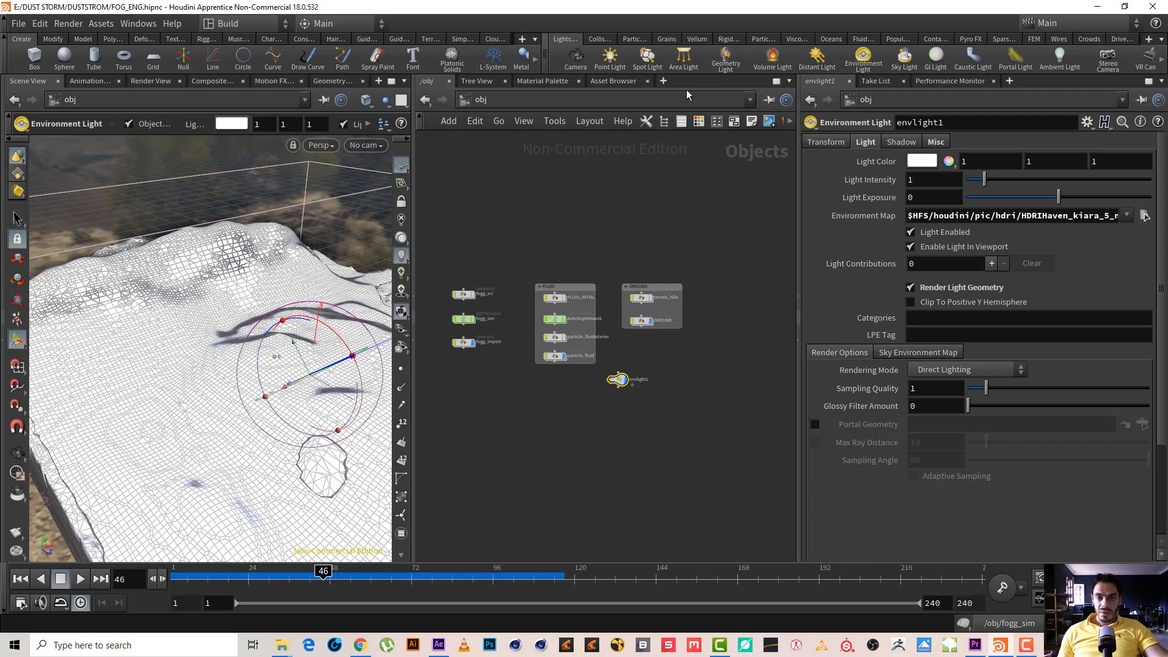
Step: Place a distant light over the fluid surface, rotate it and turn off its object display
{"action": "left_click", "coordinate": [817, 56]}
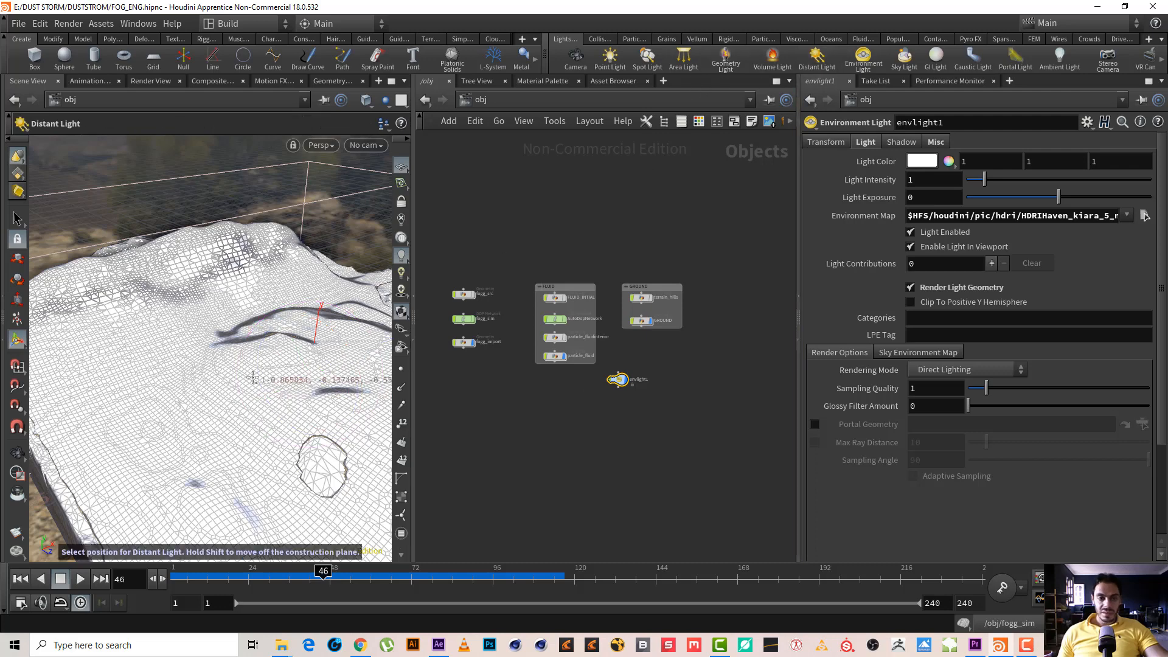
{"action": "left_click", "coordinate": [196, 391]}
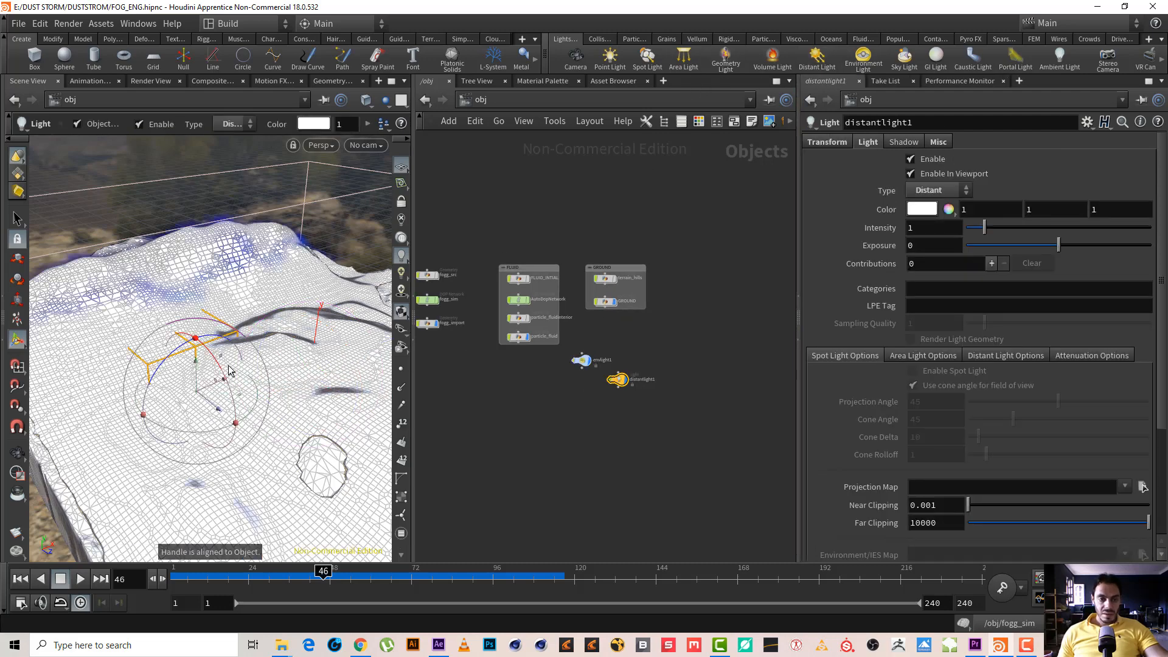
{"action": "left_click_drag", "start_coordinate": [227, 426], "coordinate": [190, 434]}
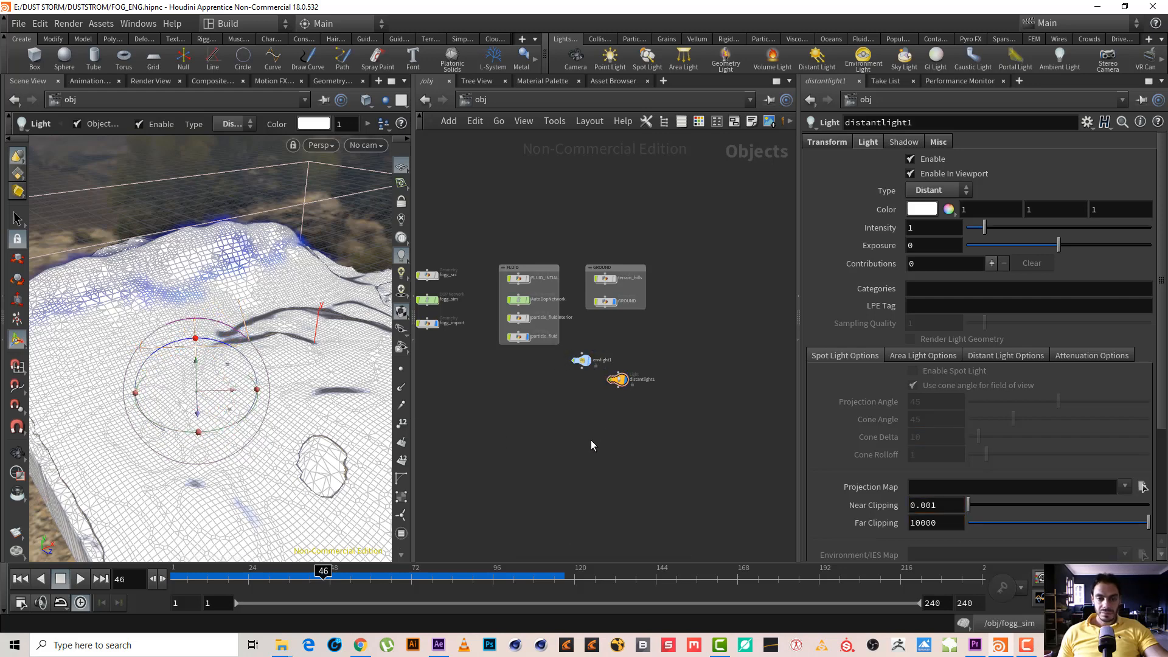
{"action": "scroll", "coordinate": [605, 393], "scroll_direction": "up", "scroll_amount": 5}
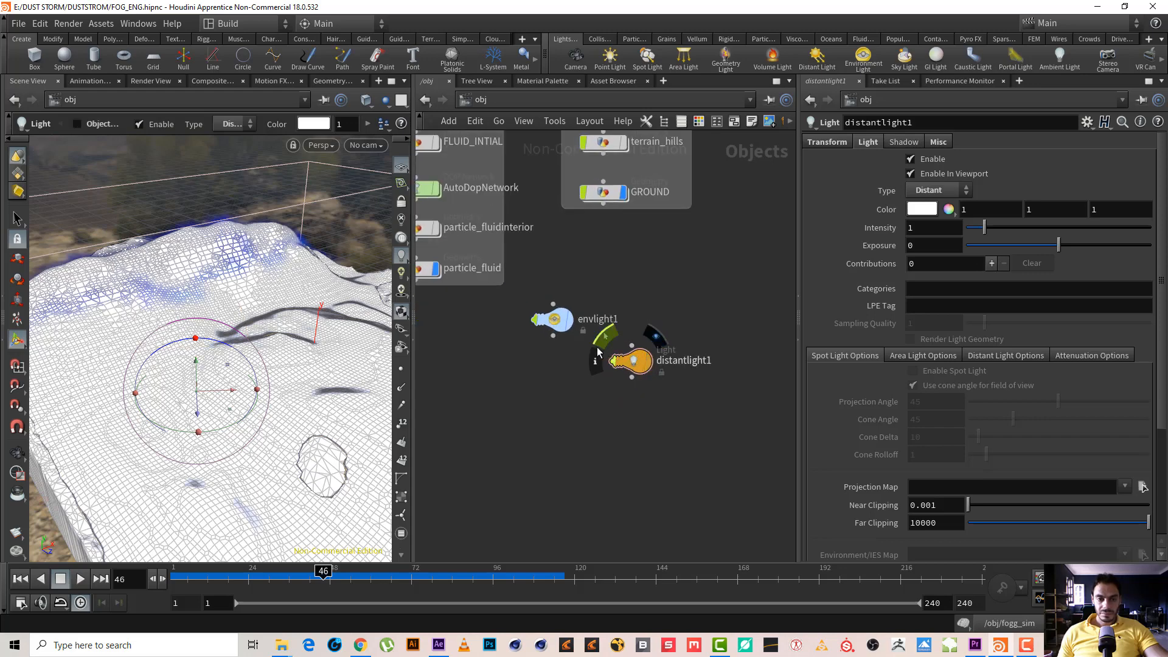
{"action": "middle_click_drag", "start_coordinate": [537, 403], "coordinate": [748, 457]}
Step: Look through the material gallery from the liquid and metallic materials down to the natural and volume ones
{"action": "middle_click_drag", "start_coordinate": [547, 199], "coordinate": [591, 215]}
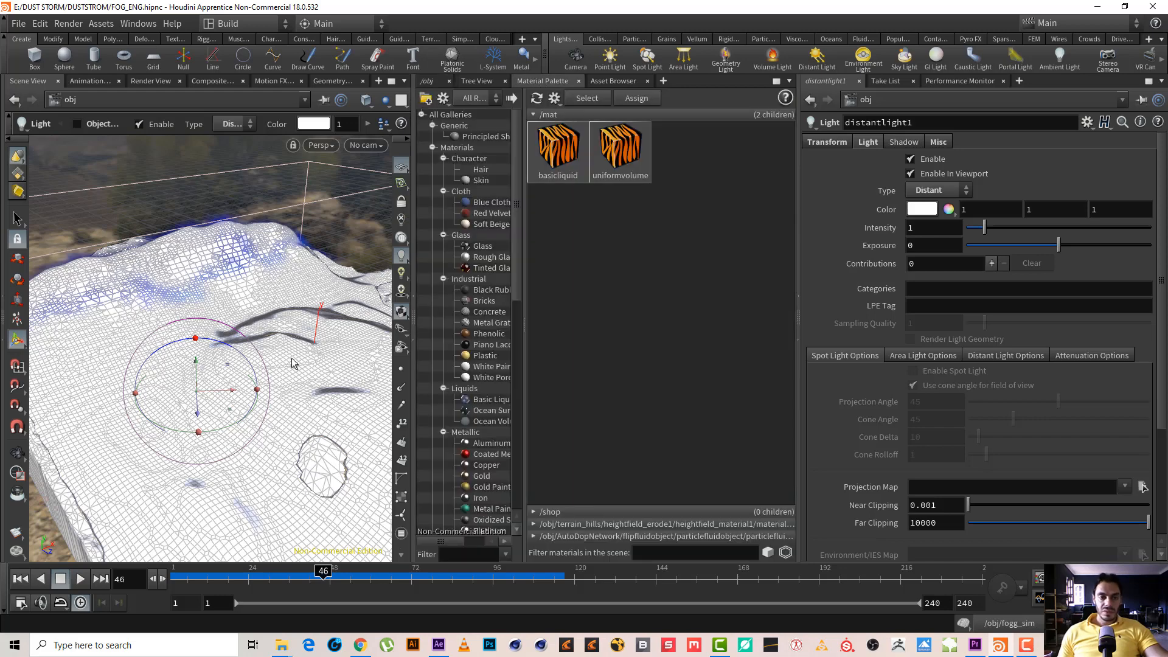
{"action": "left_click_drag", "start_coordinate": [516, 214], "coordinate": [522, 279]}
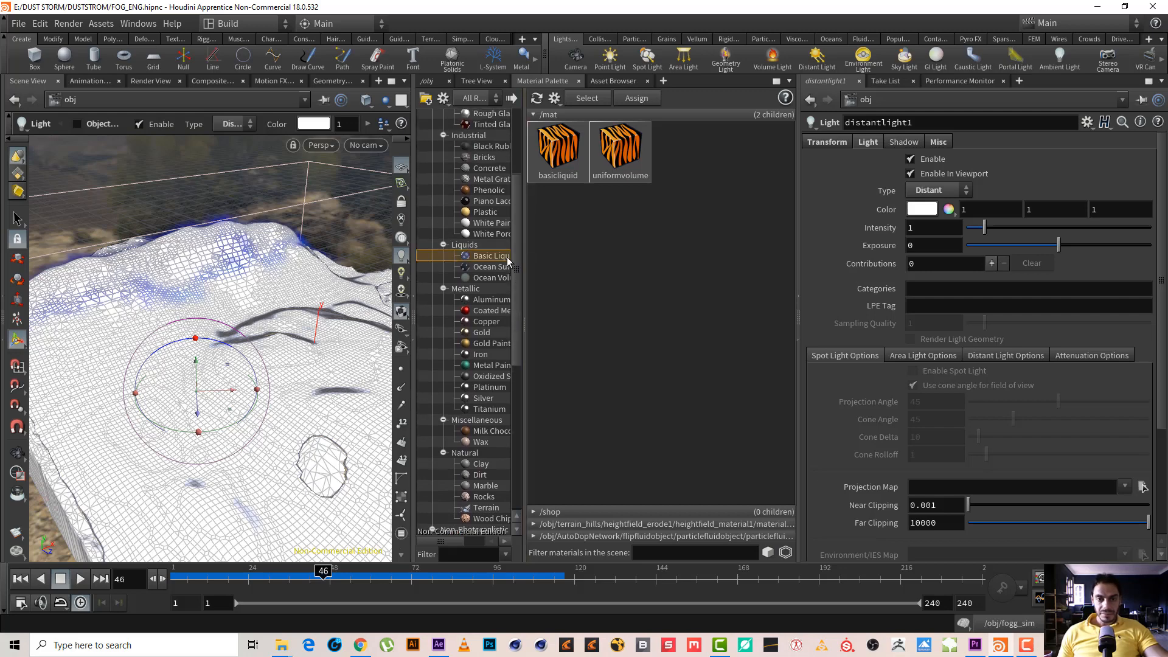
{"action": "left_click", "coordinate": [487, 335]}
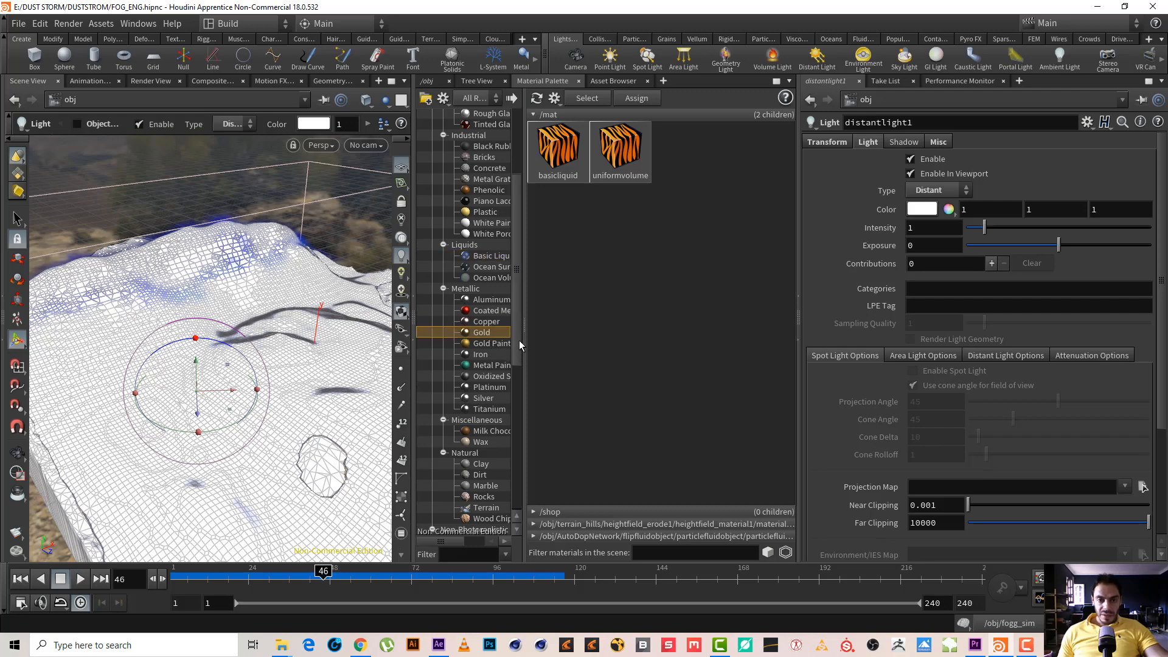
{"action": "left_click_drag", "start_coordinate": [519, 341], "coordinate": [526, 405]}
{"action": "scroll", "coordinate": [494, 451], "scroll_direction": "down", "scroll_amount": 3}
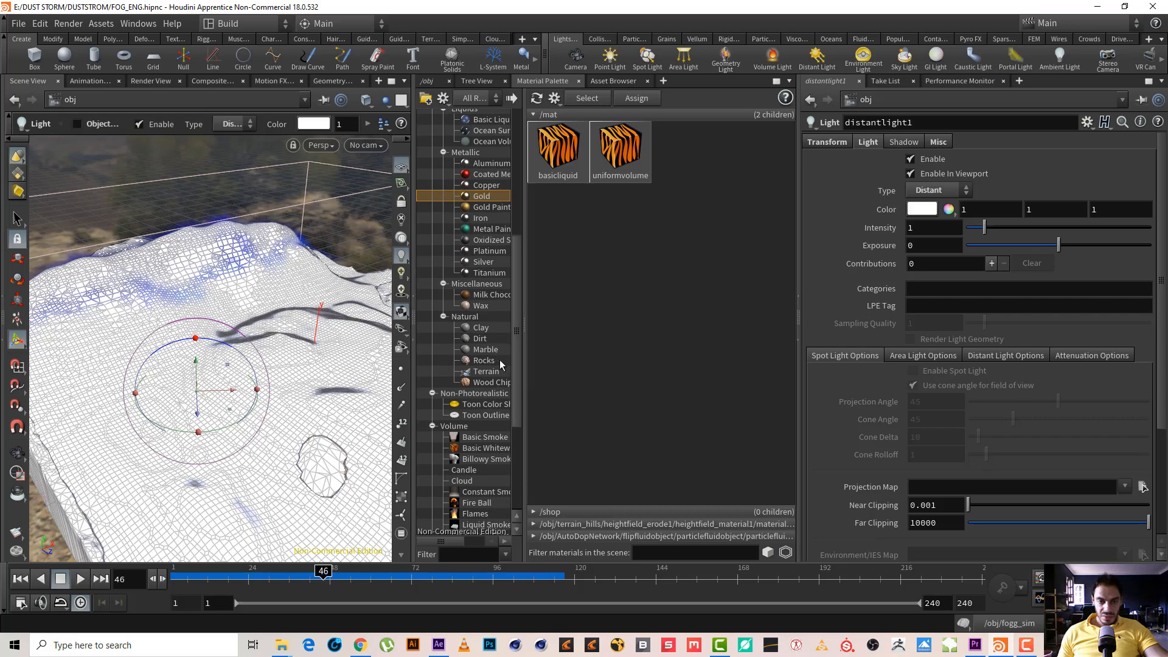
Step: Widen the gallery list, return to frame 1 and try to add the natural Dirt material to the /mat palette
{"action": "left_click", "coordinate": [487, 341]}
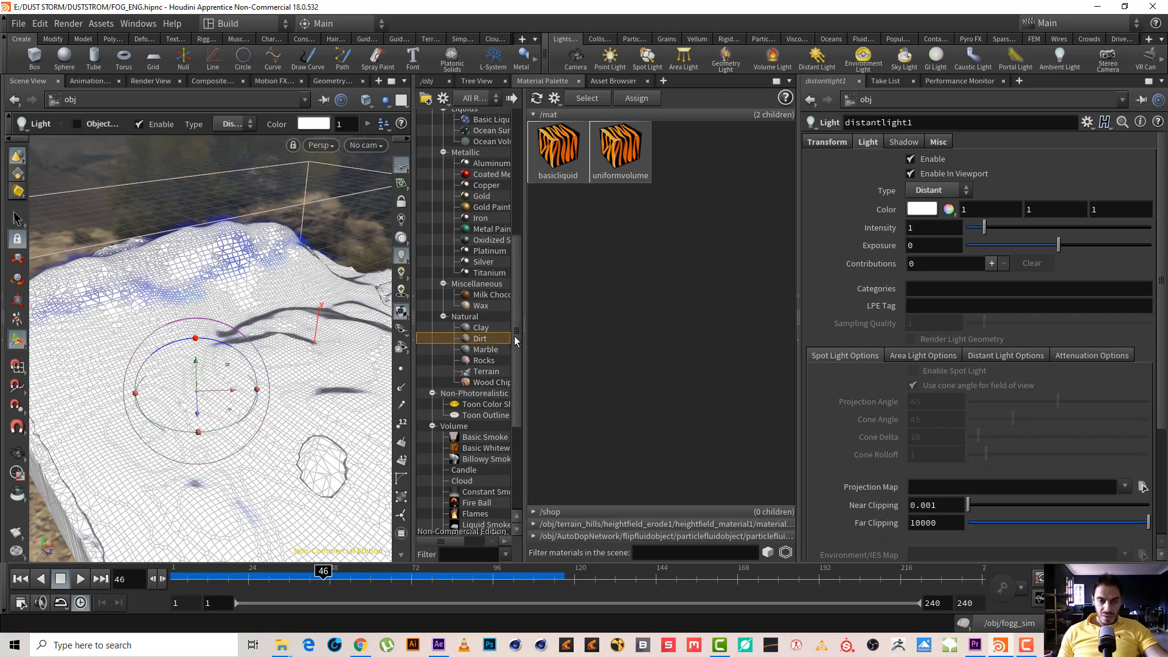
{"action": "left_click_drag", "start_coordinate": [487, 338], "coordinate": [710, 201]}
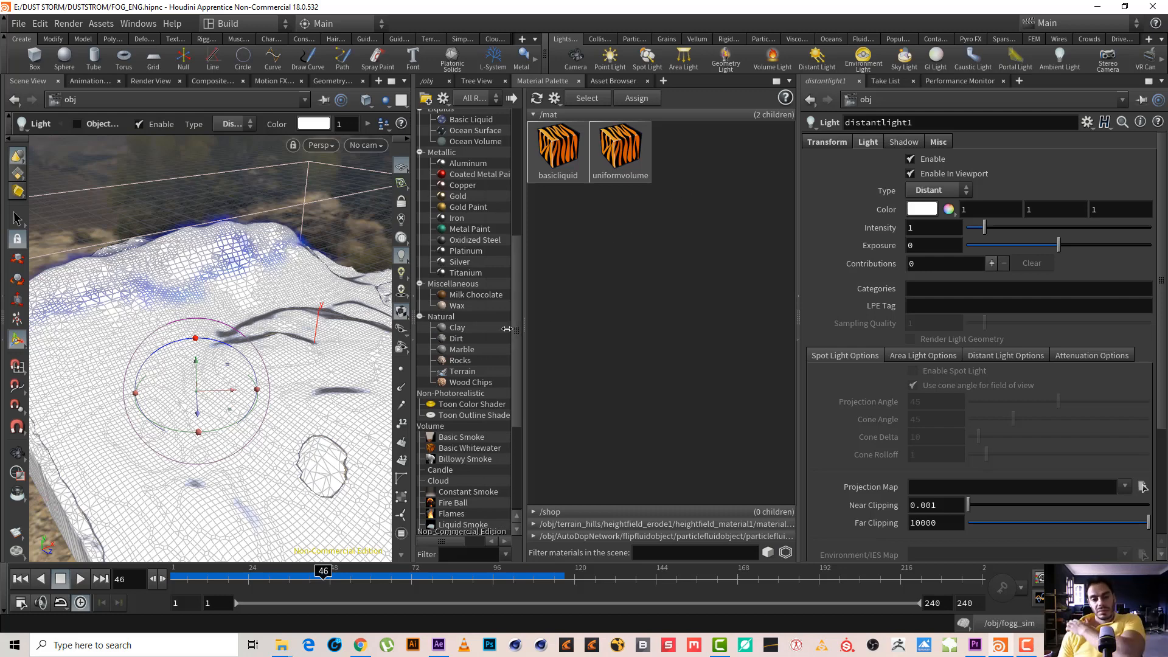
{"action": "left_click", "coordinate": [471, 362]}
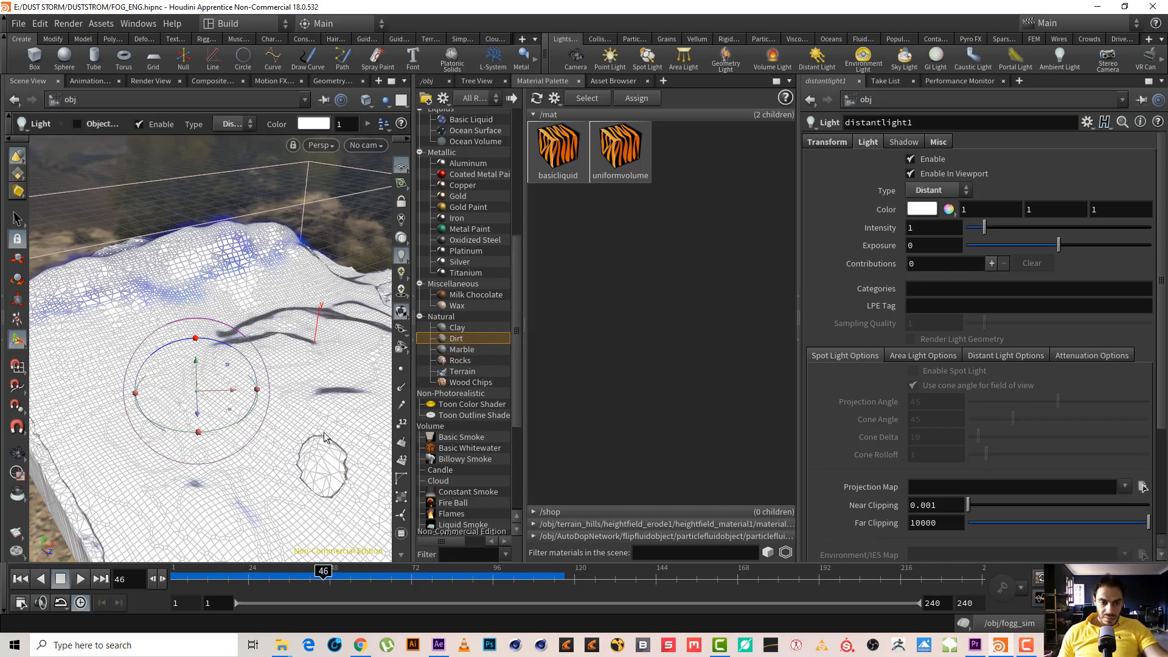
{"action": "left_click", "coordinate": [21, 578]}
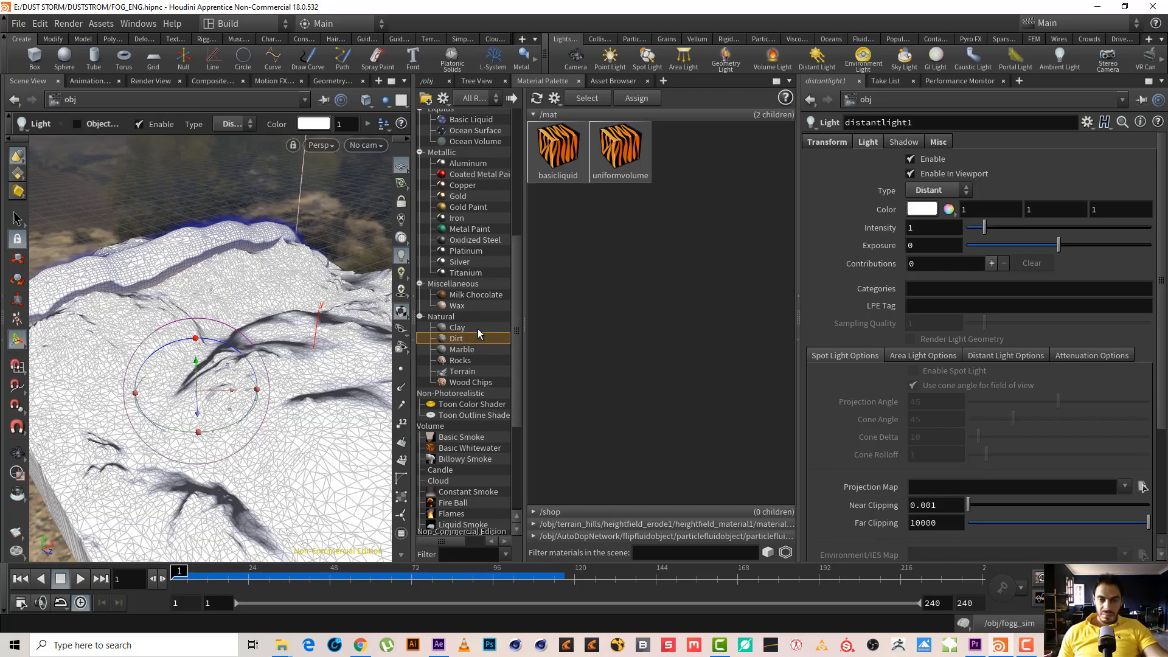
{"action": "left_click_drag", "start_coordinate": [478, 330], "coordinate": [570, 279]}
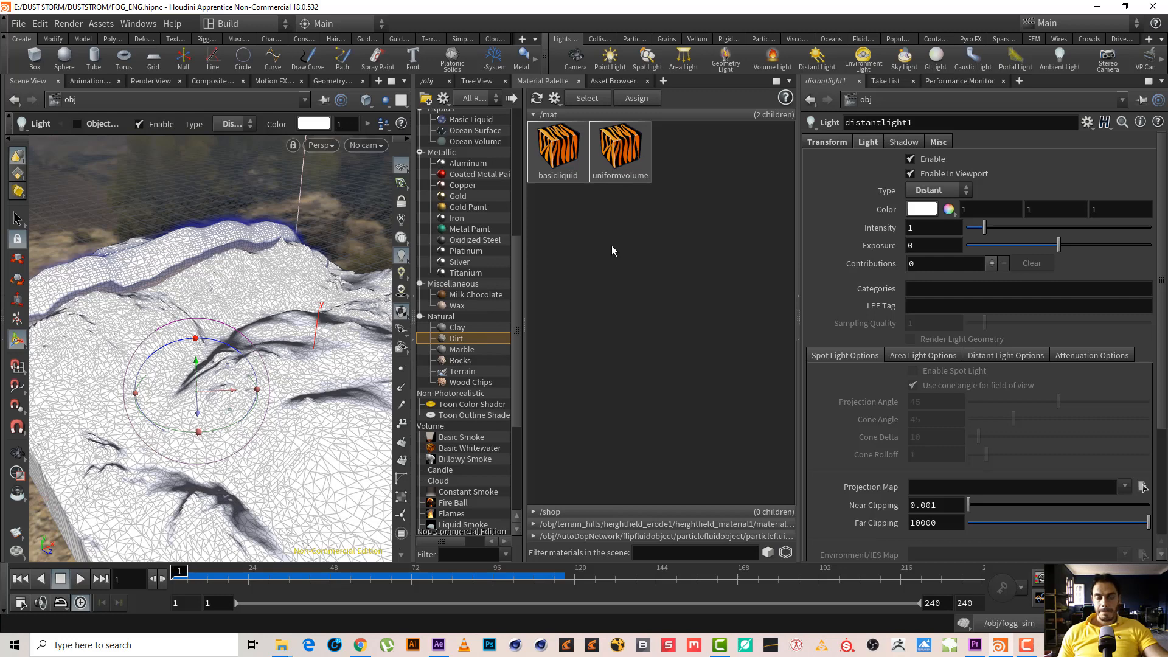
Step: Switch the network editor to the mat context and show its tool palette
{"action": "left_click", "coordinate": [428, 81]}
{"action": "left_click", "coordinate": [555, 121]}
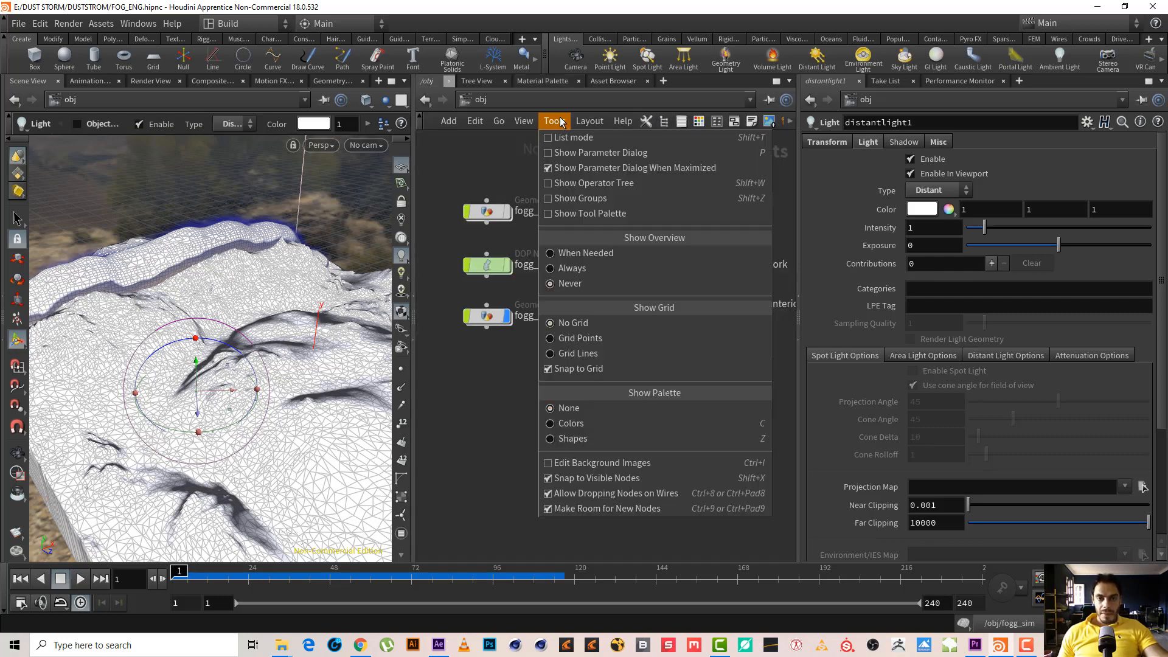
{"action": "left_click", "coordinate": [512, 105]}
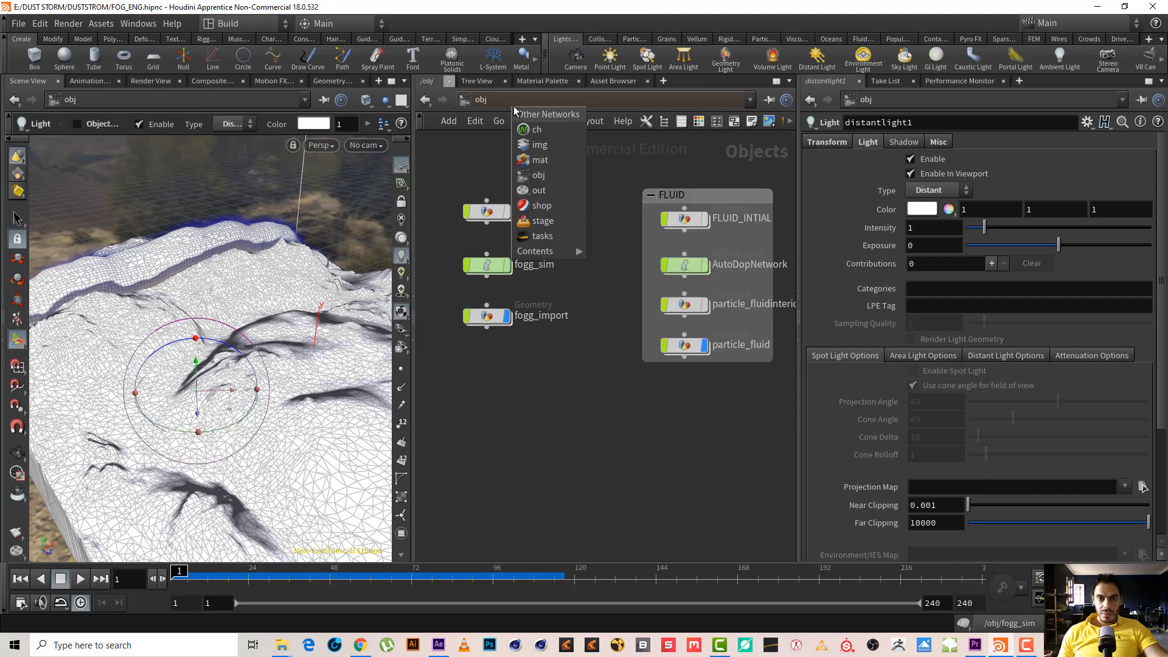
{"action": "left_click", "coordinate": [558, 158]}
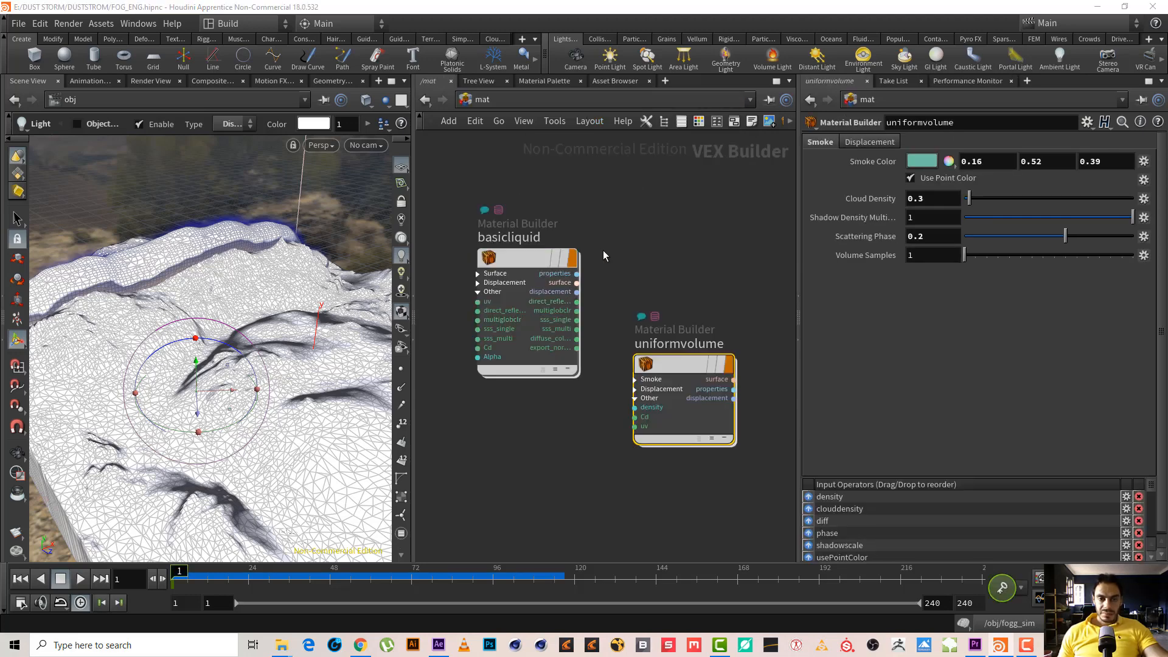
{"action": "left_click", "coordinate": [557, 121]}
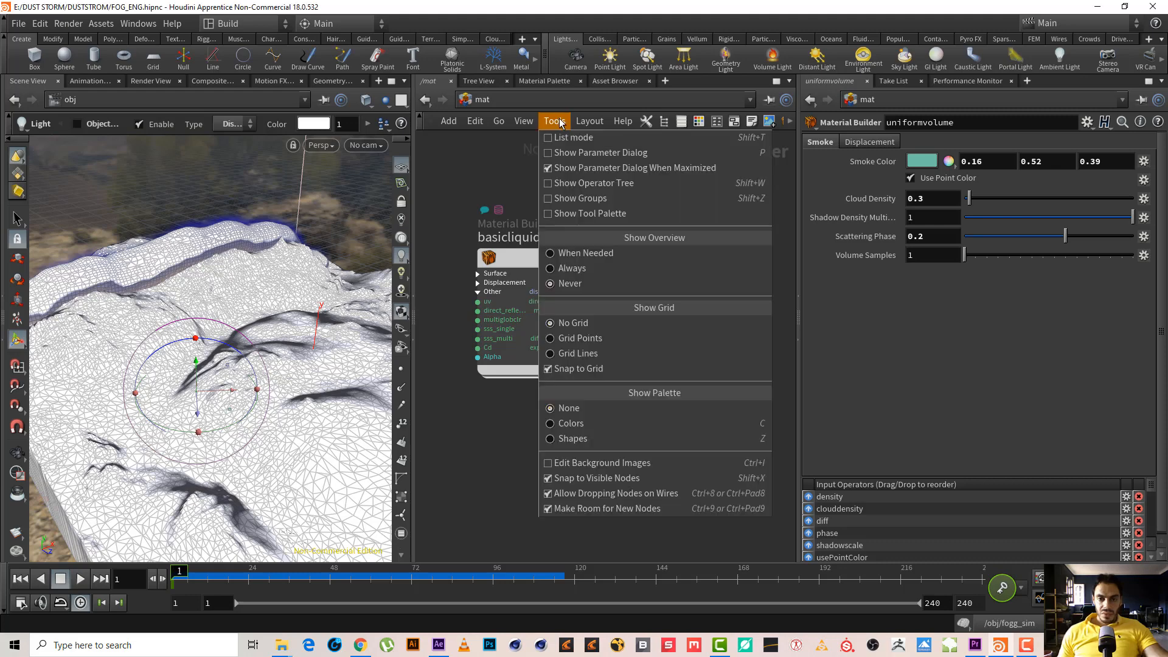
{"action": "left_click", "coordinate": [621, 213]}
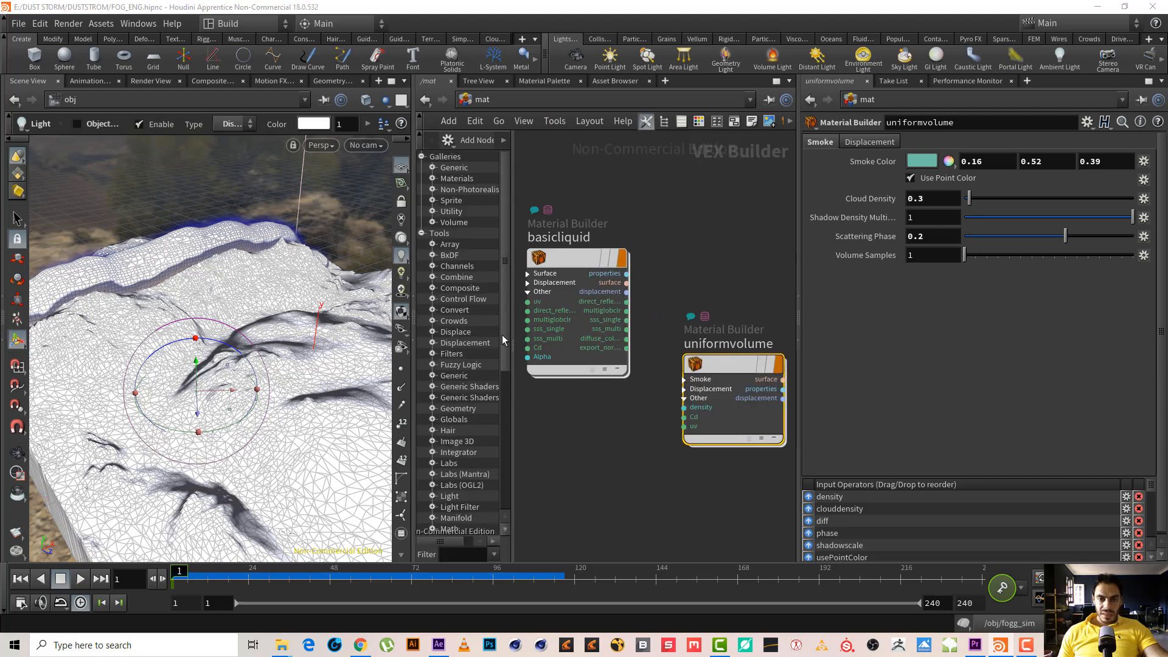
{"action": "left_click_drag", "start_coordinate": [506, 322], "coordinate": [522, 254]}
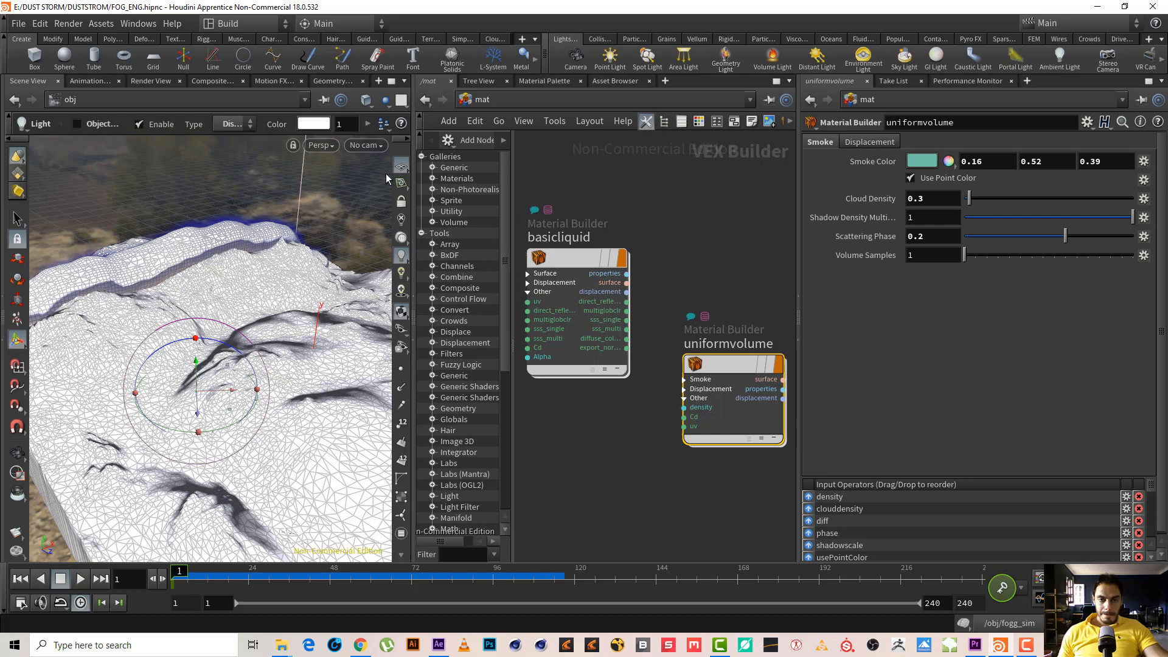
Step: Add the Dirt material from the Natural materials gallery to the mat network and place it above uniformvolume
{"action": "left_click", "coordinate": [432, 178]}
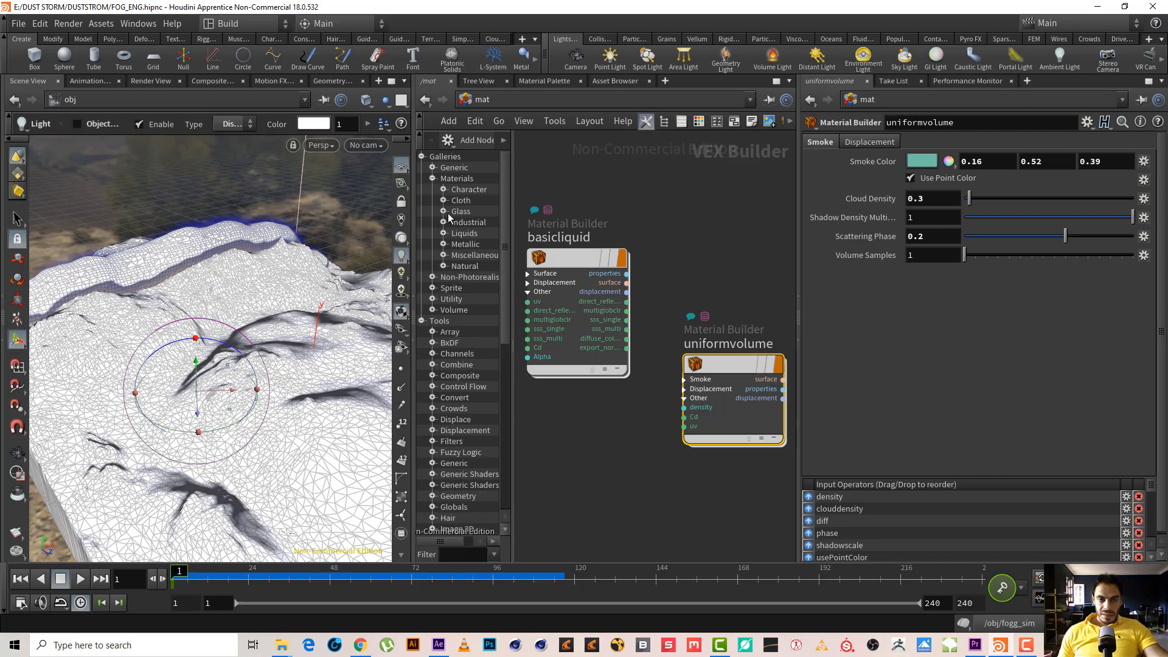
{"action": "left_click", "coordinate": [444, 266]}
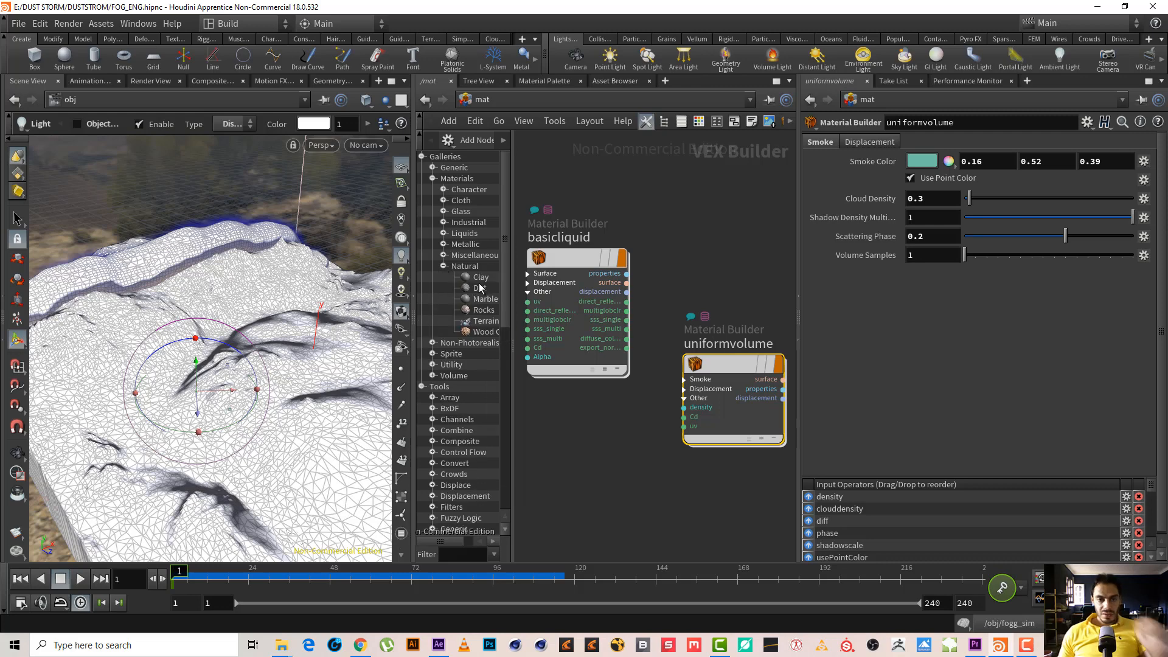
{"action": "left_click_drag", "start_coordinate": [481, 288], "coordinate": [693, 200]}
{"action": "middle_click_drag", "start_coordinate": [662, 349], "coordinate": [591, 412]}
{"action": "left_click_drag", "start_coordinate": [639, 247], "coordinate": [642, 193]}
{"action": "middle_click_drag", "start_coordinate": [542, 444], "coordinate": [556, 385]}
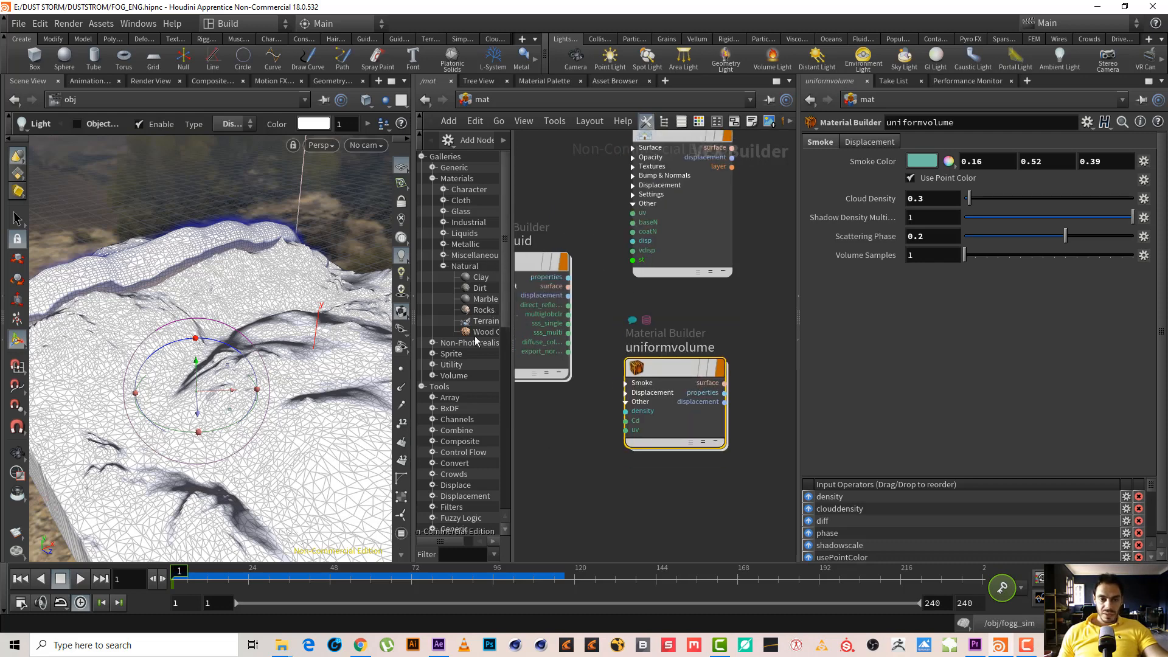
Step: Add the Billowy Smoke material from the Volume gallery to the mat network, below uniformvolume, and show its parameters
{"action": "left_click", "coordinate": [433, 376]}
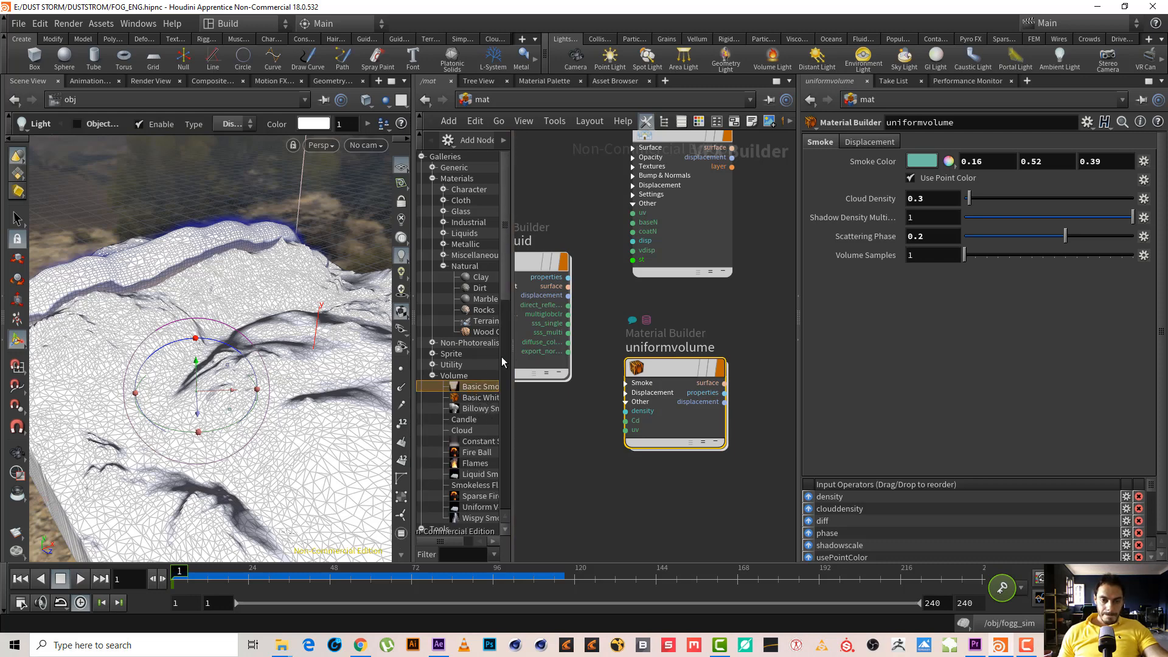
{"action": "left_click", "coordinate": [481, 410]}
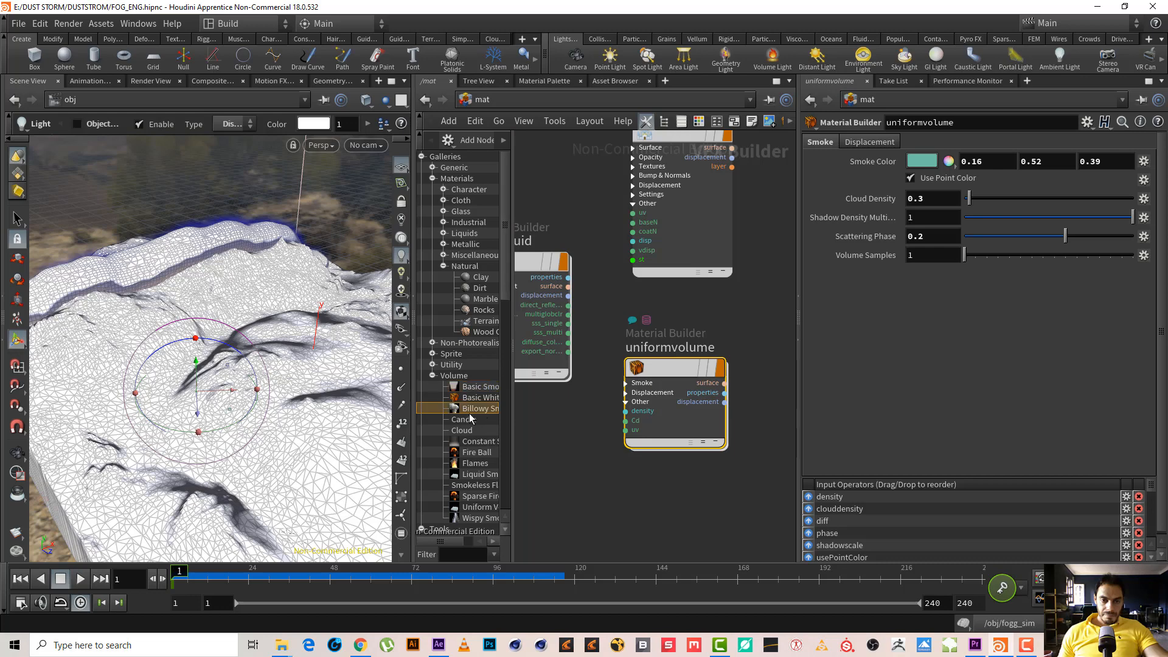
{"action": "left_click_drag", "start_coordinate": [477, 417], "coordinate": [577, 484]}
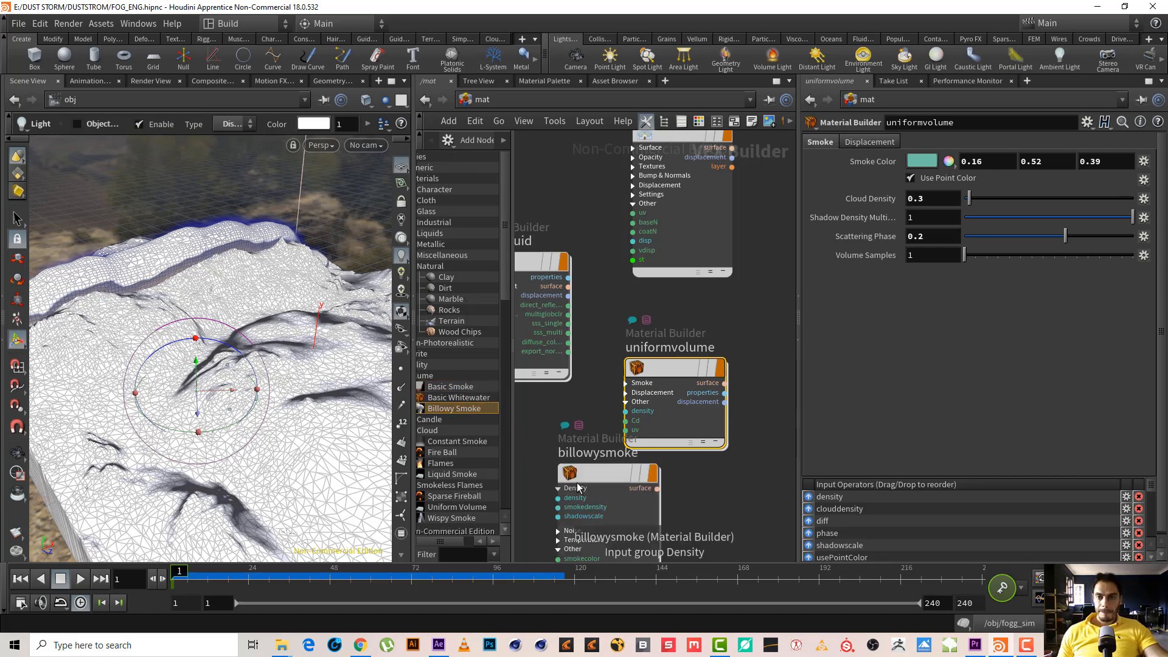
{"action": "left_click", "coordinate": [563, 548]}
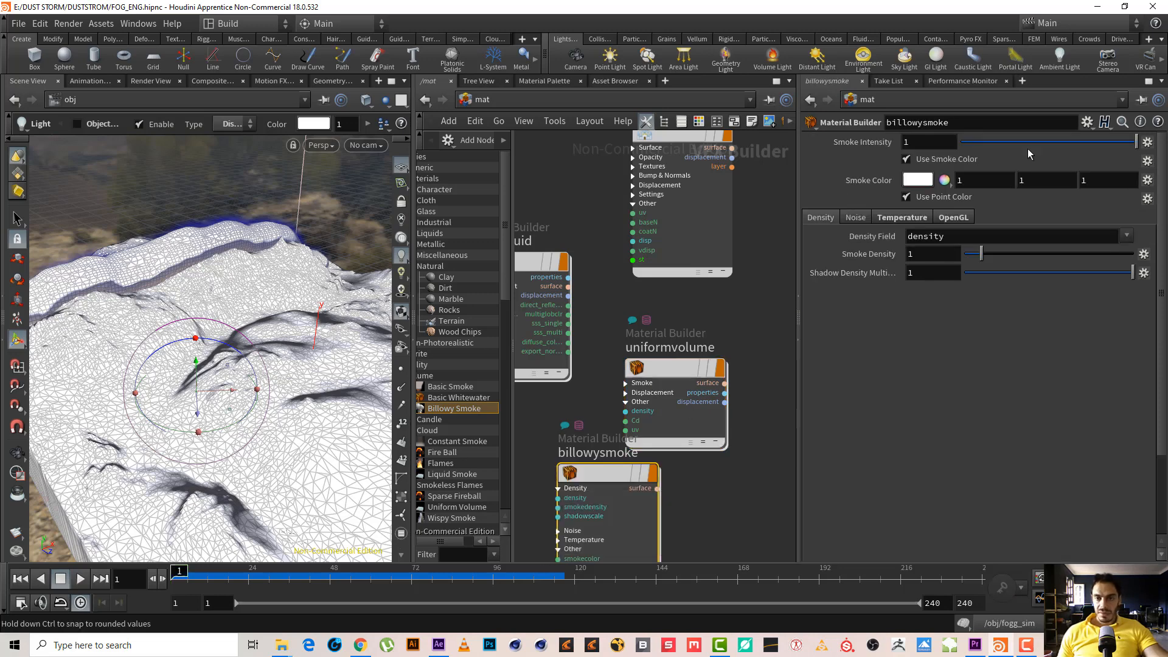
Step: Check the temperature field options of billowysmoke, then delete that material from the network
{"action": "left_click", "coordinate": [878, 220]}
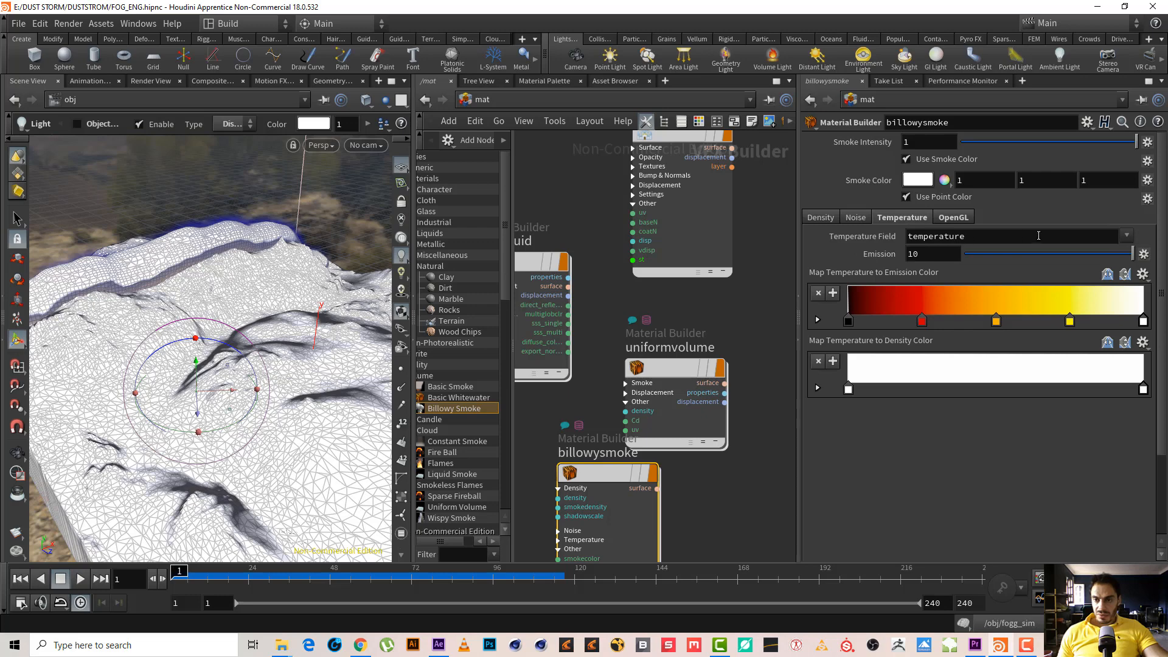
{"action": "left_click", "coordinate": [1126, 235]}
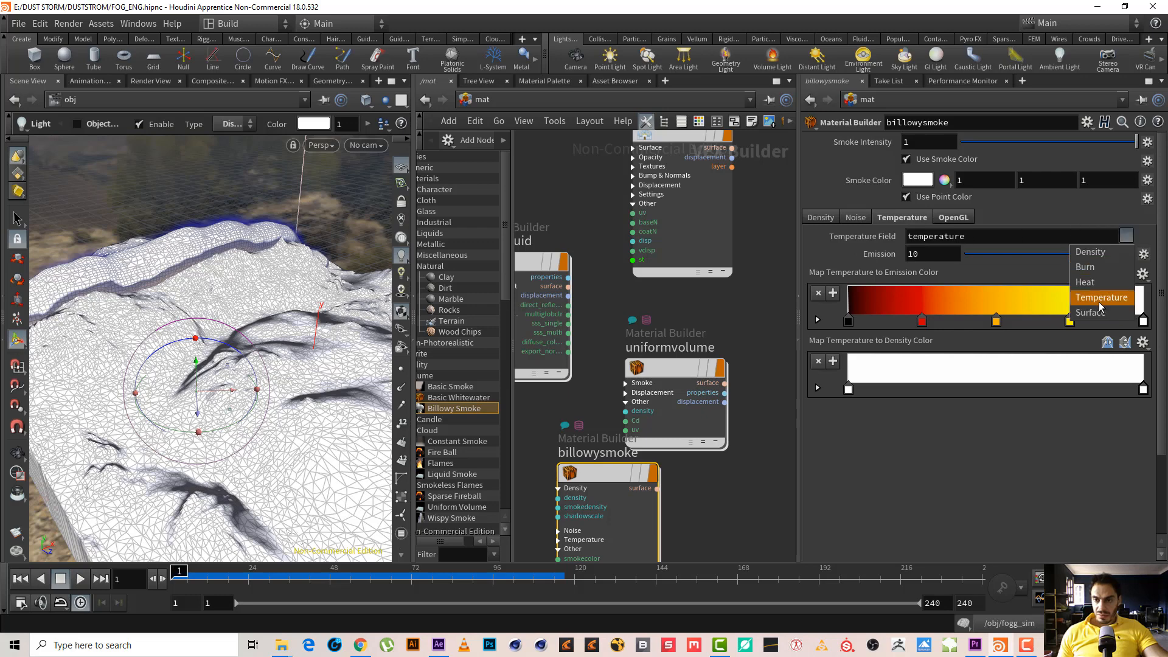
{"action": "left_click", "coordinate": [989, 235]}
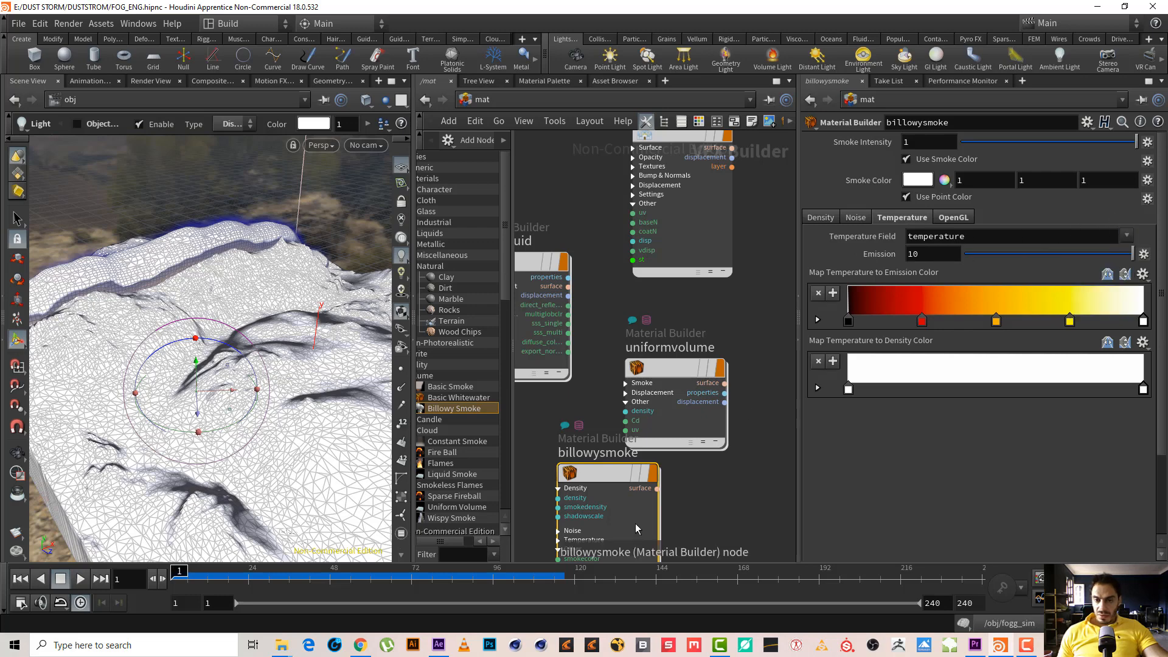
{"action": "left_click_drag", "start_coordinate": [718, 495], "coordinate": [610, 528]}
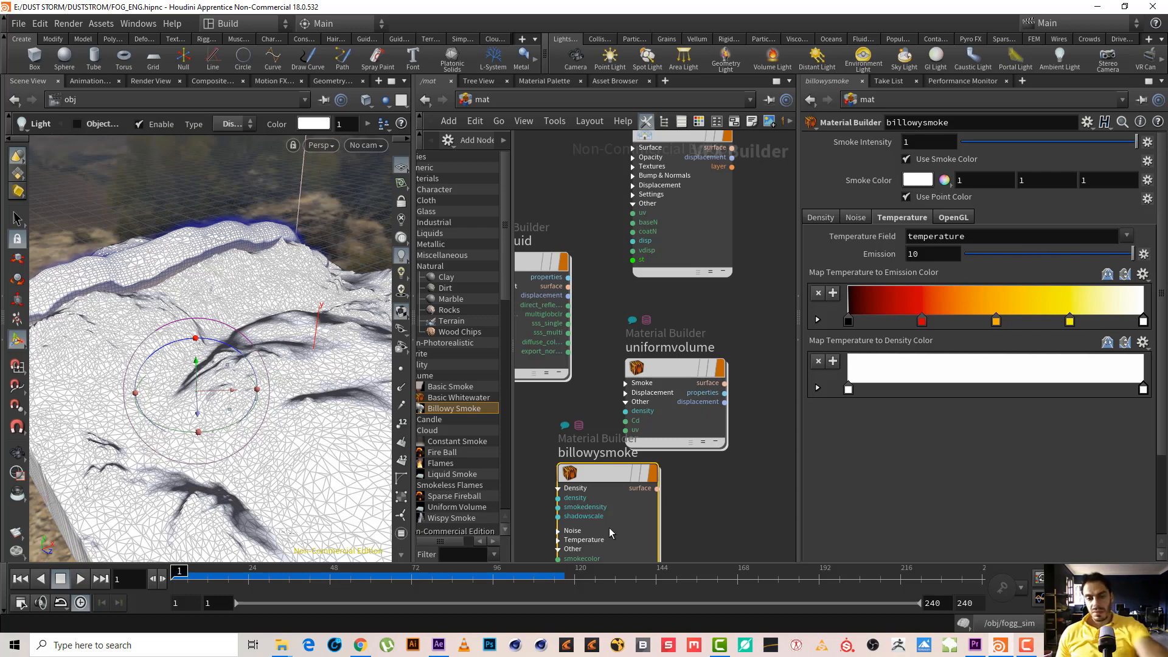
{"action": "key", "text": "Delete"}
Step: Add the Basic Smoke material from the Volume gallery below uniformvolume and show its parameters
{"action": "left_click_drag", "start_coordinate": [450, 386], "coordinate": [557, 431]}
{"action": "left_click_drag", "start_coordinate": [592, 506], "coordinate": [592, 507]}
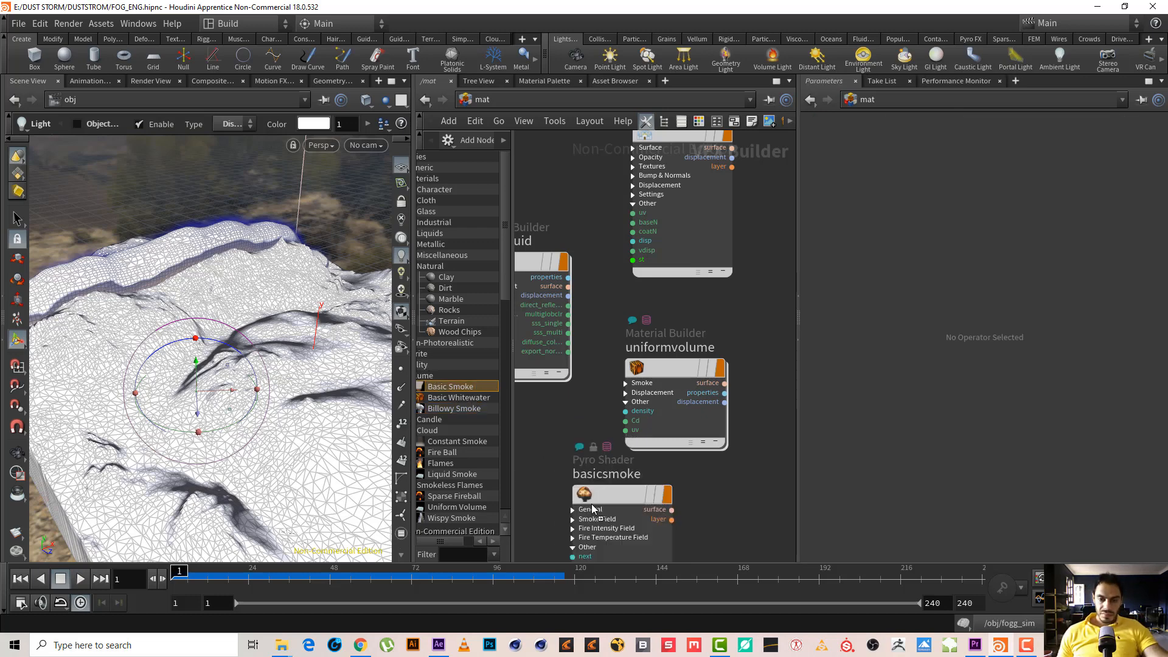
{"action": "left_click", "coordinate": [608, 500]}
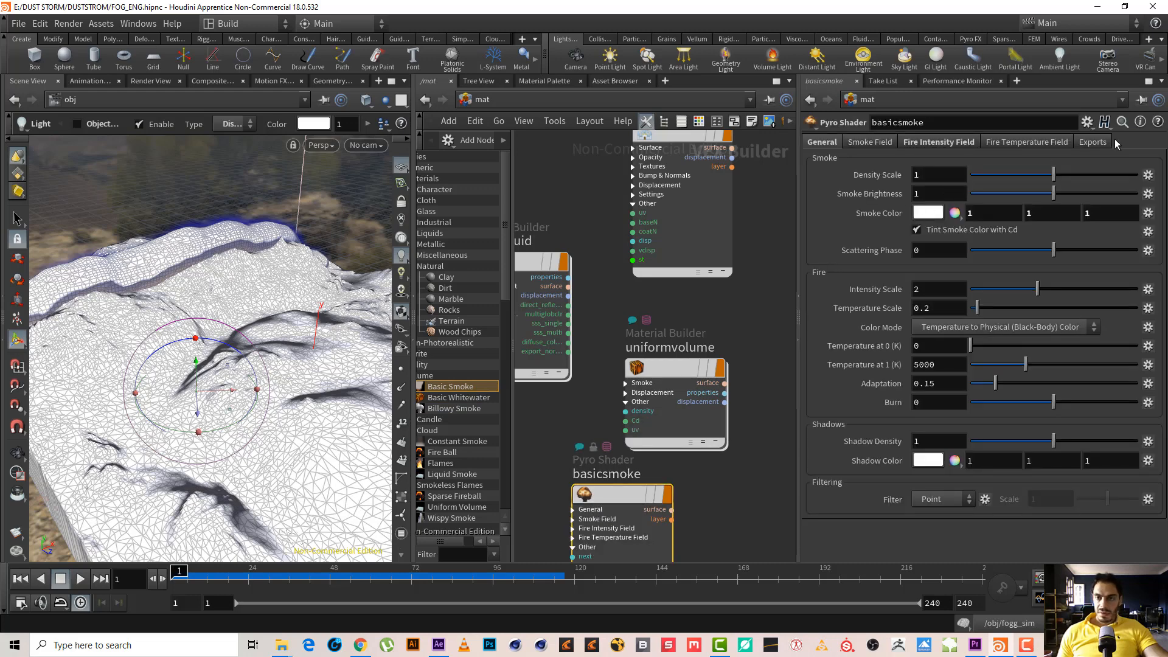
Step: Return the network editor to the obj context and hide its tool palette
{"action": "left_click", "coordinate": [479, 99]}
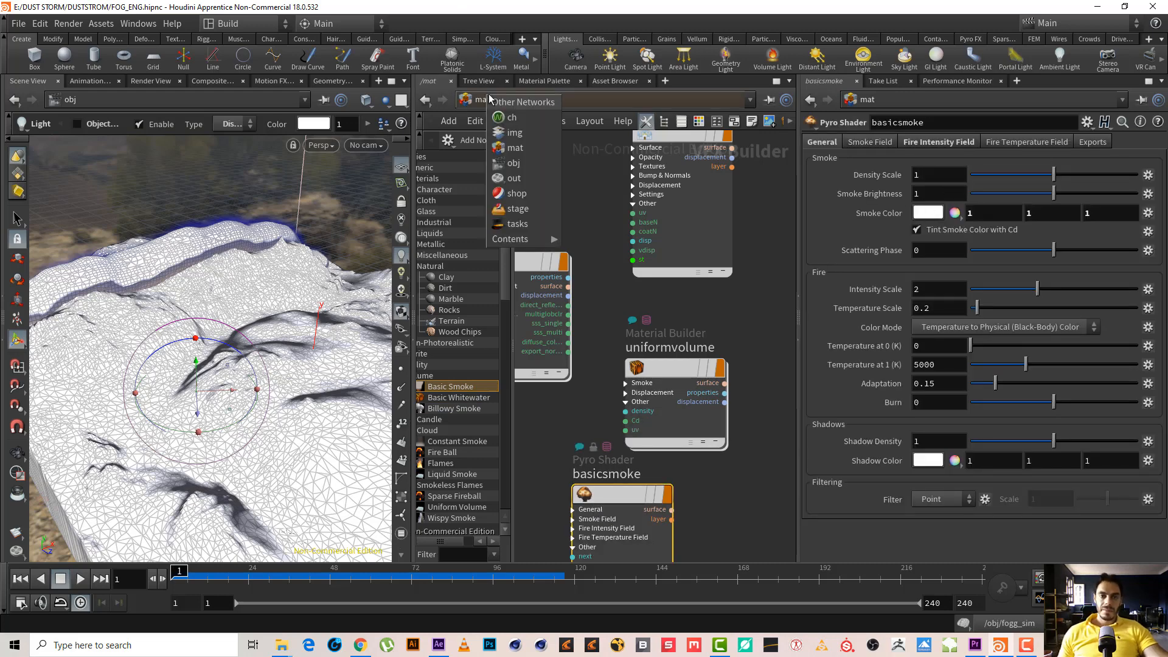
{"action": "left_click", "coordinate": [530, 163]}
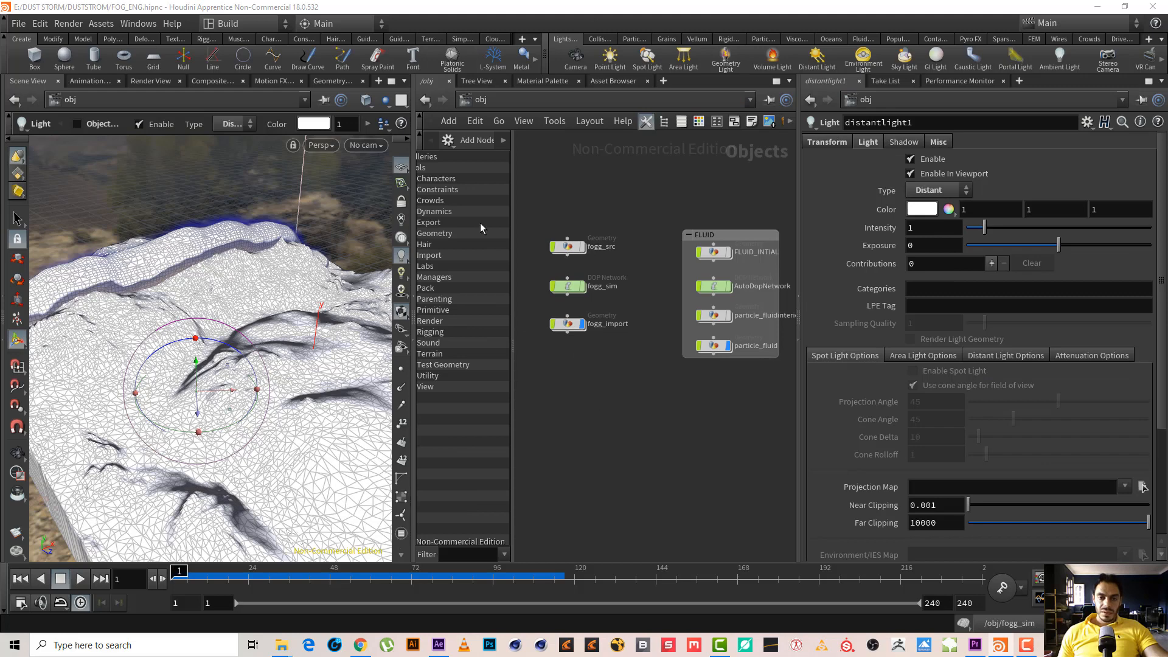
{"action": "left_click", "coordinate": [557, 121]}
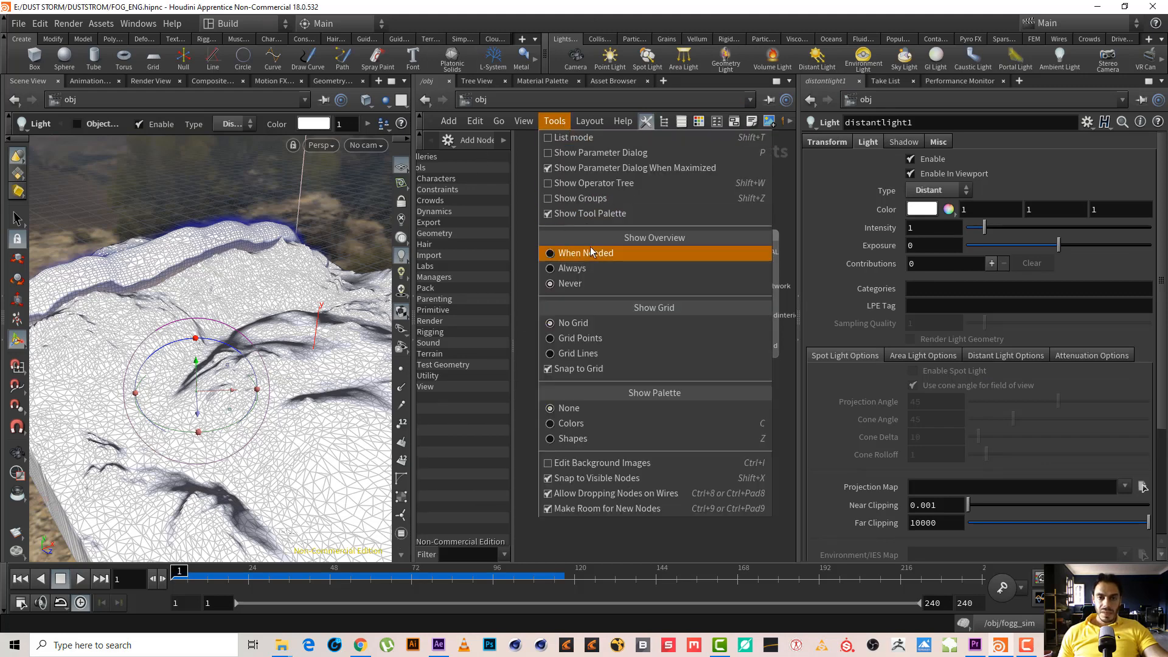
{"action": "left_click", "coordinate": [575, 214]}
{"action": "scroll", "coordinate": [481, 359], "scroll_direction": "up", "scroll_amount": 5}
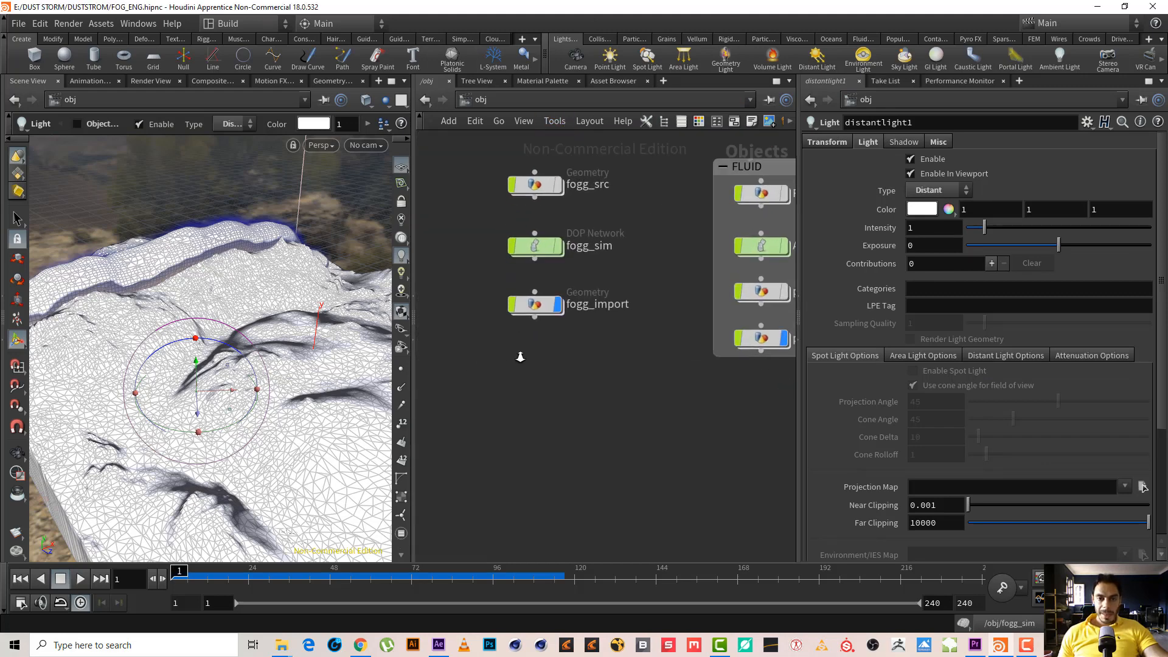
Step: Assign the basicsmoke material from the mat network to the fogg_import object
{"action": "left_click", "coordinate": [538, 297]}
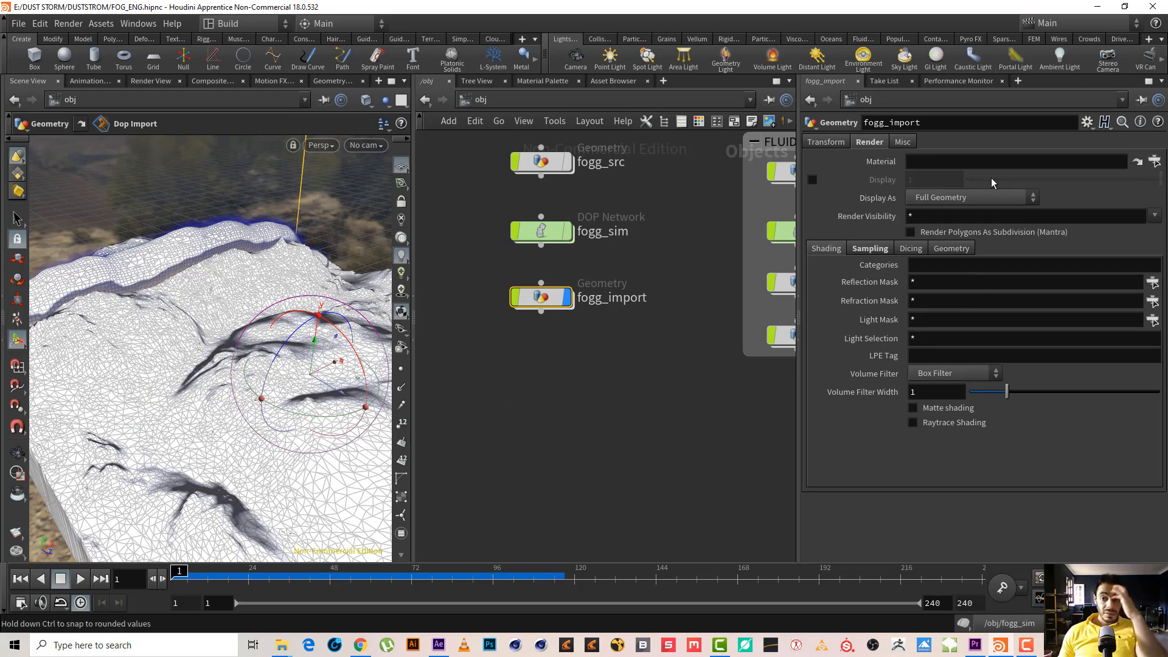
{"action": "left_click", "coordinate": [1155, 162]}
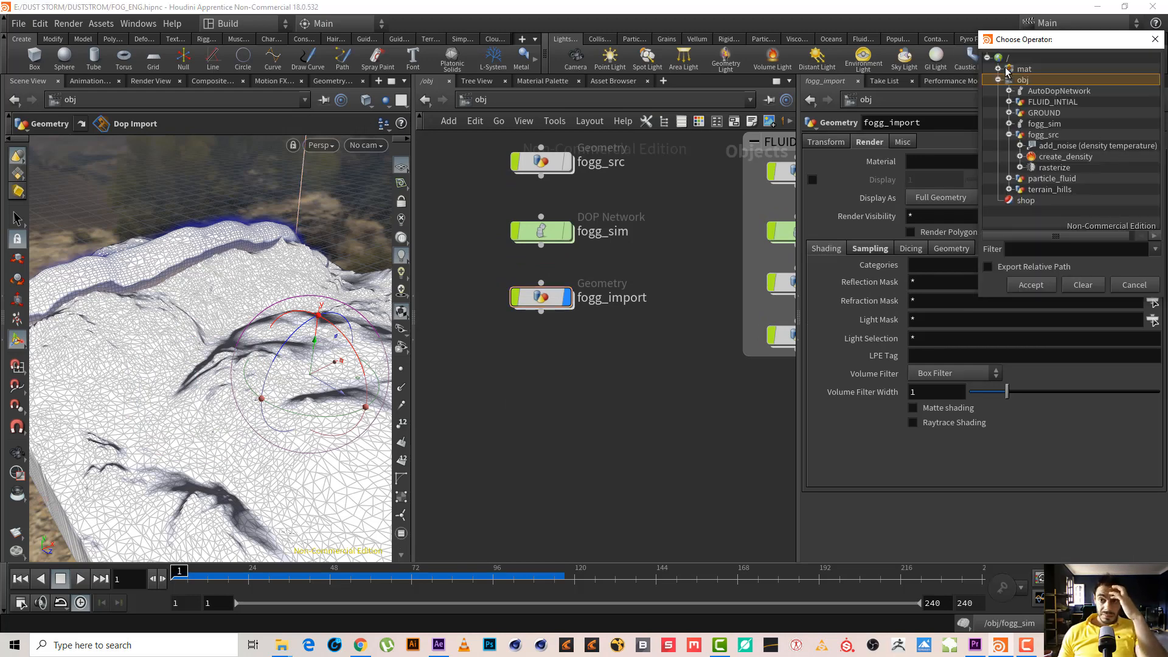
{"action": "left_click", "coordinate": [998, 69]}
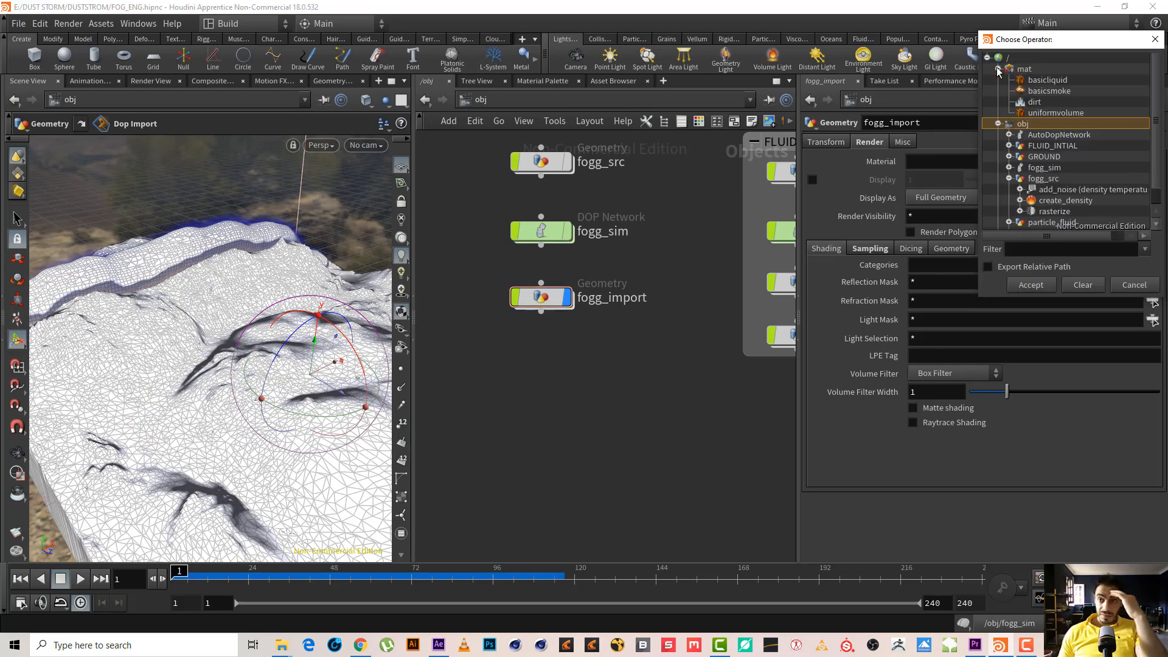
{"action": "double_click", "coordinate": [1069, 91]}
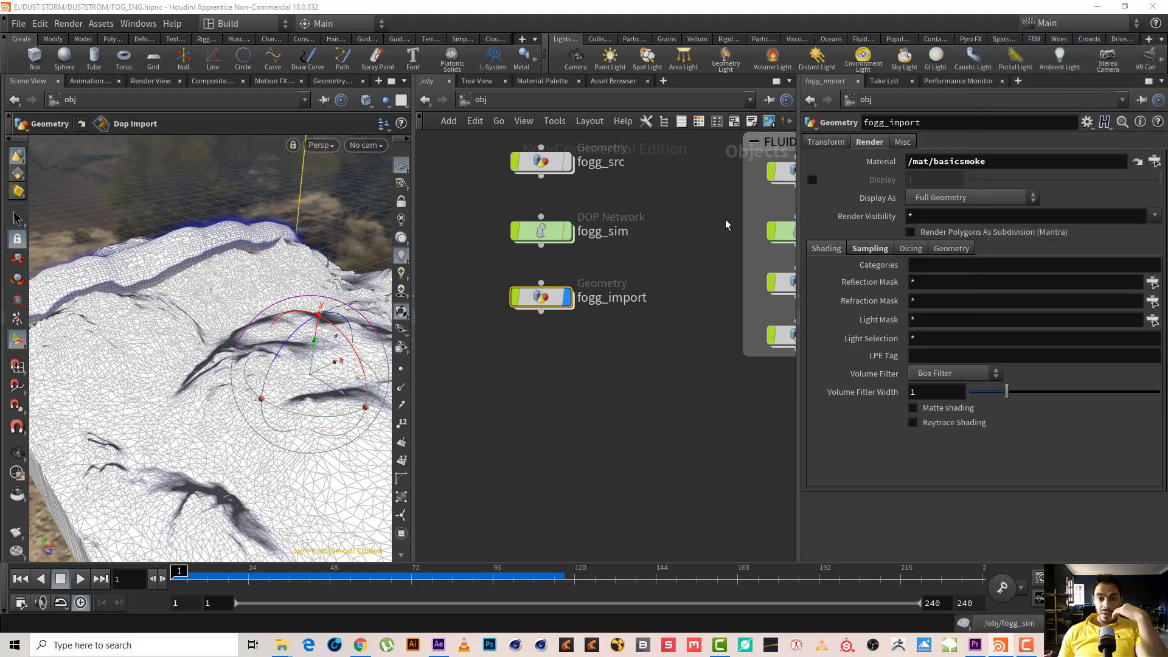
Step: Check the material assigned to the particle_fluid object in its render parameters
{"action": "middle_click_drag", "start_coordinate": [676, 253], "coordinate": [533, 301]}
{"action": "left_click_drag", "start_coordinate": [522, 396], "coordinate": [728, 394]}
{"action": "left_click", "coordinate": [870, 143]}
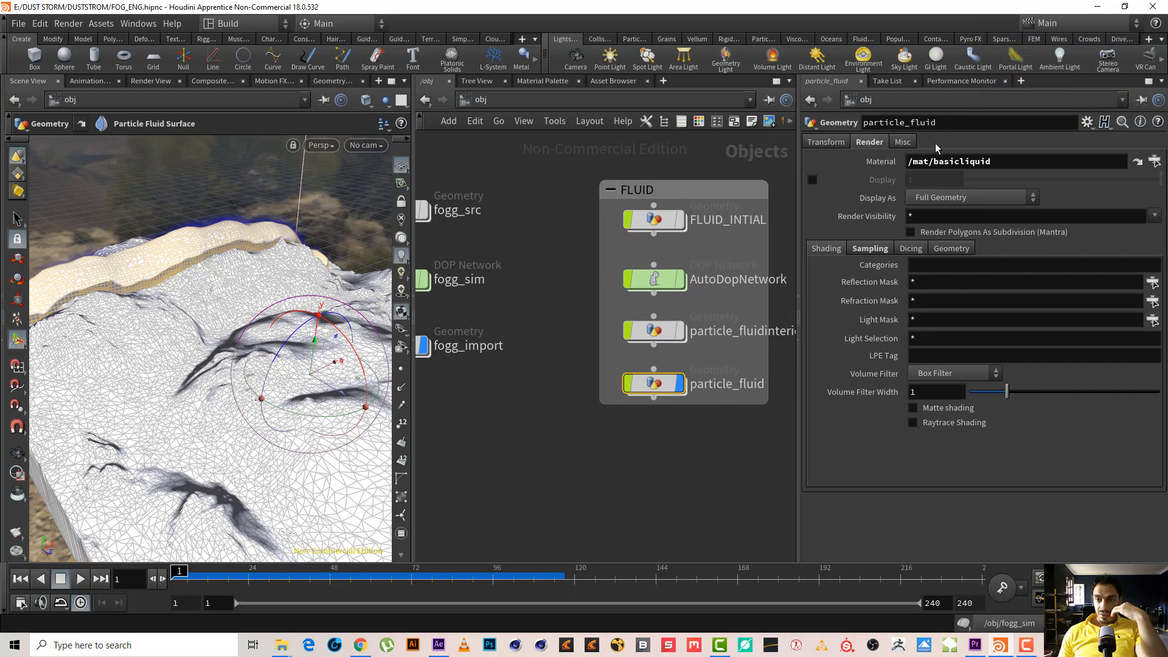
Step: Assign the dirt material from the mat network to the GROUND object
{"action": "middle_click_drag", "start_coordinate": [791, 246], "coordinate": [571, 277]}
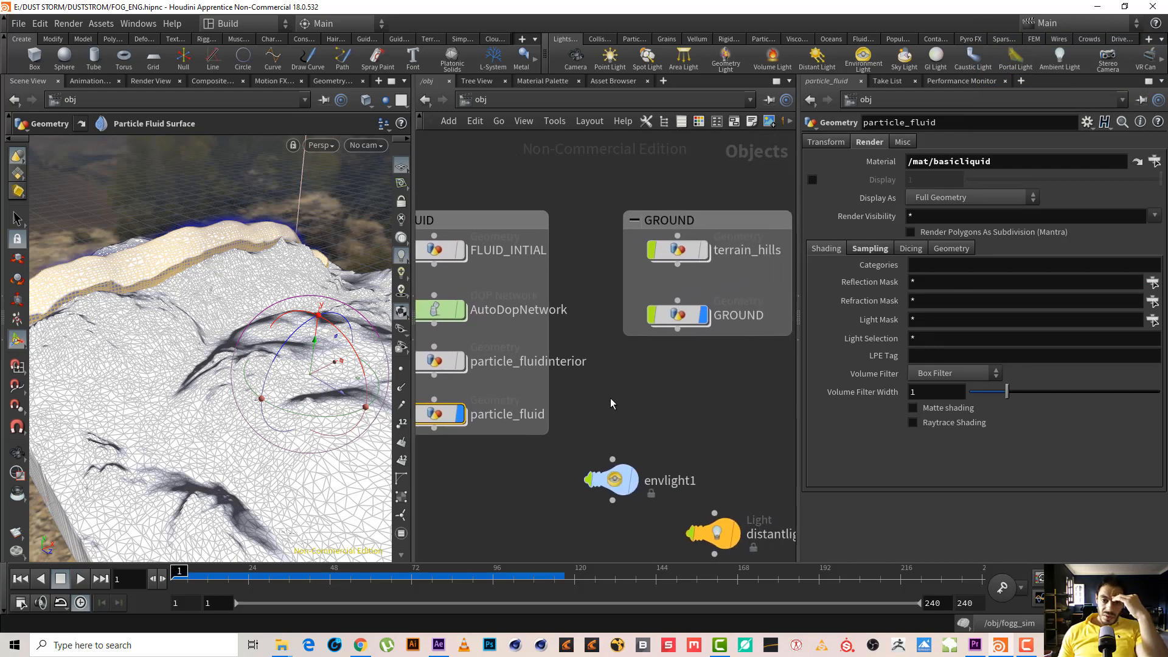
{"action": "left_click", "coordinate": [675, 315]}
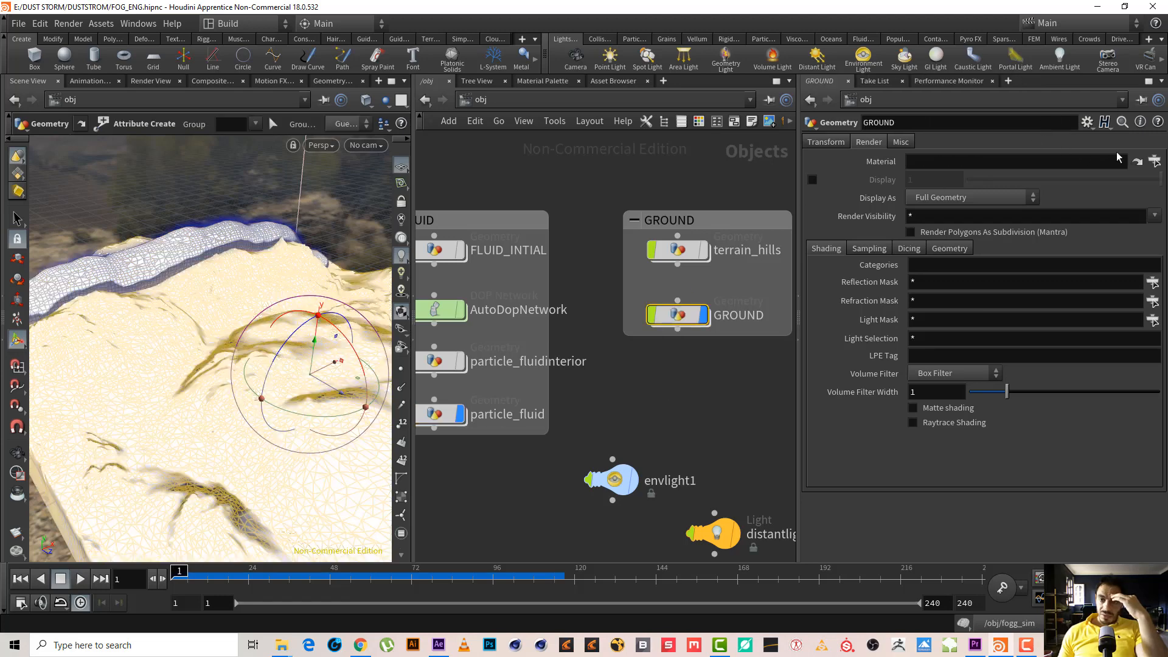
{"action": "left_click", "coordinate": [1154, 161]}
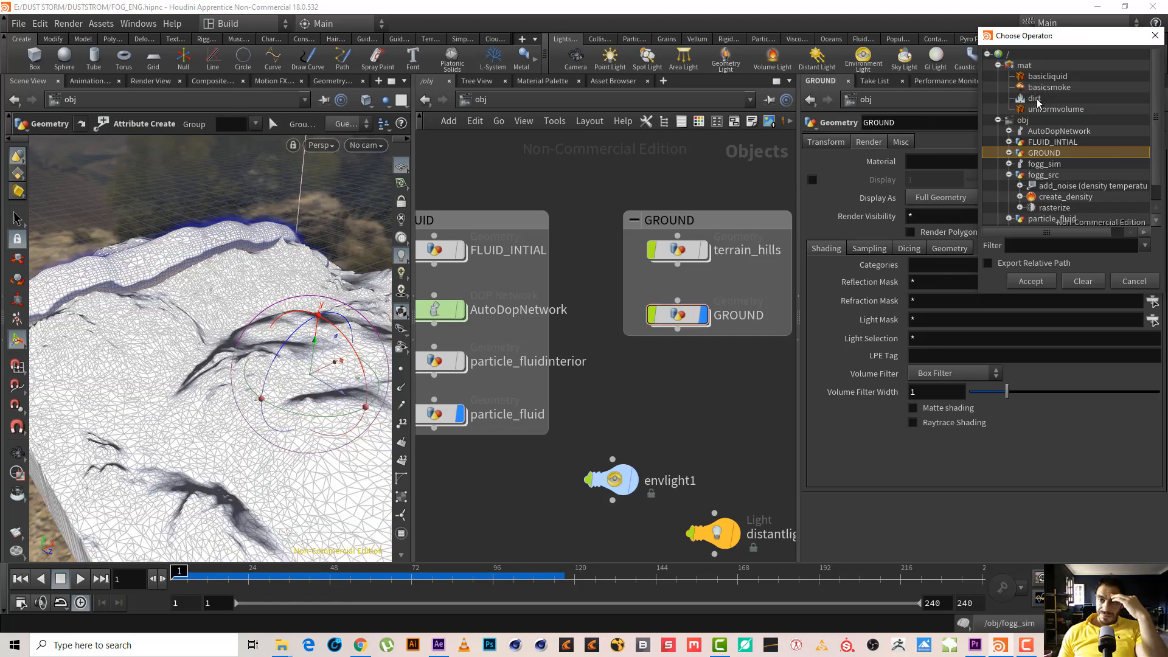
{"action": "double_click", "coordinate": [1037, 99]}
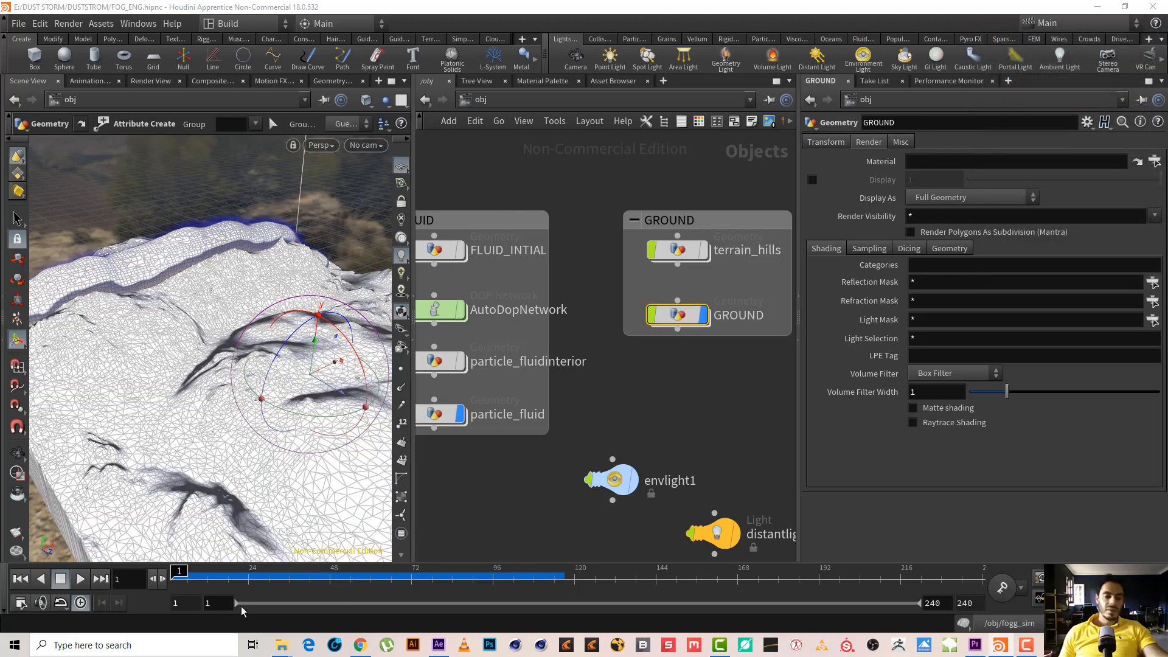
Step: Play the simulation from frame 1 up to frame 35
{"action": "left_click", "coordinate": [81, 583]}
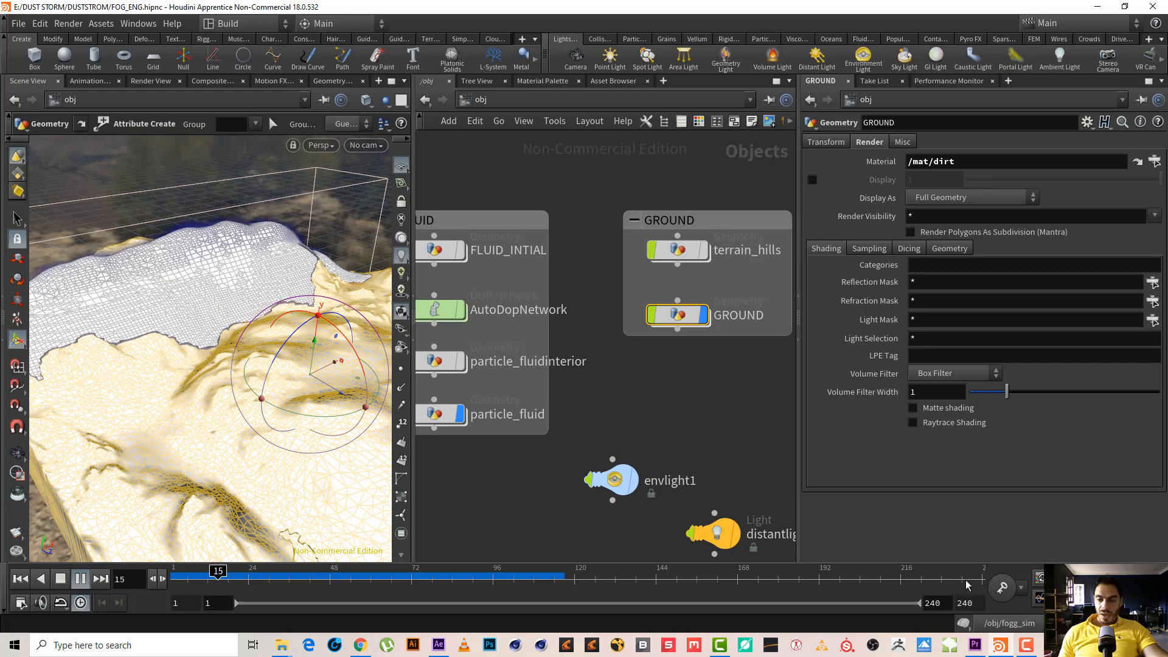
{"action": "left_click", "coordinate": [1026, 645]}
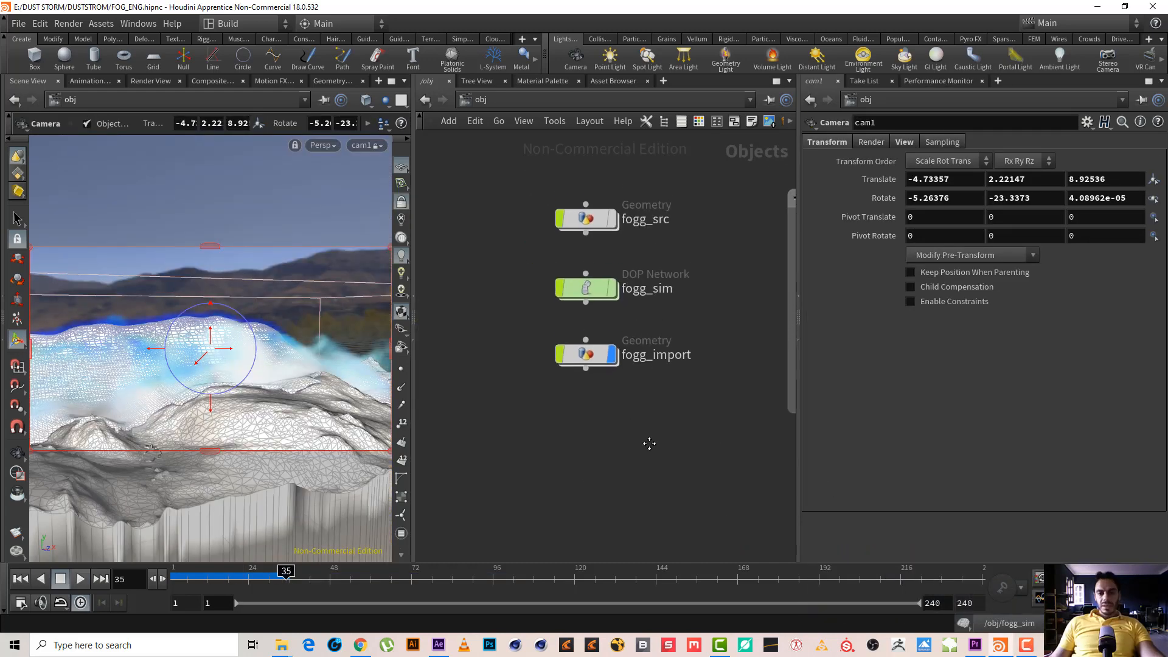
Step: Unlock cam1 from the viewport navigation and leave the camera view for the free perspective
{"action": "middle_click_drag", "start_coordinate": [649, 444], "coordinate": [639, 448]}
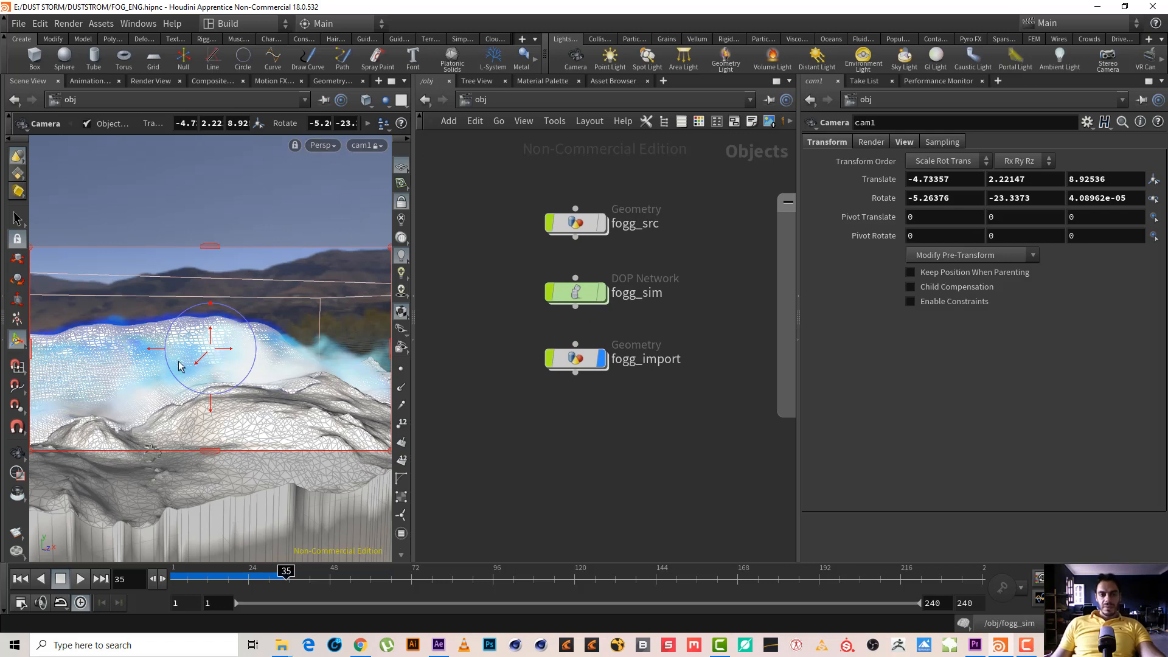
{"action": "left_click", "coordinate": [401, 202]}
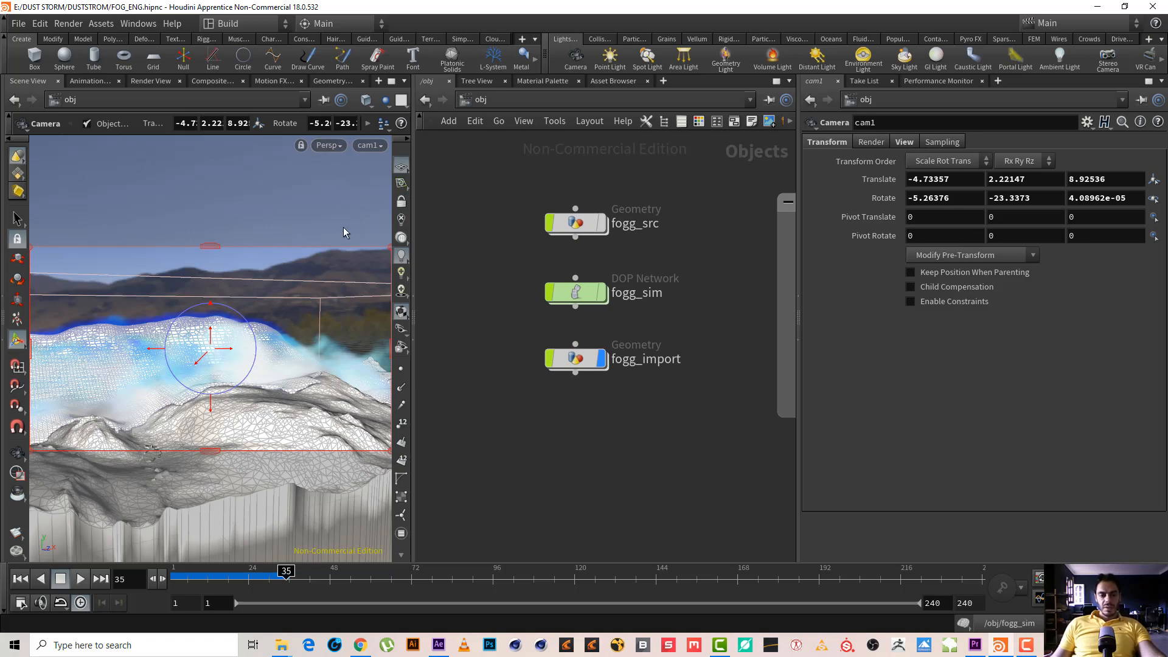
{"action": "key", "text": "Escape"}
{"action": "left_click", "coordinate": [329, 253]}
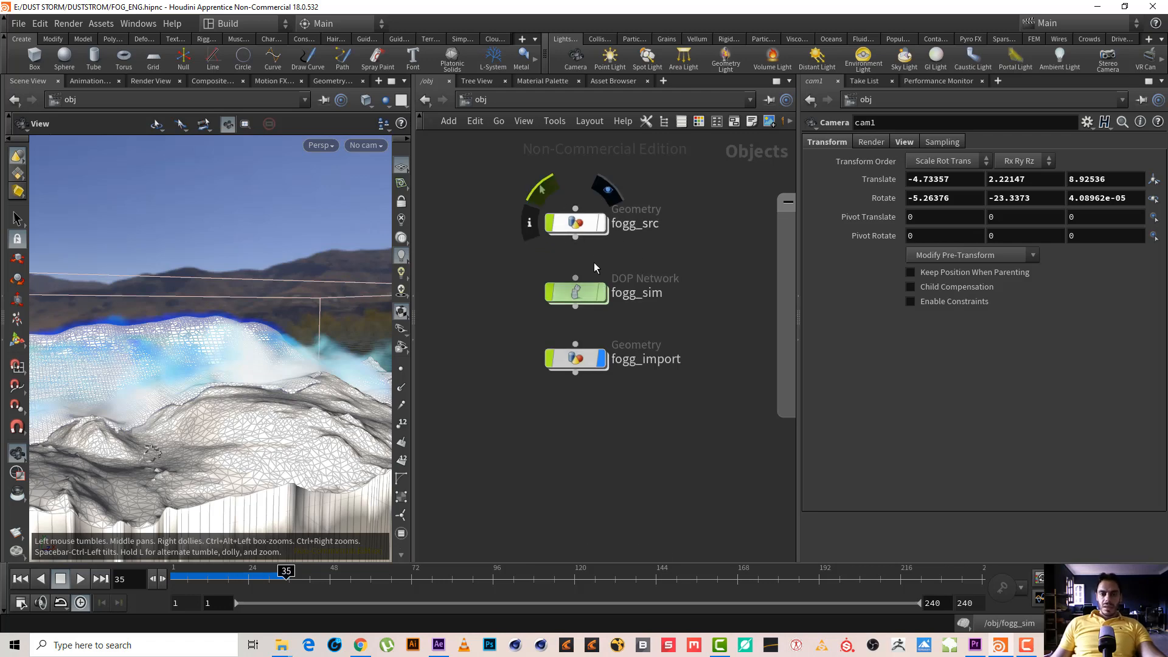
Step: Inspect the timeblend1 Retime settings inside particle_fluid, and return to the obj level
{"action": "key", "text": "h"}
{"action": "double_click", "coordinate": [676, 374]}
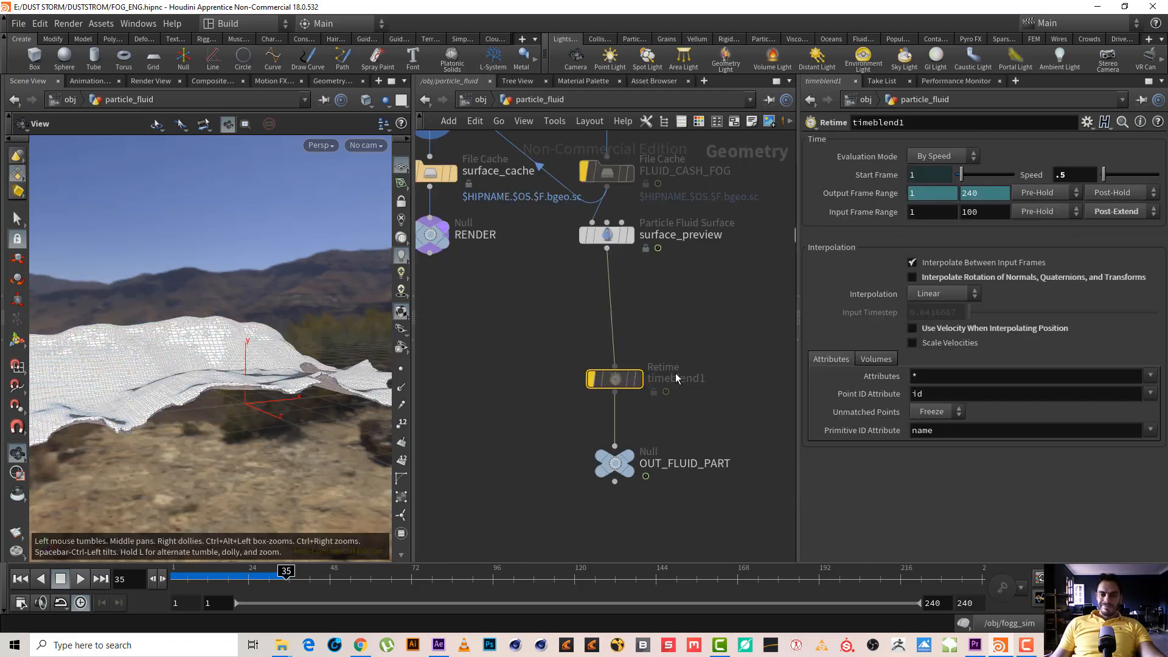
{"action": "left_click_drag", "start_coordinate": [733, 351], "coordinate": [582, 396]}
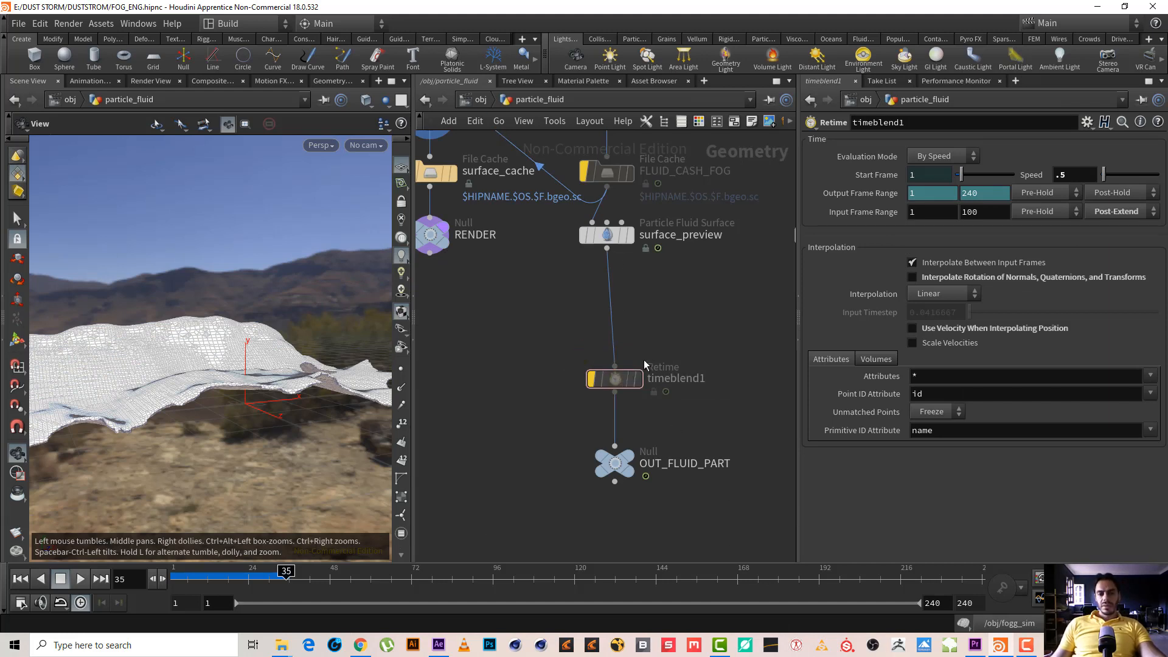
{"action": "mouse_move", "coordinate": [641, 381]}
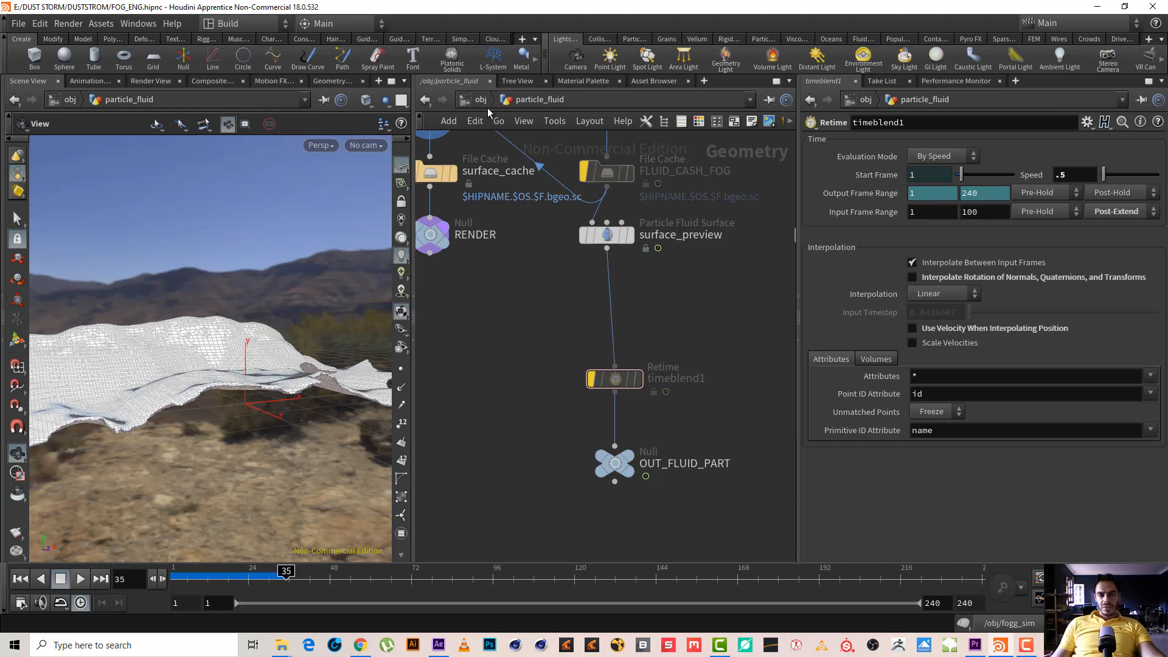
{"action": "left_click_drag", "start_coordinate": [674, 330], "coordinate": [541, 405]}
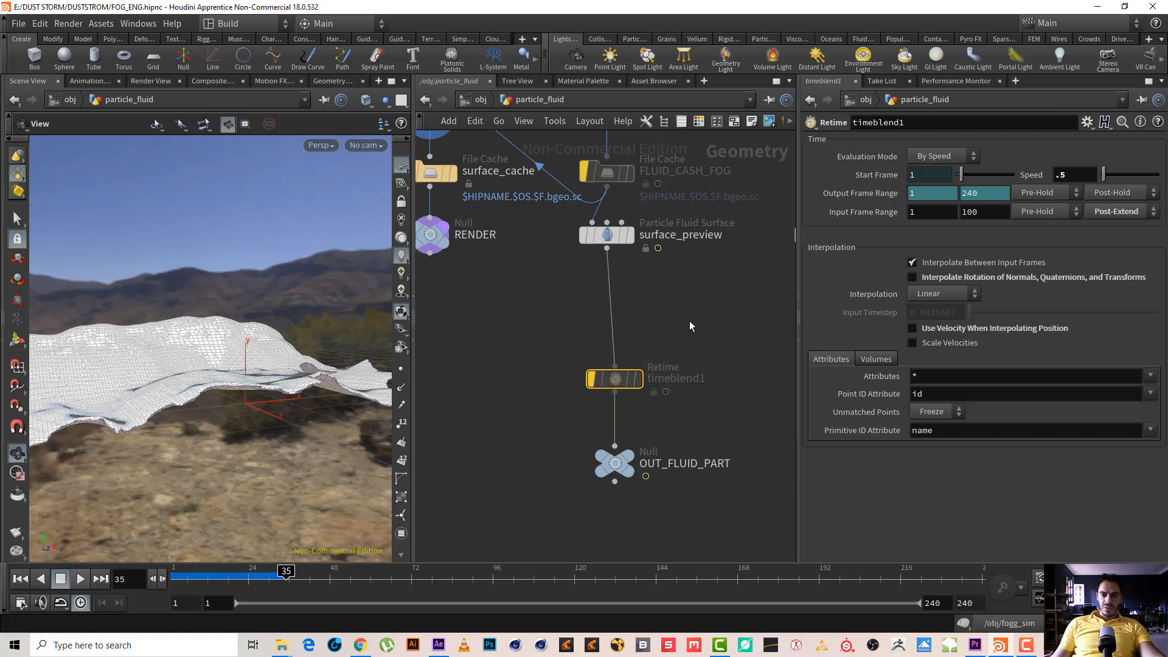
{"action": "left_click", "coordinate": [487, 105]}
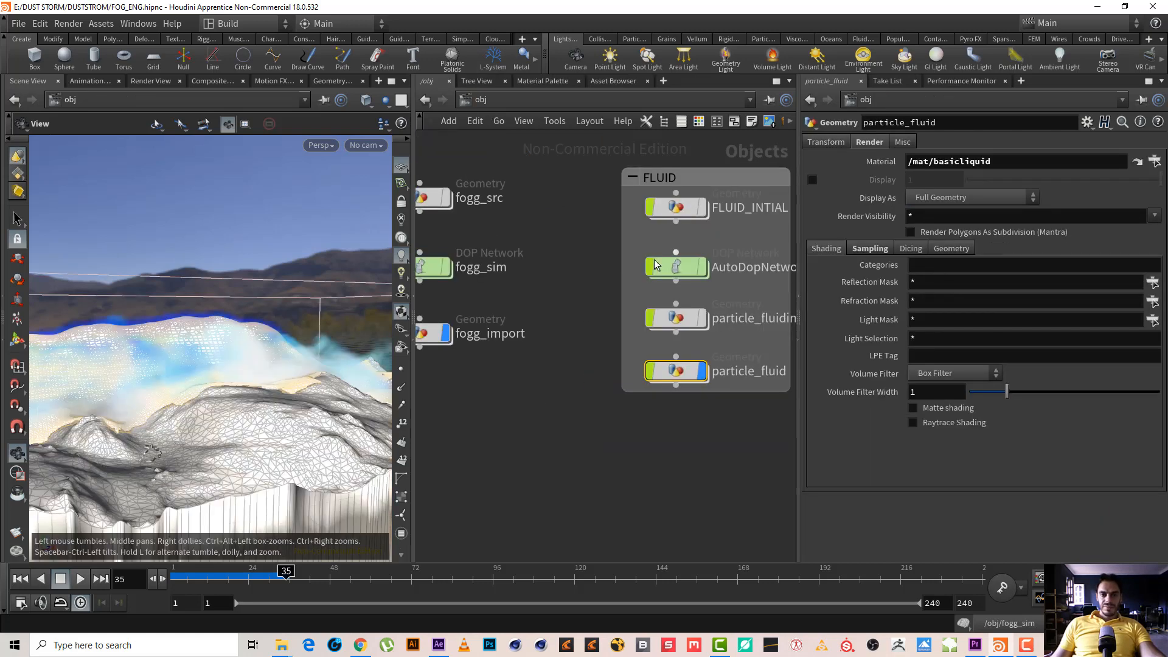
Step: Look over the density source nodes inside fogg_src, and return to the obj level
{"action": "middle_click_drag", "start_coordinate": [569, 323], "coordinate": [534, 315]}
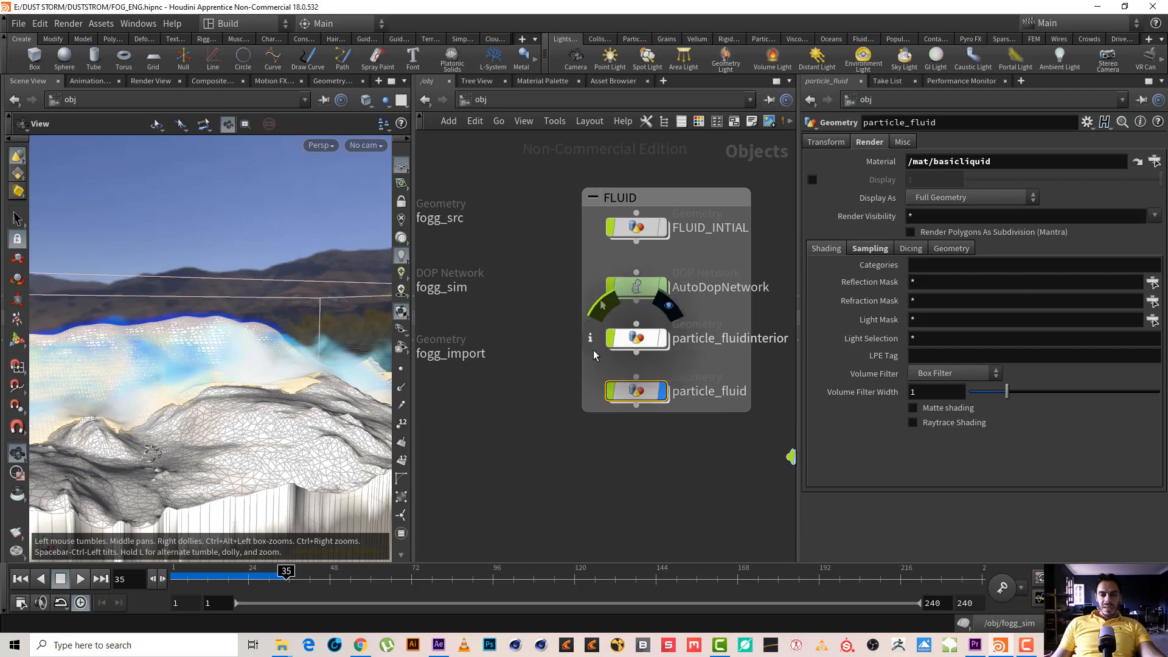
{"action": "middle_click_drag", "start_coordinate": [514, 359], "coordinate": [566, 365]}
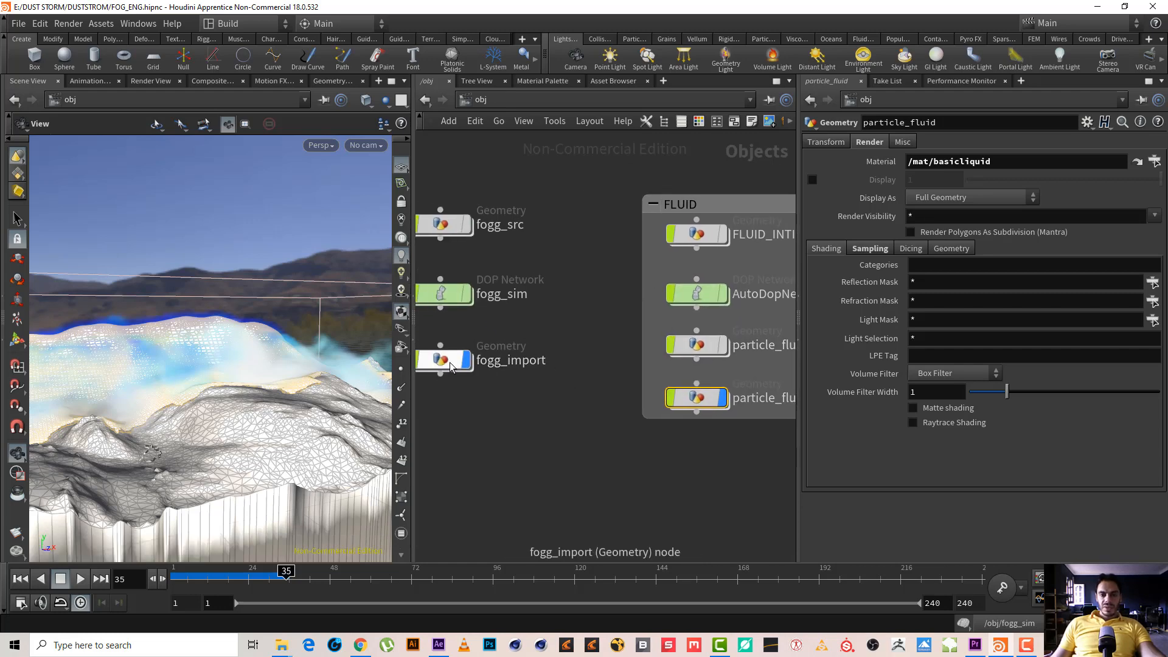
{"action": "double_click", "coordinate": [437, 224]}
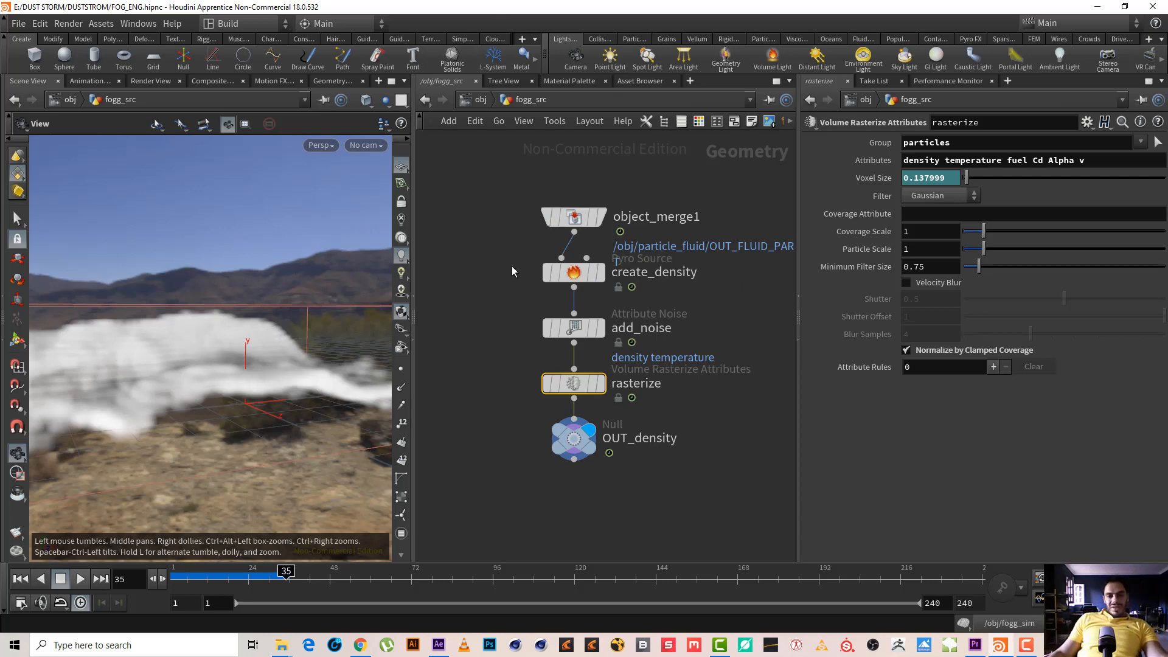
{"action": "left_click", "coordinate": [480, 101]}
Step: Set the Division Size of the pyro smoke object inside fogg_sim to 0.05
{"action": "double_click", "coordinate": [462, 296]}
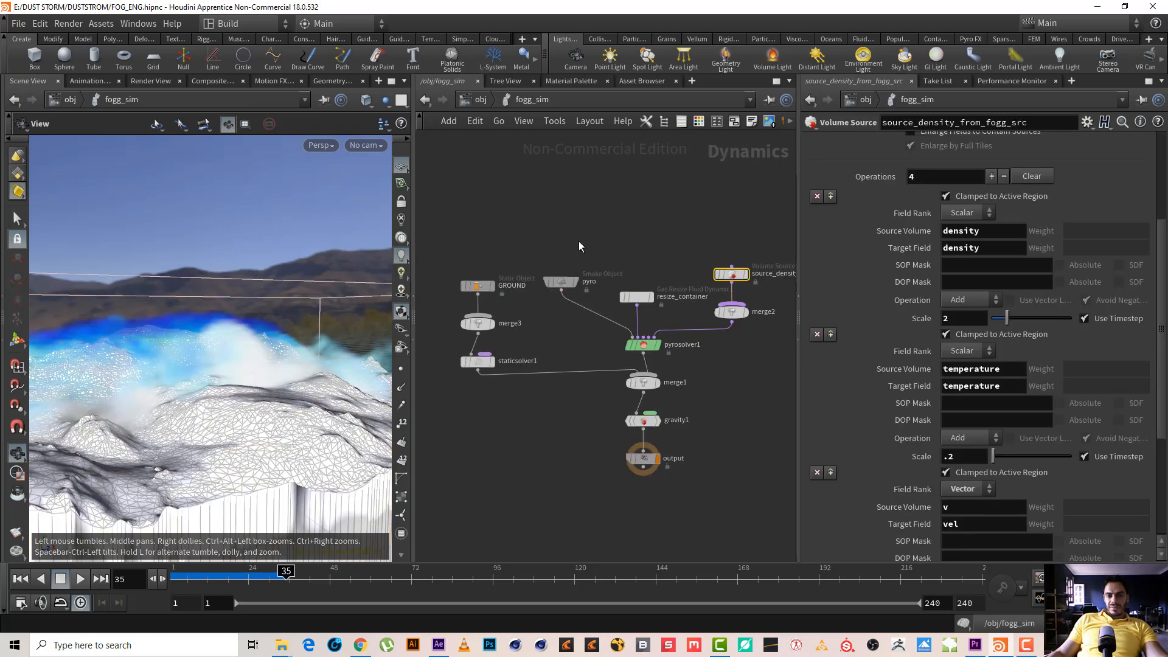
{"action": "left_click", "coordinate": [561, 282]}
{"action": "type", "text": "05"}
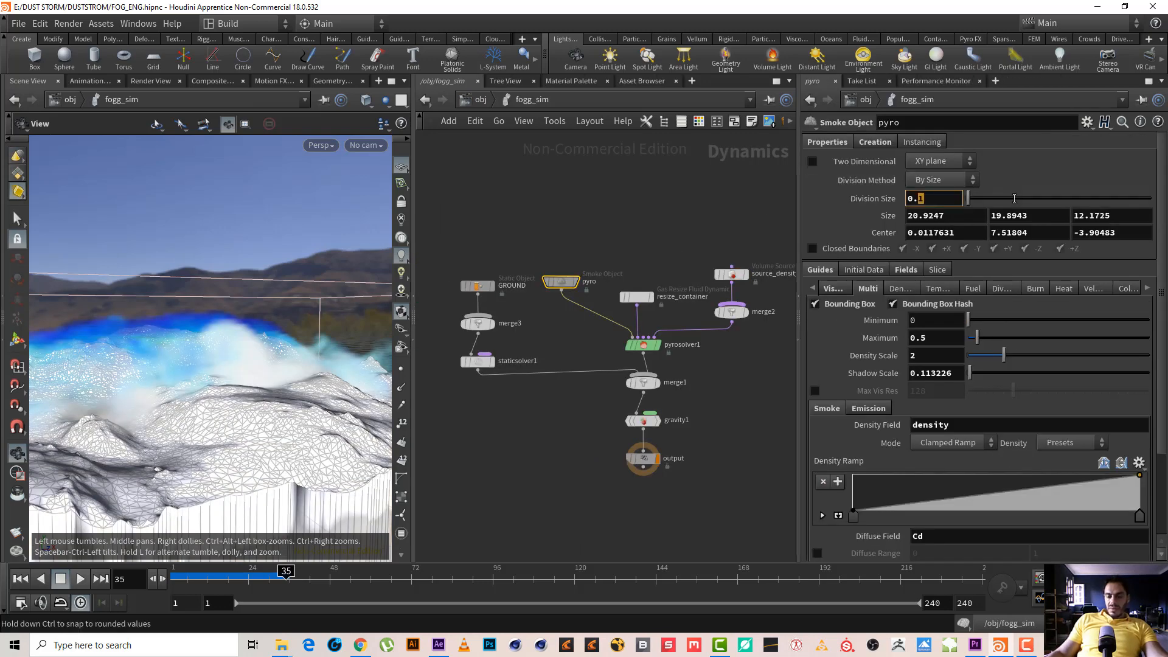
{"action": "key", "text": "Return"}
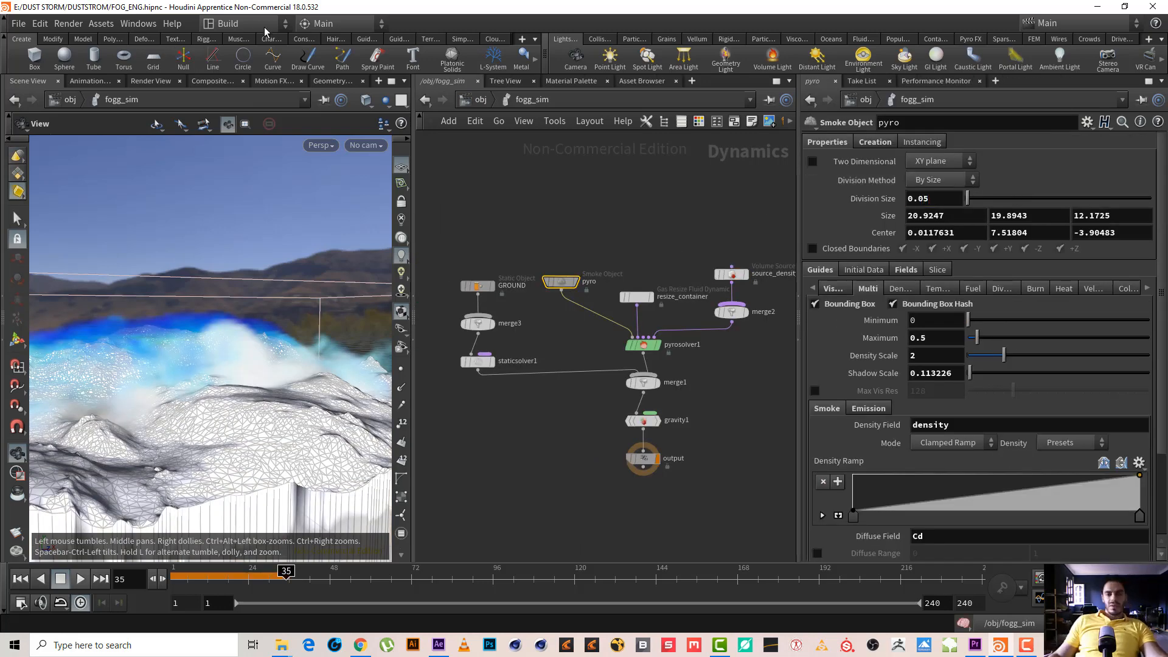
Step: Switch the network editor to the out context and add a Mantra render node
{"action": "left_click", "coordinate": [486, 106]}
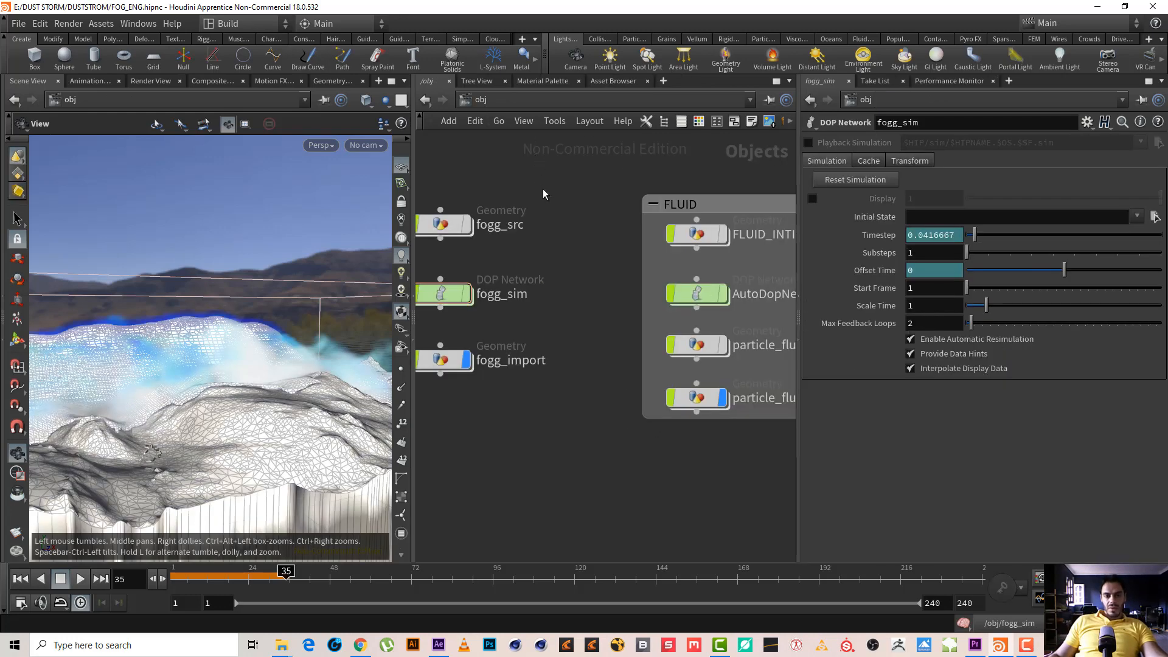
{"action": "middle_click_drag", "start_coordinate": [545, 188], "coordinate": [600, 188]}
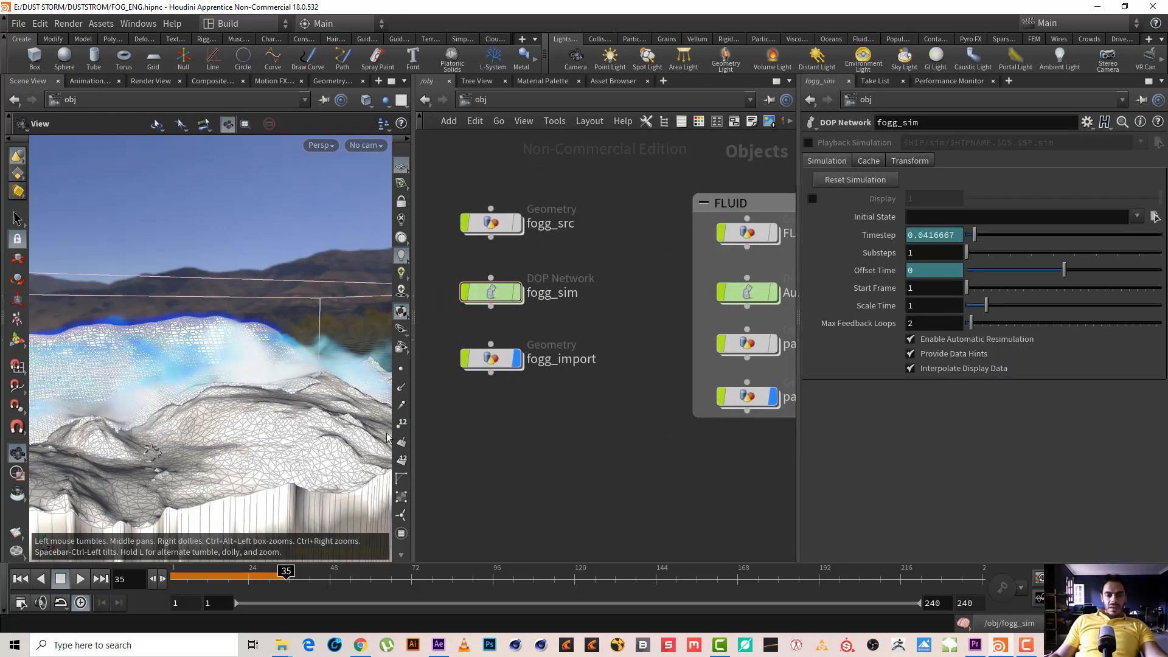
{"action": "left_click", "coordinate": [520, 107]}
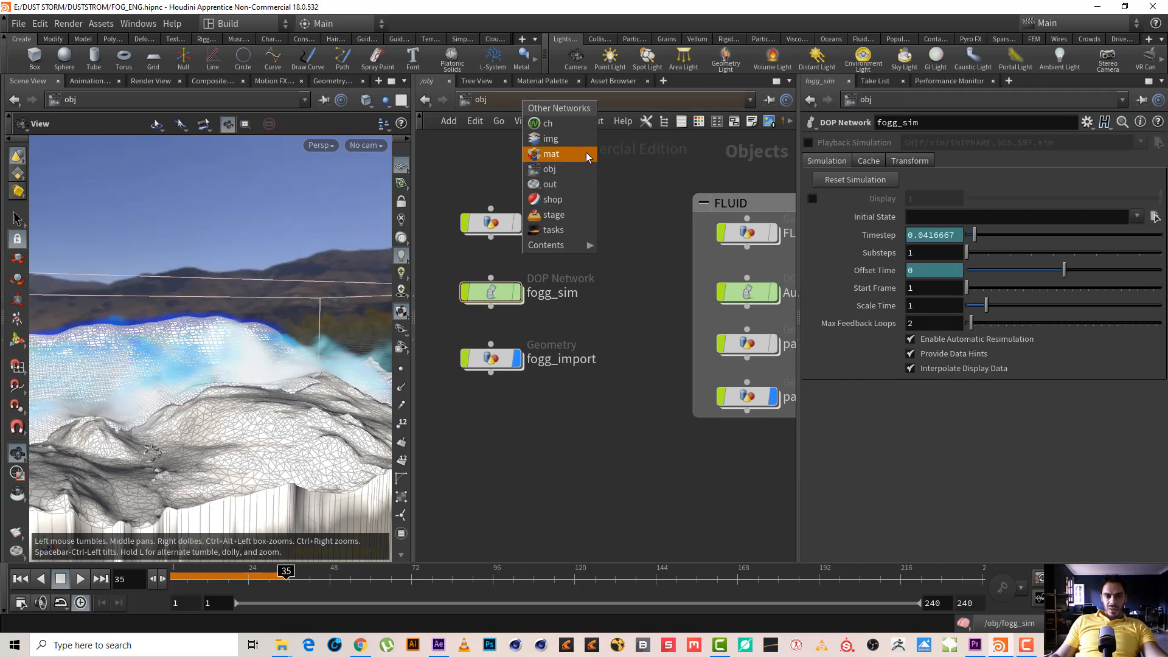
{"action": "left_click", "coordinate": [571, 185]}
{"action": "key", "text": "Tab"}
{"action": "type", "text": "man"}
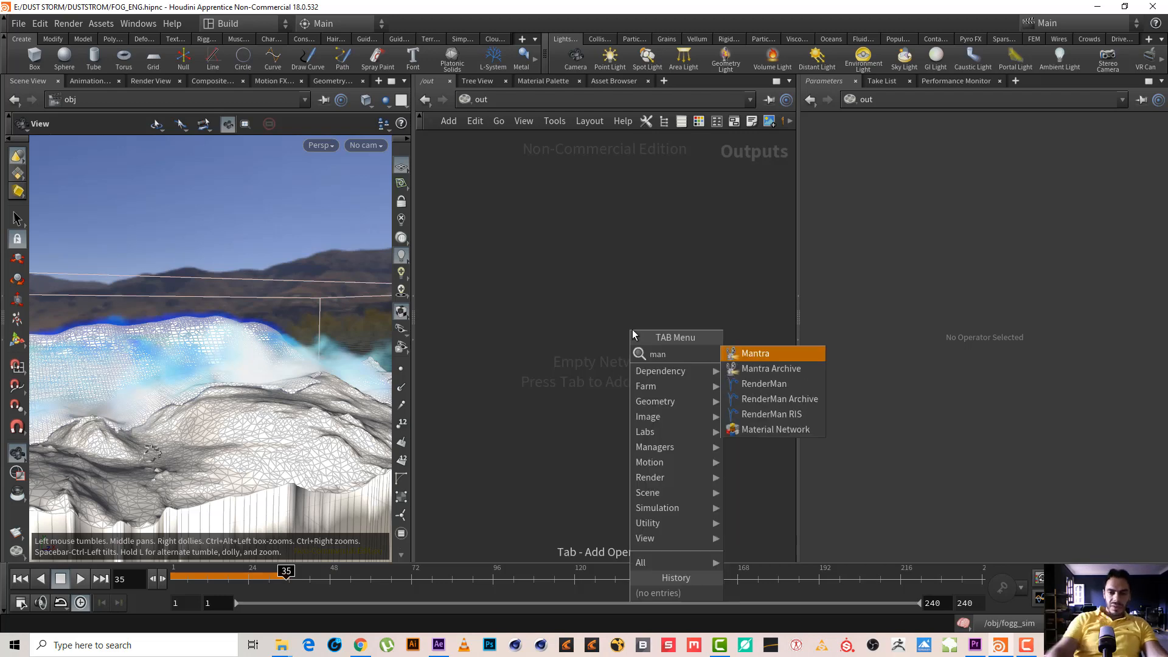
{"action": "key", "text": "Return"}
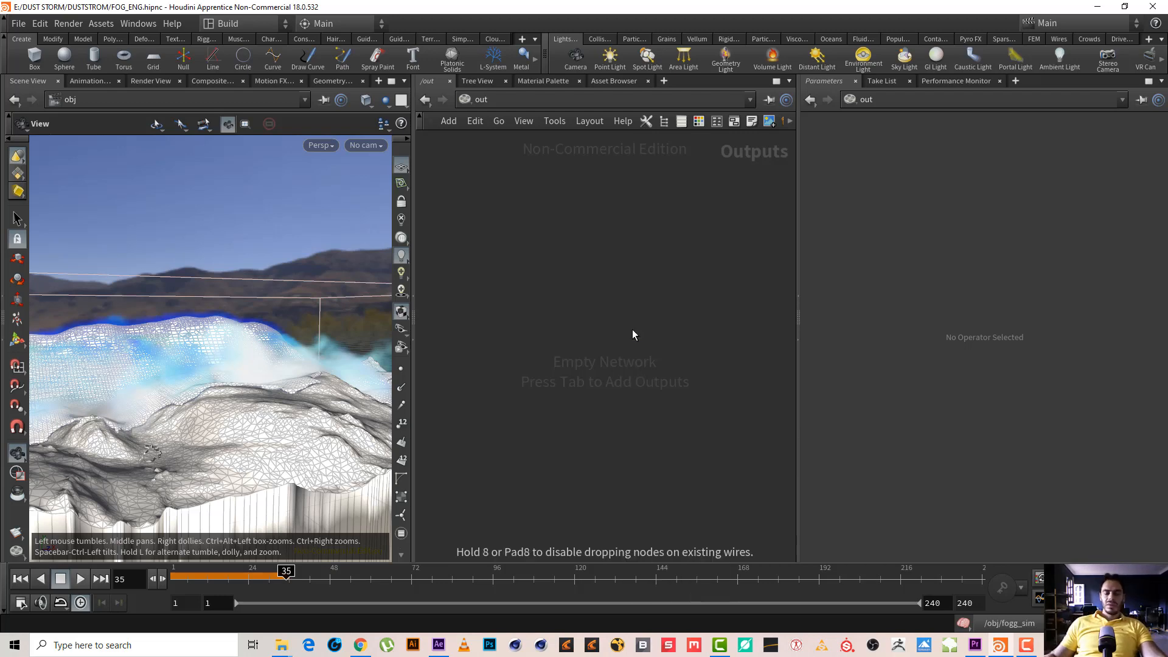
{"action": "left_click", "coordinate": [633, 330]}
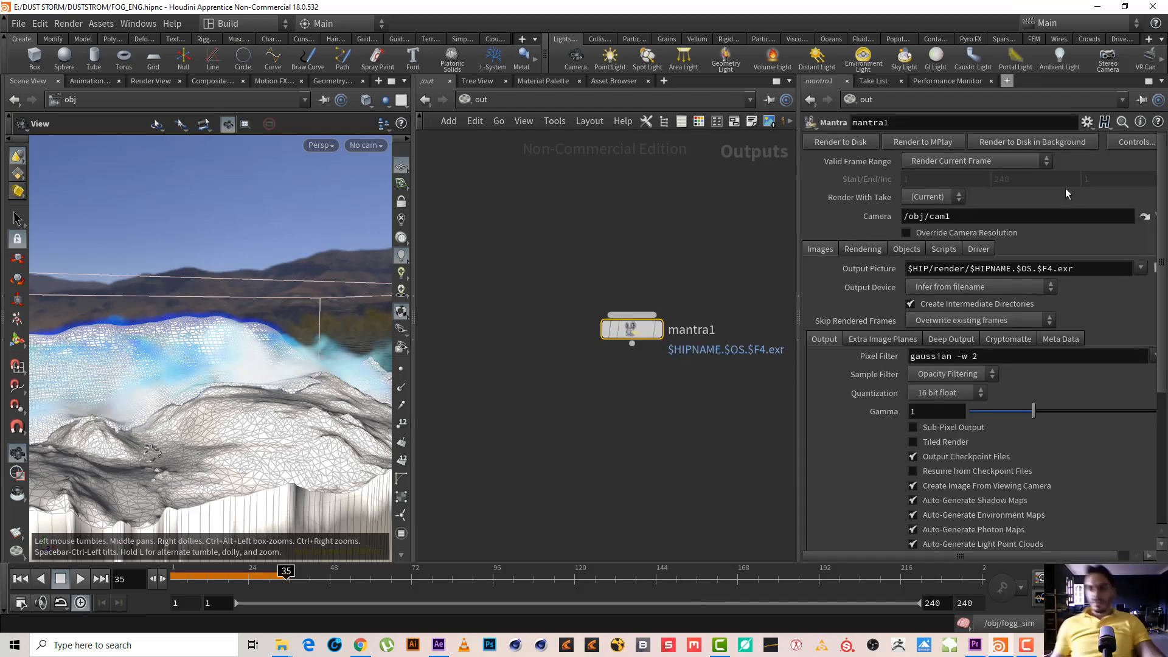
Step: Set the Mantra node's rendering engine to Physically Based Rendering and review its sampling and quality settings
{"action": "left_click", "coordinate": [877, 251]}
{"action": "left_click", "coordinate": [947, 270]}
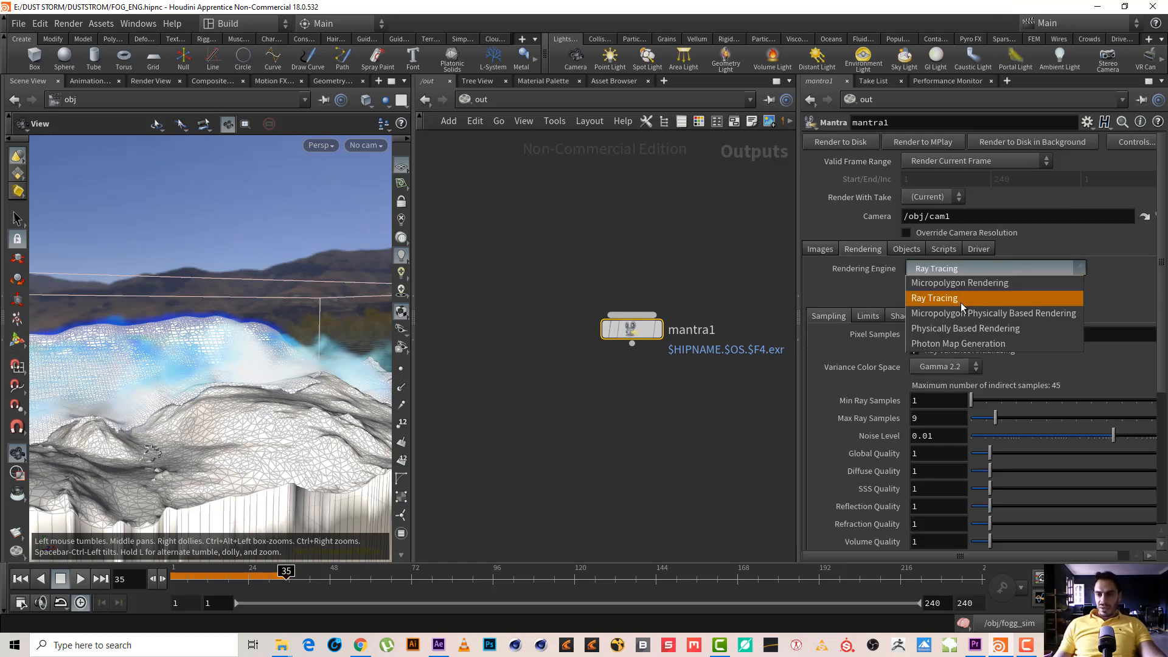
{"action": "left_click", "coordinate": [977, 329]}
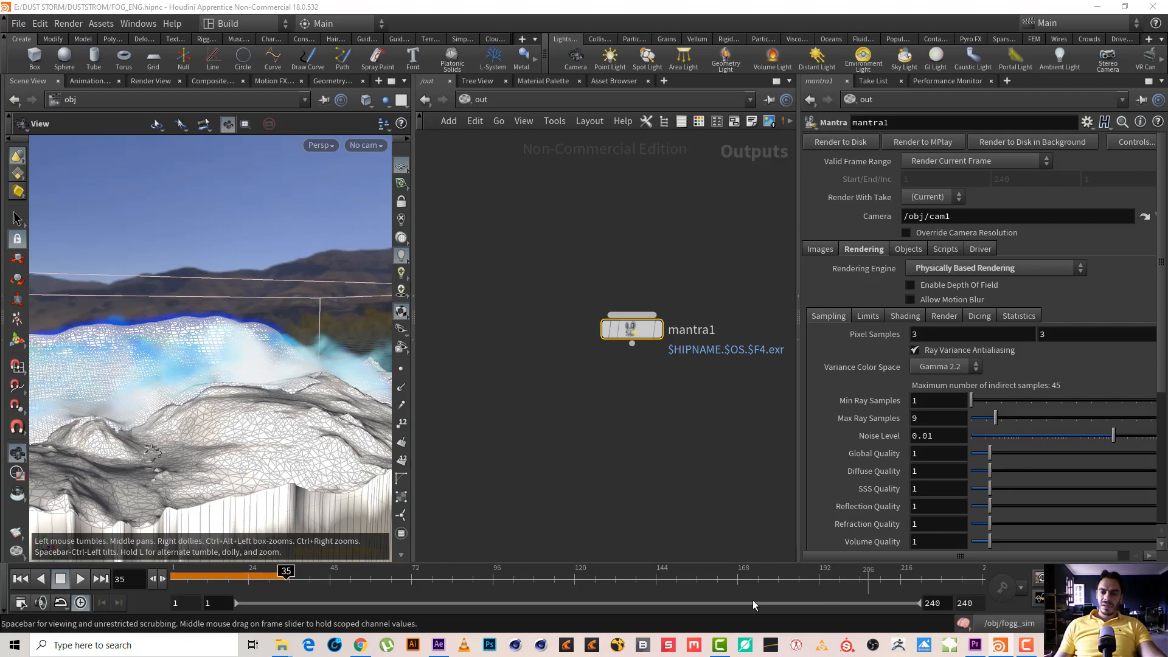
{"action": "scroll", "coordinate": [1004, 365], "scroll_direction": "down", "scroll_amount": 3}
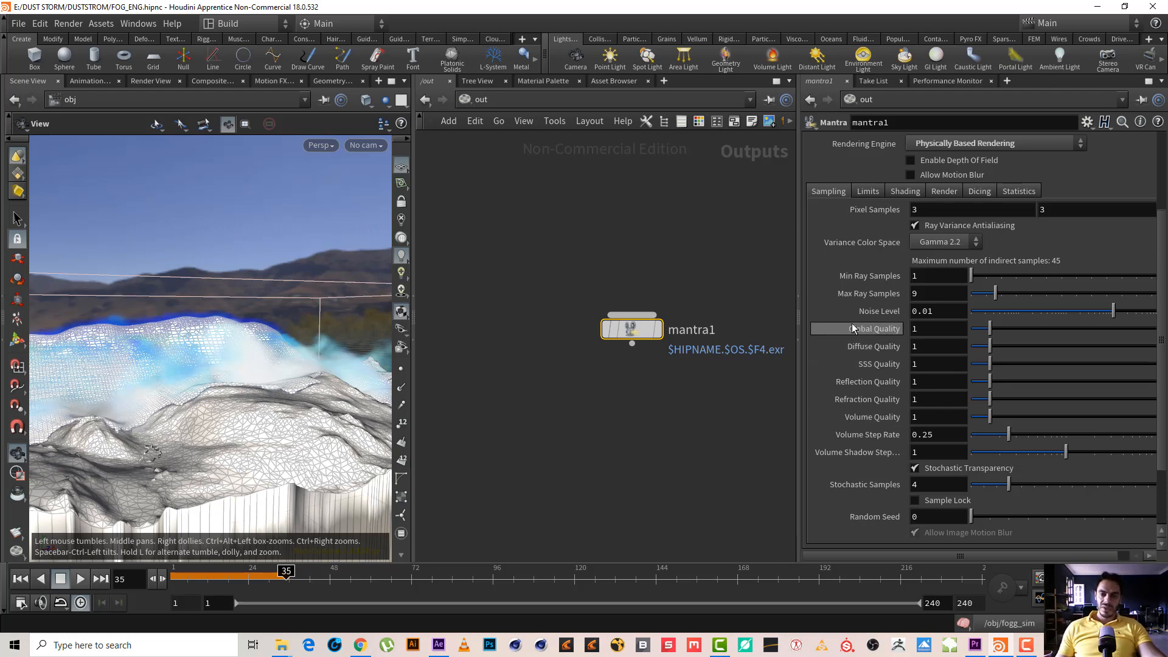
{"action": "mouse_move", "coordinate": [852, 327]}
{"action": "mouse_move", "coordinate": [858, 352]}
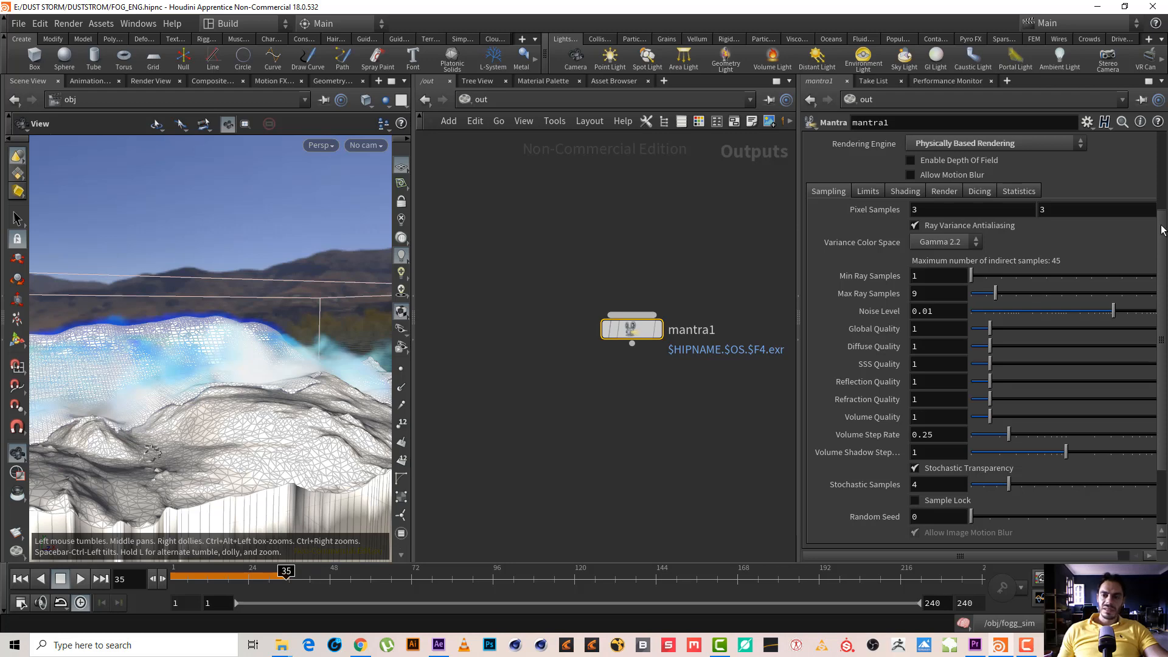
Step: Switch the network editor to the mat context and move the uniformvolume material aside, clear of the basicsmoke shader
{"action": "scroll", "coordinate": [1162, 230], "scroll_direction": "up", "scroll_amount": 3}
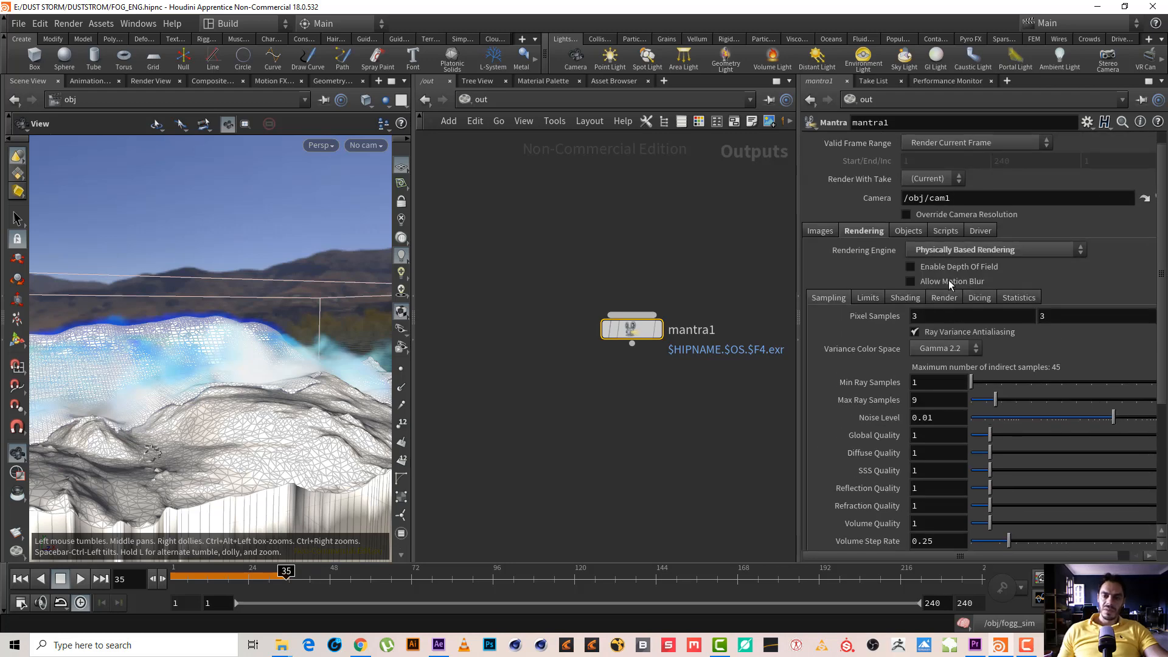
{"action": "mouse_move", "coordinate": [948, 279]}
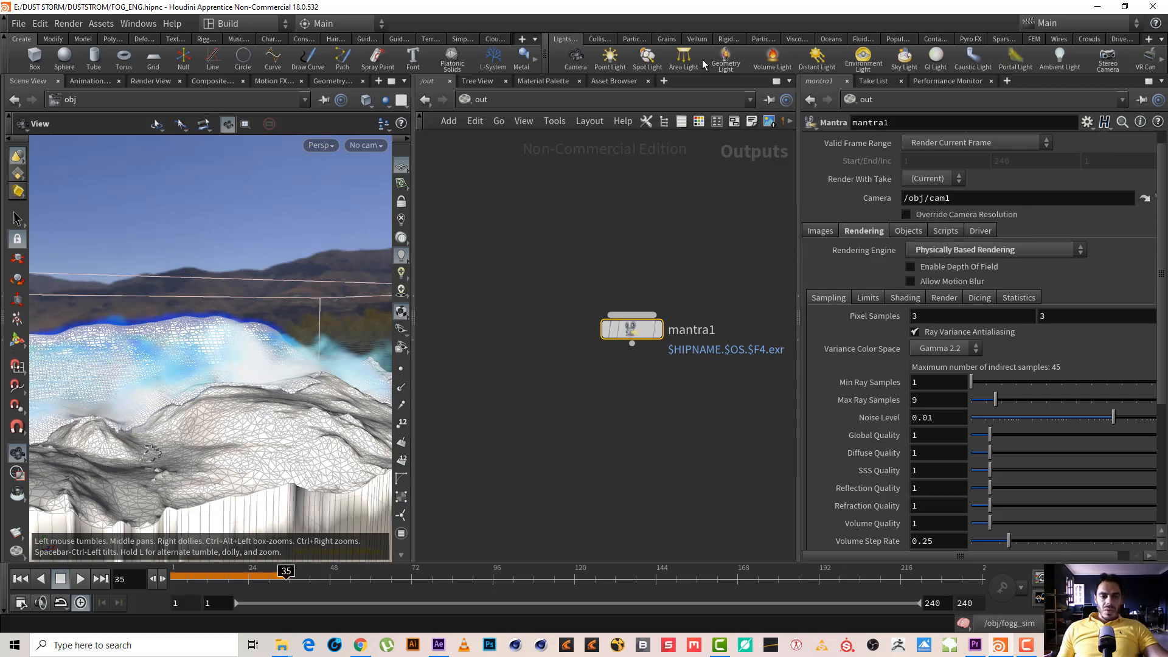
{"action": "left_click", "coordinate": [472, 94]}
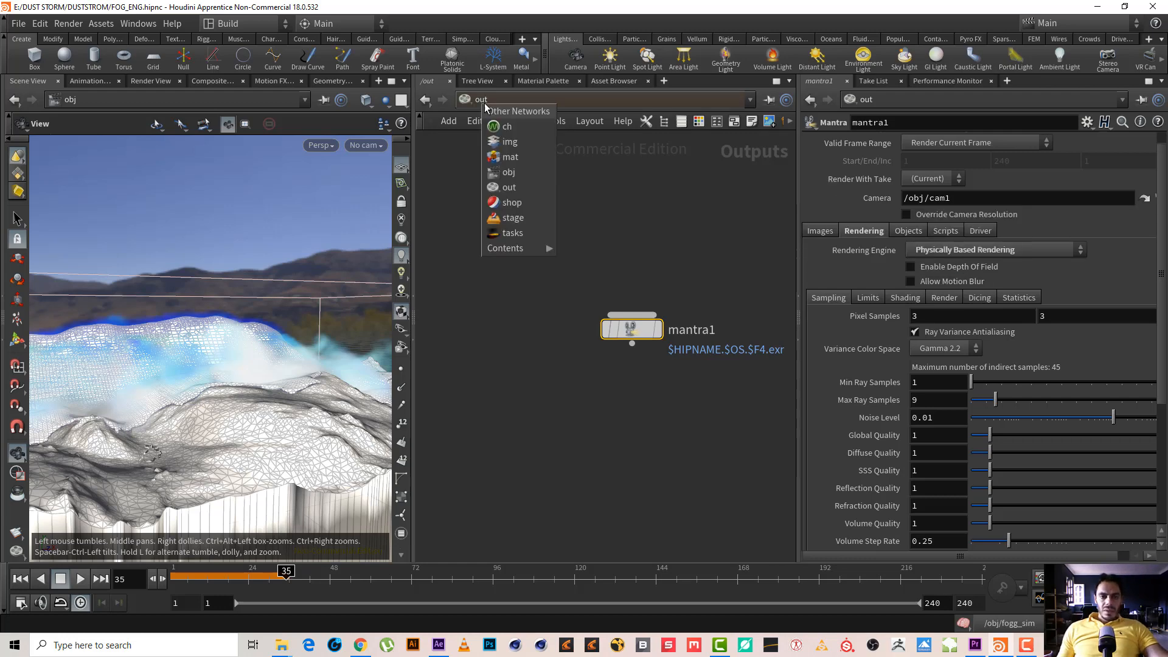
{"action": "left_click", "coordinate": [538, 160]}
{"action": "middle_click_drag", "start_coordinate": [660, 309], "coordinate": [701, 256]}
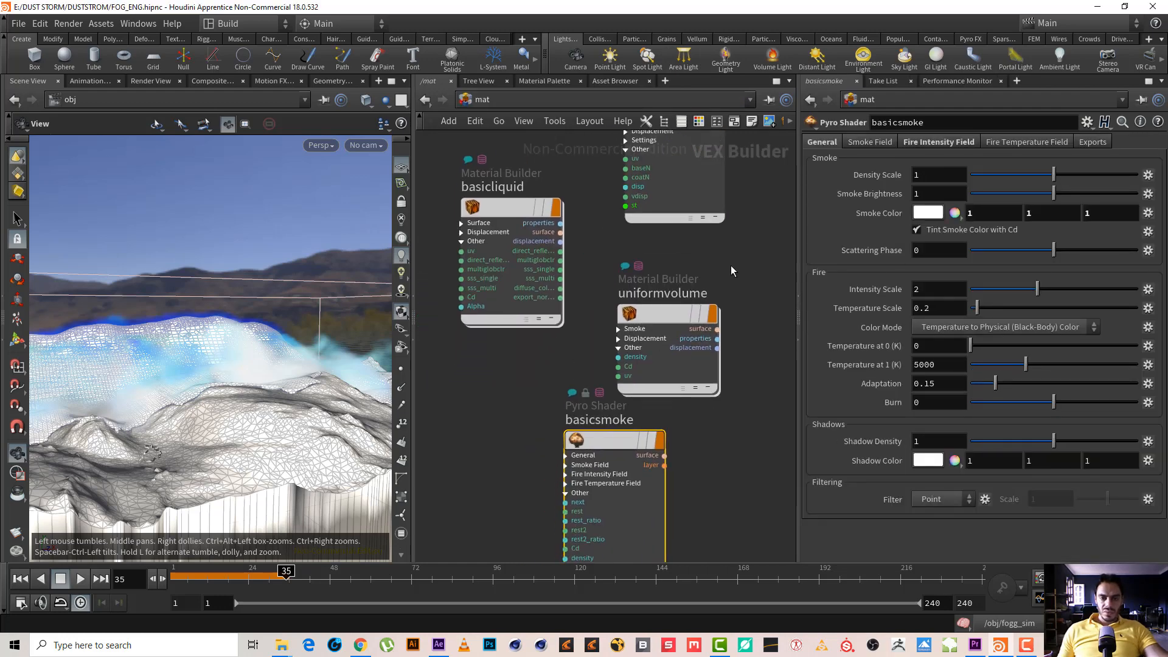
{"action": "right_click_drag", "start_coordinate": [732, 265], "coordinate": [728, 281]}
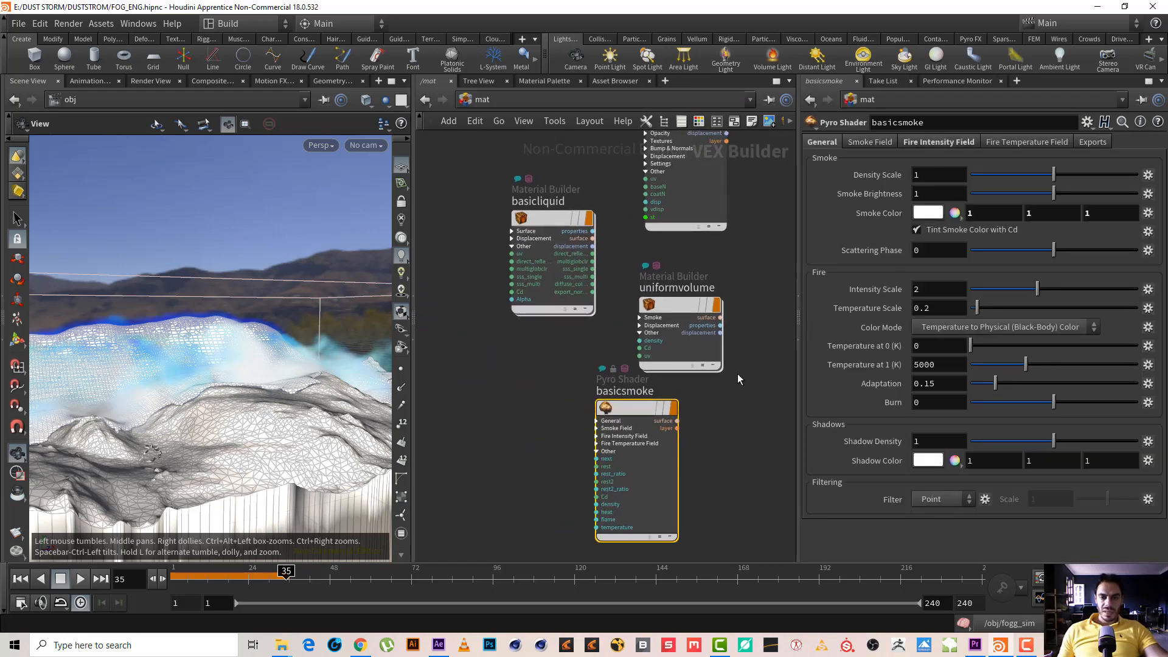
{"action": "middle_click_drag", "start_coordinate": [738, 375], "coordinate": [677, 451]}
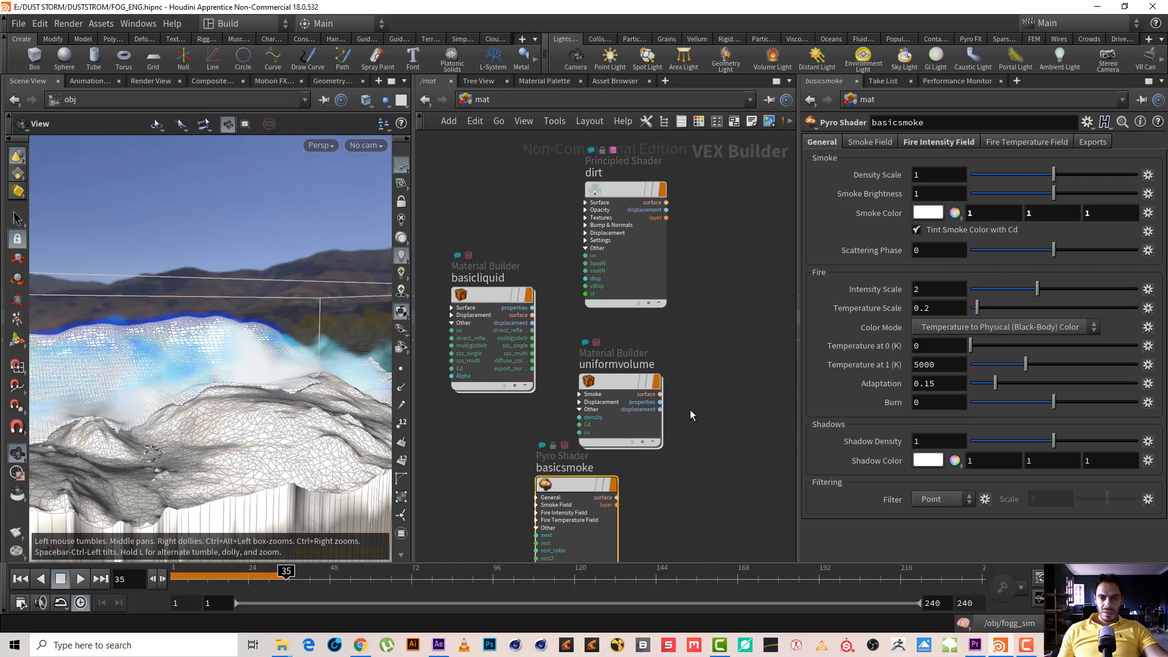
{"action": "middle_click_drag", "start_coordinate": [690, 410], "coordinate": [716, 286]}
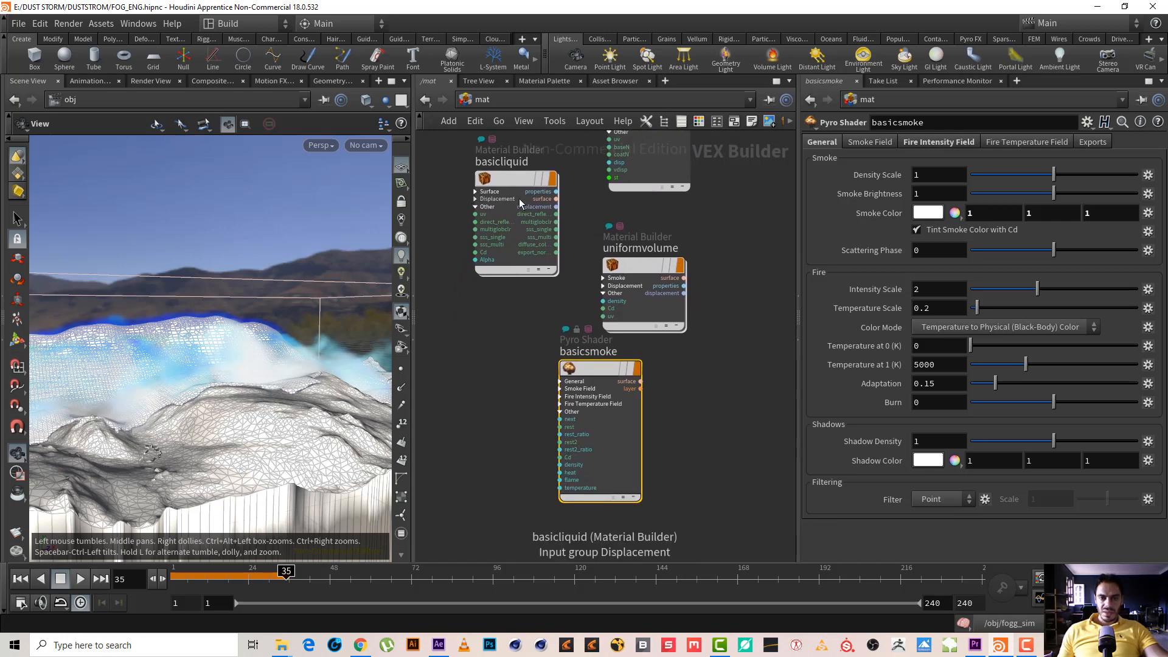
{"action": "left_click_drag", "start_coordinate": [614, 265], "coordinate": [737, 259]}
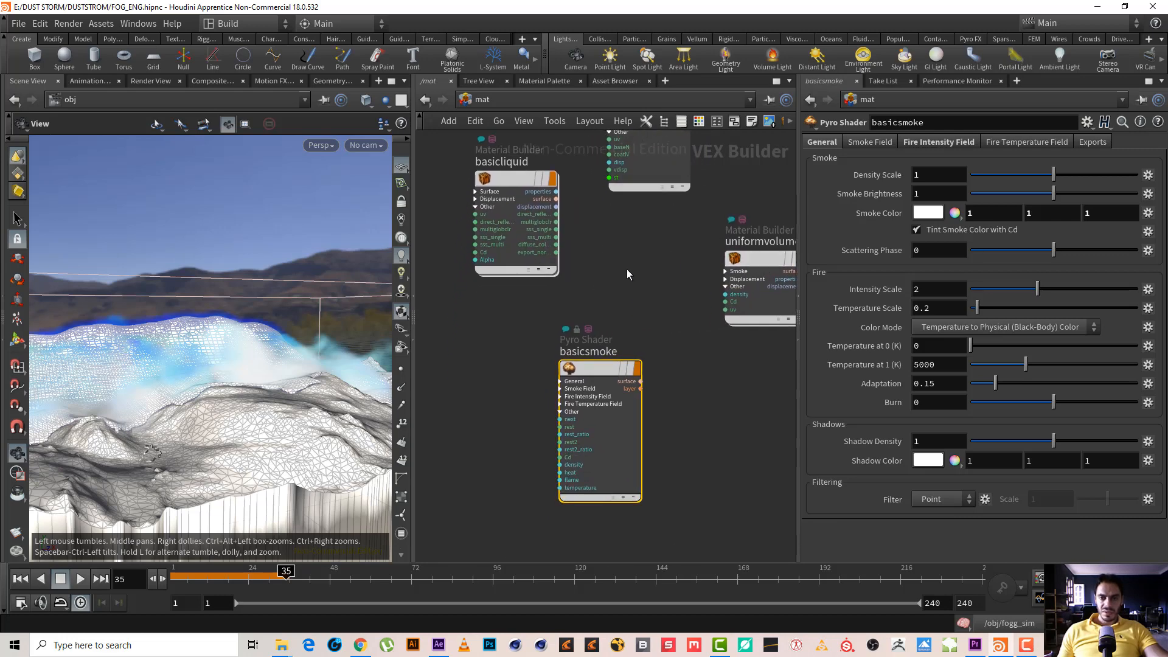
{"action": "left_click_drag", "start_coordinate": [635, 270], "coordinate": [534, 538]}
{"action": "left_click_drag", "start_coordinate": [696, 413], "coordinate": [612, 453]}
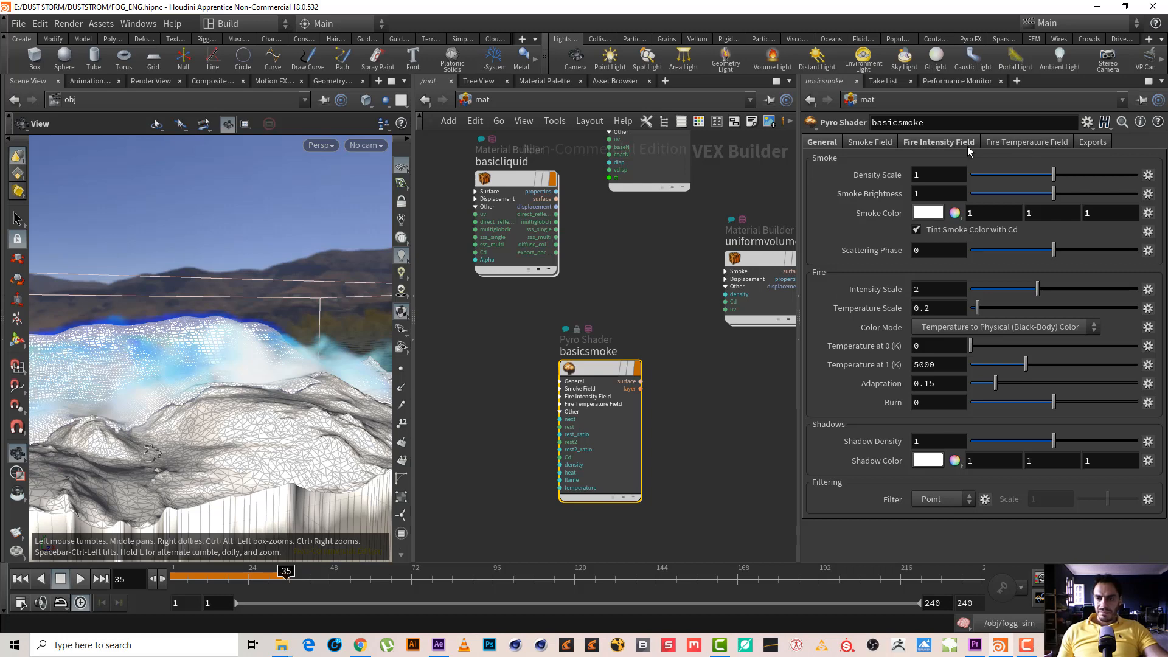
Step: Set the Fire Temperature Volume of the basicsmoke shader to density
{"action": "left_click", "coordinate": [1003, 145]}
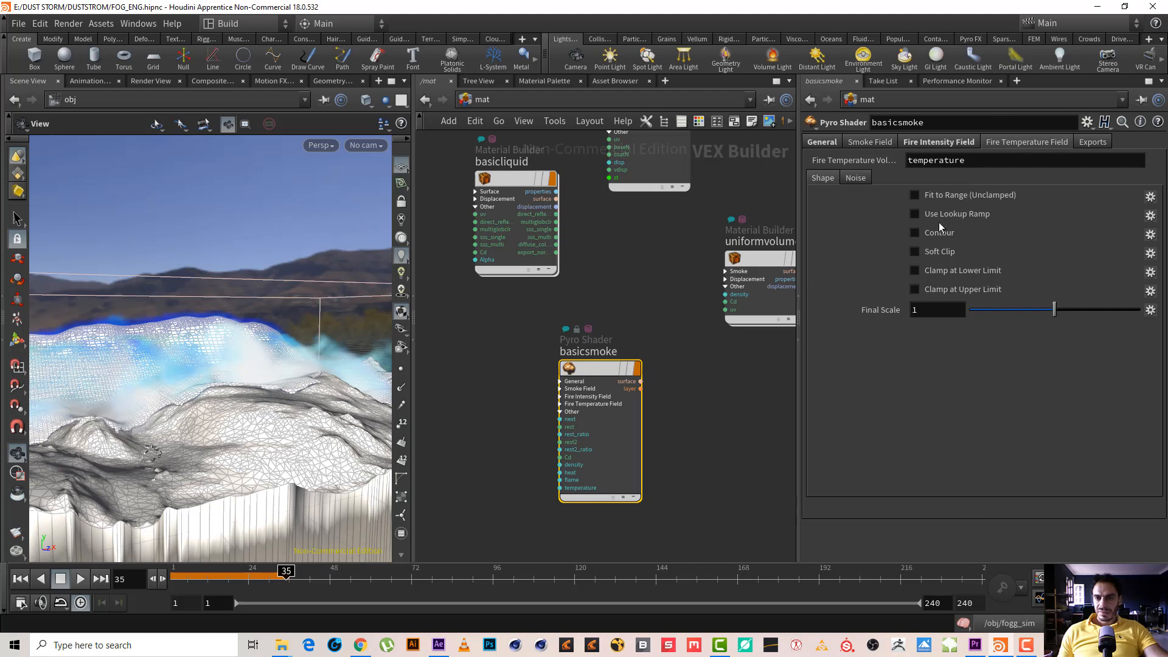
{"action": "double_click", "coordinate": [985, 166]}
{"action": "type", "text": "de"}
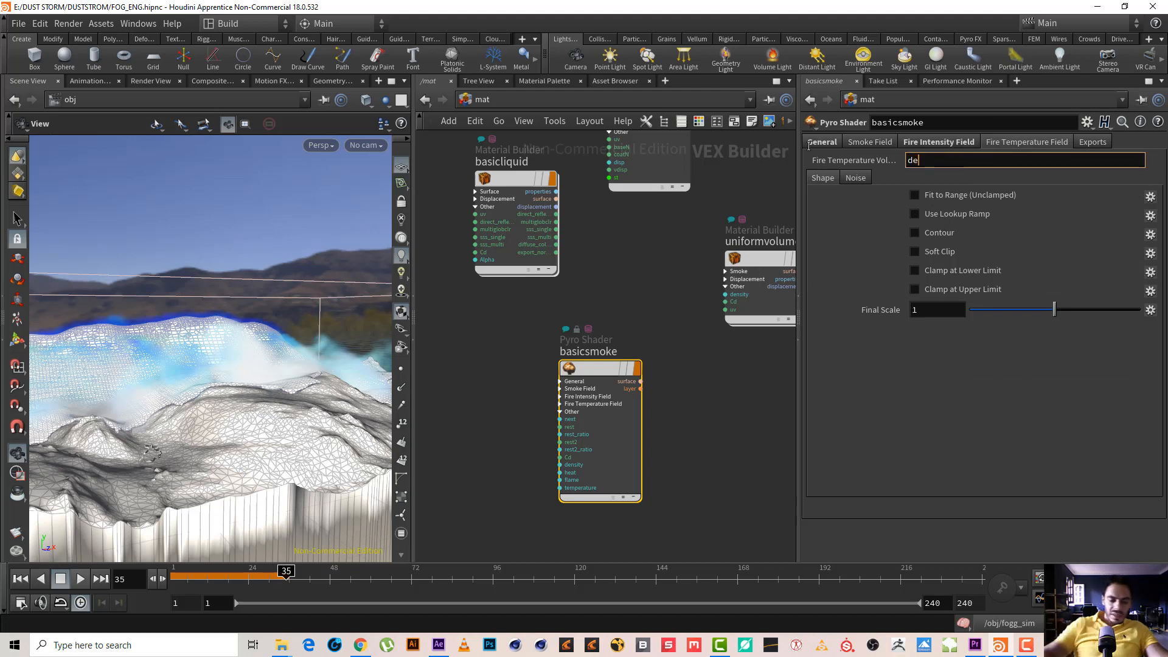
{"action": "type", "text": "nsity"}
{"action": "key", "text": "Return"}
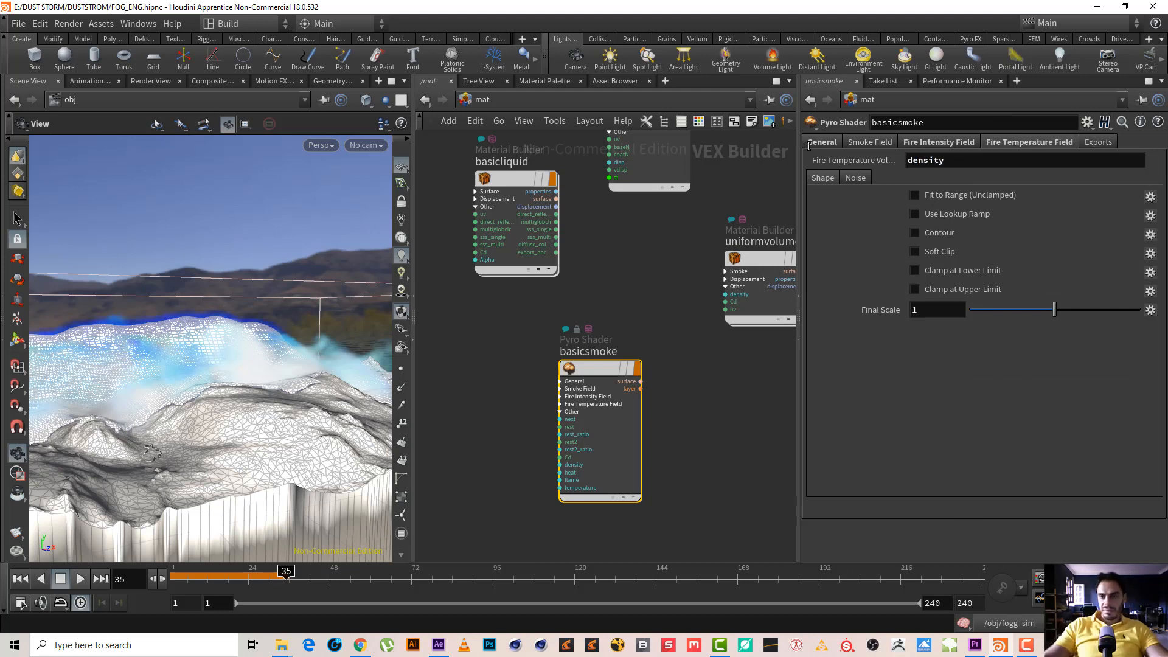
Step: Set the Fire Intensity Volume of the basicsmoke shader to density
{"action": "left_click", "coordinate": [952, 147]}
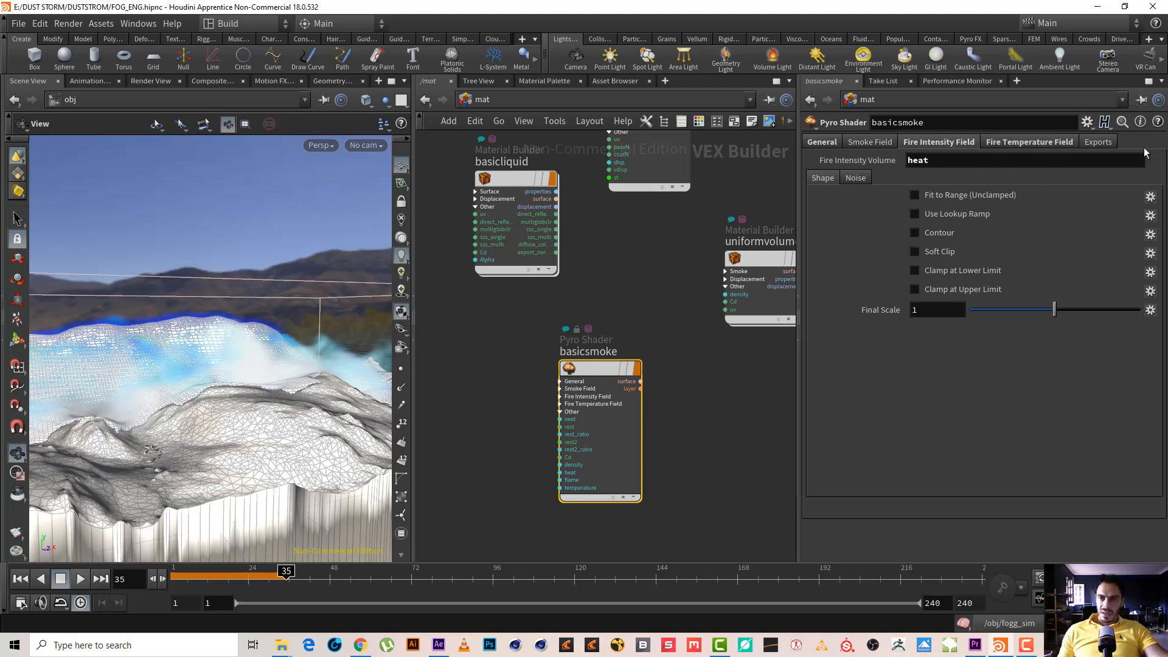
{"action": "double_click", "coordinate": [972, 166]}
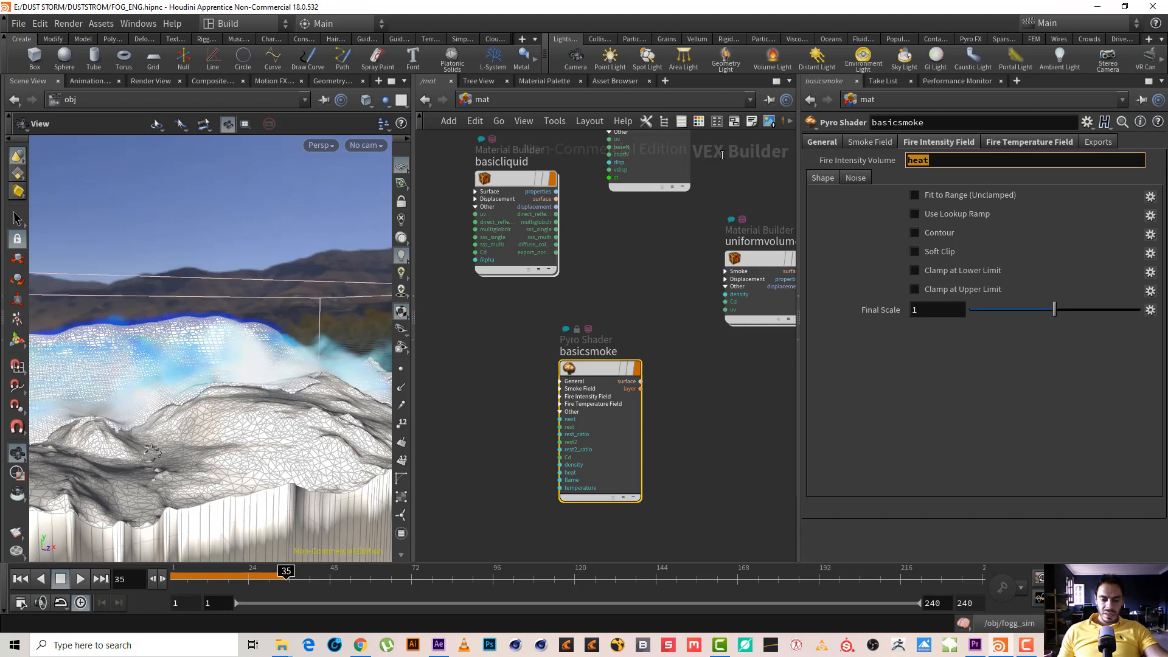
{"action": "type", "text": "de"}
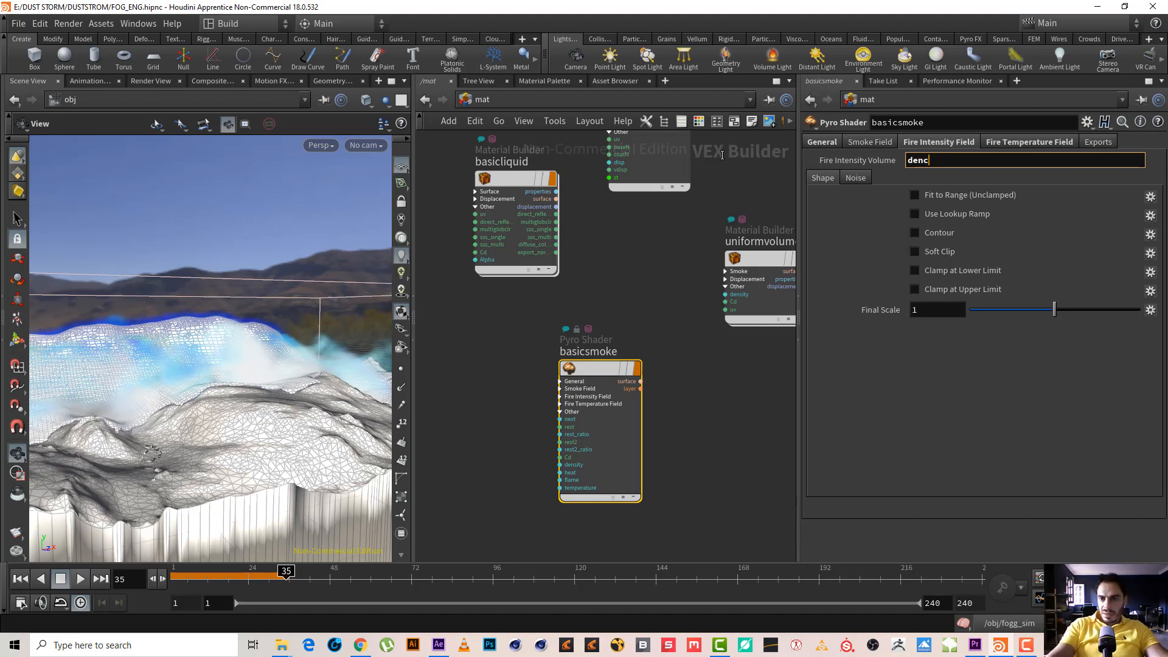
{"action": "type", "text": "nsity"}
{"action": "key", "text": "Return"}
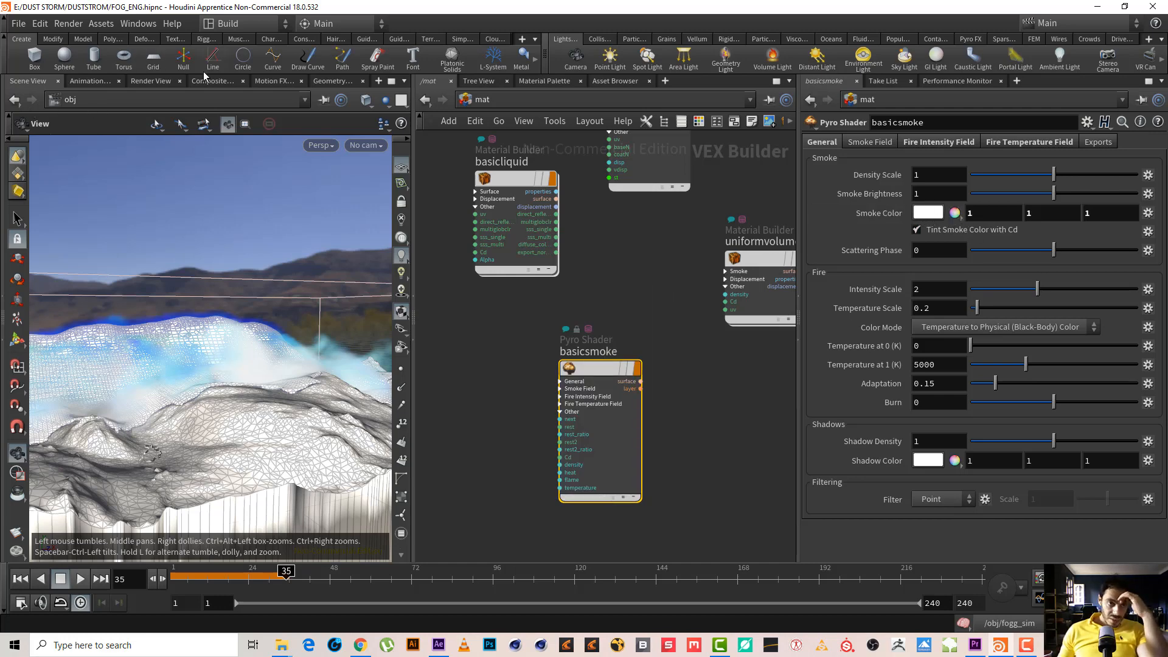
Step: Start a preview render of mantra1 in the Render View
{"action": "left_click", "coordinate": [156, 81]}
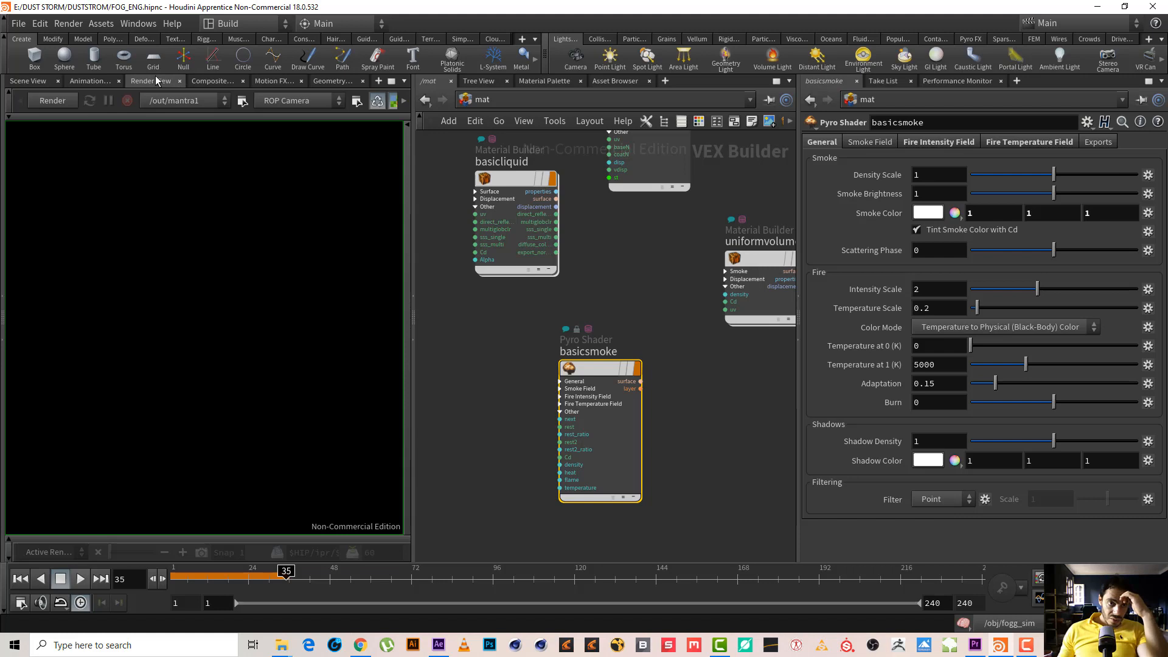
{"action": "left_click", "coordinate": [49, 99]}
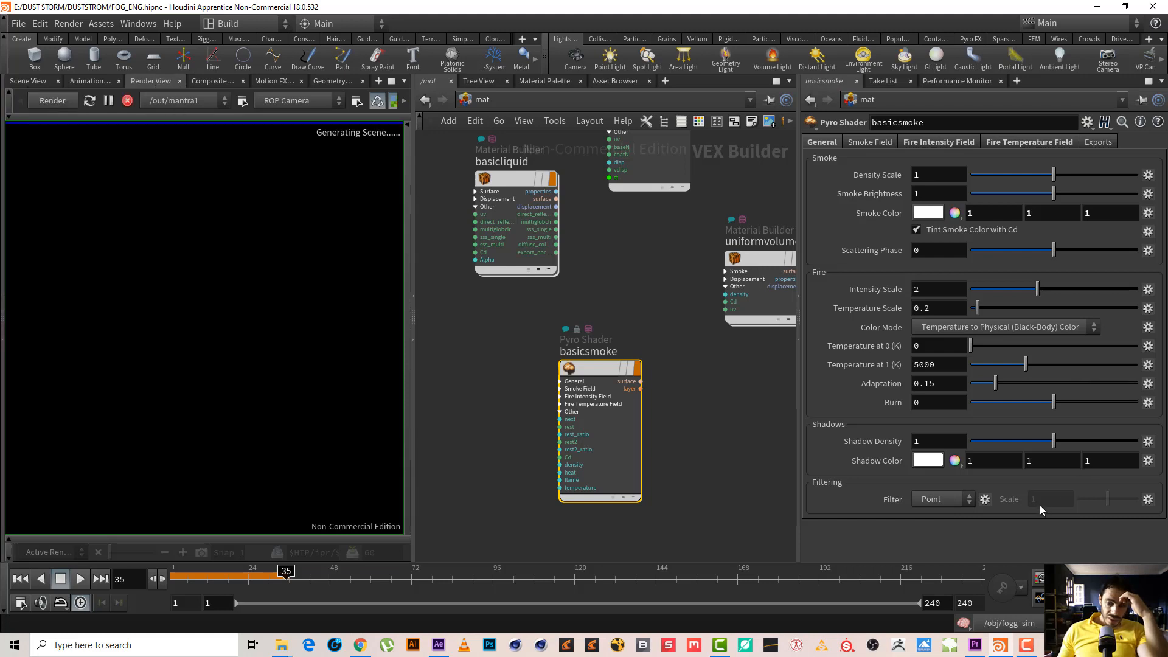
{"action": "left_click", "coordinate": [1029, 647]}
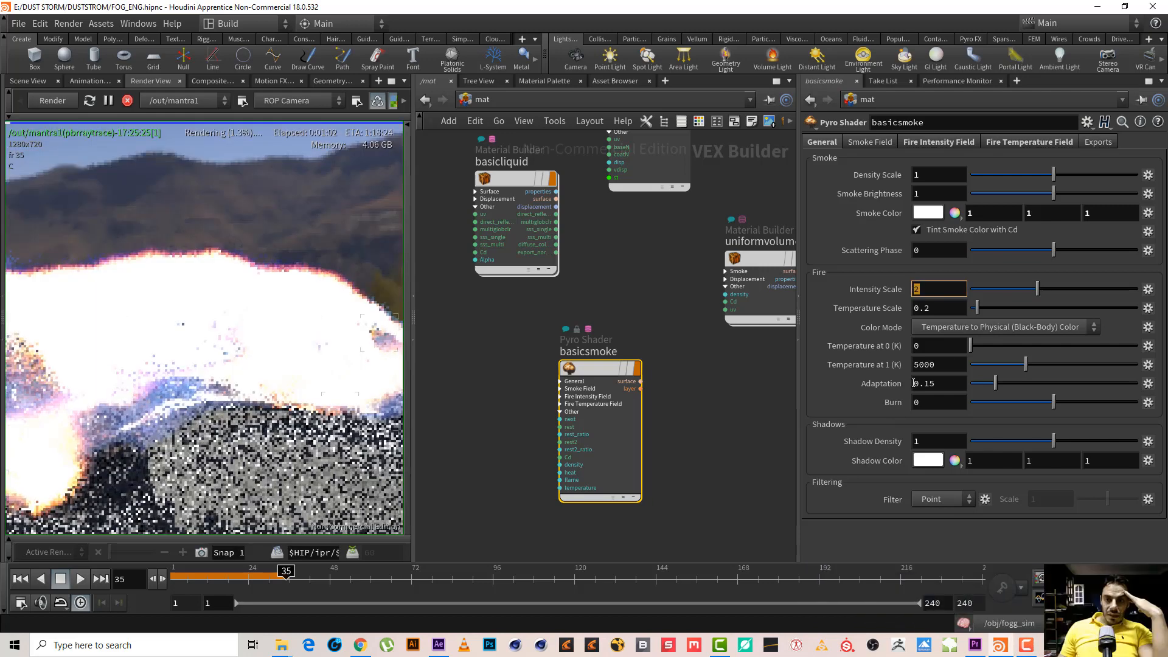
Step: Set both the fire Intensity Scale and Temperature Scale of the basicsmoke shader to 0
{"action": "left_click", "coordinate": [935, 289]}
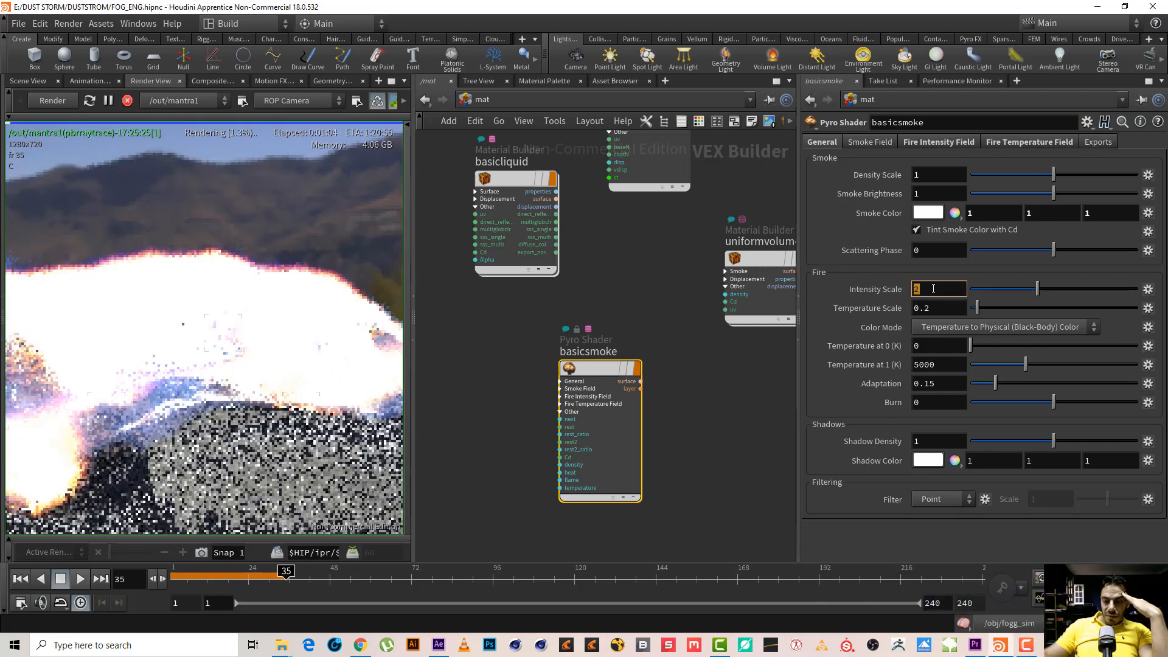
{"action": "type", "text": "0"}
{"action": "key", "text": "Return"}
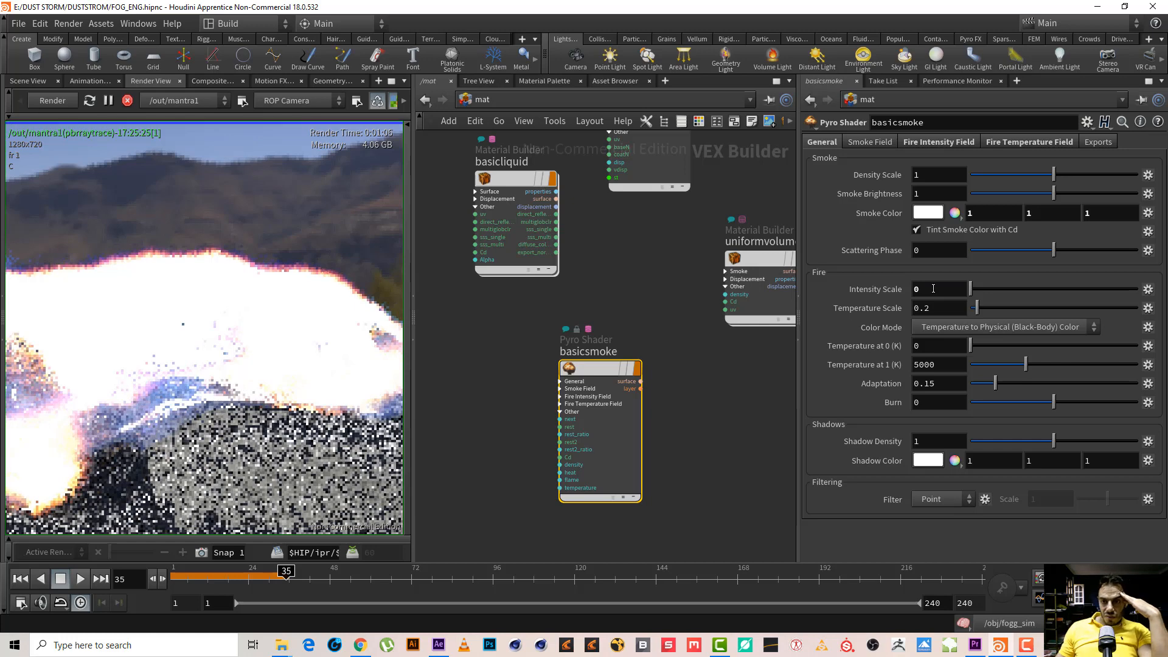
{"action": "double_click", "coordinate": [960, 308]}
{"action": "type", "text": "0"}
{"action": "key", "text": "Return"}
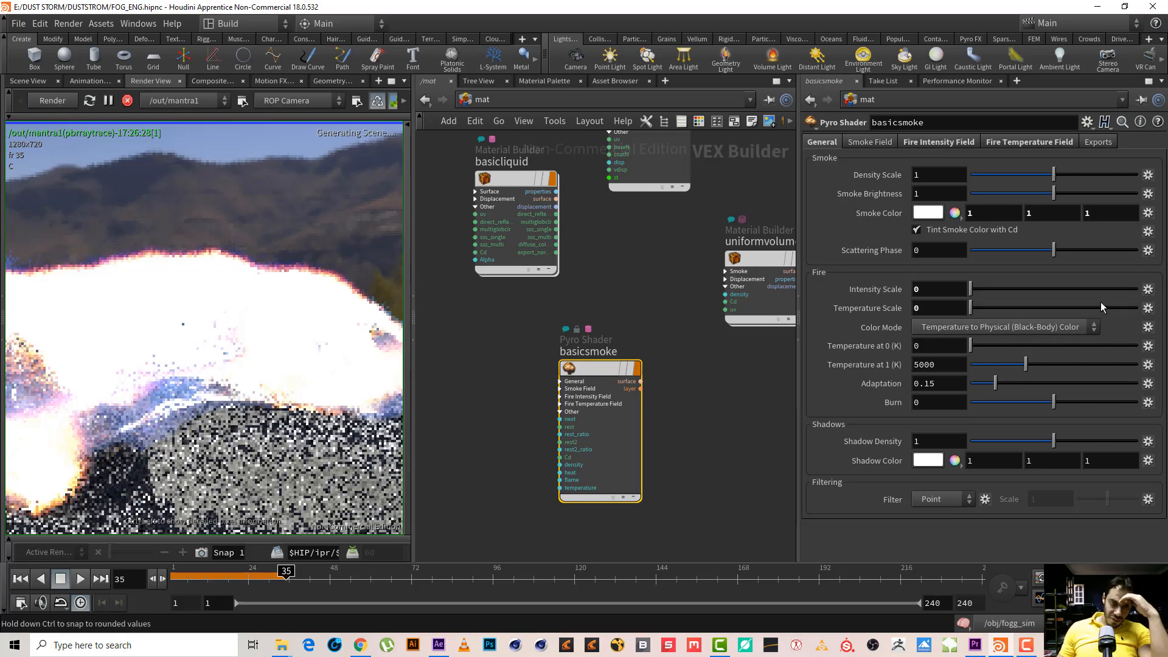
{"action": "left_click", "coordinate": [1026, 644]}
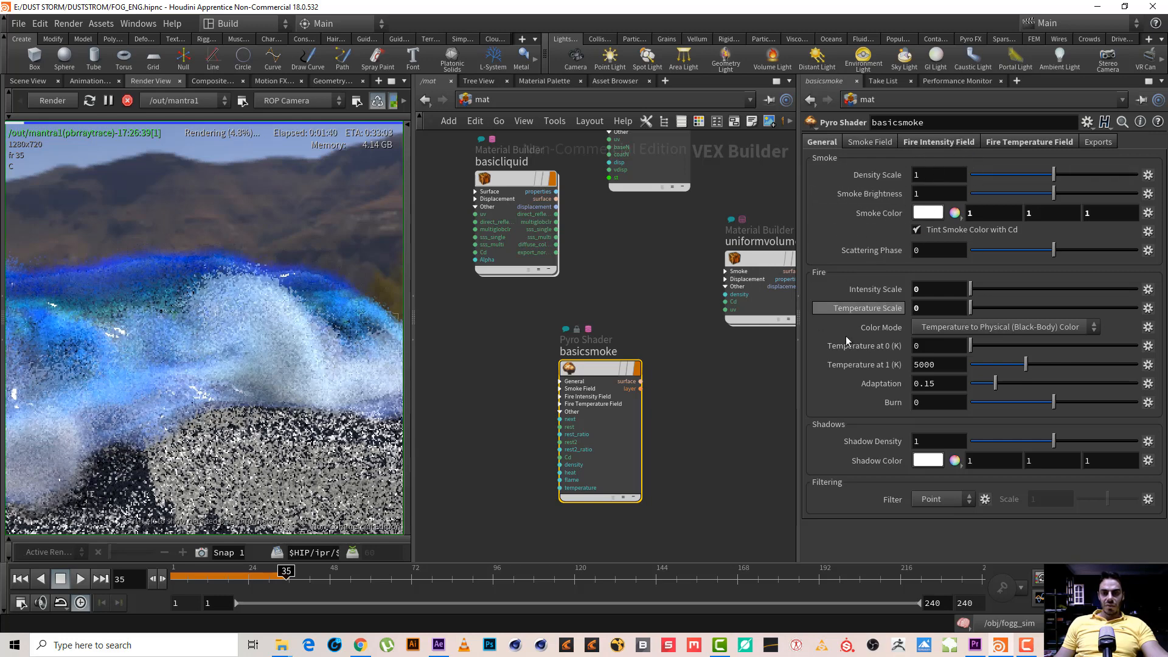
Step: Set the smoke Density Scale of the basicsmoke shader to 2 and its Scattering Phase to -.2
{"action": "left_click", "coordinate": [936, 171]}
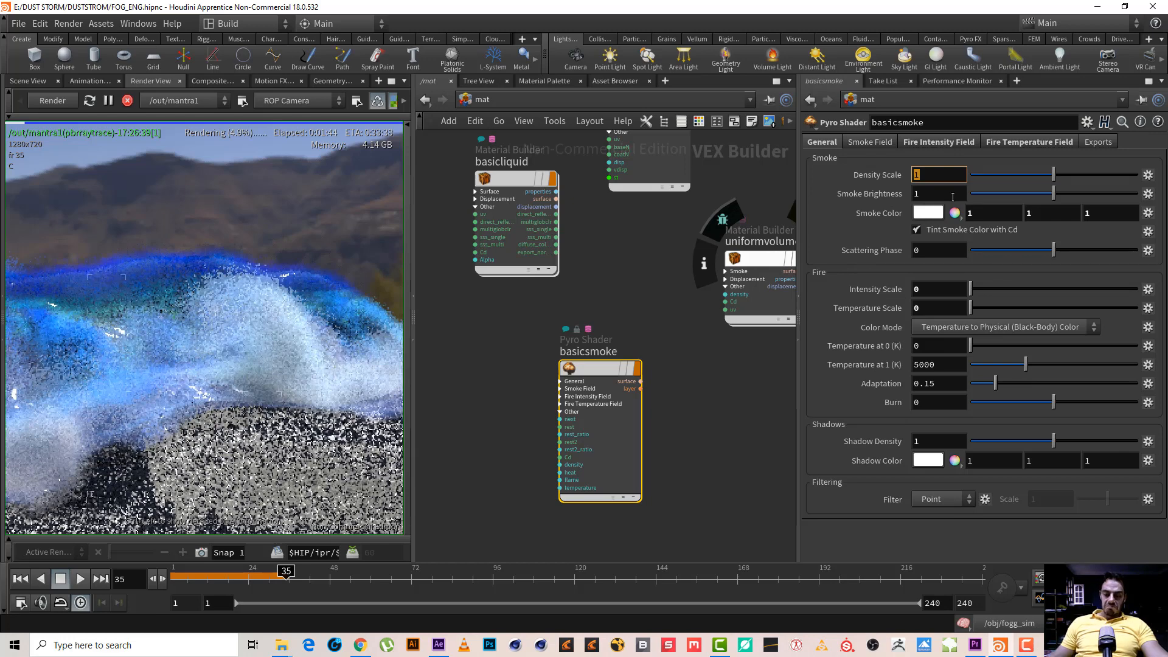
{"action": "type", "text": "2"}
{"action": "key", "text": "Return"}
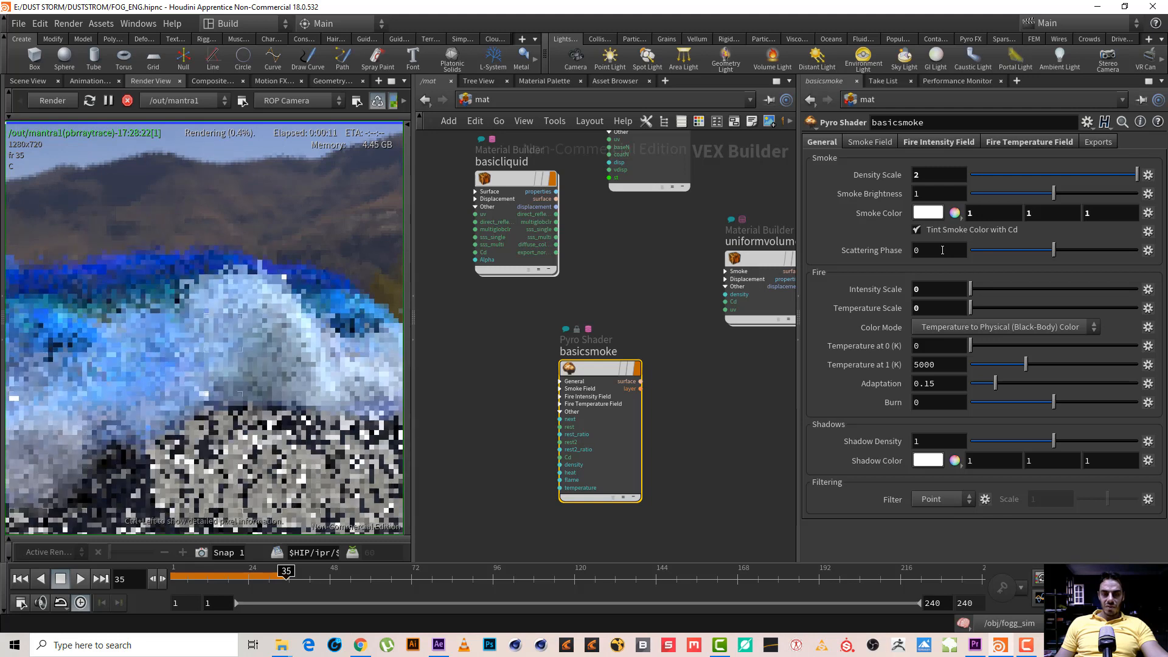
{"action": "double_click", "coordinate": [942, 250]}
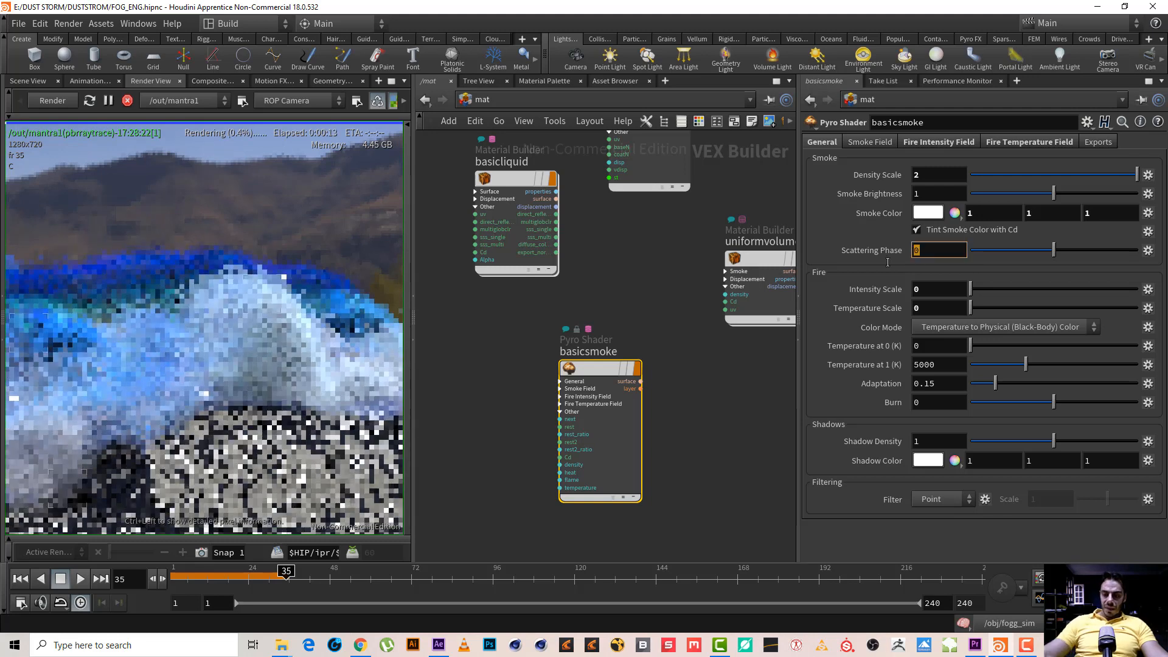
{"action": "type", "text": "-.1"}
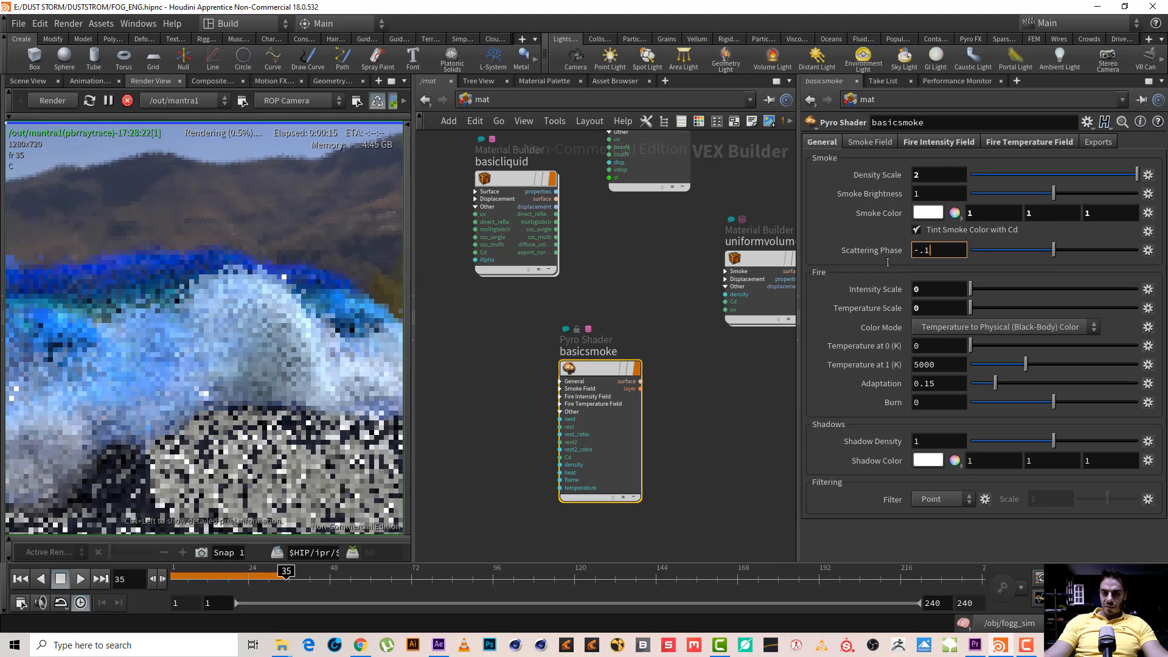
{"action": "key", "text": "BackSpace"}
{"action": "type", "text": "2"}
{"action": "key", "text": "Return"}
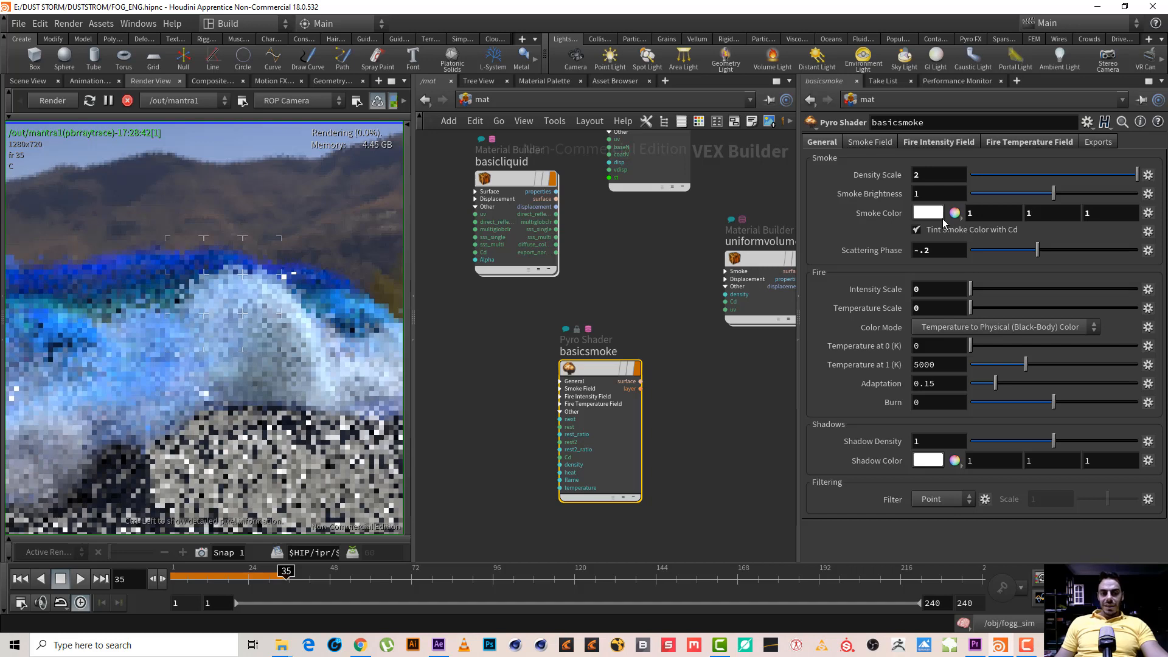
Step: Return the network editor to the obj context and go to the FLUID group of objects
{"action": "left_click", "coordinate": [481, 100]}
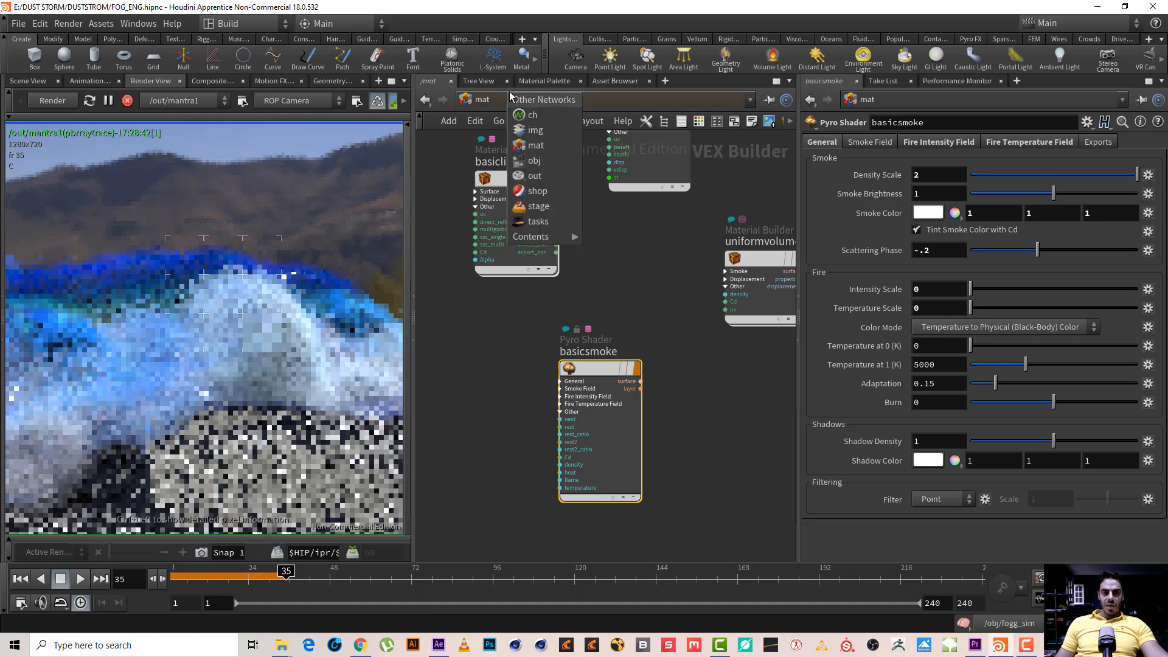
{"action": "left_click", "coordinate": [546, 160]}
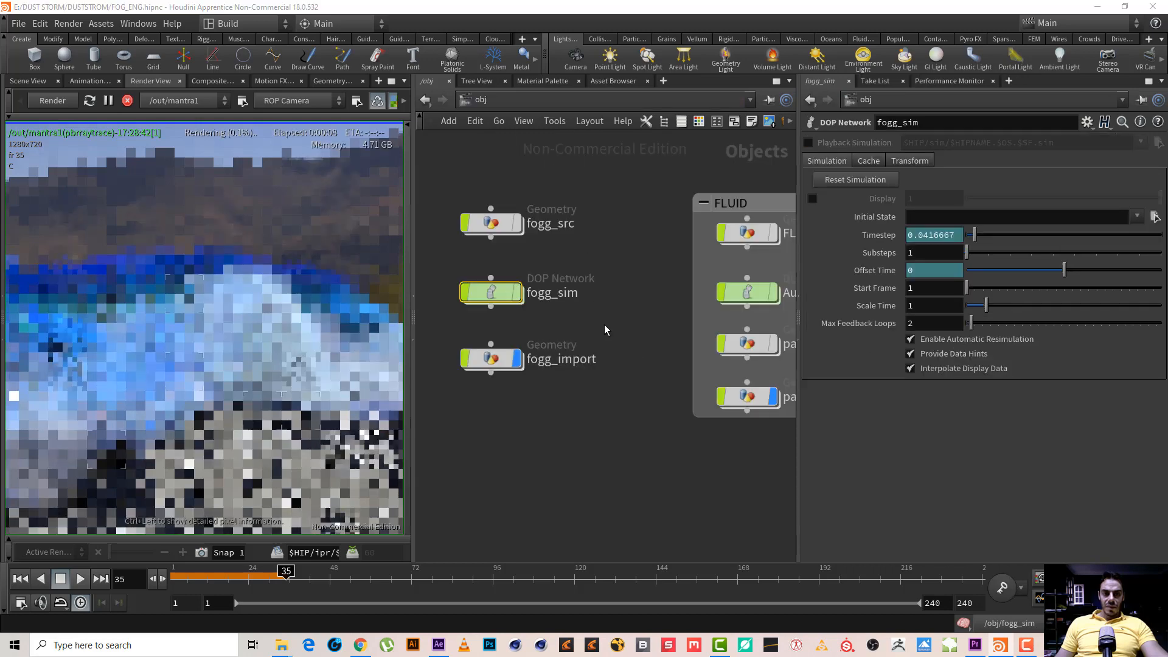
{"action": "middle_click_drag", "start_coordinate": [623, 316], "coordinate": [478, 305]}
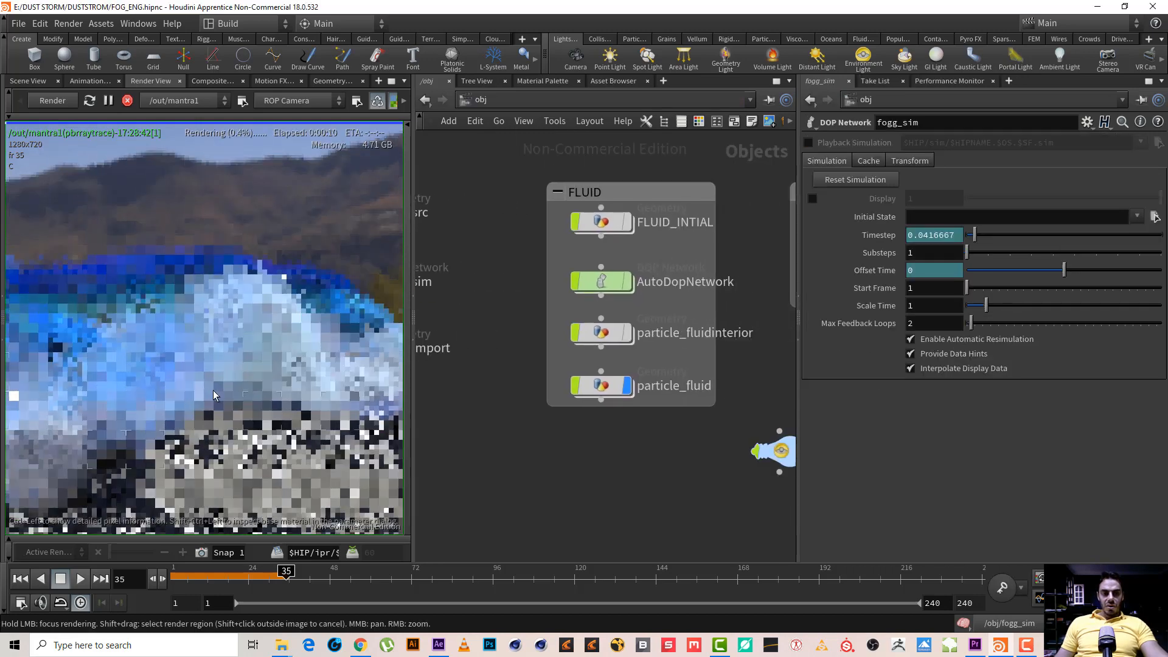
{"action": "middle_click_drag", "start_coordinate": [709, 430], "coordinate": [706, 398]}
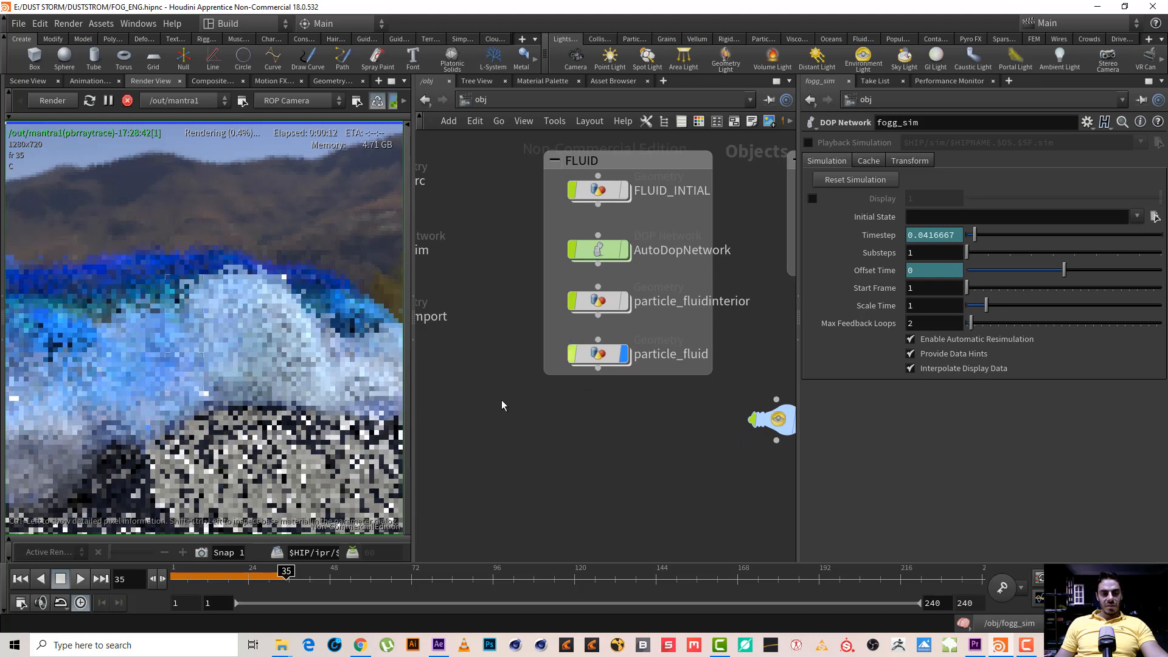